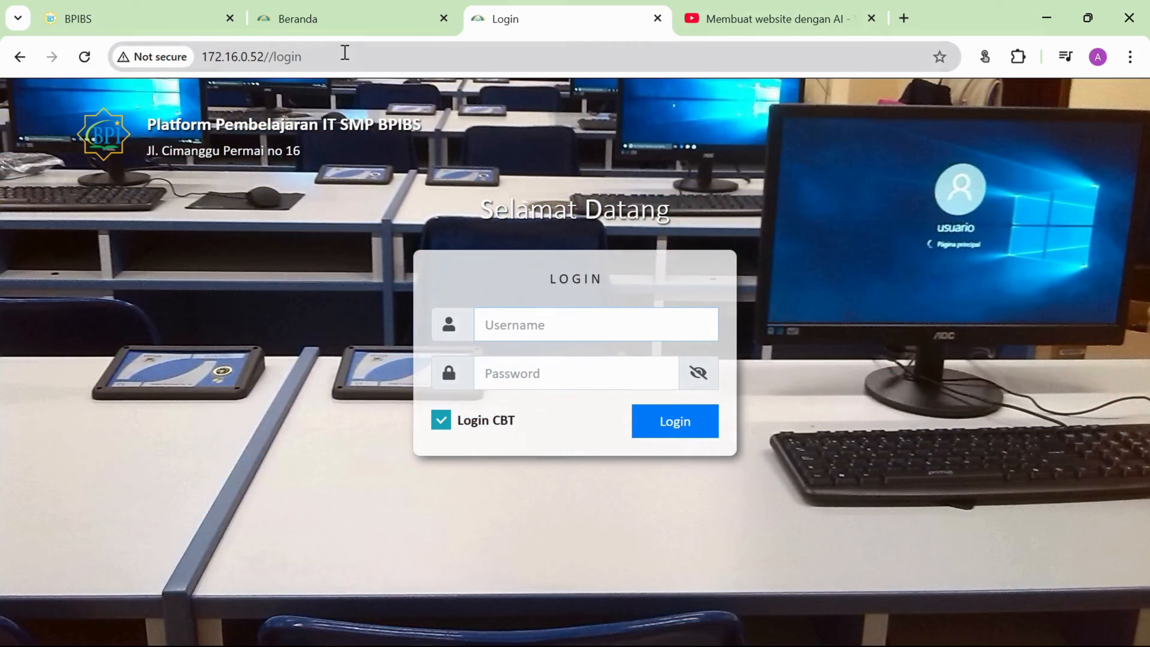
# Enter s.id/tuman-id in Chrome's address bar to reach the login page at 172.16.0.52.
pyautogui.click(342, 55)
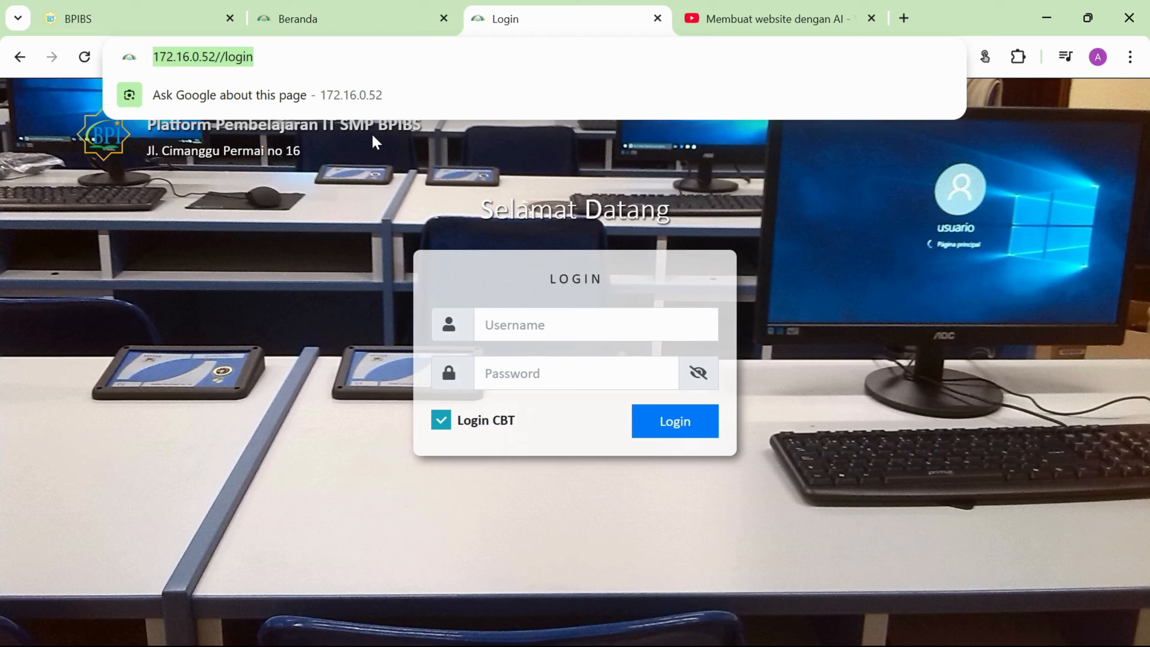
pyautogui.write('s.id')
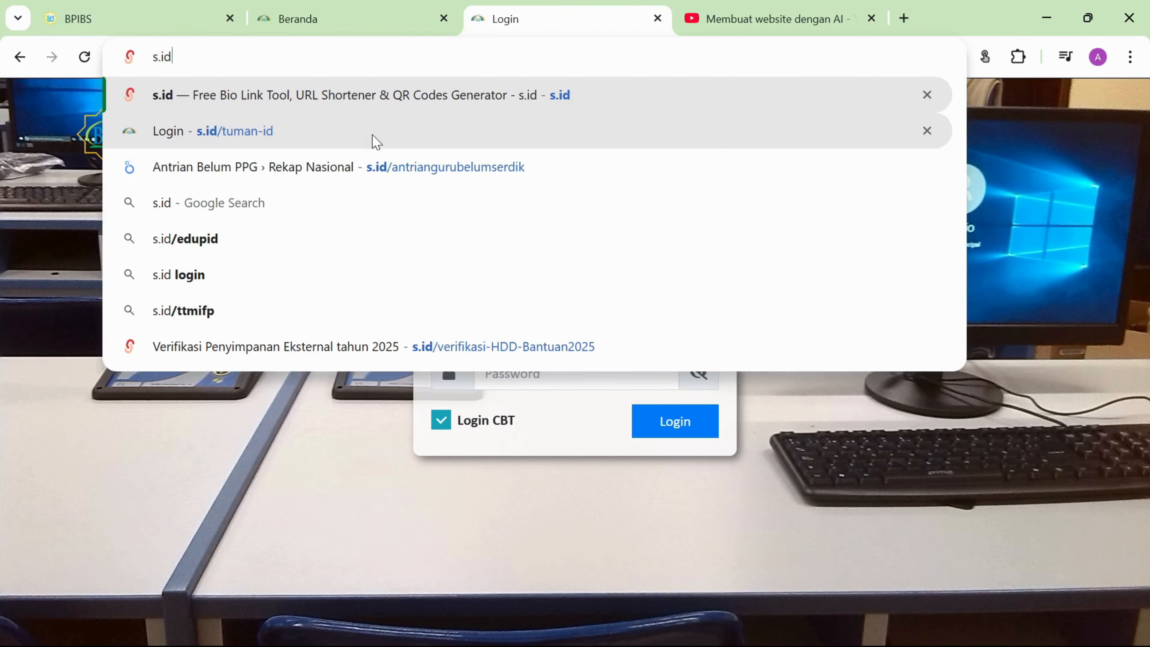
pyautogui.write('/')
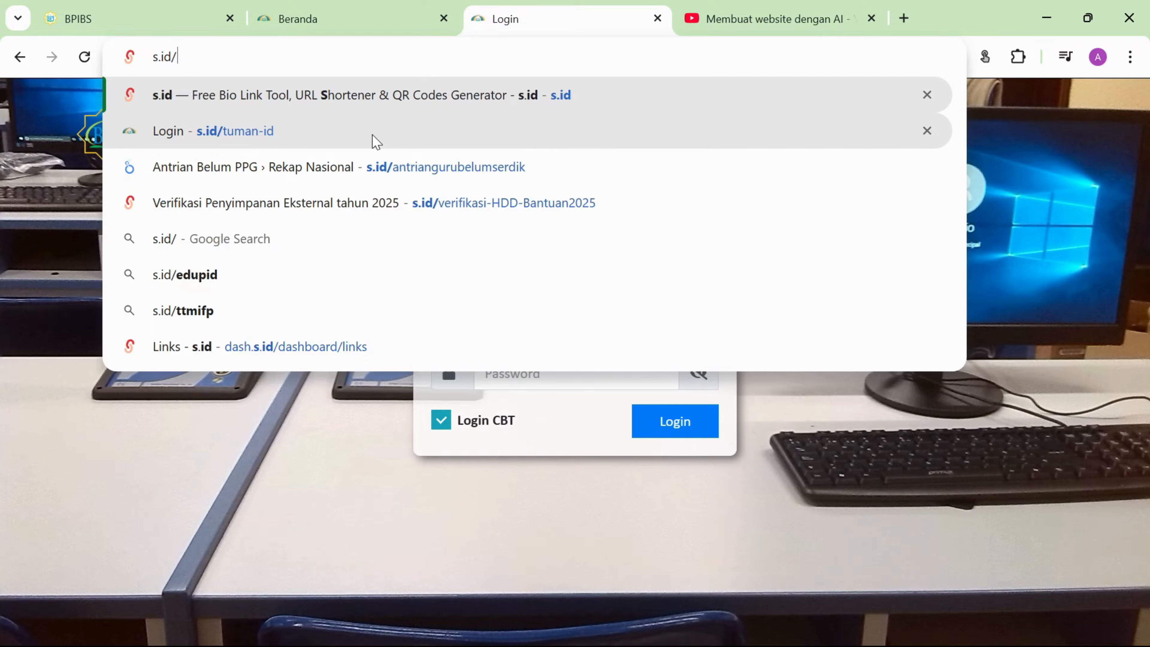
pyautogui.write('tuman')
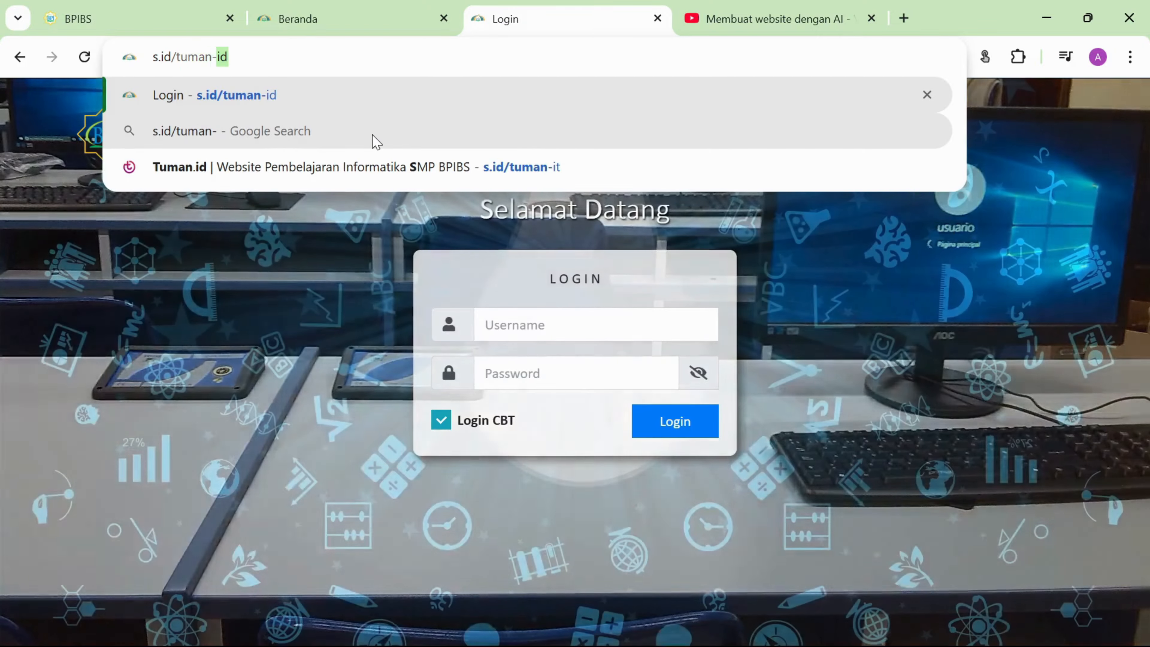
pyautogui.write('-id')
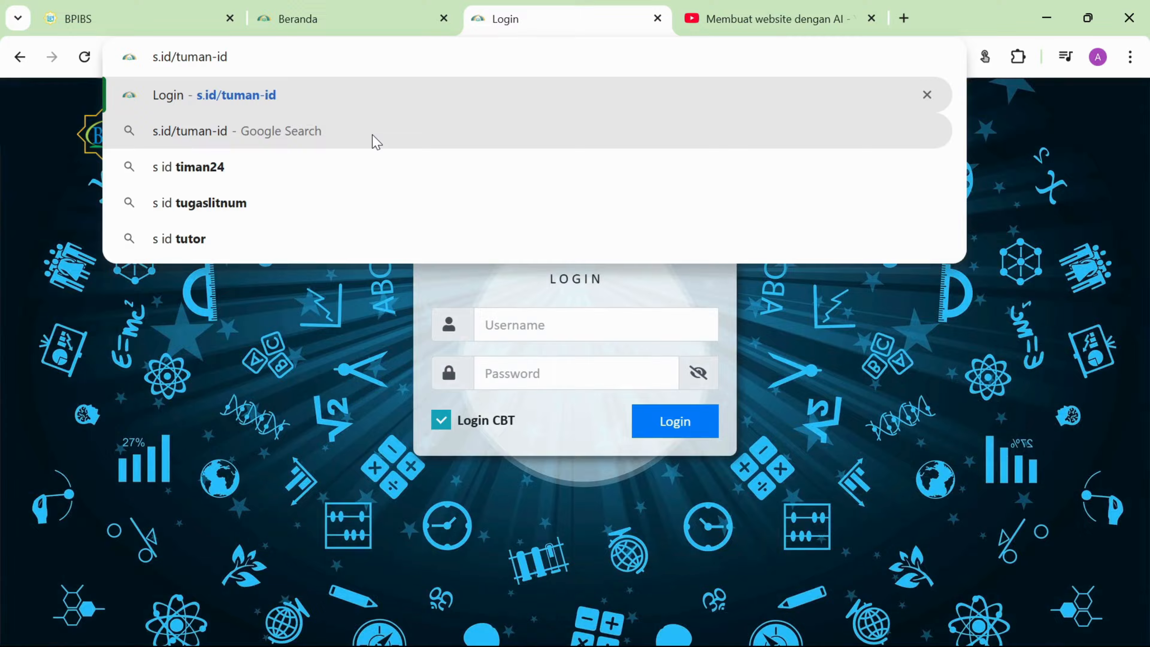
pyautogui.moveTo(231, 57)
pyautogui.mouseDown()
pyautogui.moveTo(154, 72)
pyautogui.moveTo(234, 56)
pyautogui.mouseUp()
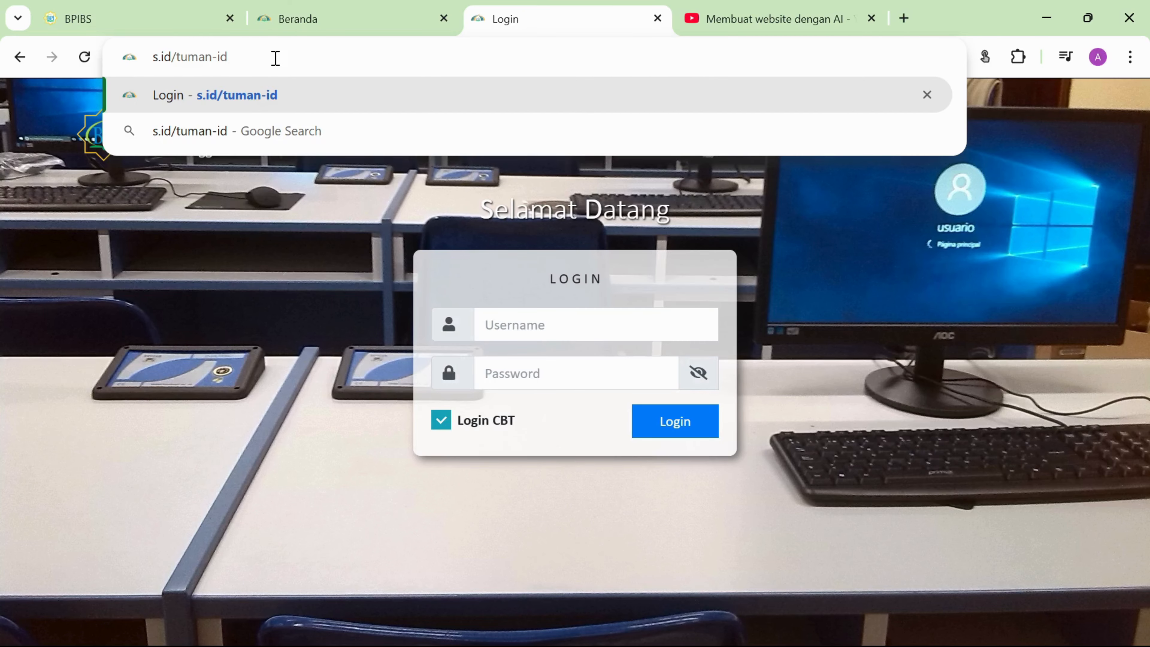
pyautogui.press('Return')
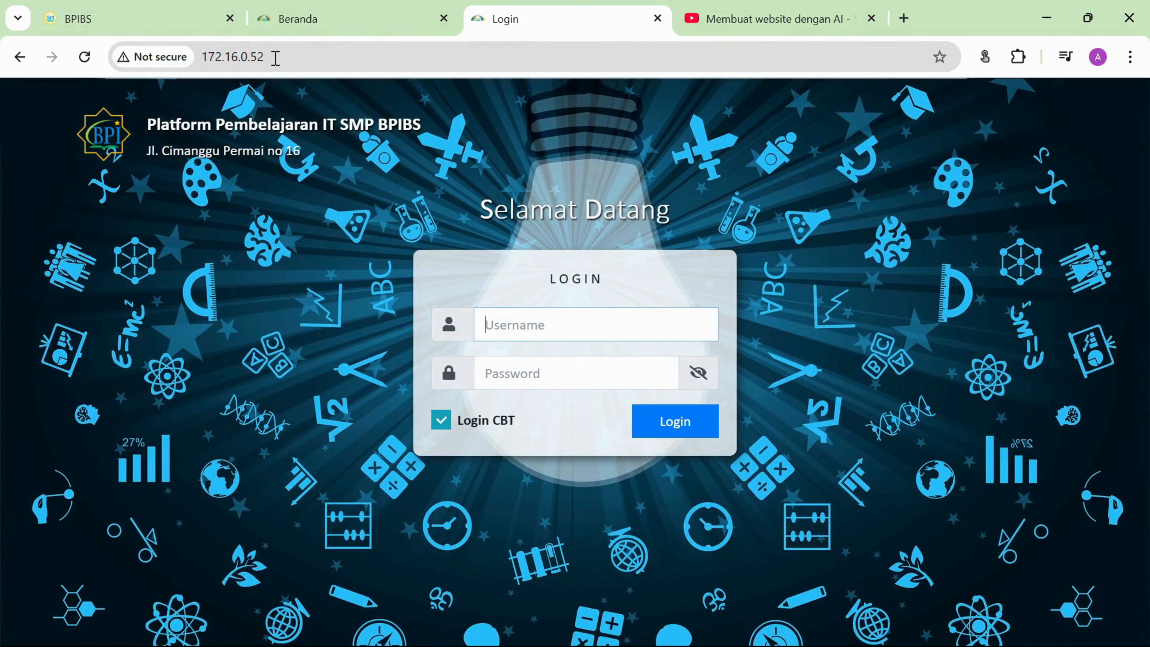
pyautogui.click(275, 57)
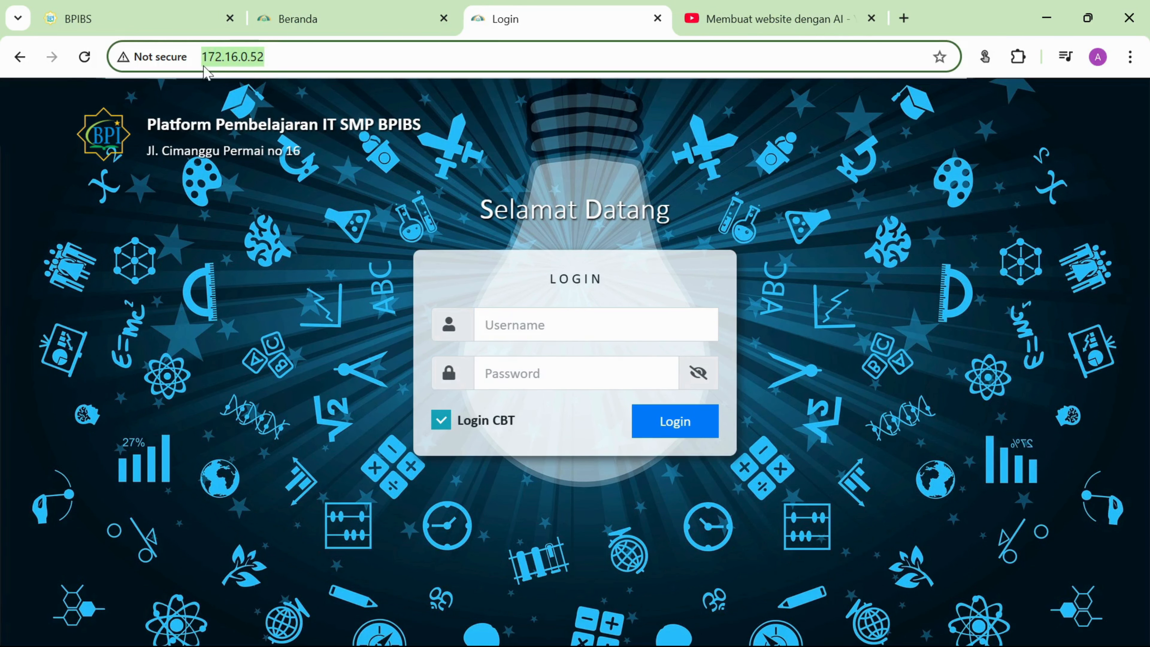
# Sign in with the admin username and password to reach the dashboard showing 297 students.
pyautogui.click(279, 57)
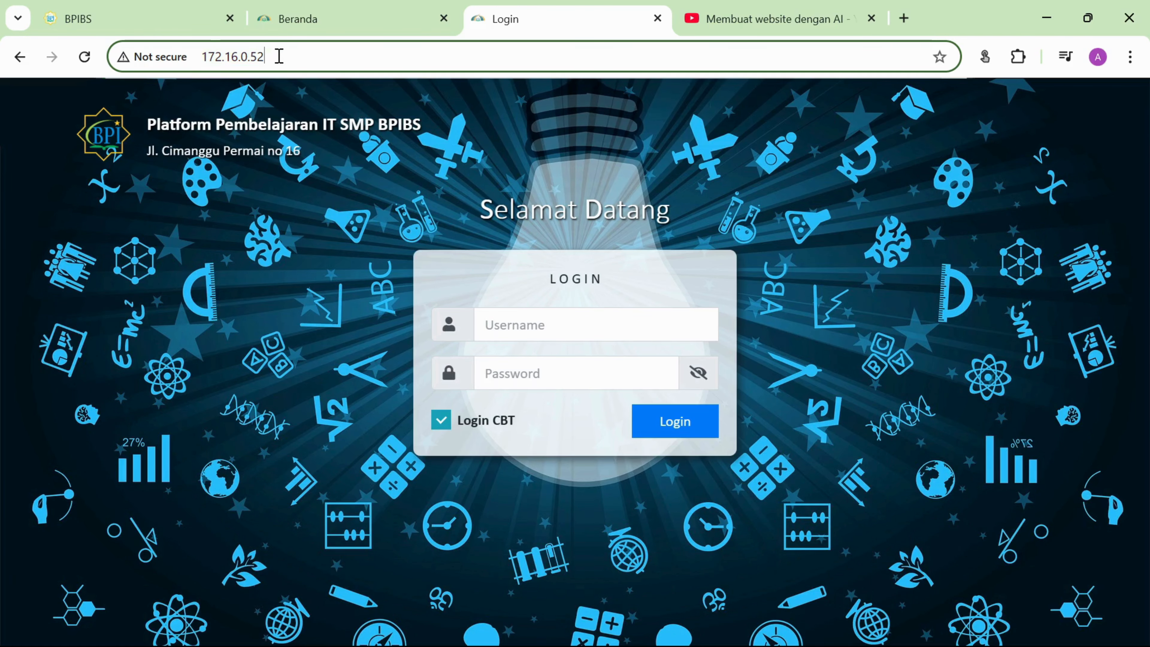
pyautogui.click(523, 324)
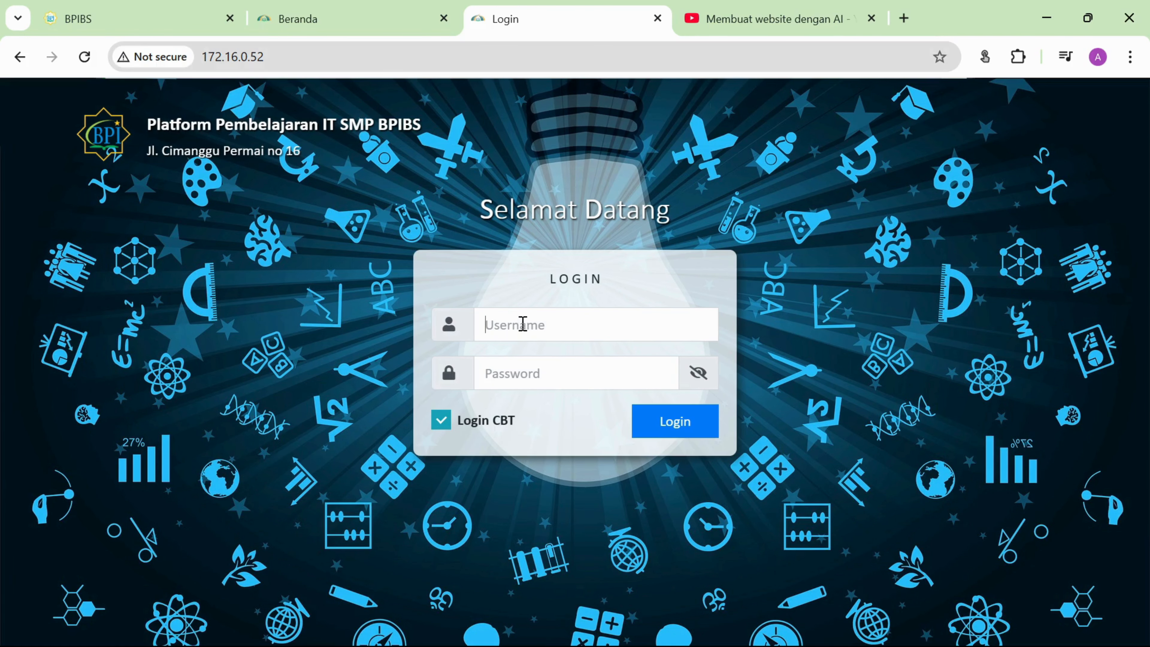
pyautogui.click(533, 372)
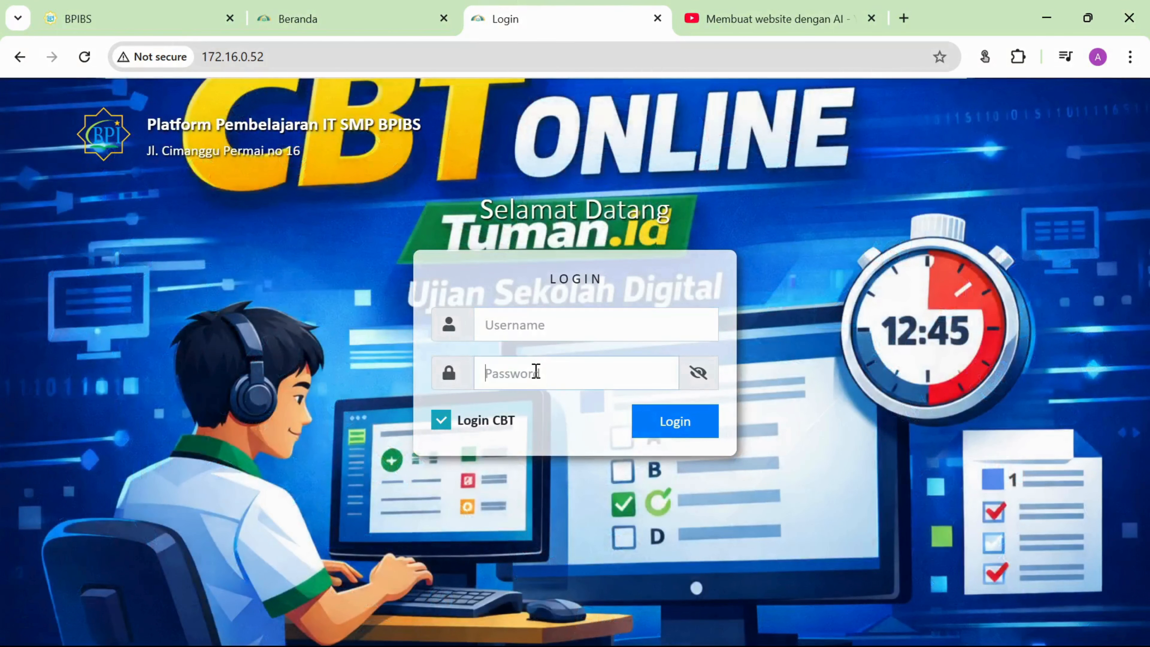
pyautogui.click(543, 322)
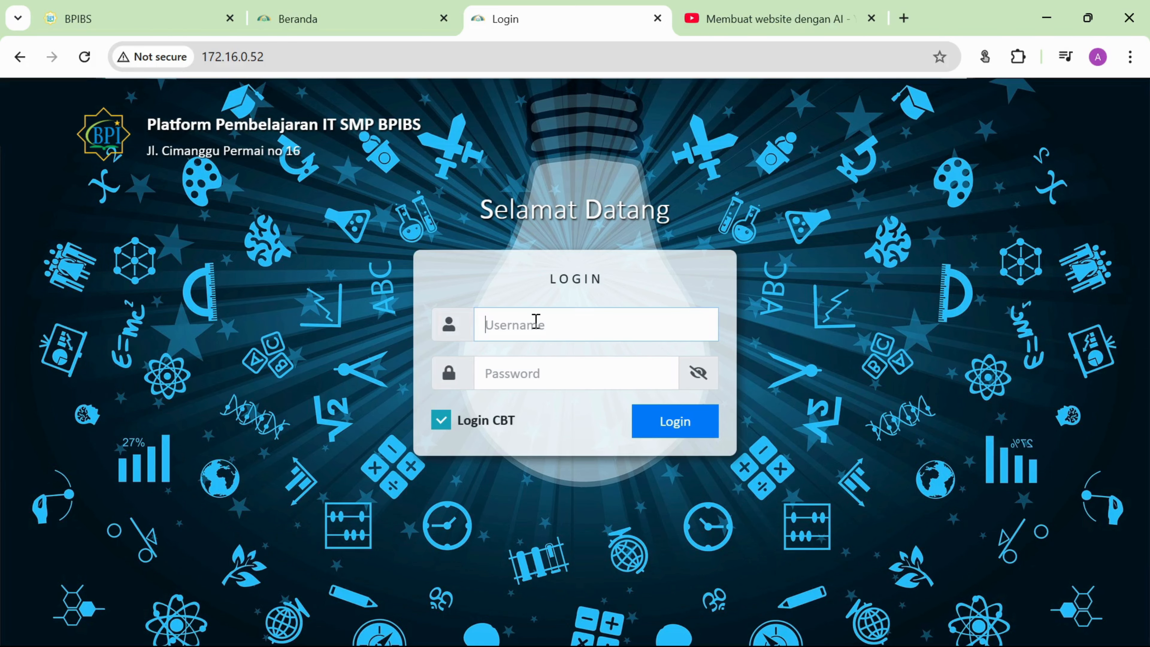
pyautogui.write('tebe')
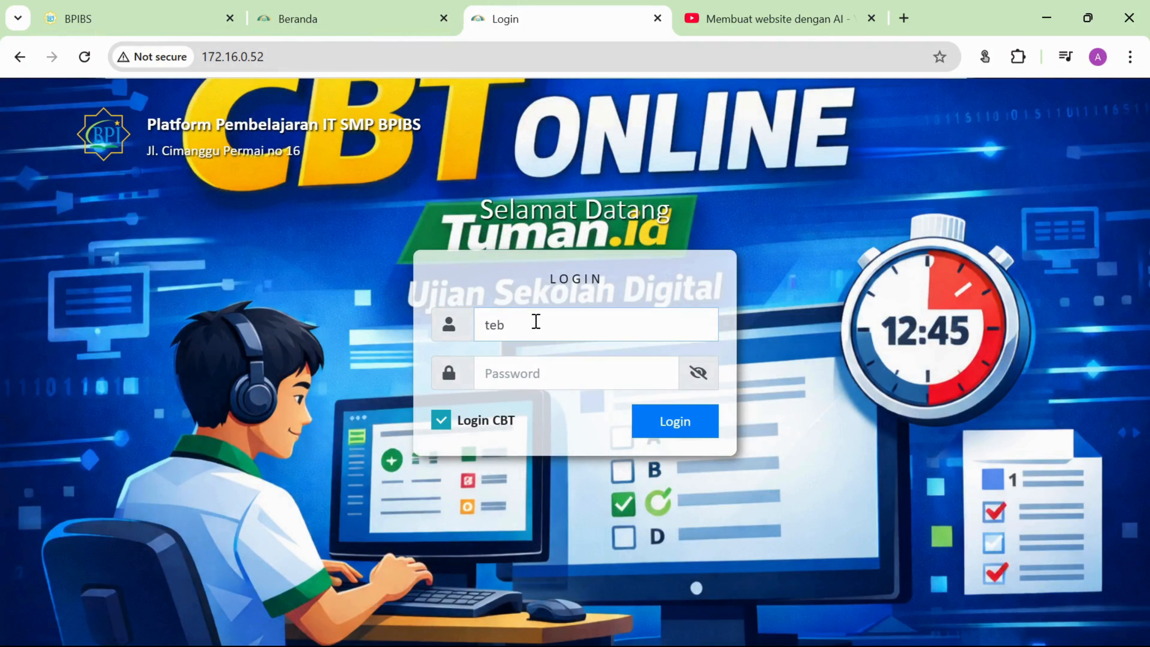
pyautogui.press('BackSpace')
pyautogui.press('BackSpace')
pyautogui.press('BackSpace')
pyautogui.write('admi')
pyautogui.press('Tab')
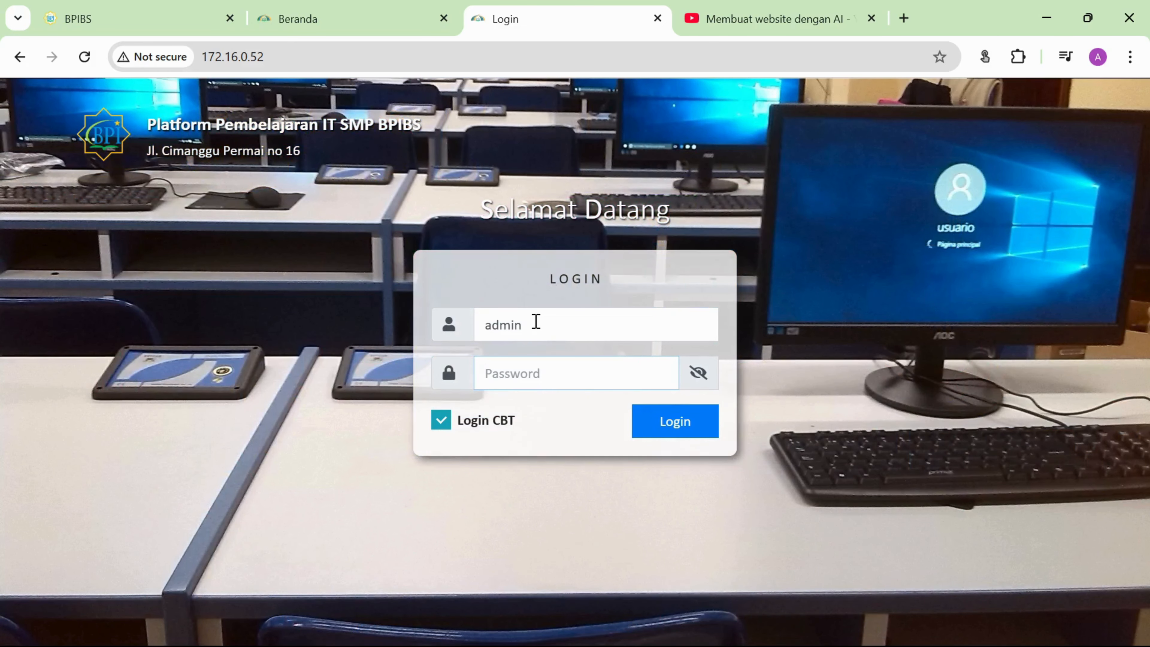
pyautogui.write('•••••••••••')
pyautogui.press('Return')
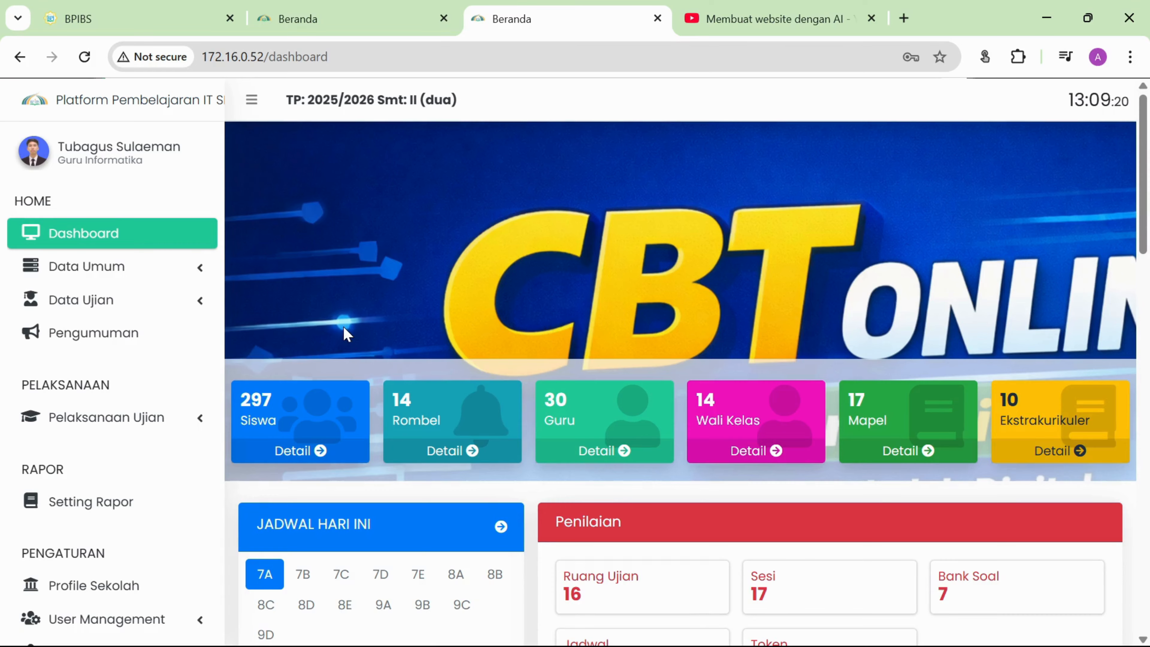
# Open Pelaksanaan Ujian > Cetak to list Kartu Peserta, Daftar Hadir and Berita Acara.
pyautogui.click(162, 308)
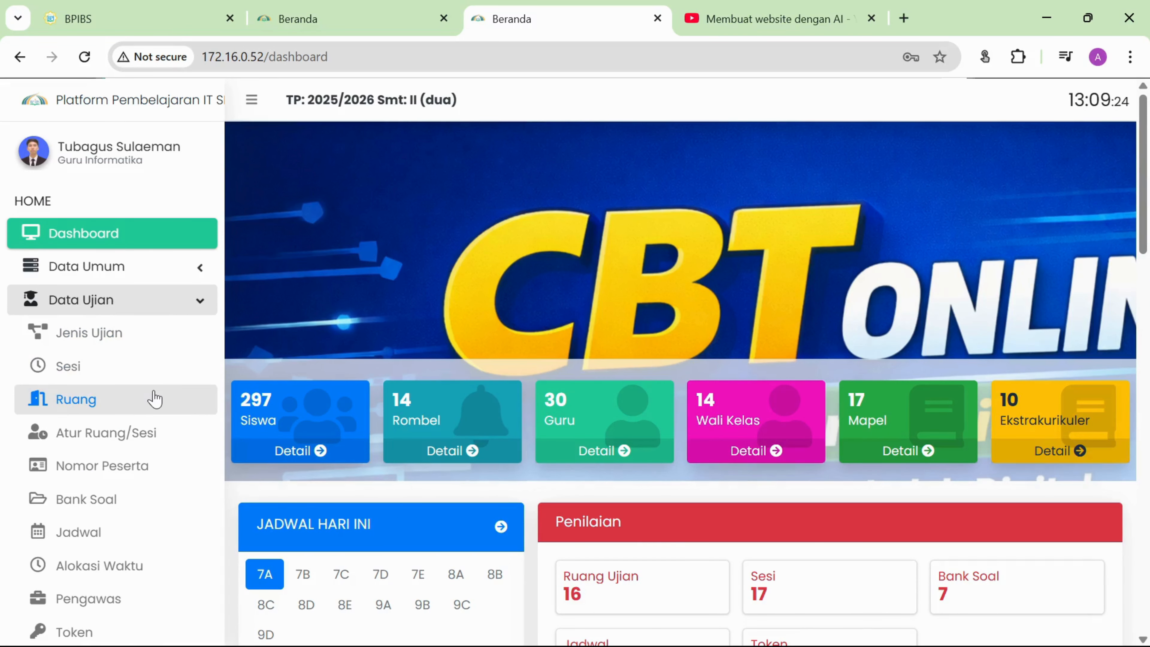
pyautogui.scroll(-2, 154, 398)
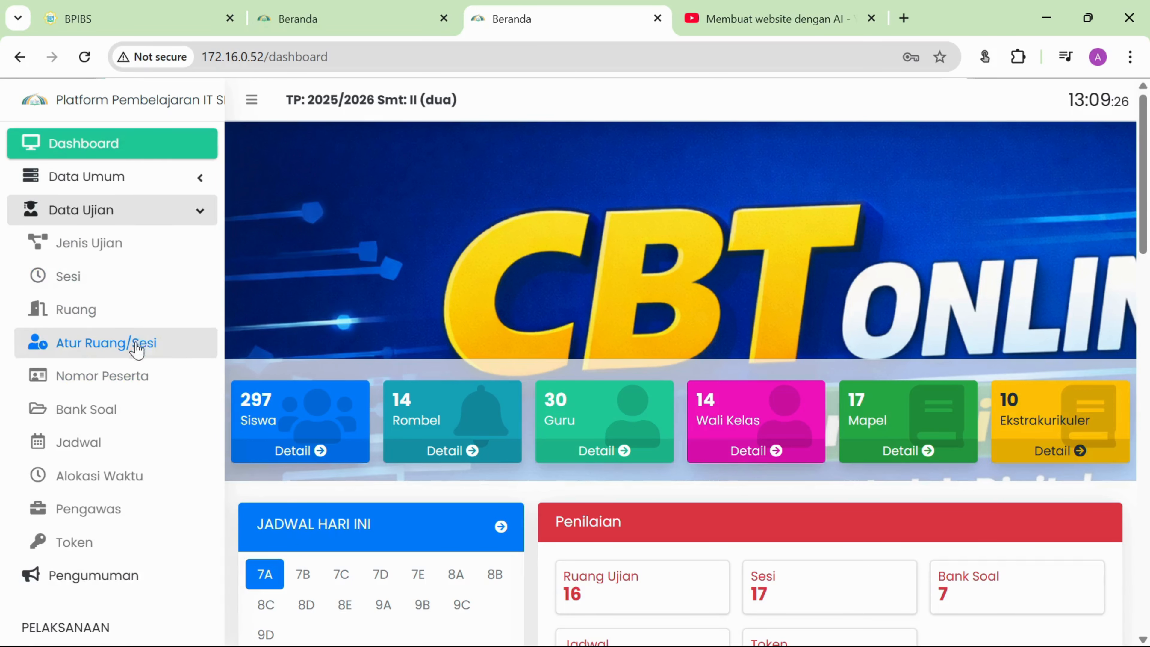
pyautogui.scroll(2, 113, 466)
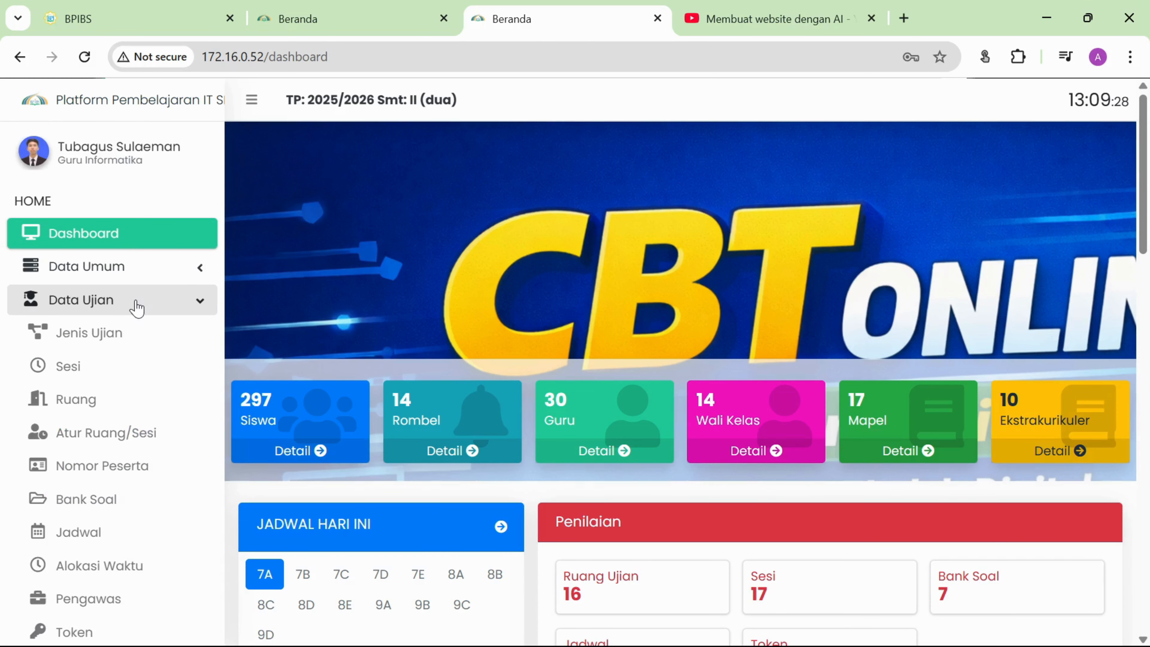
pyautogui.click(137, 308)
pyautogui.scroll(-2, 131, 385)
pyautogui.click(129, 344)
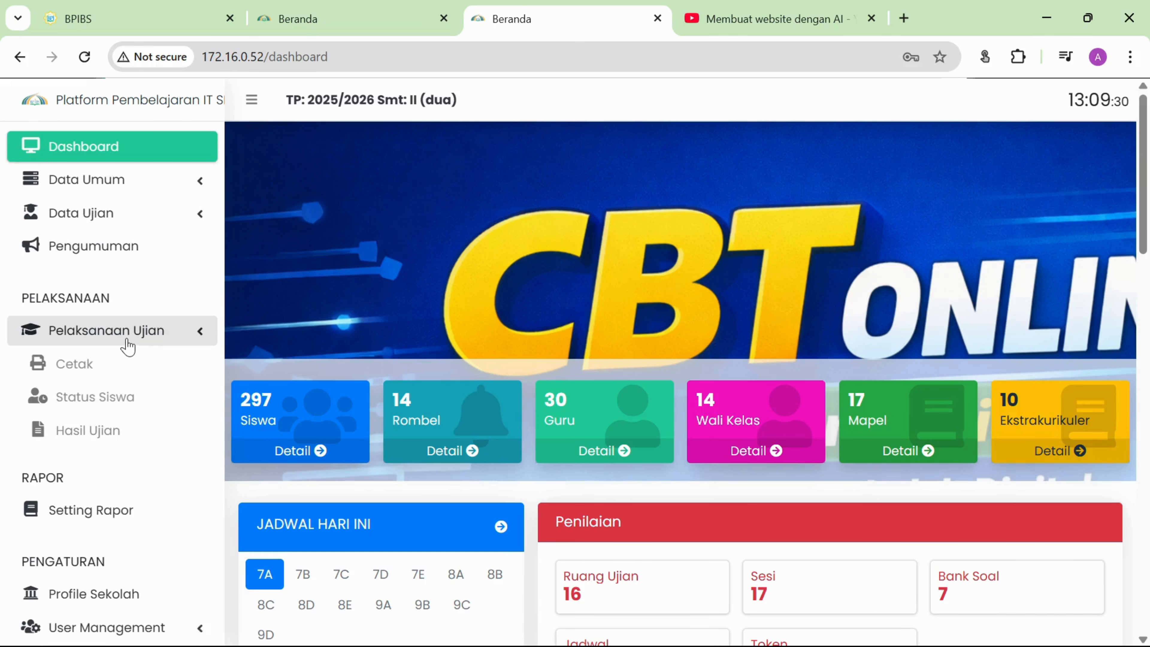
pyautogui.click(129, 365)
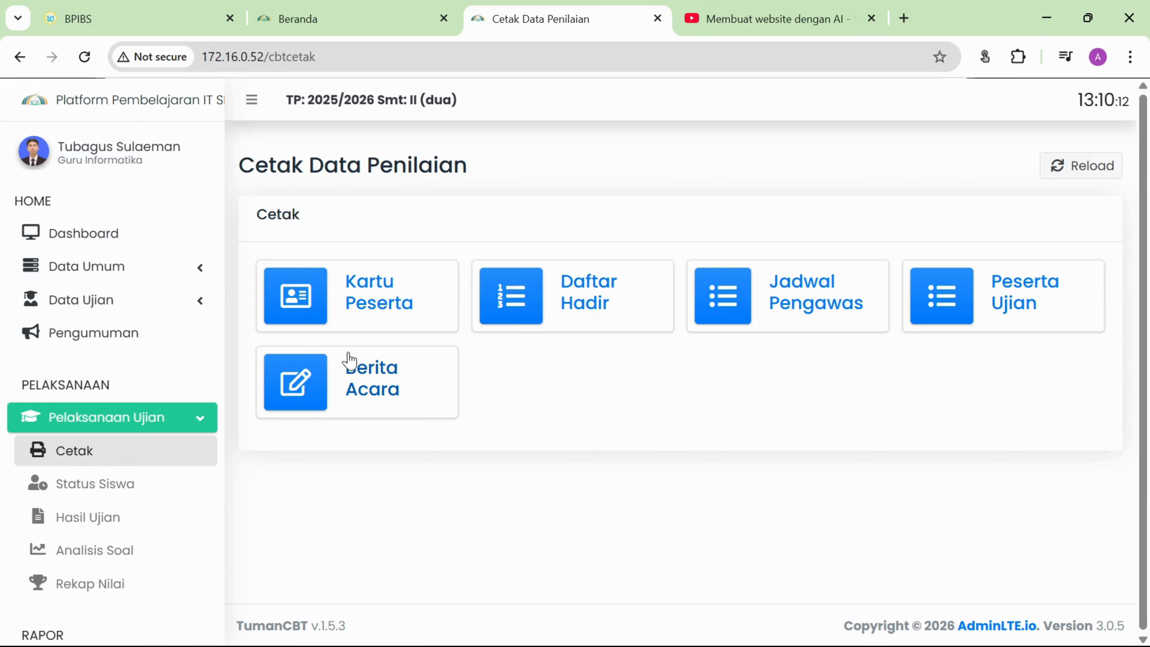
pyautogui.scroll(-5, 119, 362)
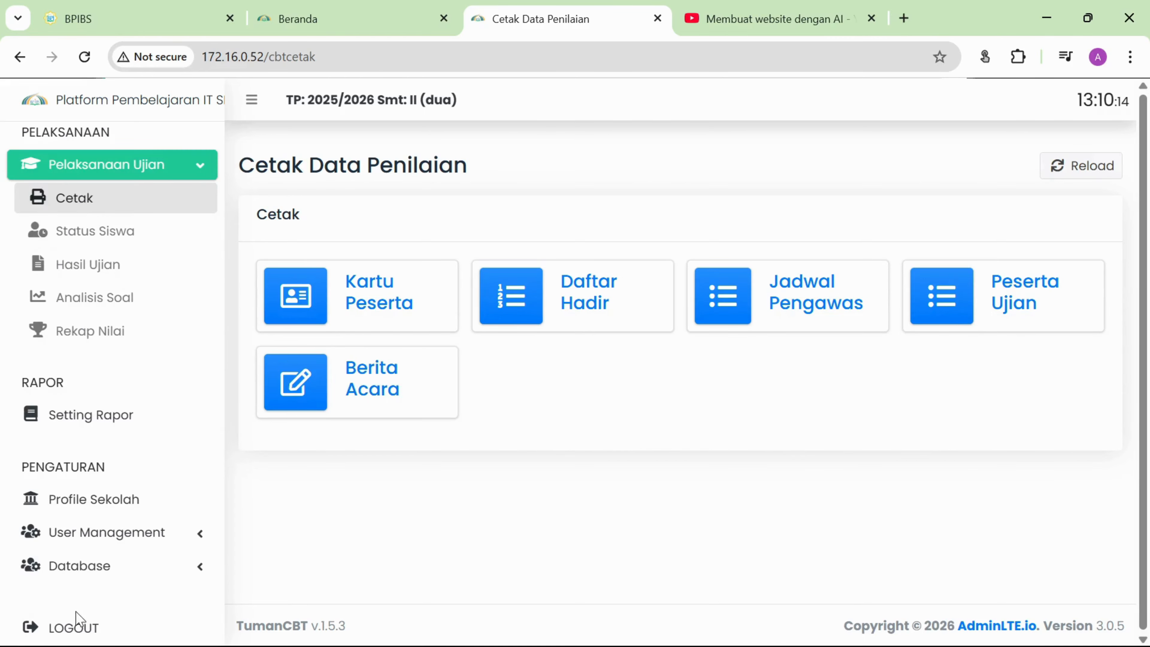
# Log out of the admin account and sign back in with the teacher account's password.
pyautogui.click(77, 629)
pyautogui.click(547, 470)
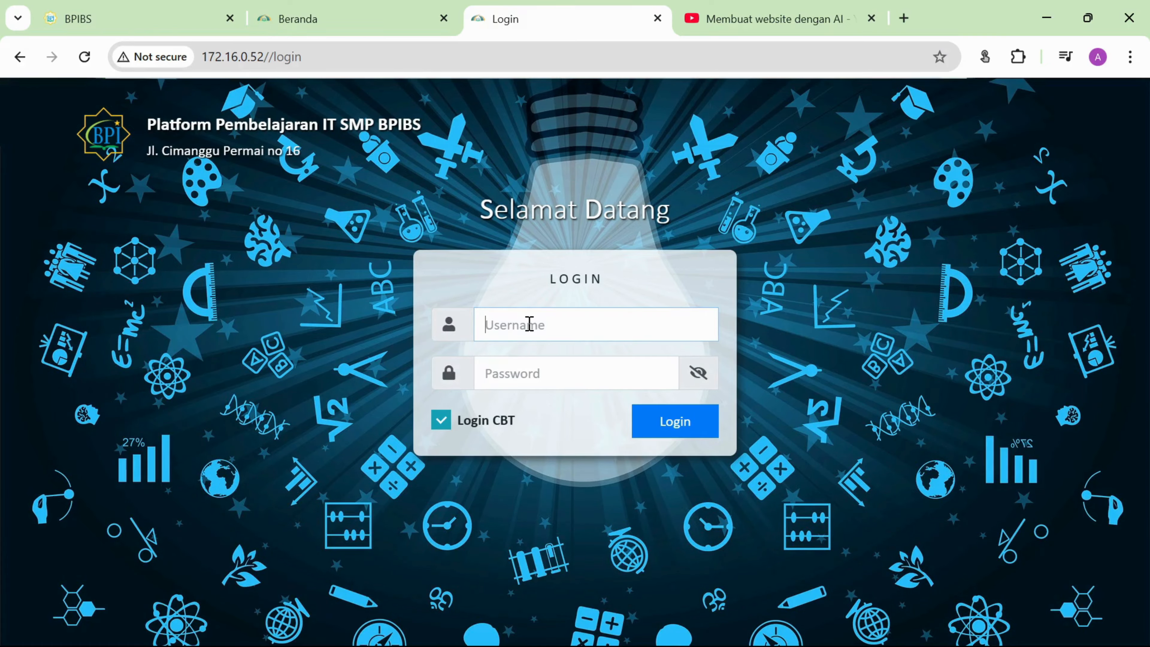
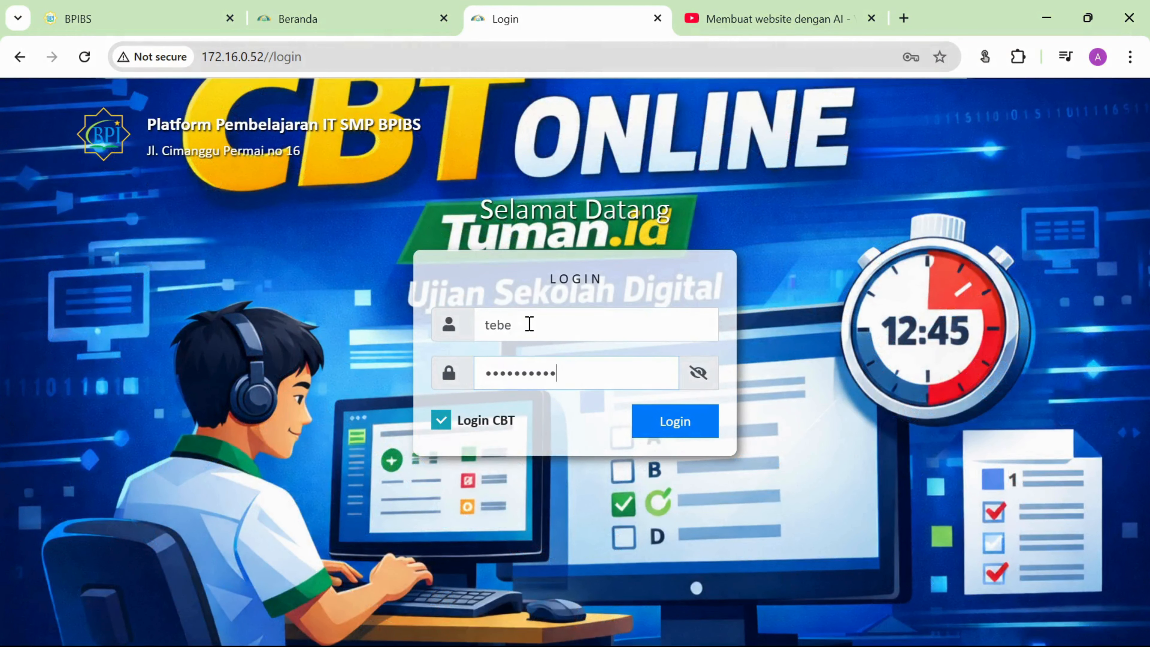
pyautogui.press('Return')
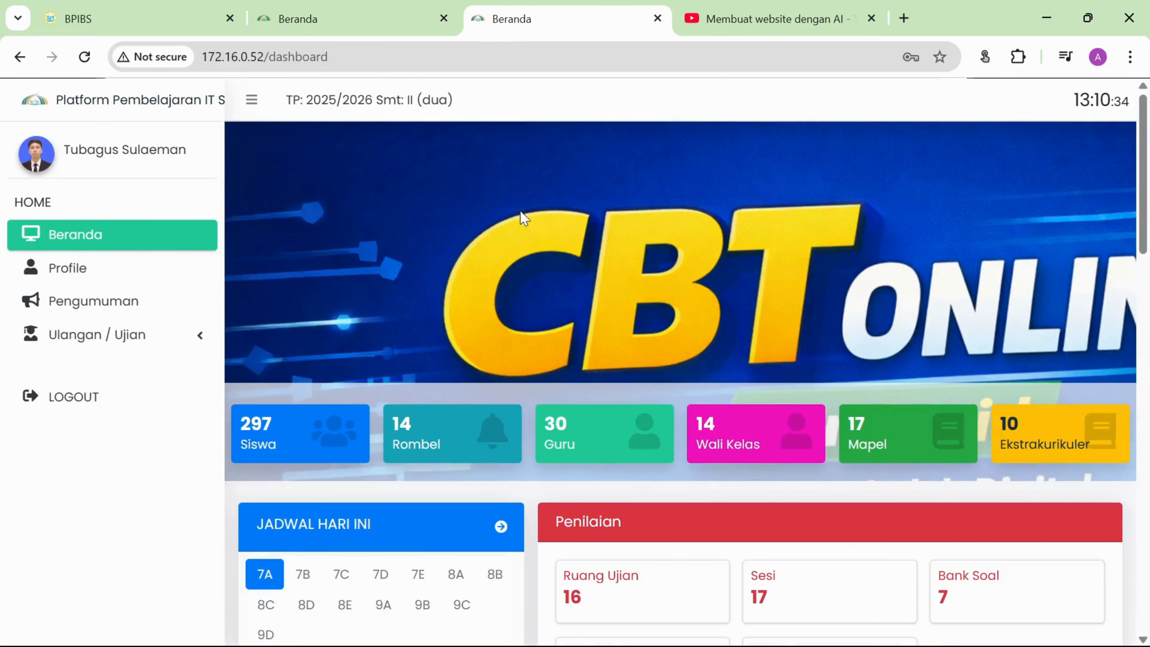
pyautogui.click(178, 336)
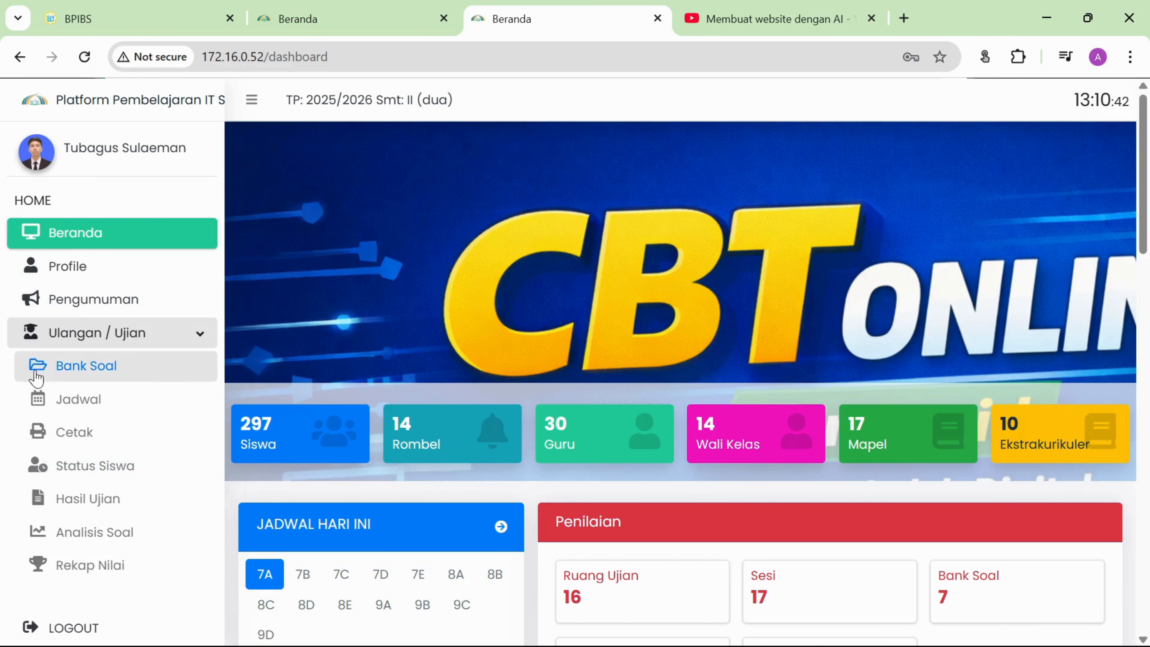
# Reopen the Bank Soal page from the Ulangan / Ujian sidebar menu.
pyautogui.click(131, 271)
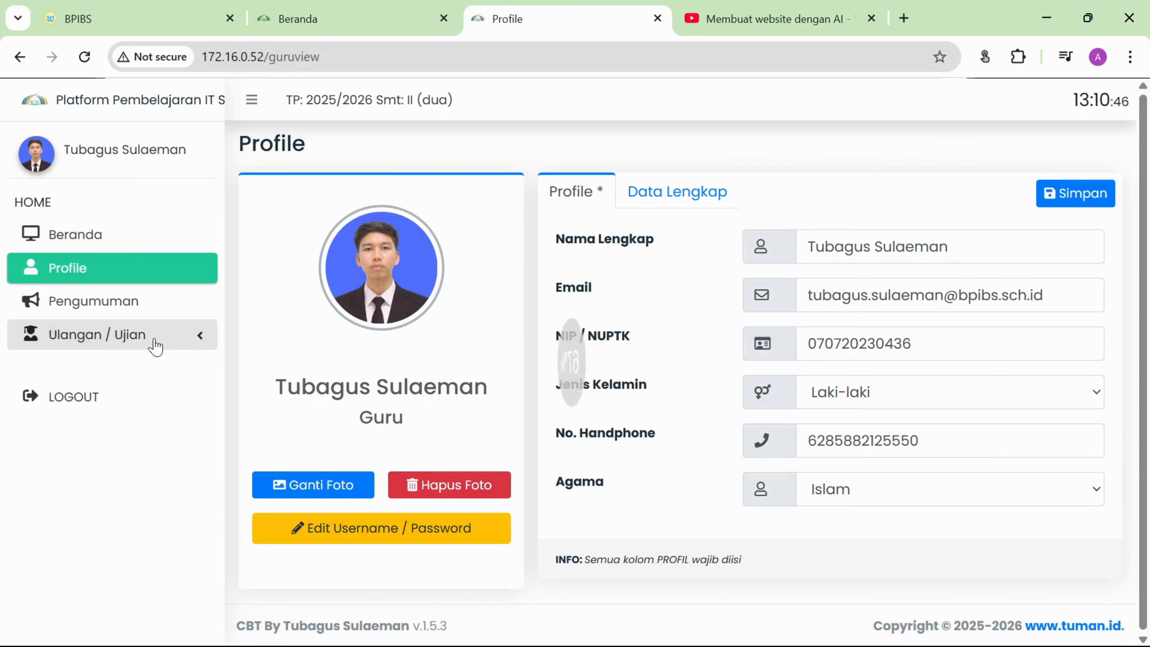
pyautogui.click(155, 345)
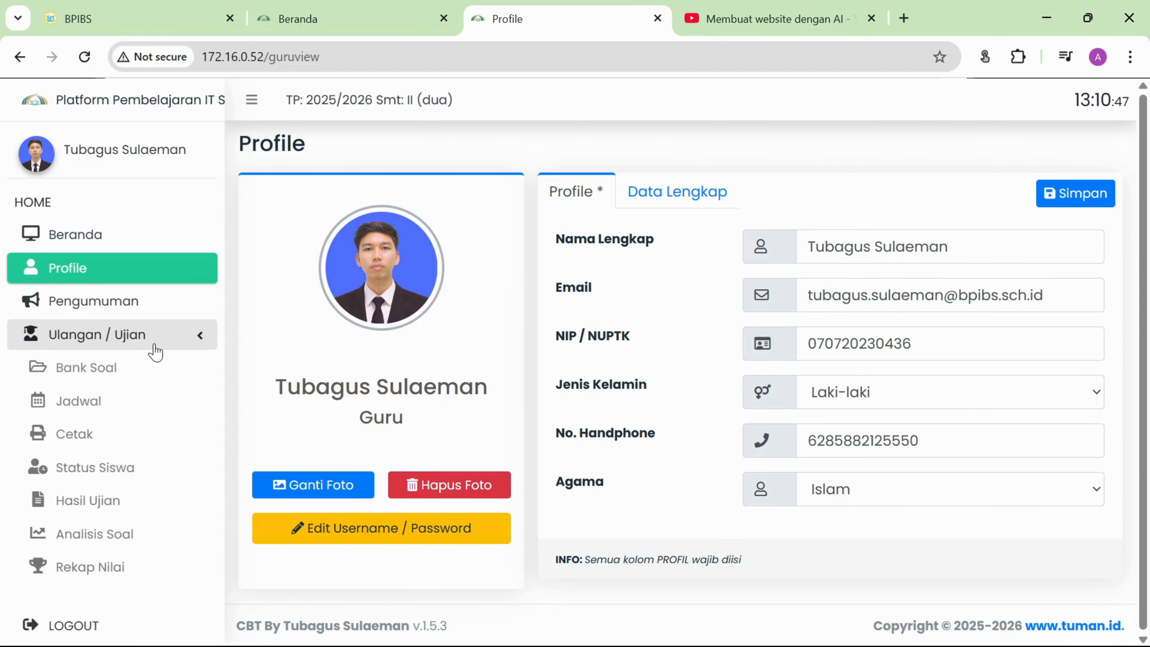
pyautogui.click(129, 372)
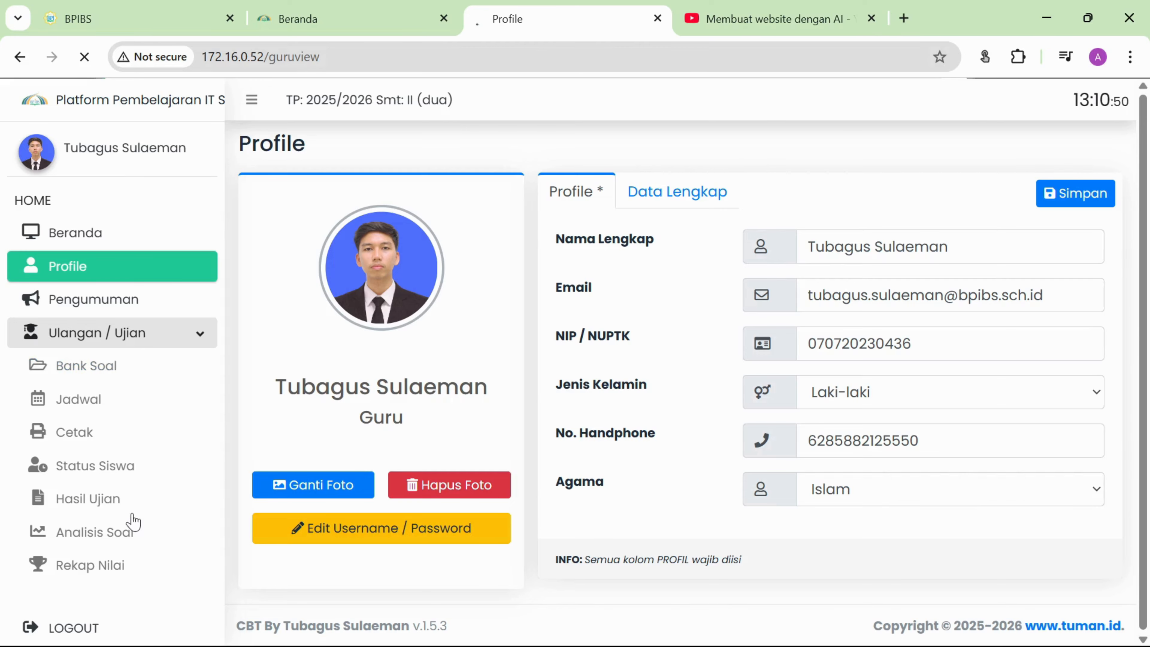
pyautogui.click(175, 340)
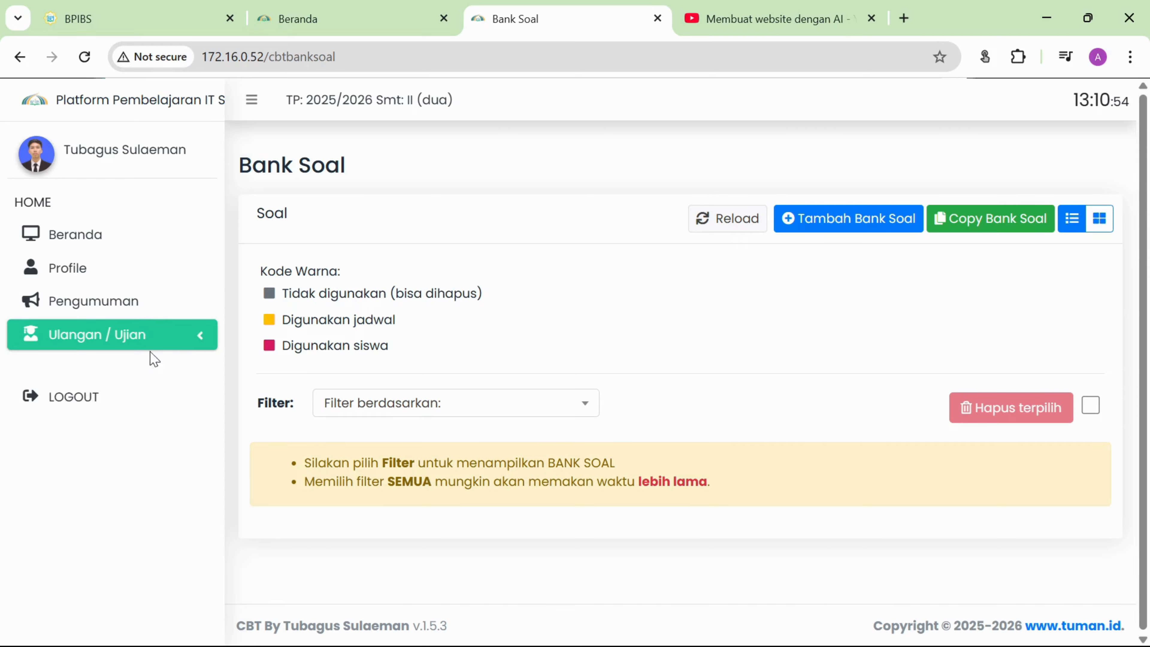
pyautogui.click(161, 334)
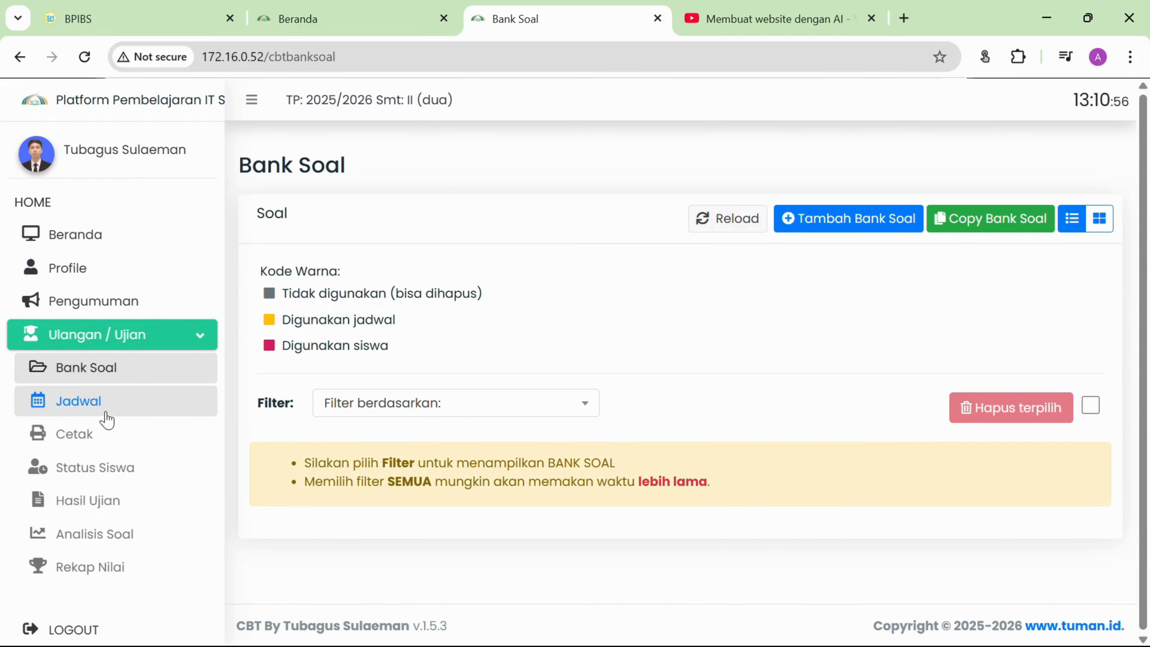
pyautogui.click(114, 338)
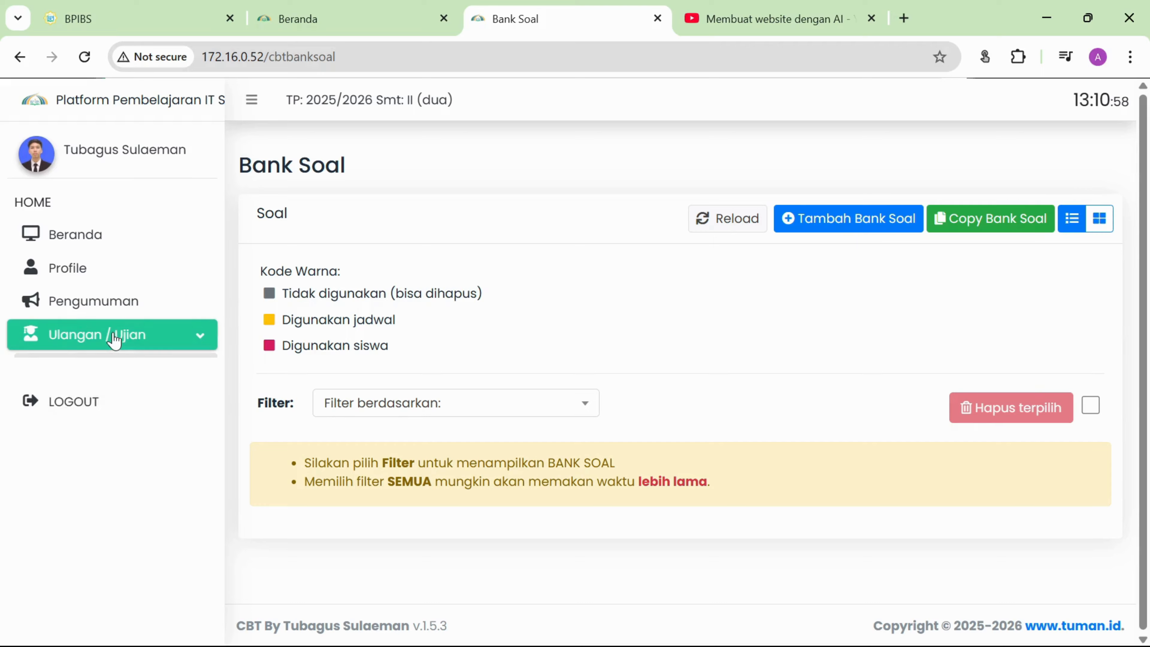
pyautogui.click(113, 338)
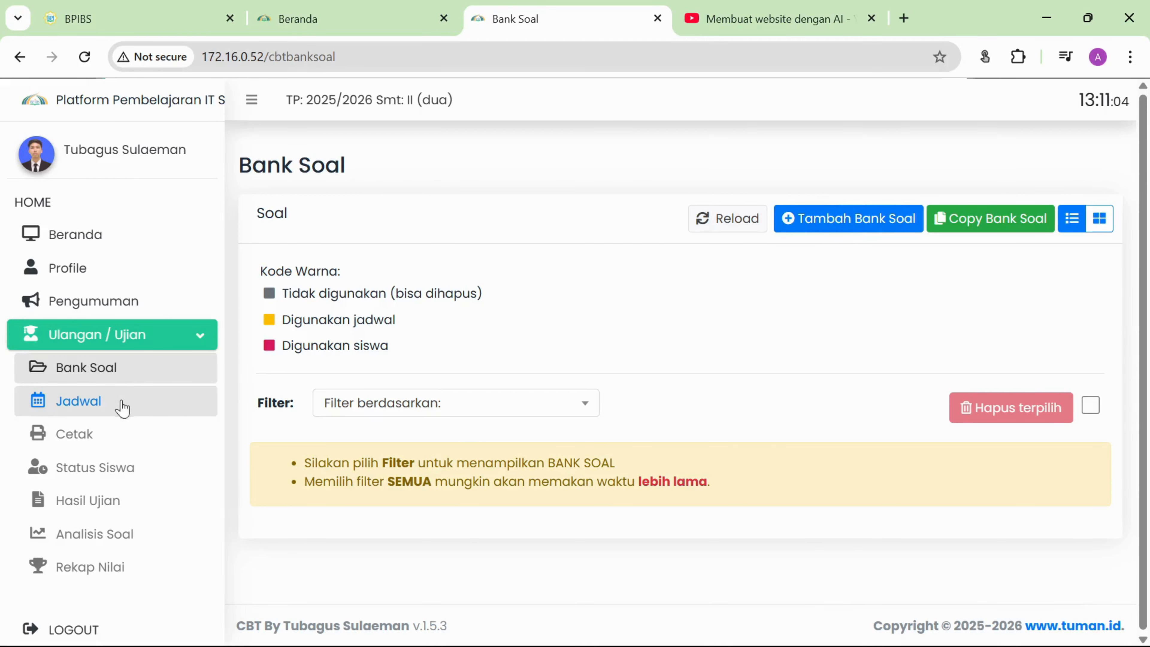
pyautogui.click(131, 374)
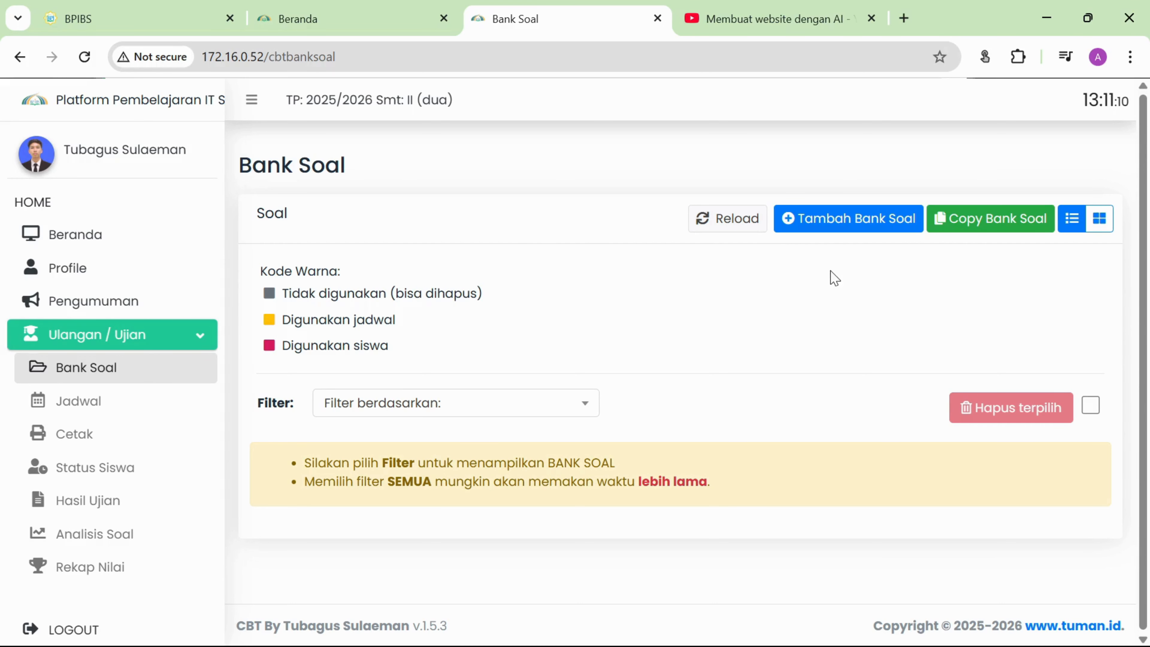
# Add a bank with Kode Bank Soal 'ASAJ Informatika' and Mata Pelajaran Informatika.
pyautogui.click(835, 223)
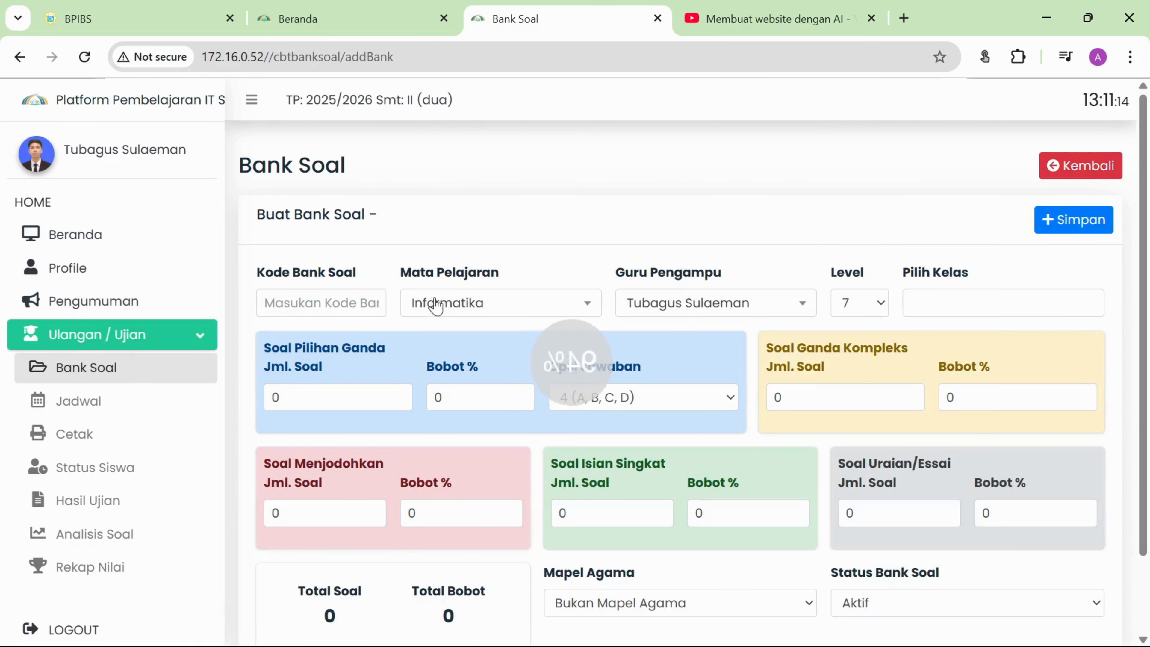
pyautogui.click(330, 301)
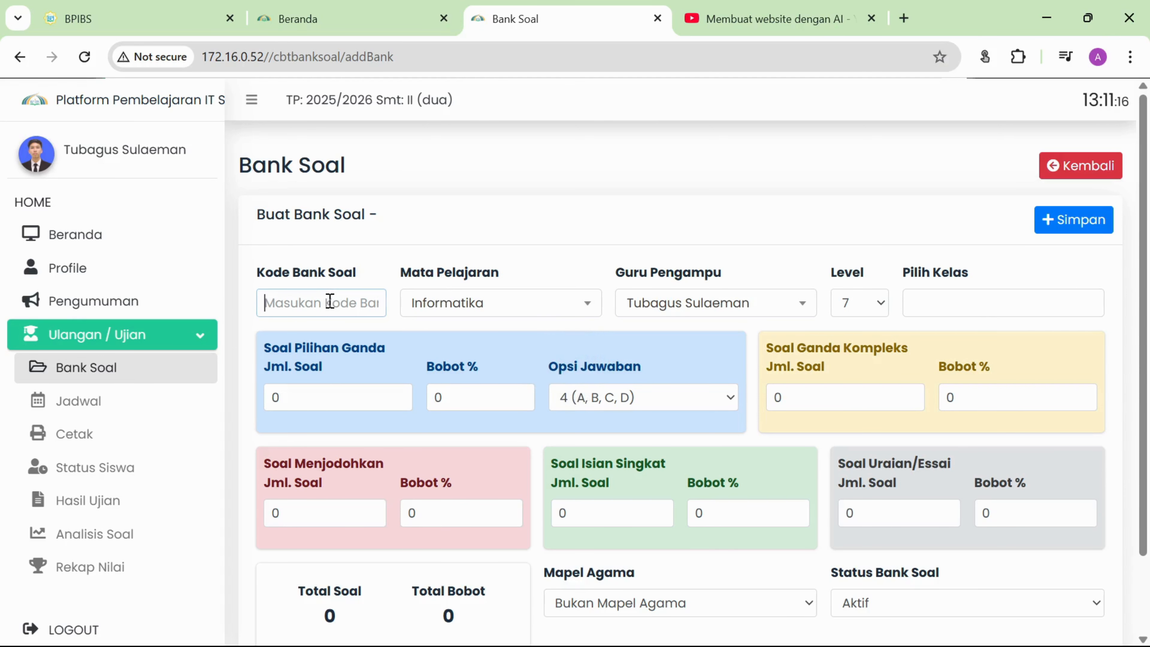
pyautogui.write('ASAJ')
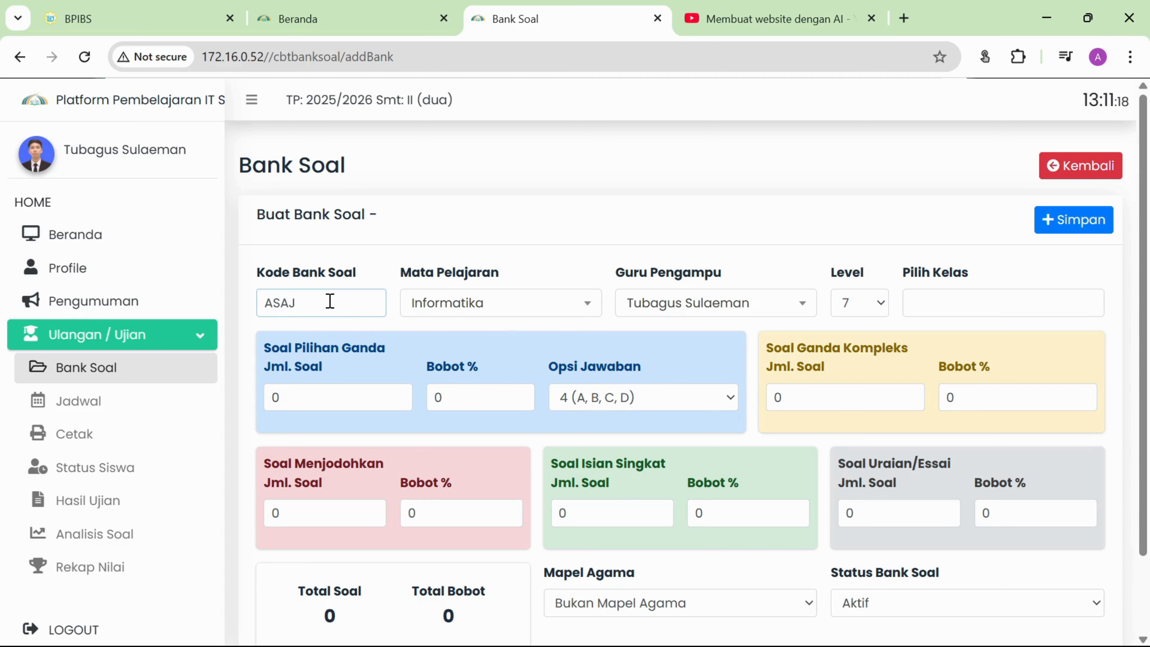
pyautogui.write(' Inofrmatika')
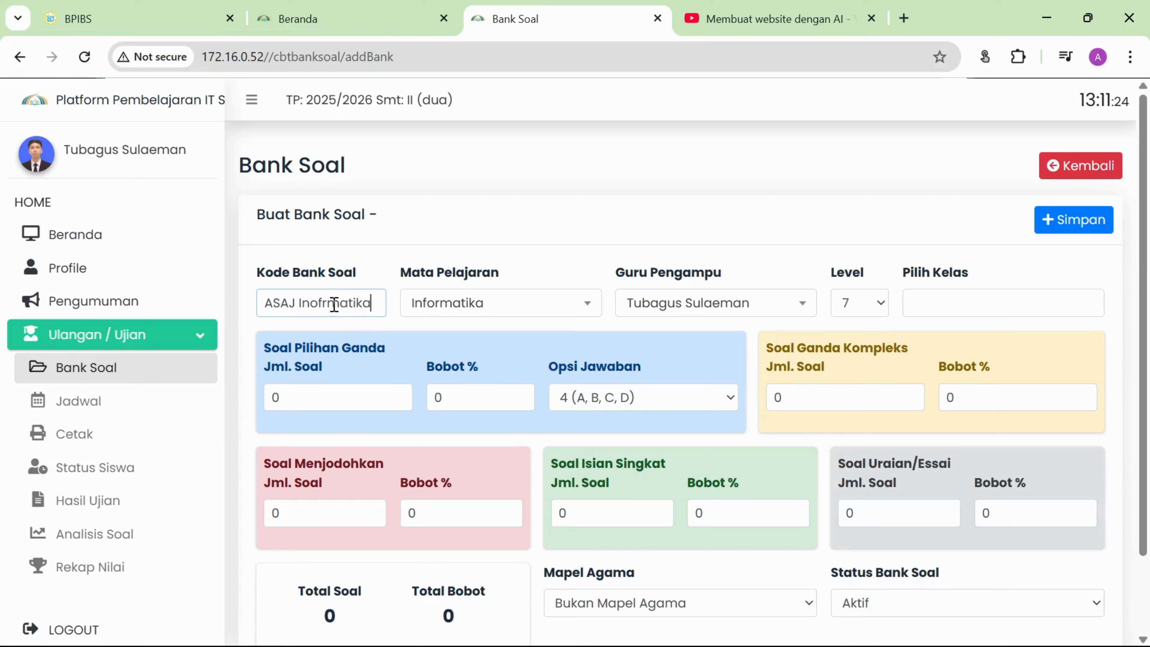
pyautogui.press('BackSpace')
pyautogui.press('BackSpace')
pyautogui.write('fo')
pyautogui.moveTo(264, 303); pyautogui.dragTo(376, 303)
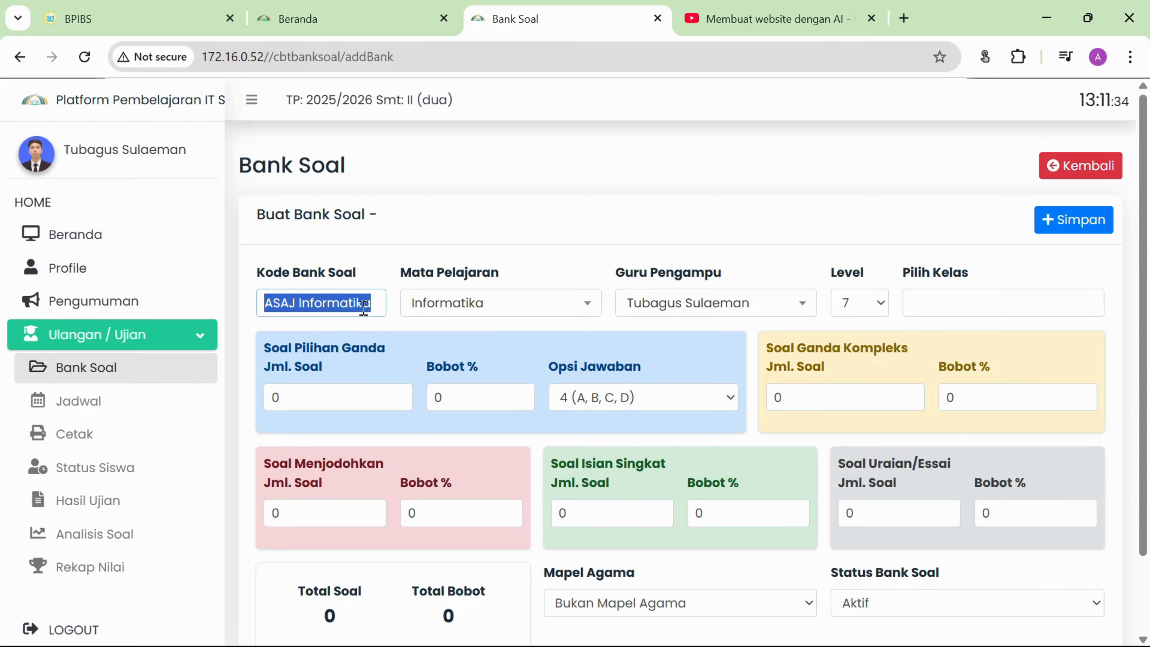
pyautogui.click(328, 303)
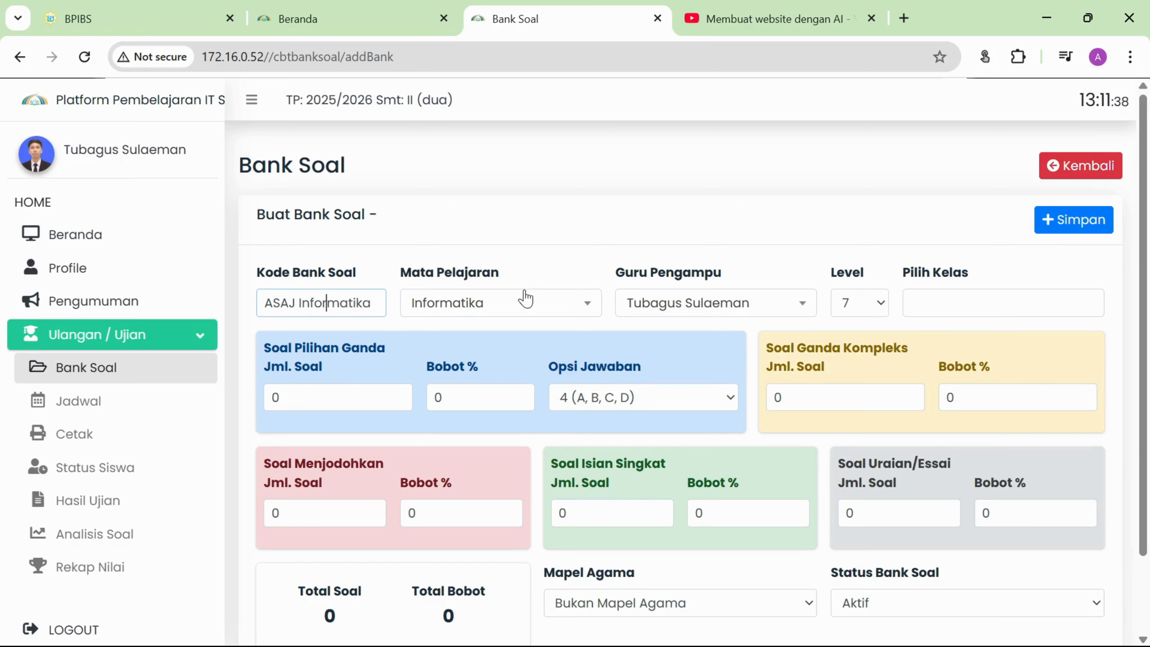
pyautogui.click(521, 302)
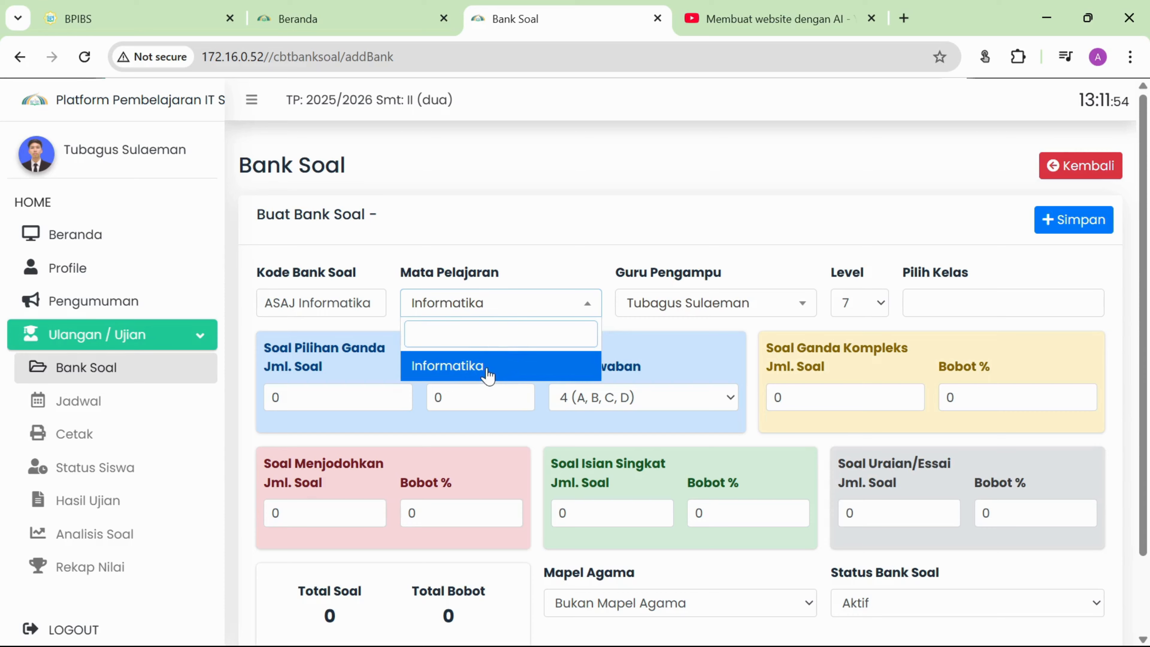
pyautogui.click(472, 370)
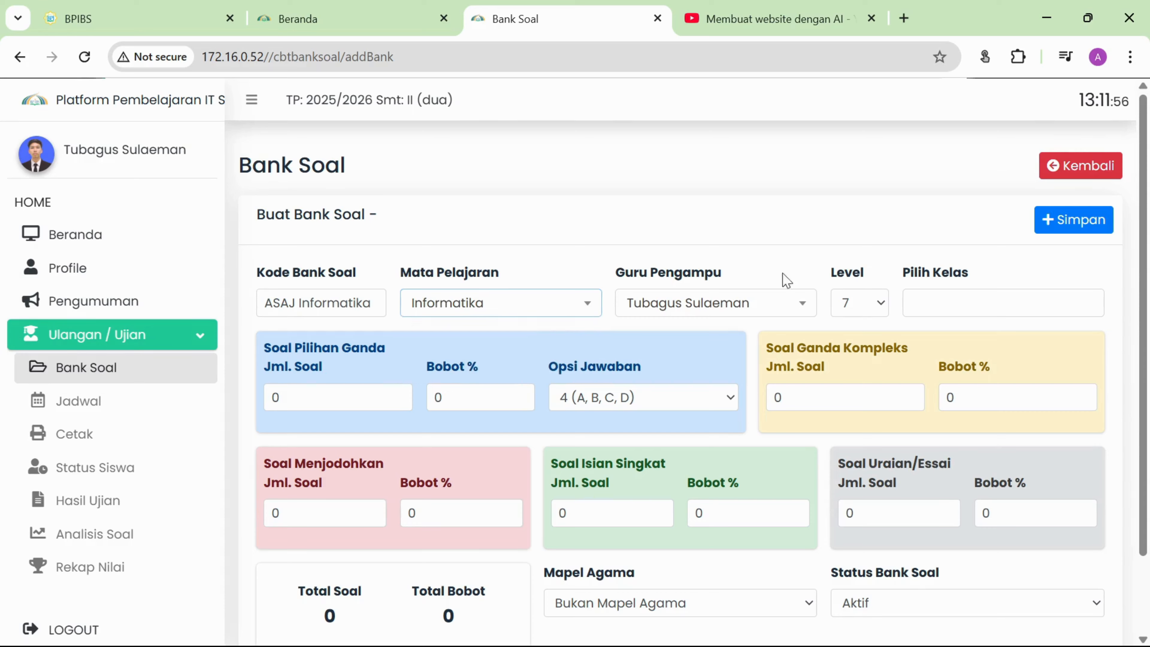
# Keep the current teacher as Guru Pengampu and set the Level to 9.
pyautogui.click(783, 314)
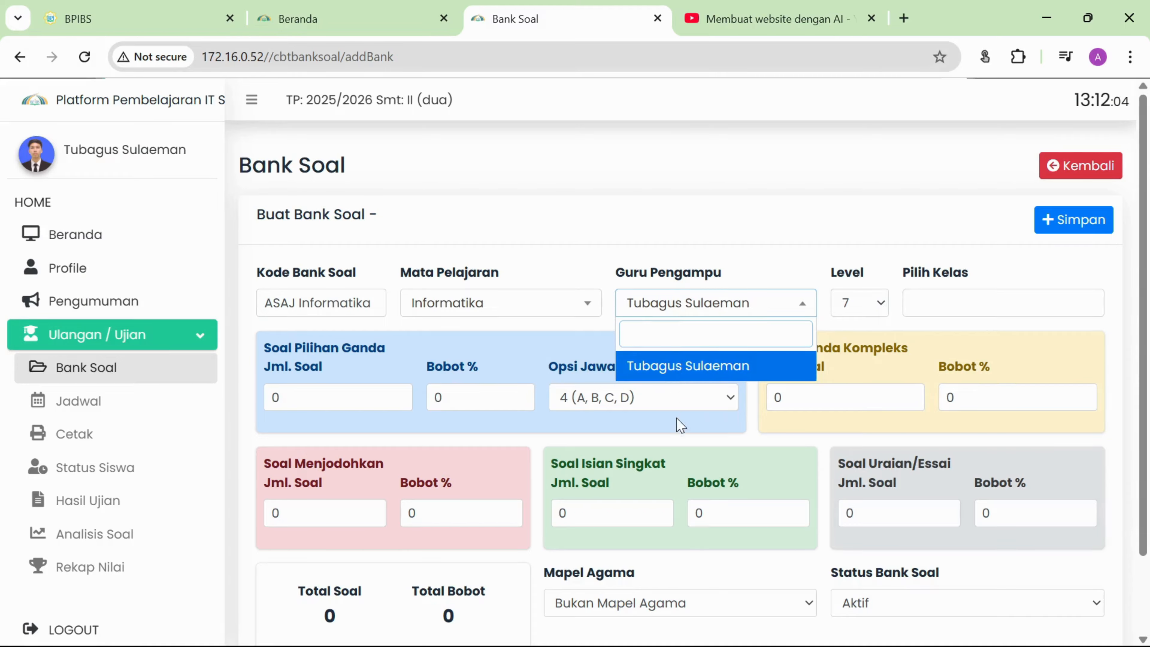
pyautogui.click(696, 372)
pyautogui.click(835, 312)
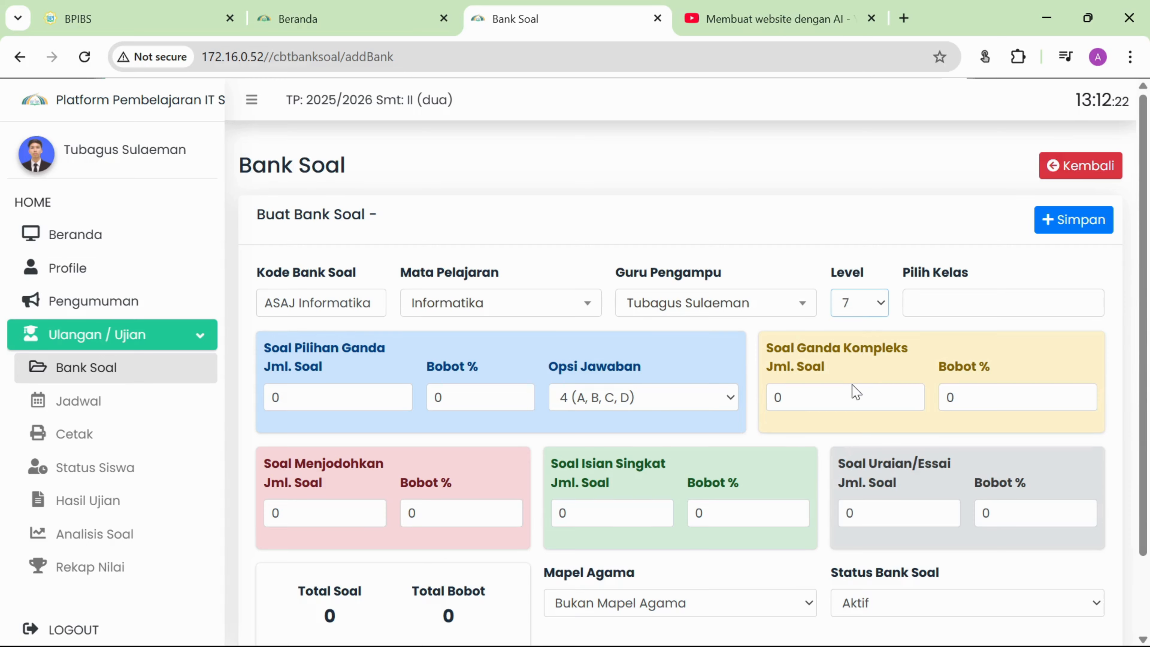
pyautogui.press('9')
# Add classes IXA, IXB, IXC and IXD in Pilih Kelas.
pyautogui.click(941, 307)
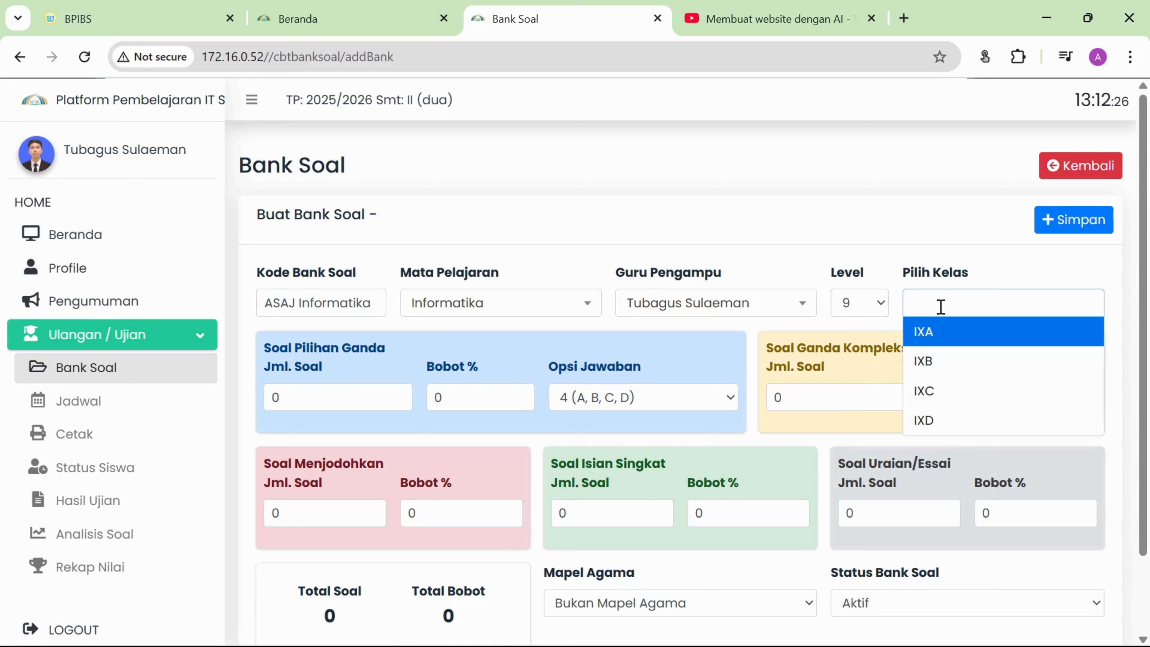
pyautogui.click(944, 339)
pyautogui.click(1011, 295)
pyautogui.click(1001, 367)
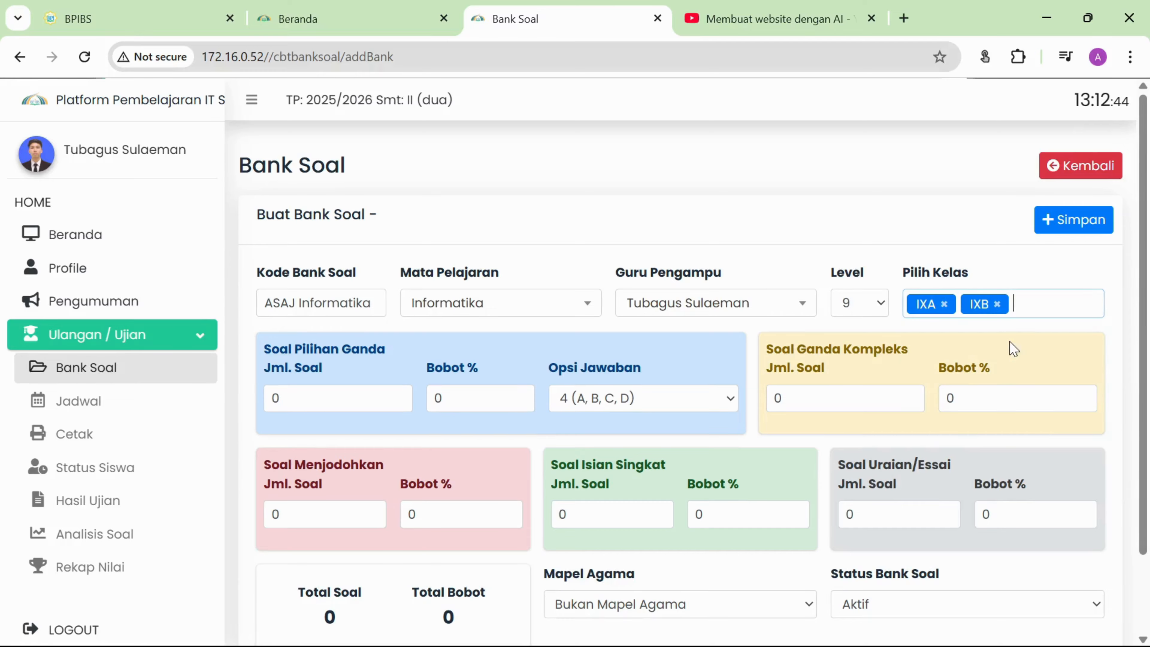
pyautogui.click(1037, 306)
pyautogui.click(1033, 390)
pyautogui.click(1089, 308)
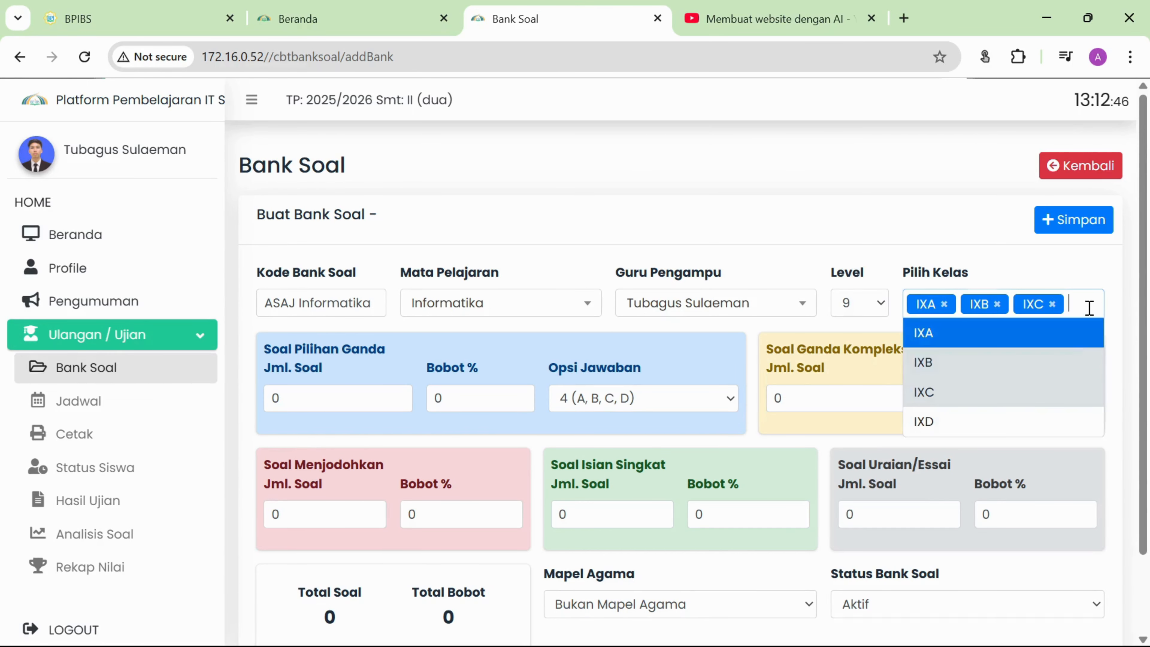
pyautogui.click(1035, 423)
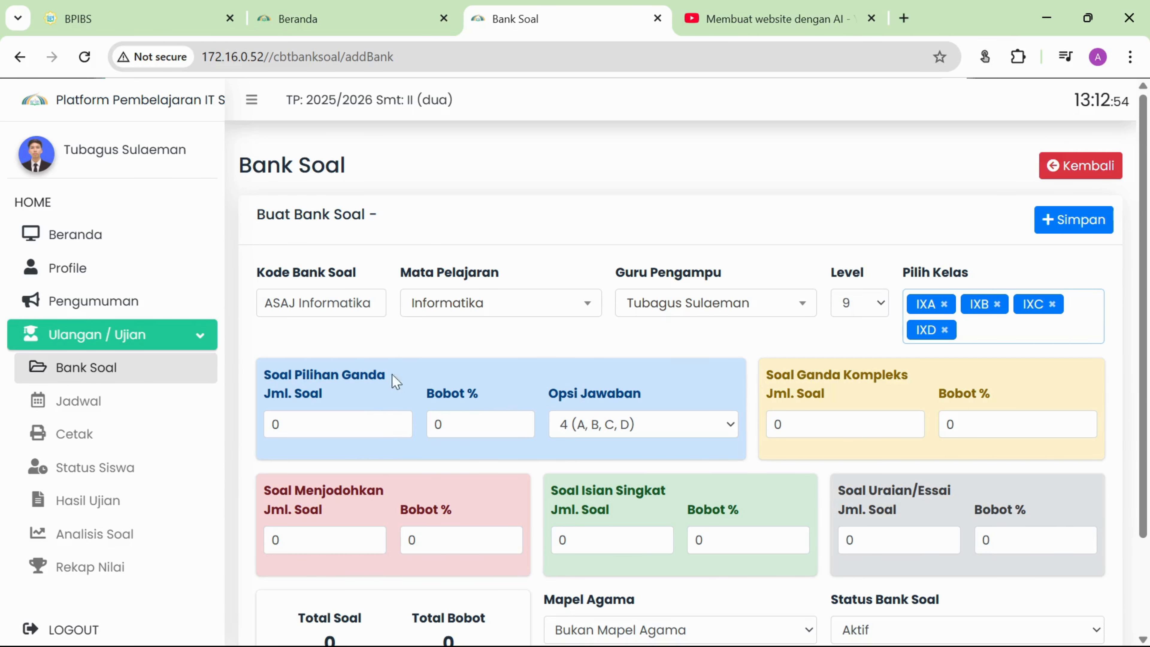
pyautogui.scroll(-2, 363, 367)
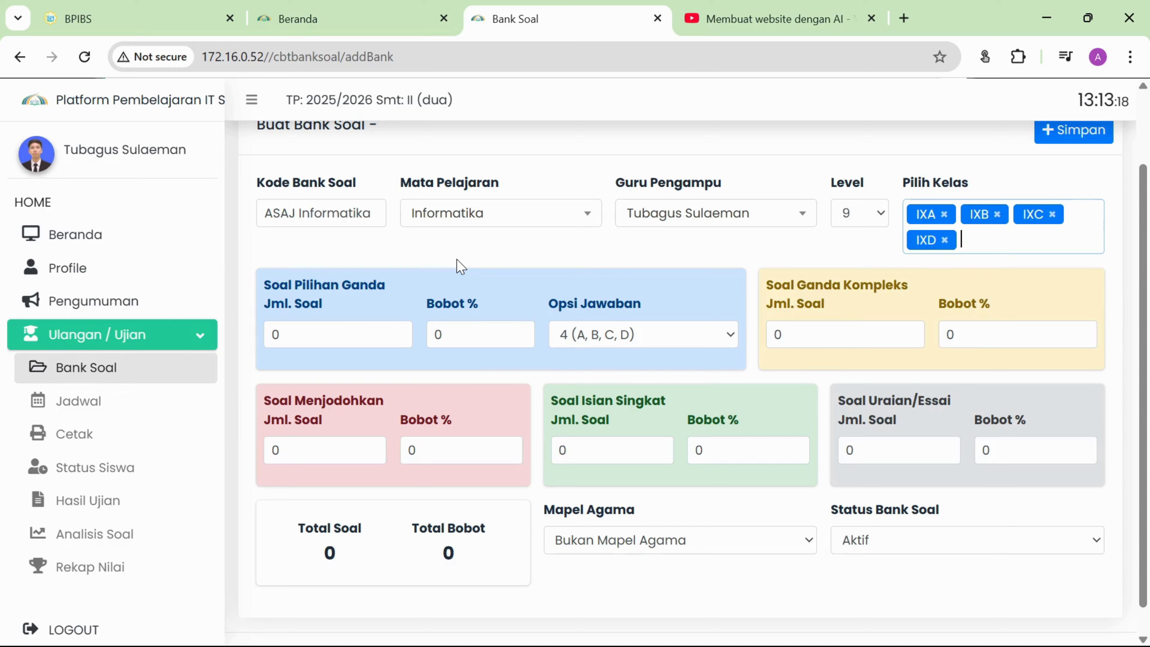
pyautogui.click(340, 328)
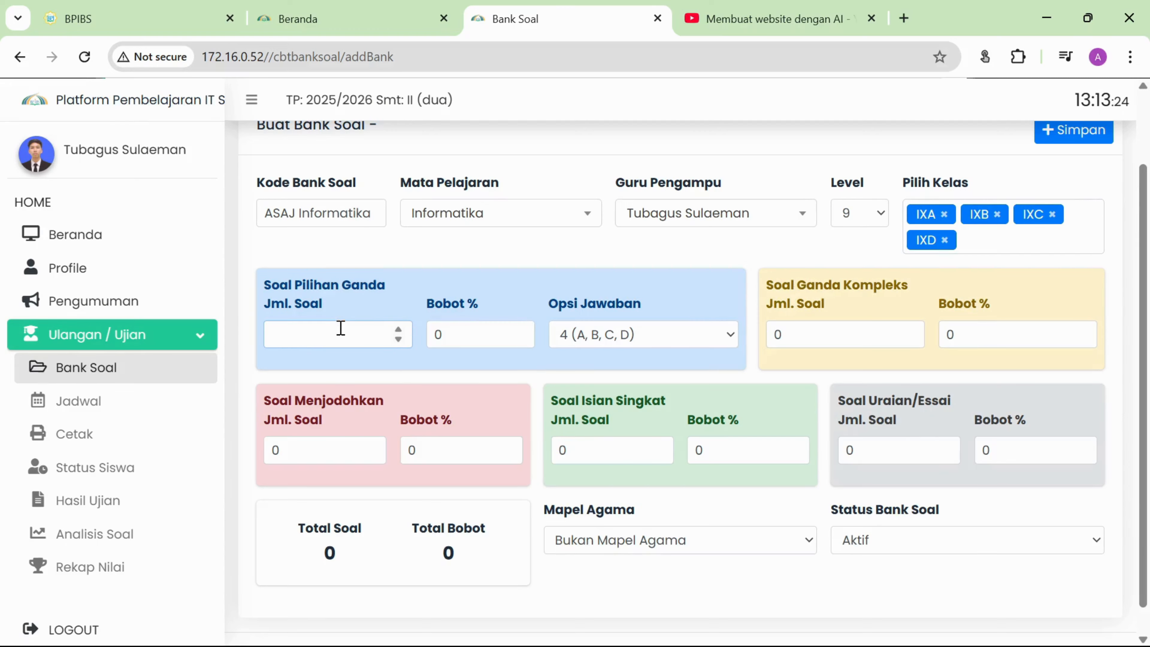
# Set Jml. Soal to 25 for Pilihan Ganda and 10 for Menjodohkan, and clear the Pilihan Ganda weight.
pyautogui.write('2')
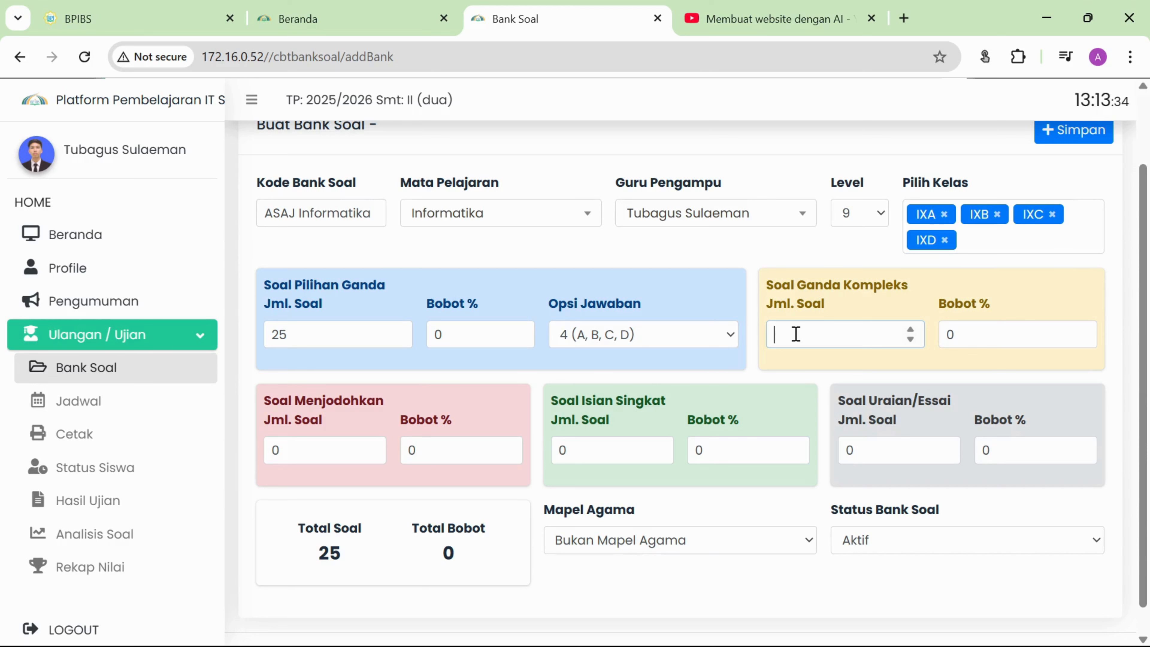
pyautogui.write('5')
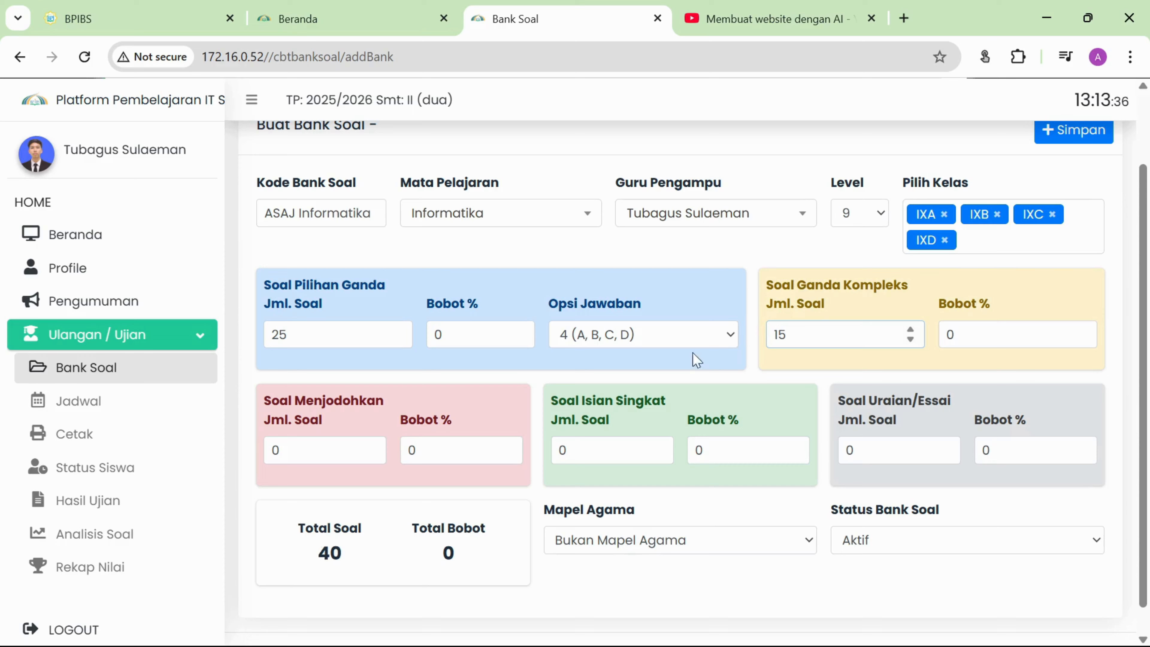
pyautogui.click(328, 449)
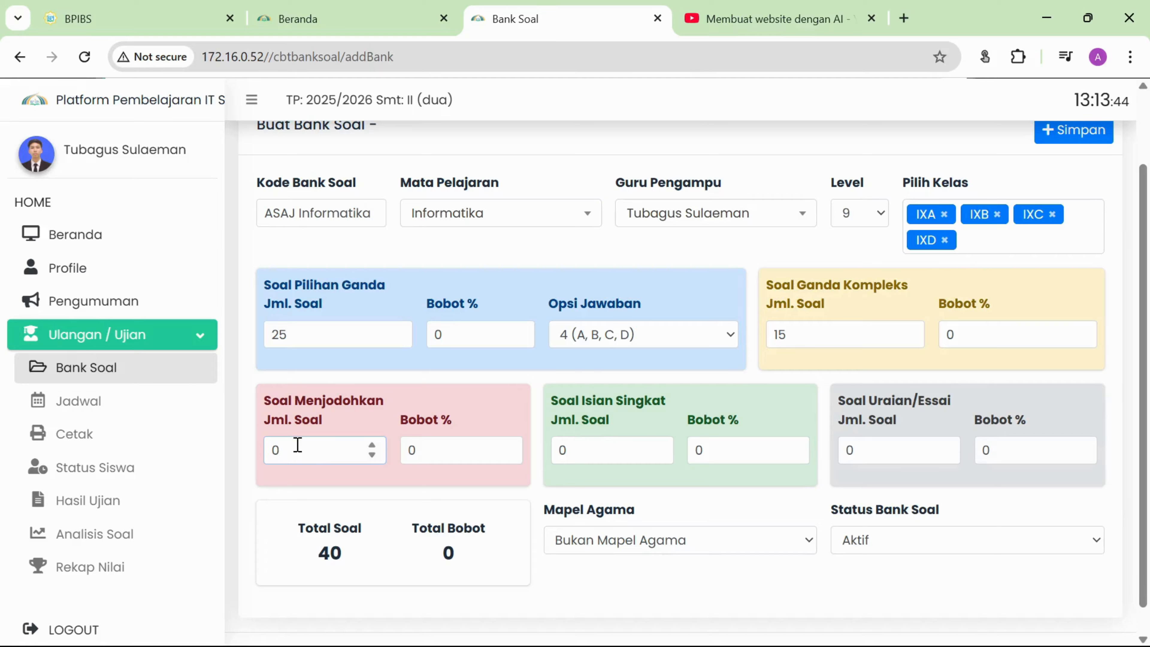
pyautogui.press('BackSpace')
pyautogui.write('10')
pyautogui.moveTo(267, 400); pyautogui.dragTo(334, 424)
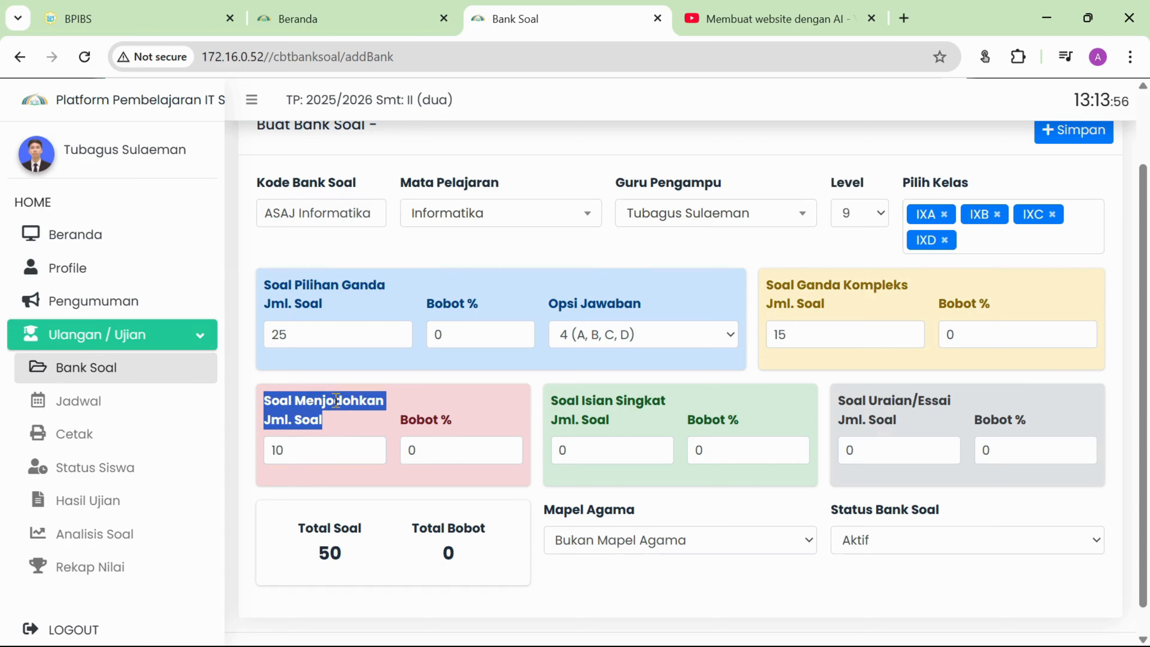
pyautogui.click(336, 400)
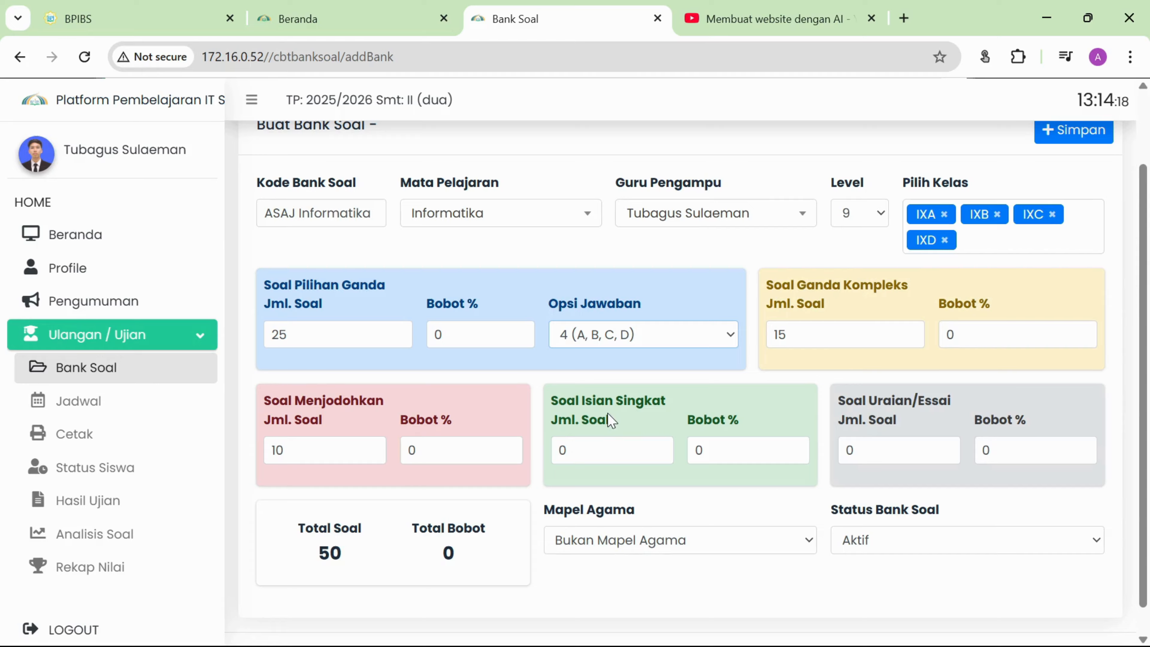
pyautogui.click(459, 338)
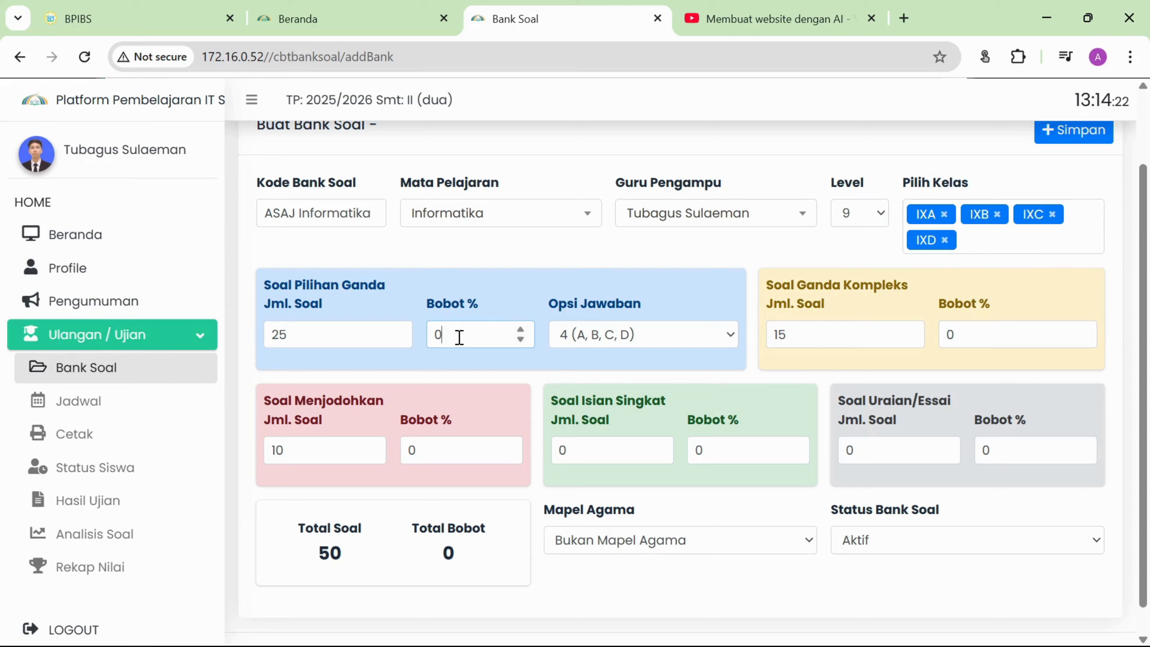
pyautogui.press('BackSpace')
# Set Bobot % to 50 for Pilihan Ganda, 30 for Ganda Kompleks and 20 for Menjodohkan.
pyautogui.write('50')
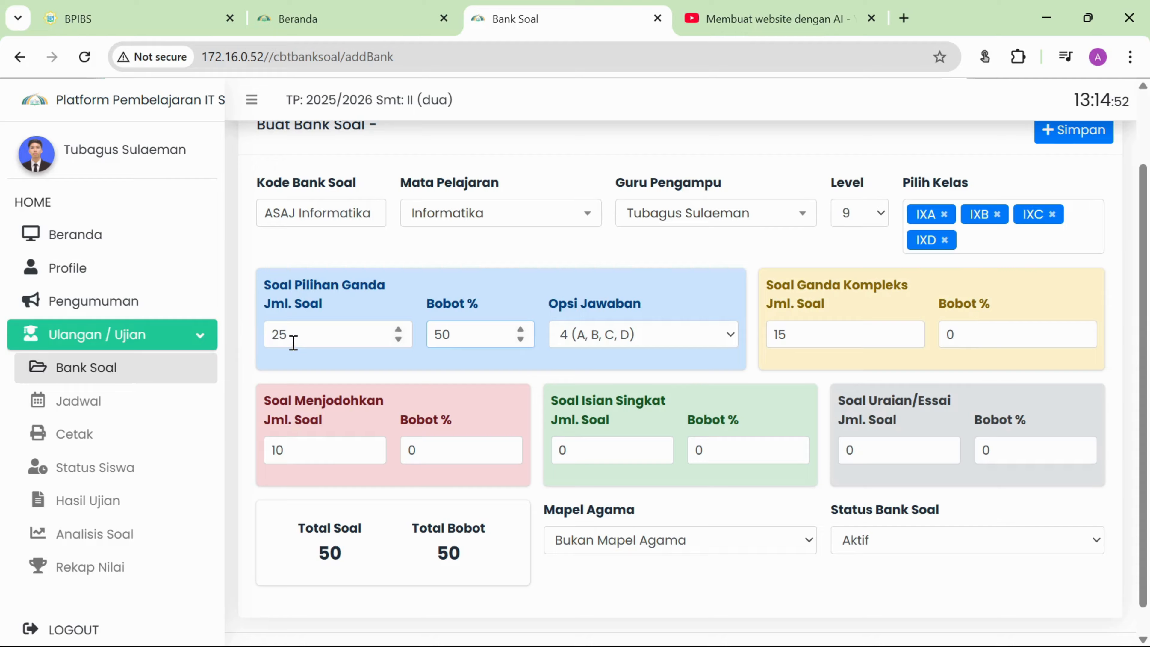
pyautogui.click(1021, 334)
pyautogui.press('BackSpace')
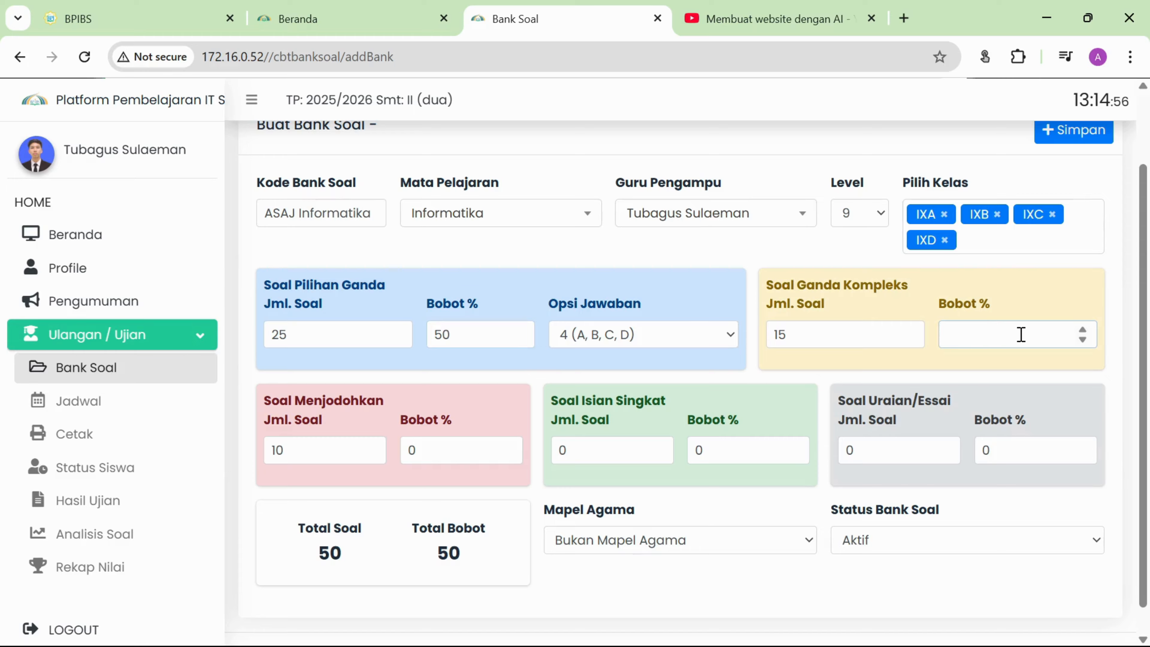
pyautogui.write('30')
pyautogui.click(428, 450)
pyautogui.write('20')
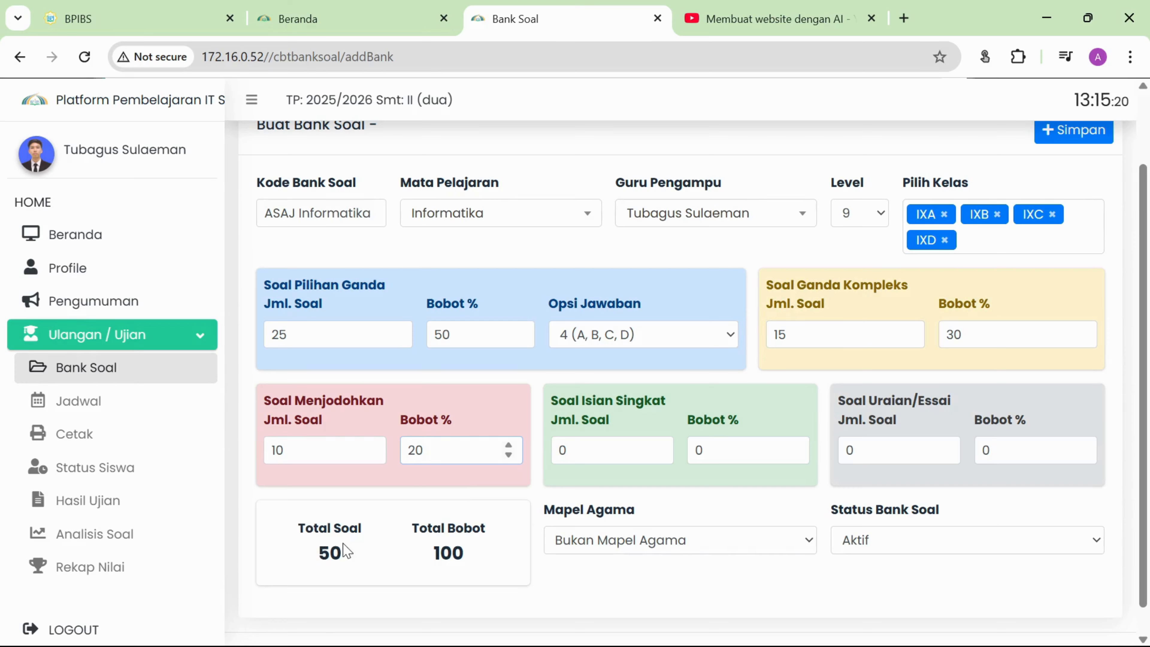
# Check that Total Bobot now reads 100.
pyautogui.moveTo(434, 554); pyautogui.dragTo(460, 554)
pyautogui.click(456, 554)
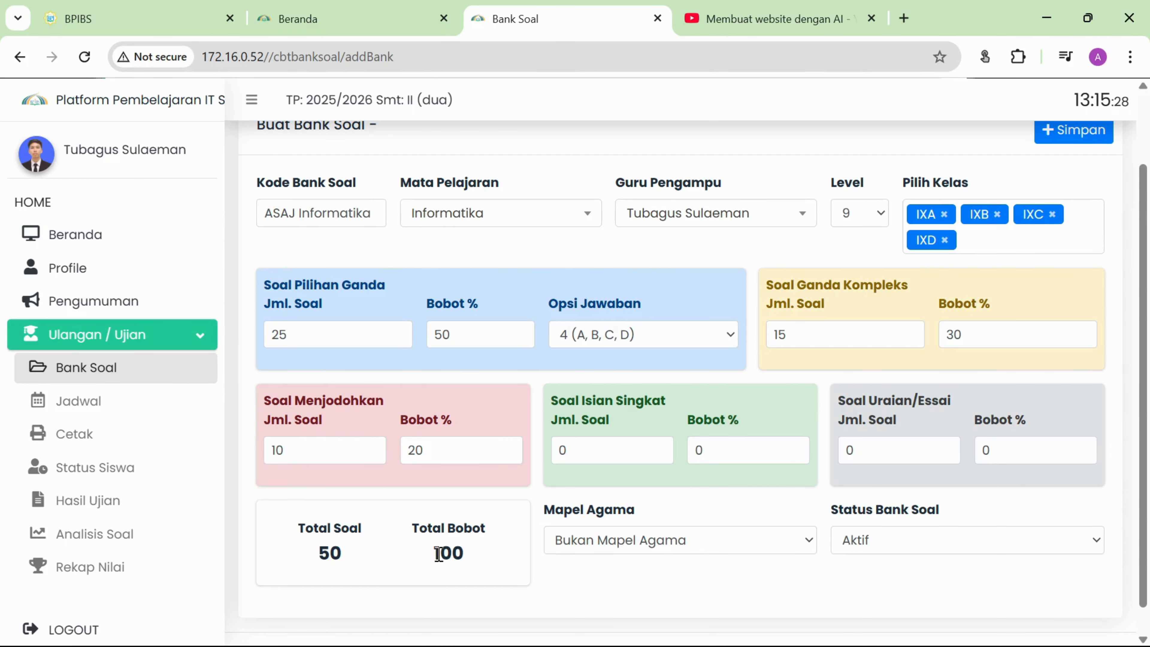
pyautogui.moveTo(439, 554); pyautogui.dragTo(453, 554)
pyautogui.click(459, 553)
pyautogui.scroll(2, 761, 245)
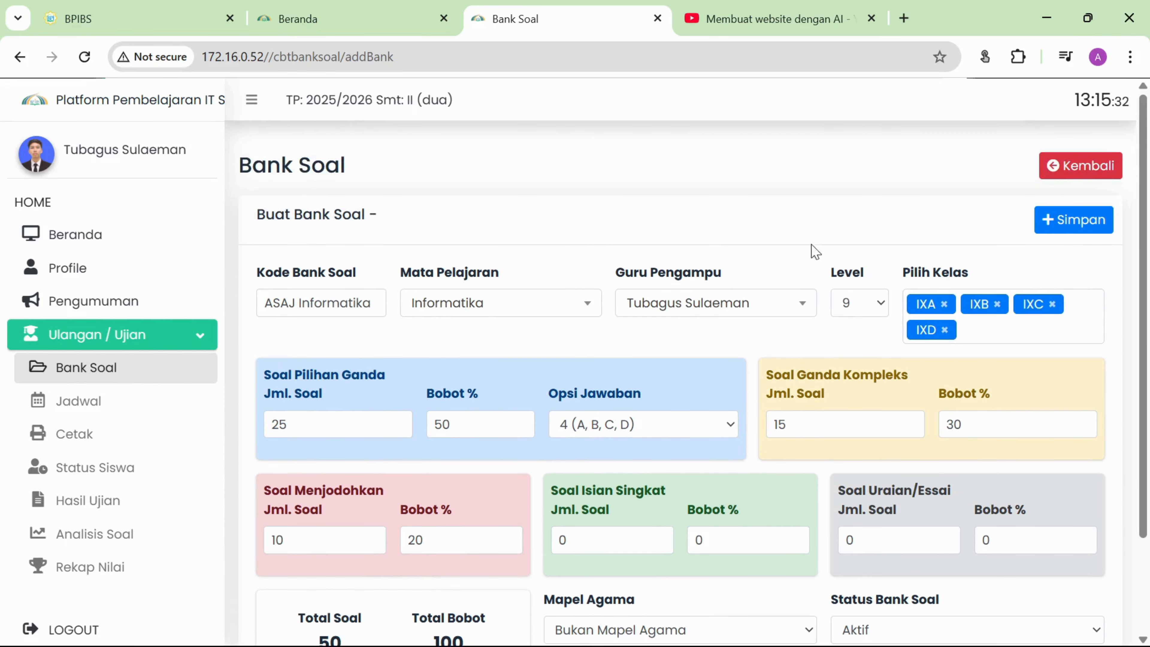
pyautogui.scroll(-3, 599, 226)
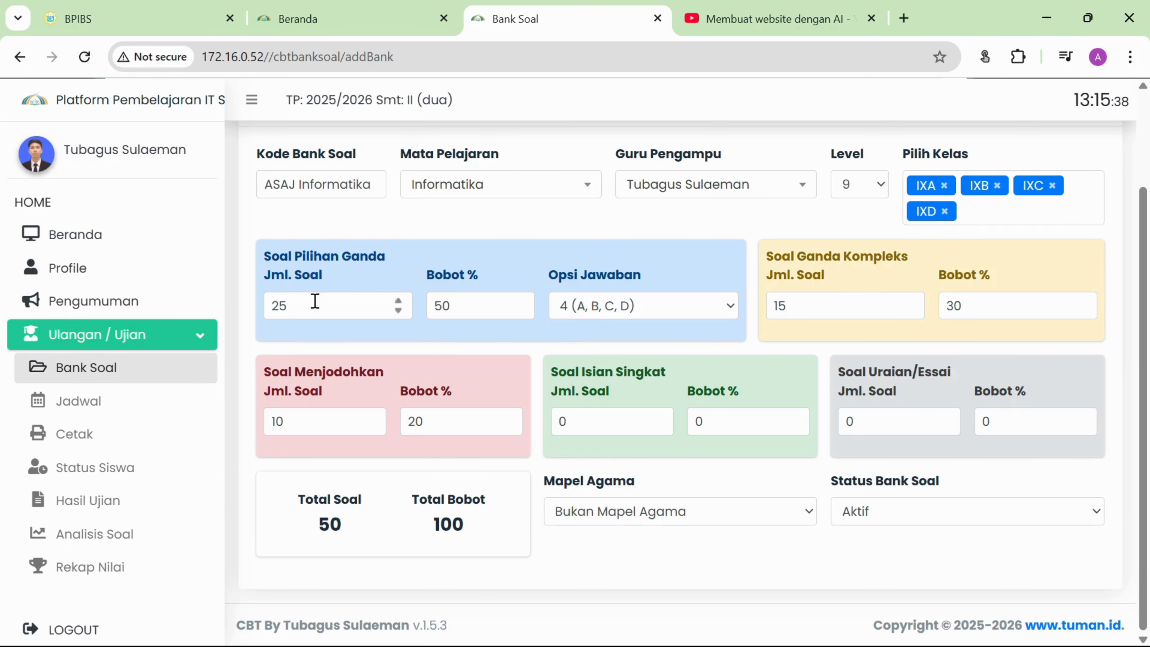
pyautogui.moveTo(308, 302); pyautogui.dragTo(266, 308)
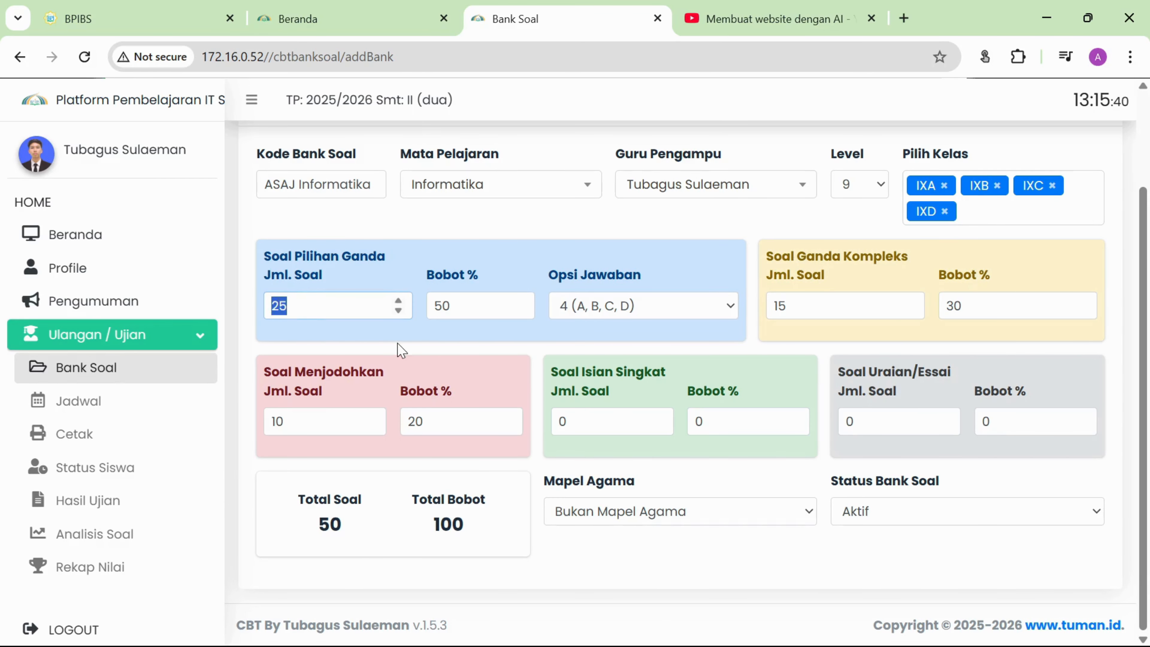
# Change Jml. Soal to 20 Pilihan Ganda, 12 Ganda Kompleks and 8 Menjodohkan.
pyautogui.click(782, 644)
pyautogui.write('20')
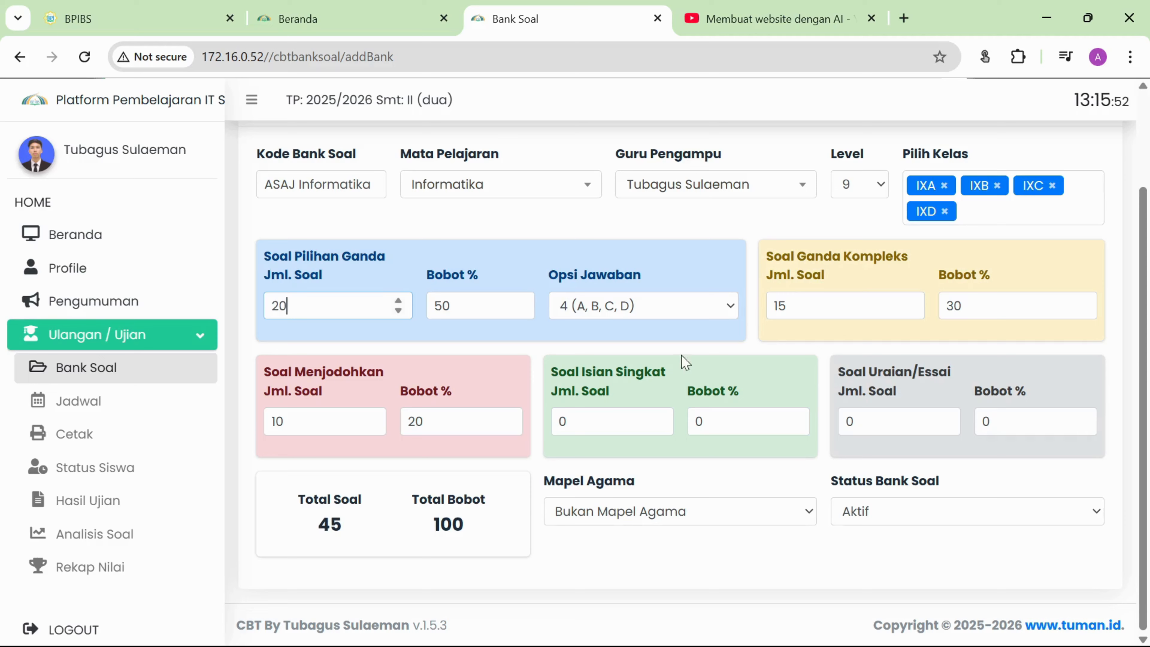
pyautogui.click(811, 301)
pyautogui.doubleClick(812, 300)
pyautogui.write('1')
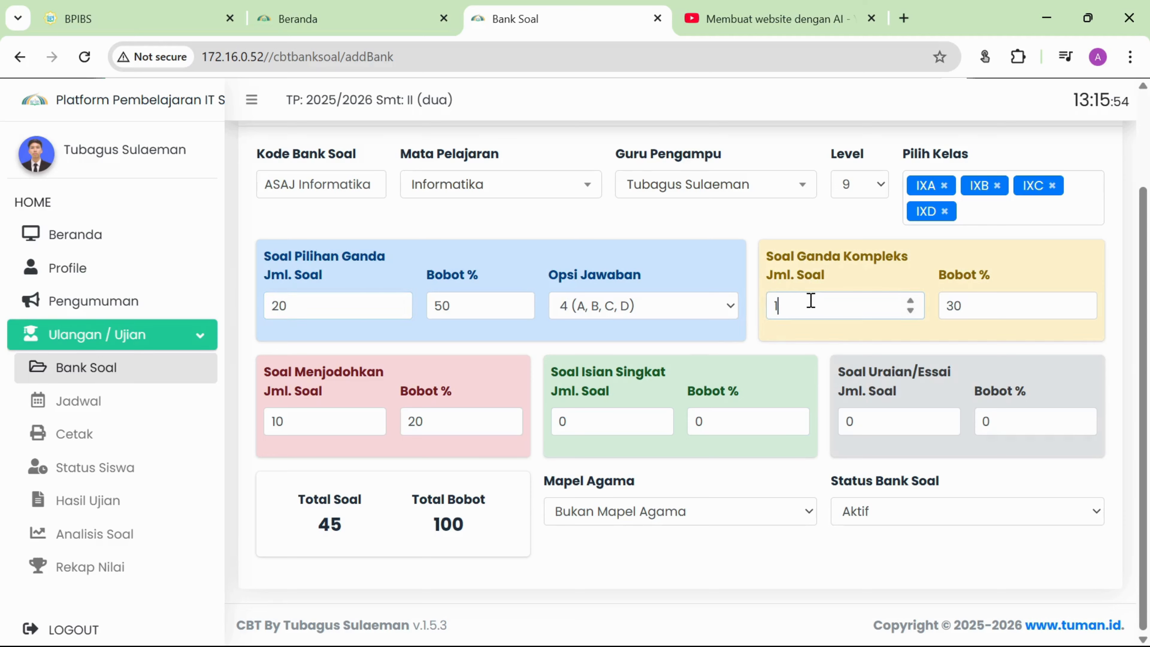
pyautogui.write('2')
pyautogui.click(329, 420)
pyautogui.doubleClick(329, 420)
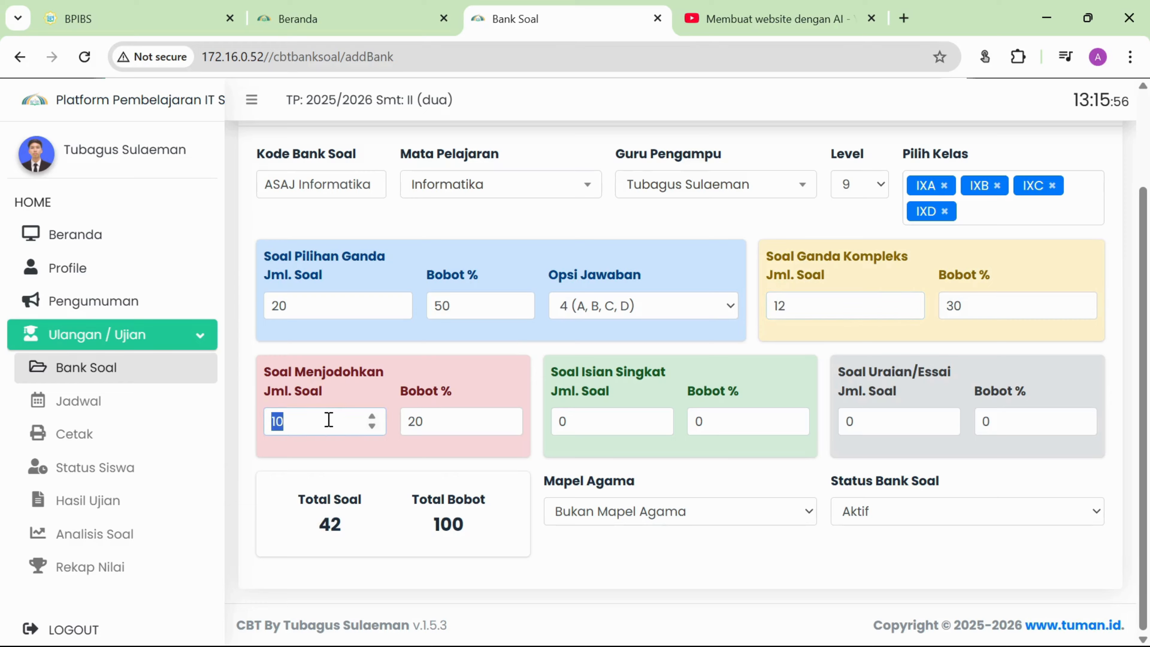
pyautogui.write('8')
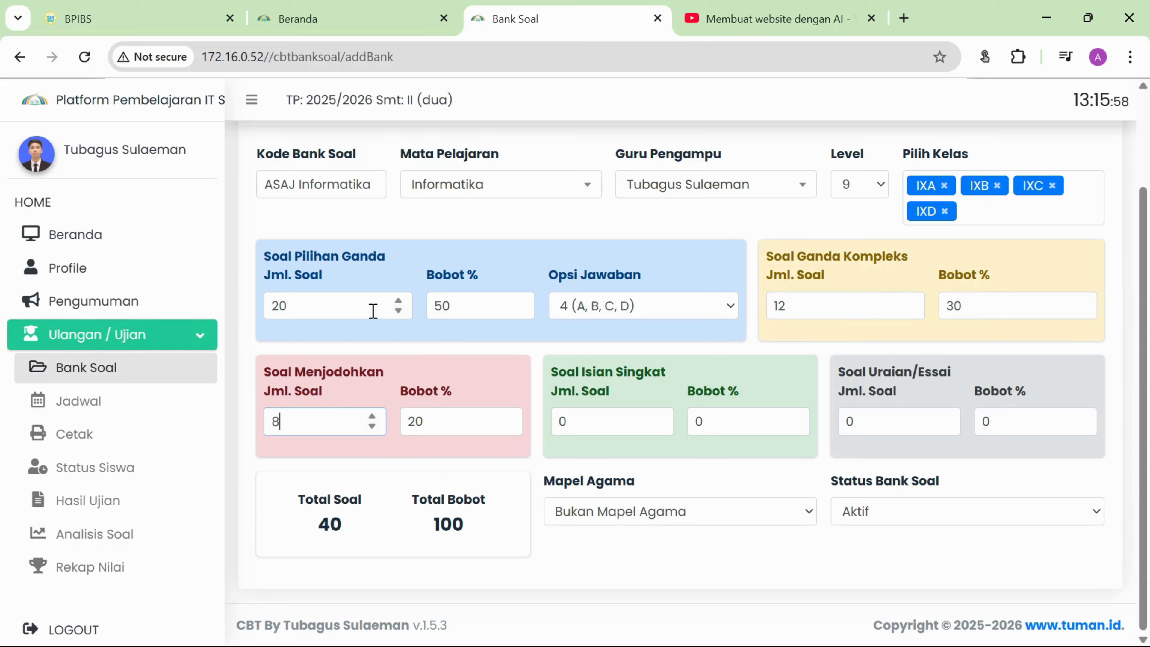
pyautogui.click(353, 301)
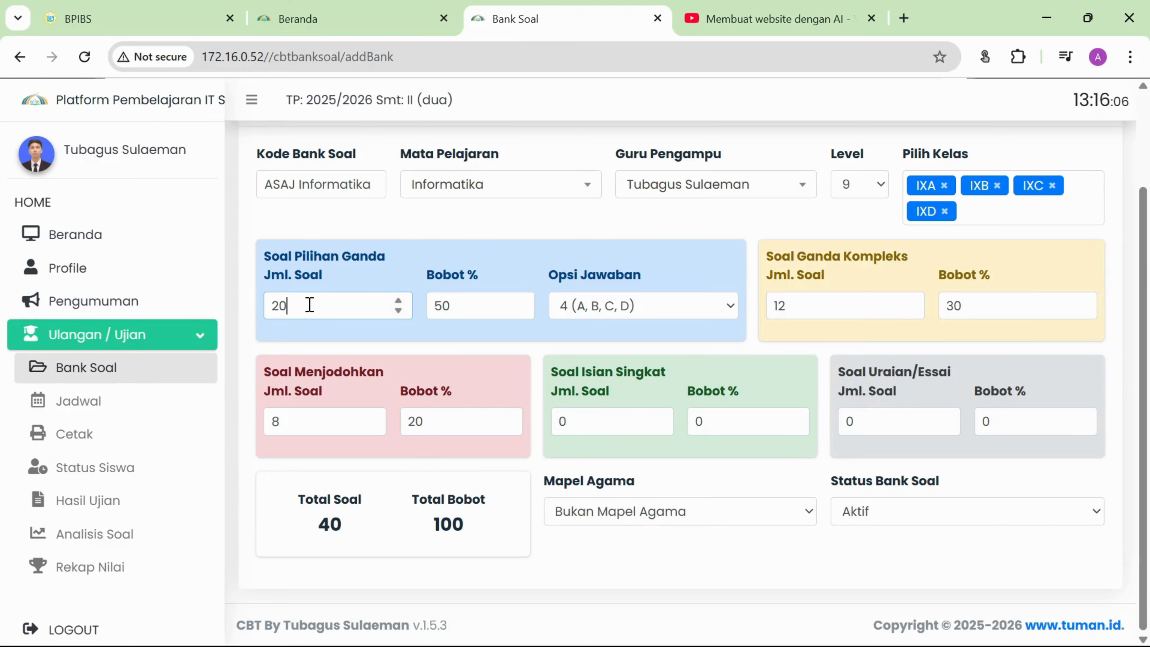
# Review the form: Pilihan Ganda weight 50, Ganda Kompleks count 12, Menjodohkan count 8.
pyautogui.hotkey('alt', 'Tab')
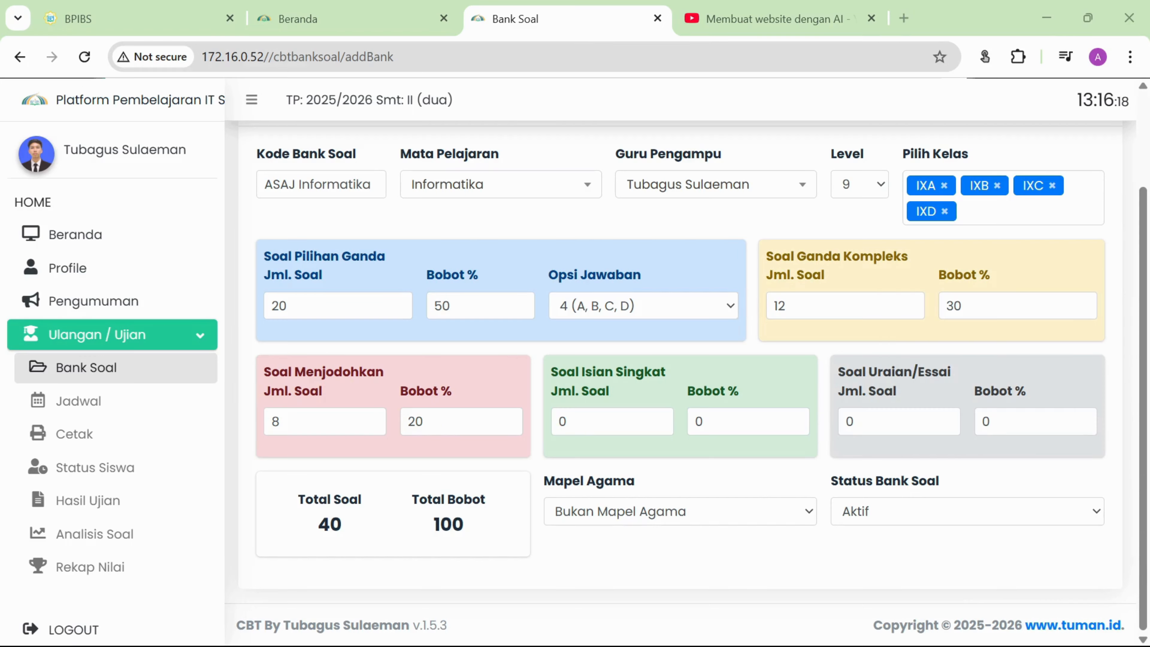
pyautogui.hotkey('alt', 'Tab')
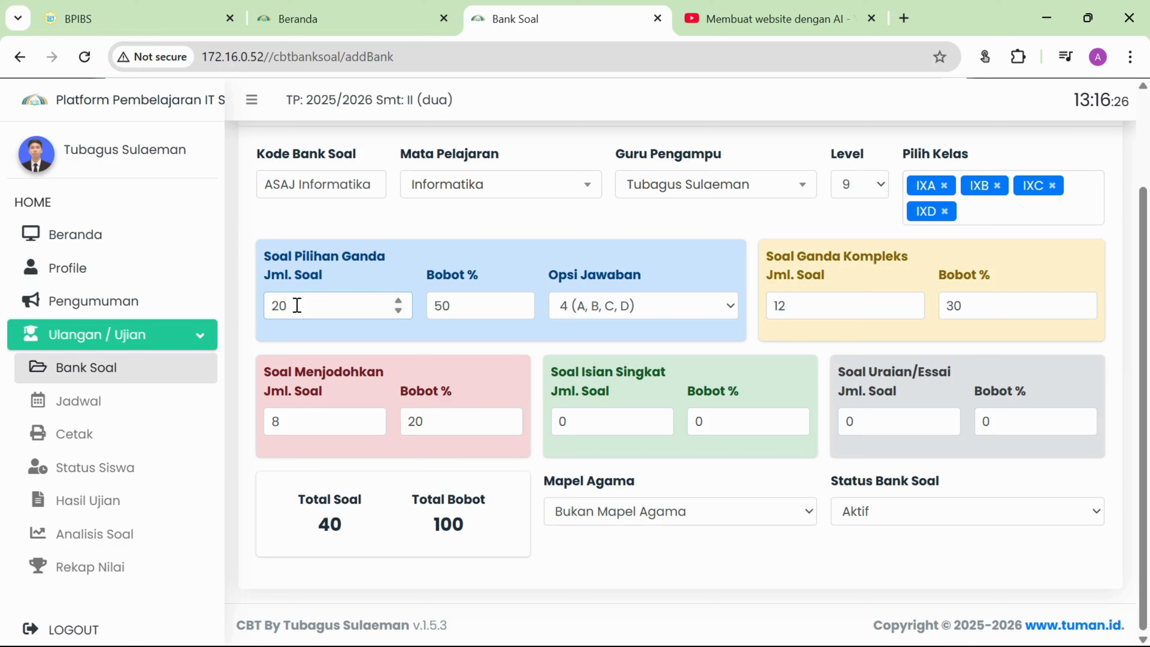
pyautogui.click(464, 308)
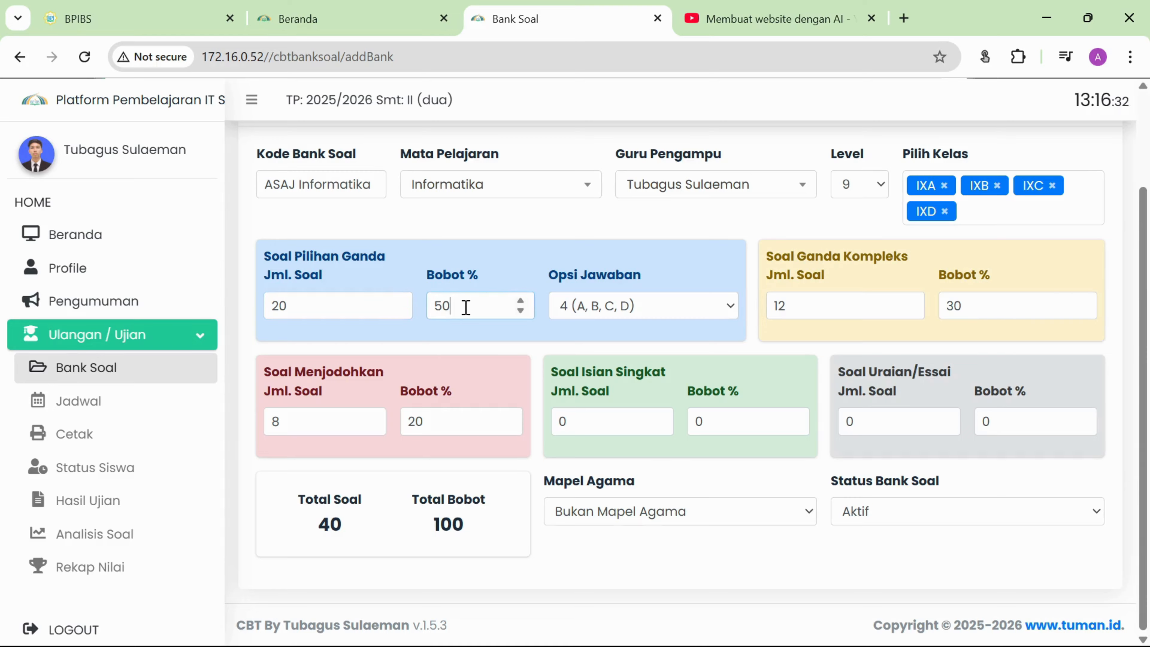
pyautogui.click(802, 309)
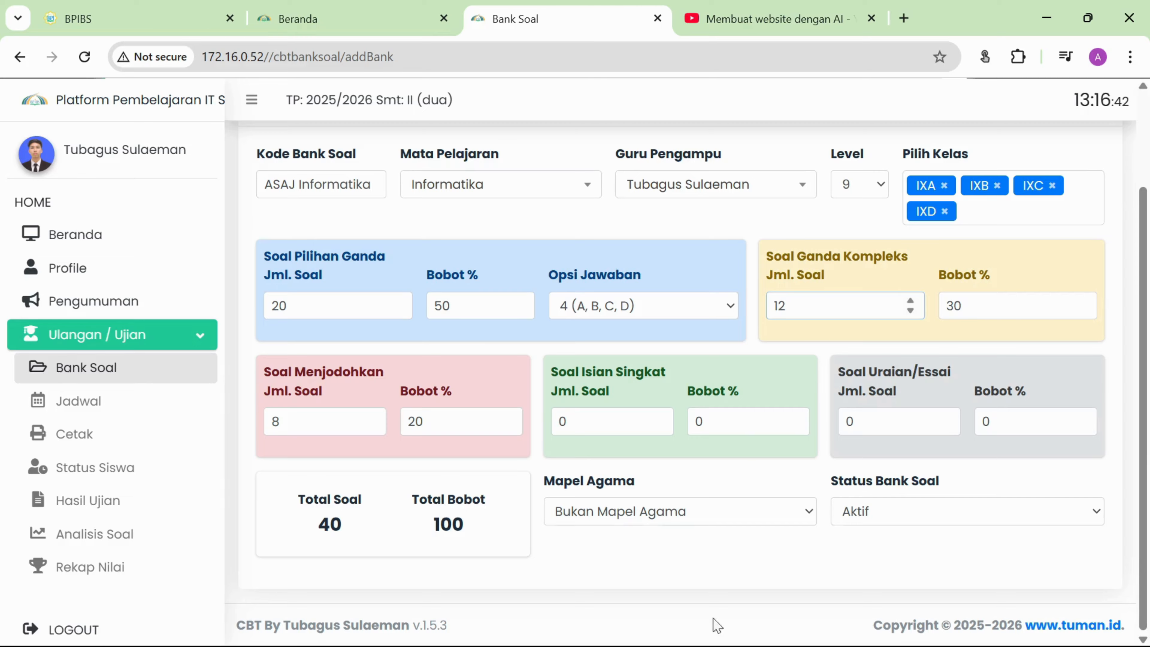
pyautogui.click(449, 420)
pyautogui.click(313, 424)
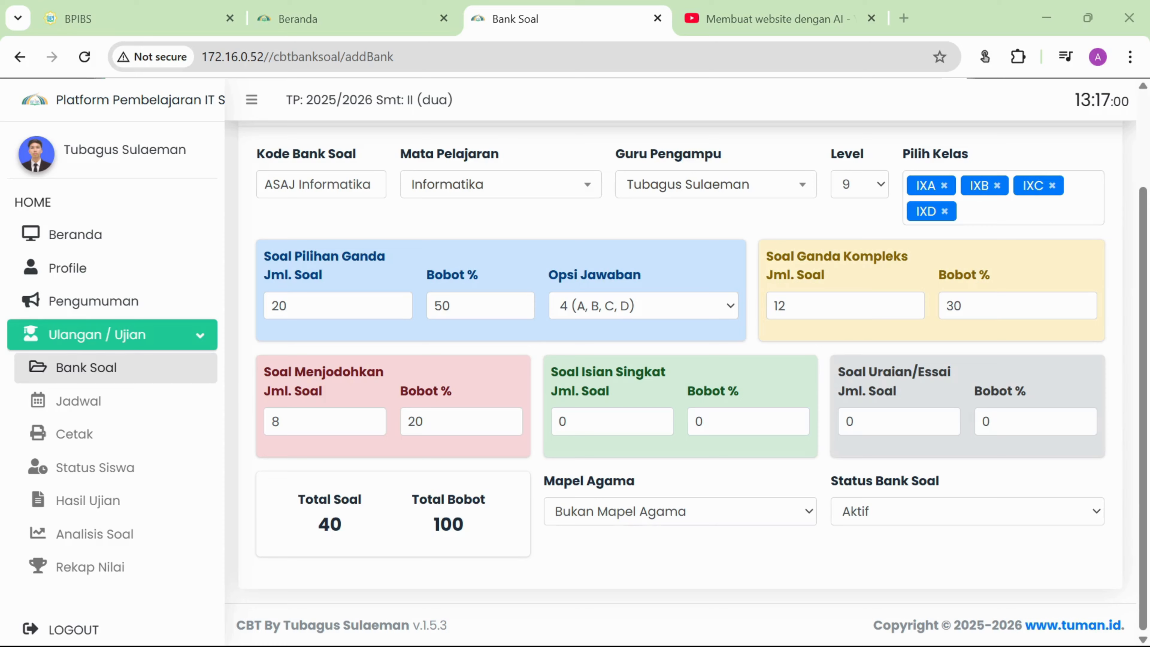
pyautogui.click(326, 421)
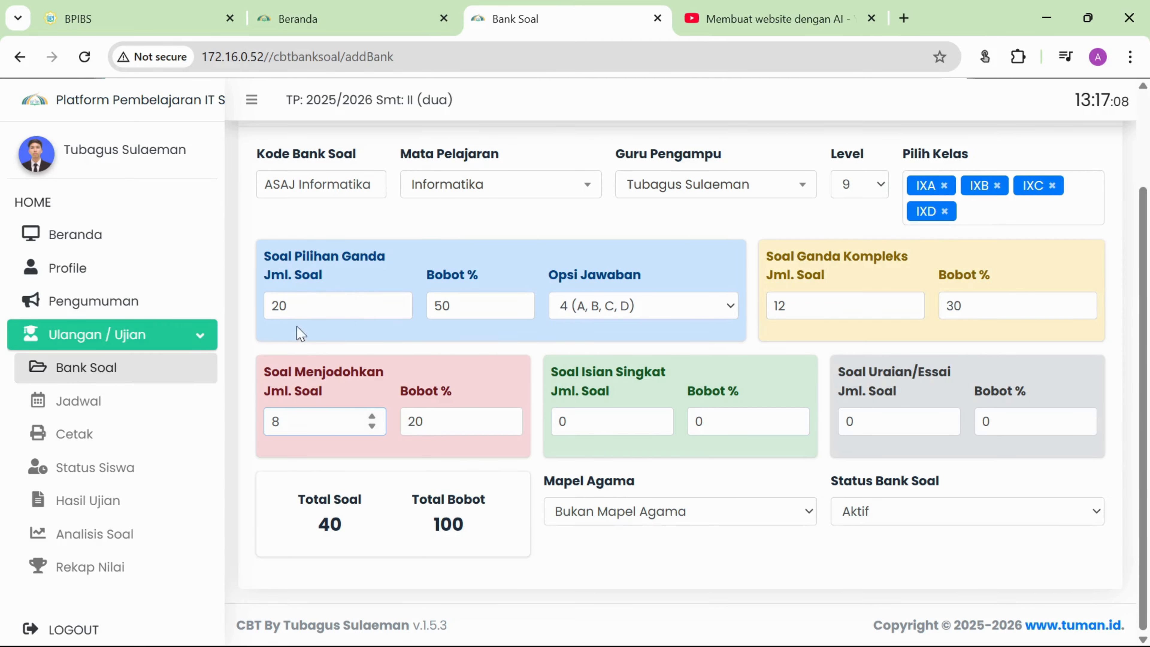
# Bring up a fresh Buat Bank Soal form with blank code, level 7 and all counts at 0.
pyautogui.scroll(2, 534, 351)
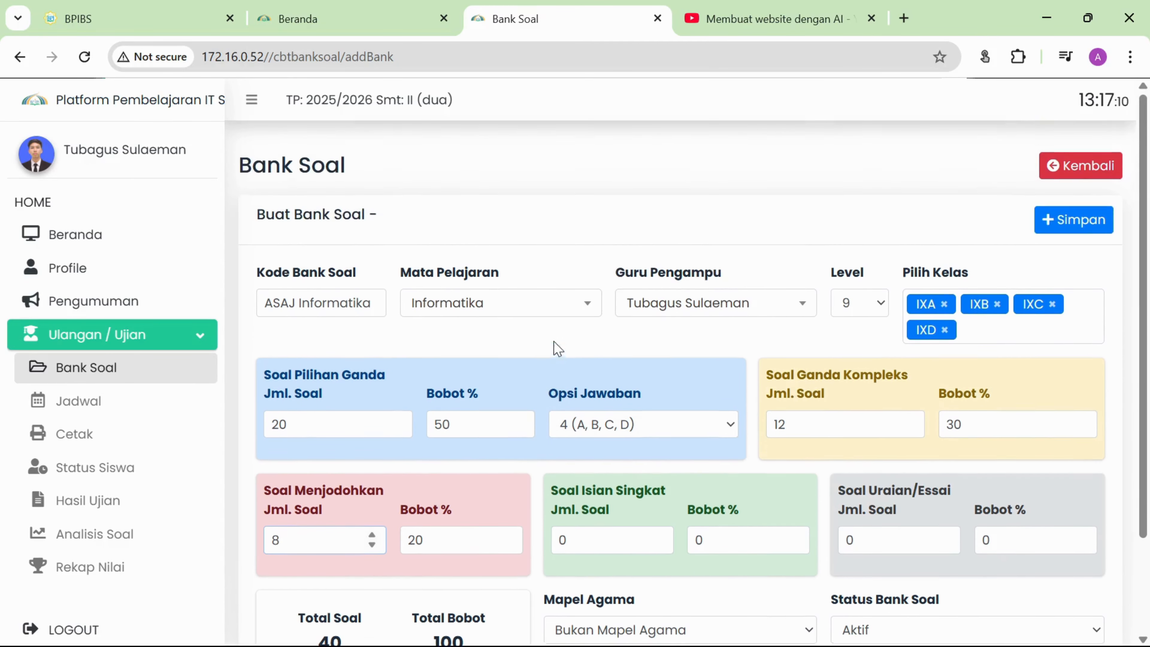
pyautogui.scroll(-2, 355, 411)
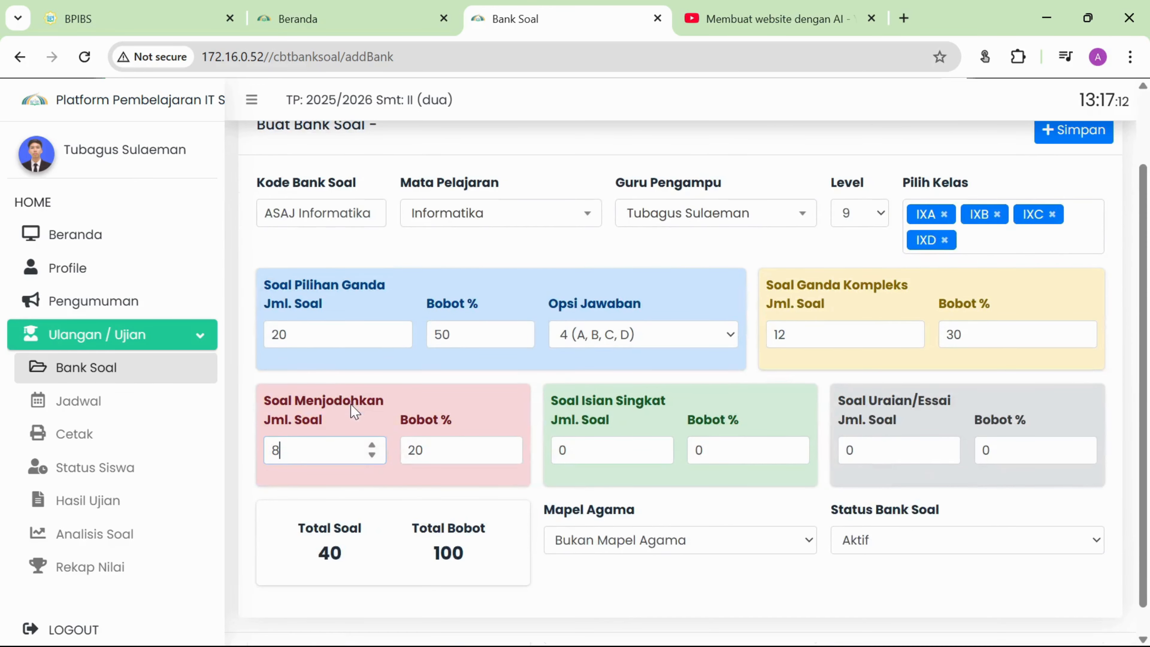
pyautogui.doubleClick(307, 333)
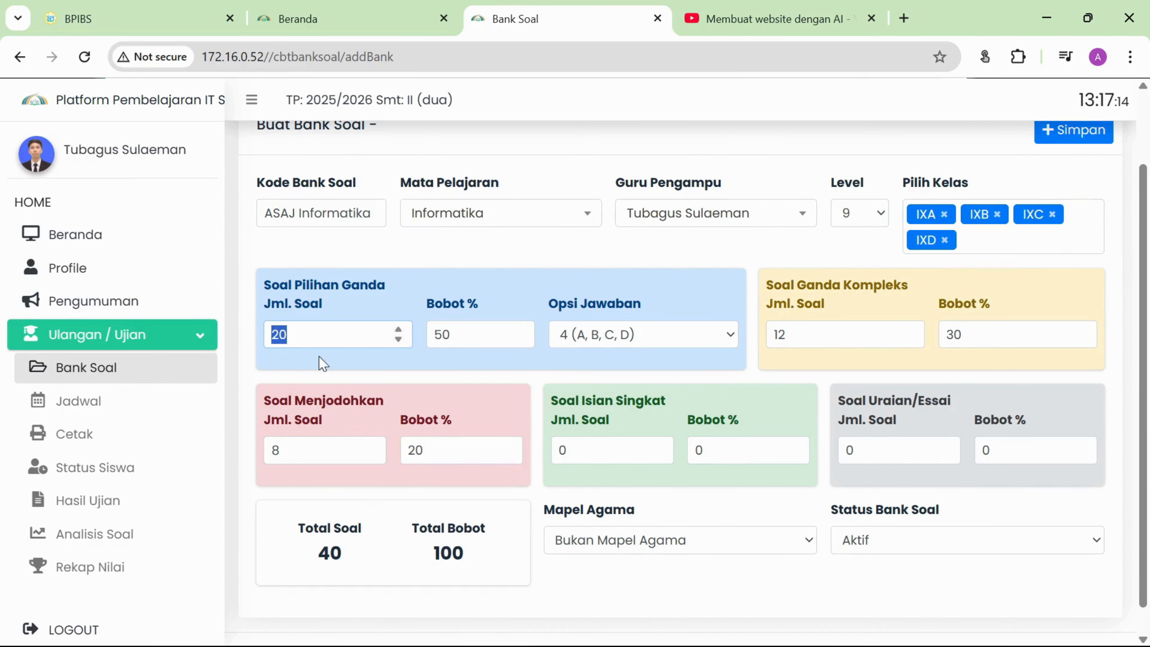
pyautogui.click(334, 337)
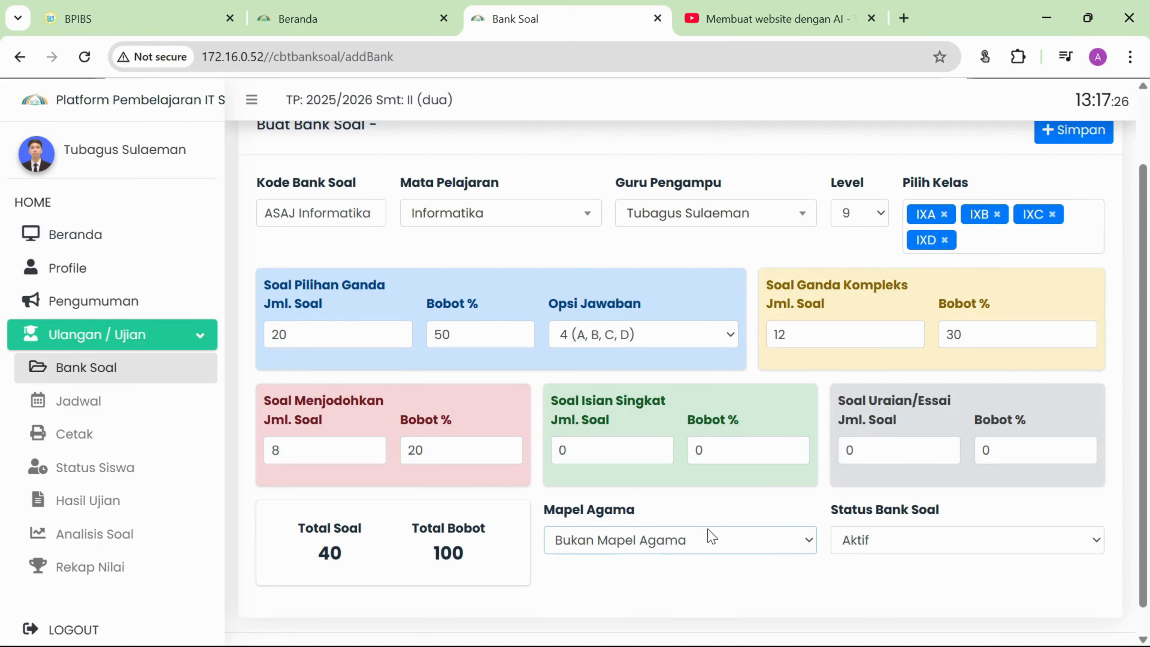
pyautogui.click(330, 336)
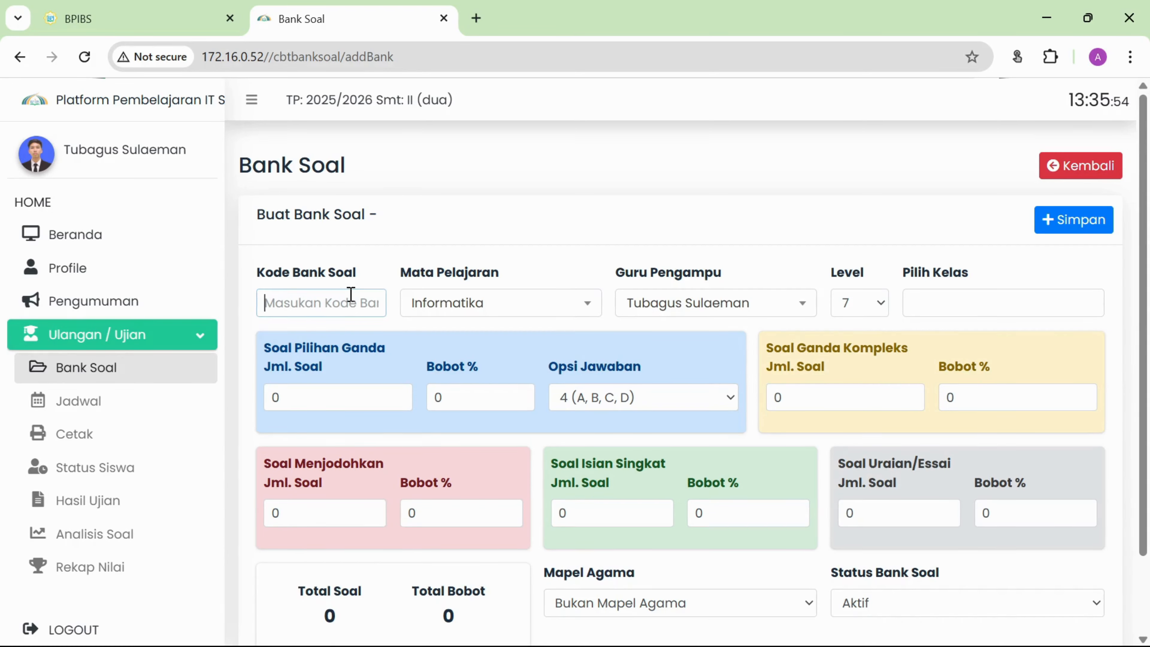
# Enter bank code 'ASAJ Informatika' with question counts 2, 2 and 1.
pyautogui.write('ASA')
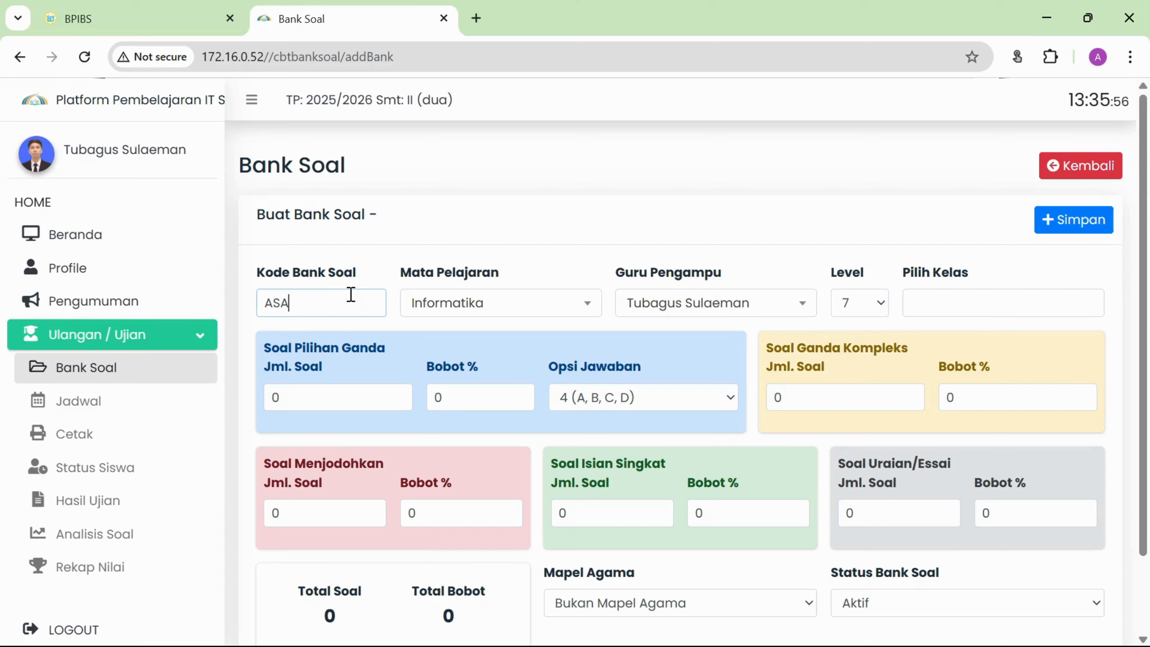
pyautogui.write('J Infor')
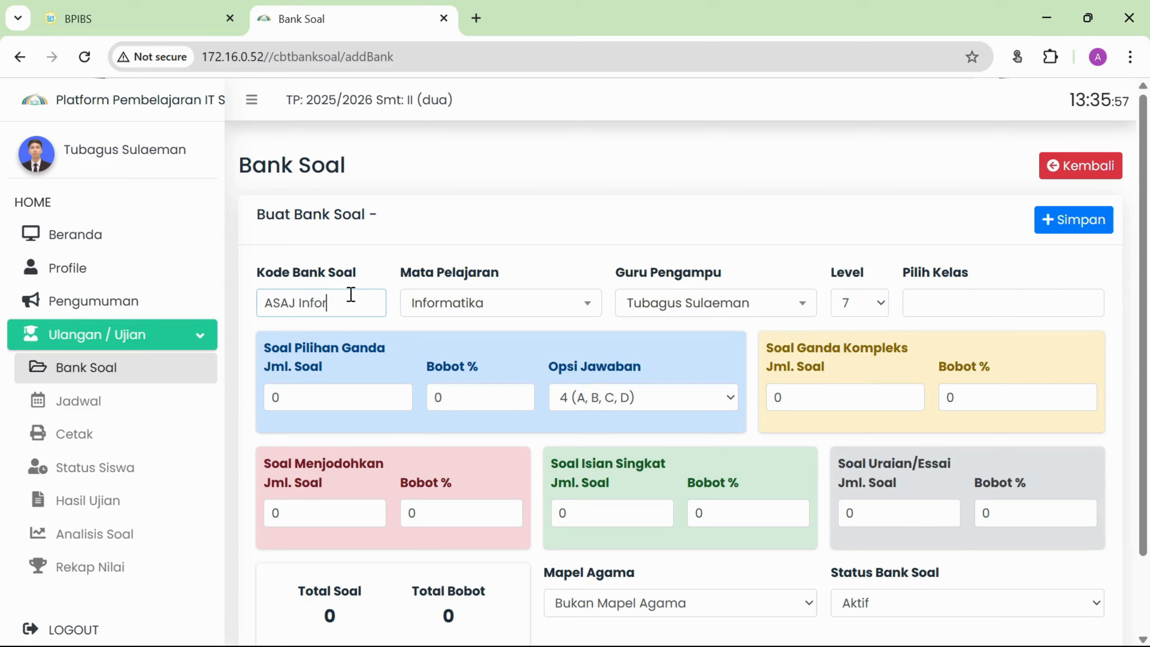
pyautogui.write('matika')
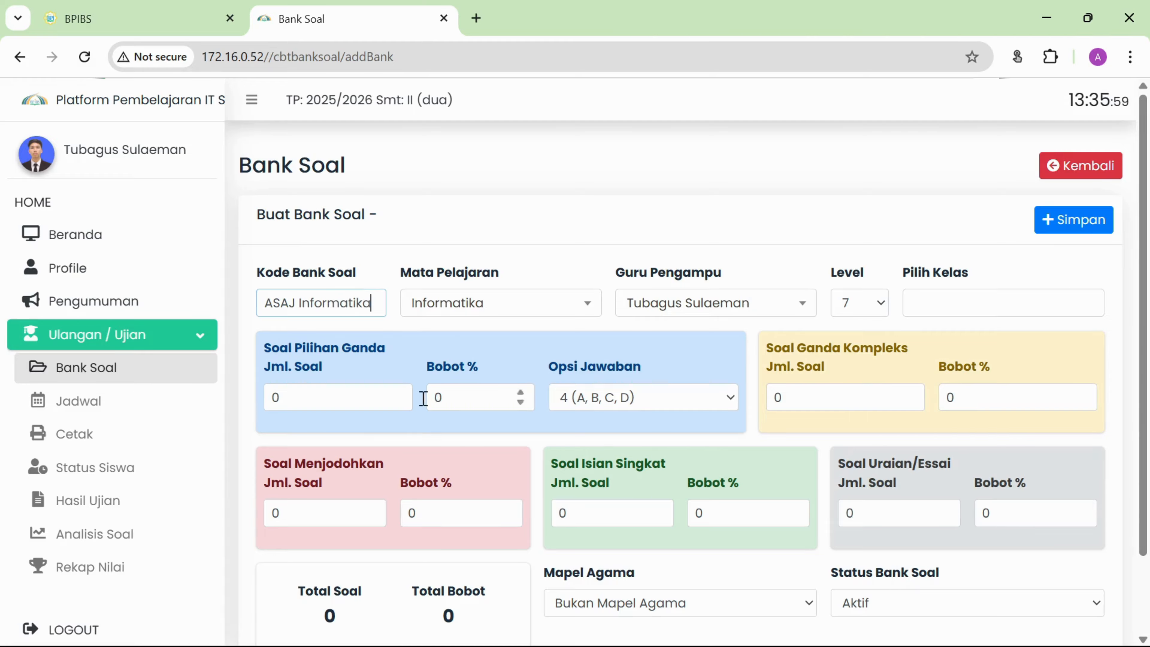
pyautogui.click(340, 408)
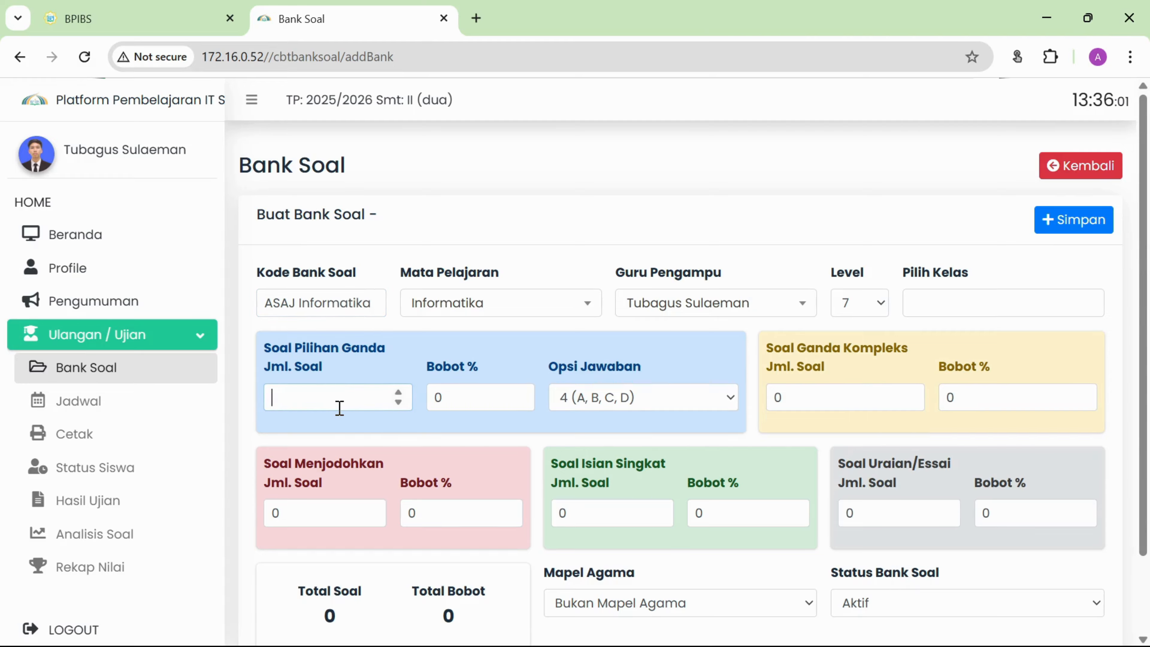
pyautogui.write('2')
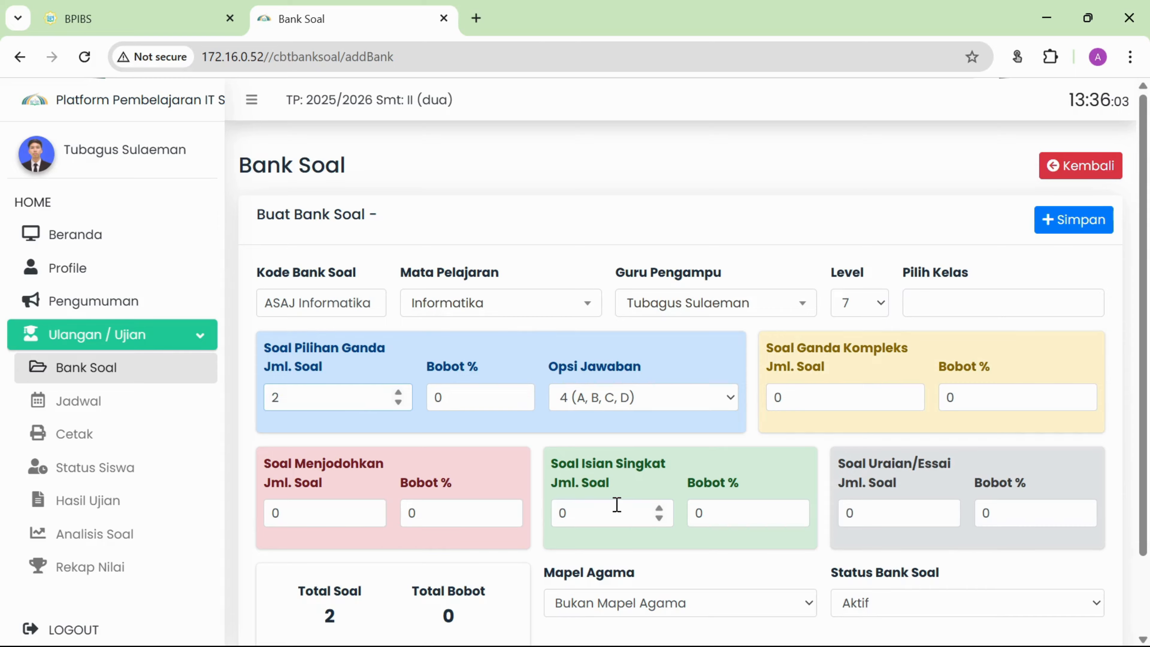
pyautogui.click(806, 398)
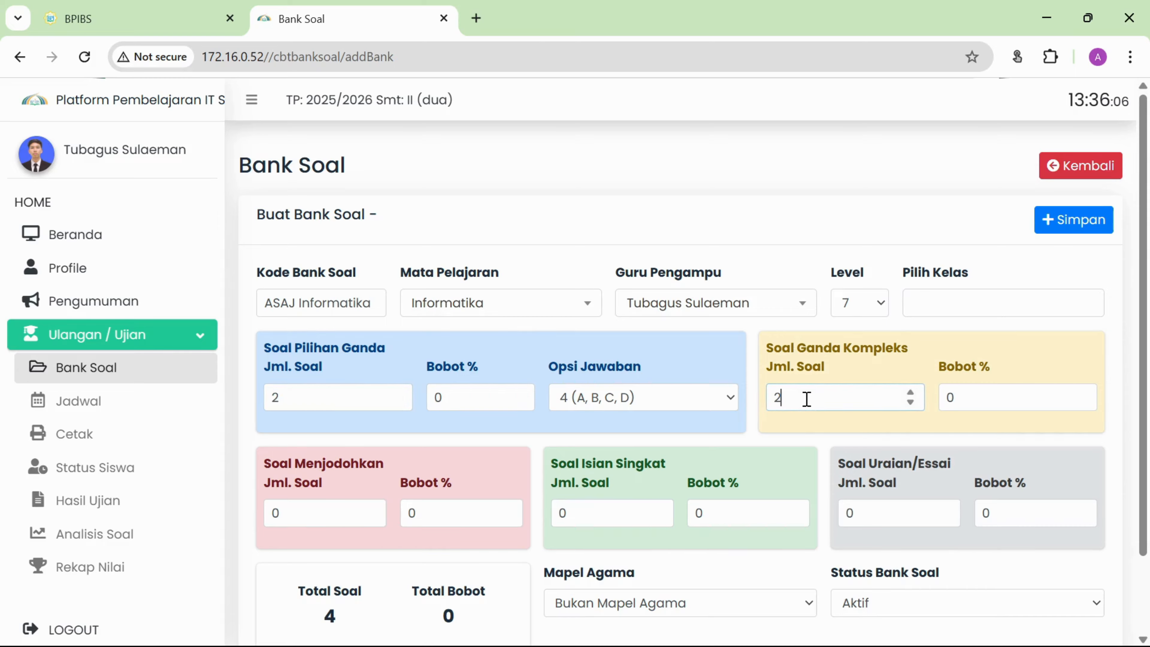
pyautogui.write('2')
pyautogui.click(313, 514)
pyautogui.press('BackSpace')
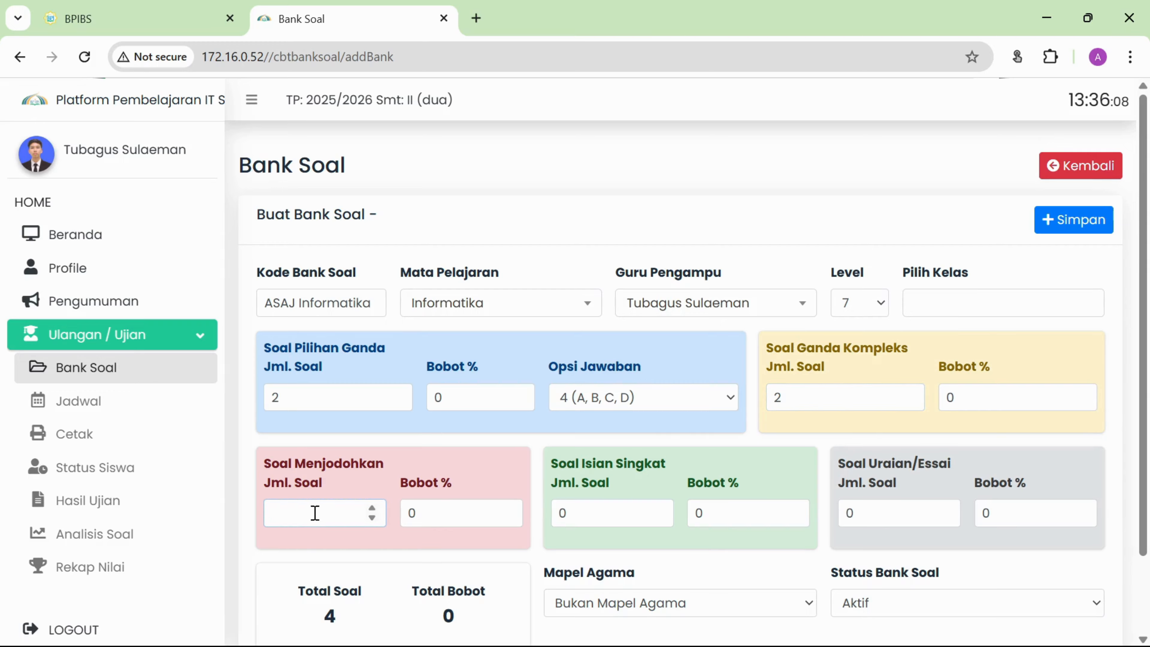
pyautogui.write('1')
# Set the question-type weights to 50%, 30% and 20%.
pyautogui.click(446, 399)
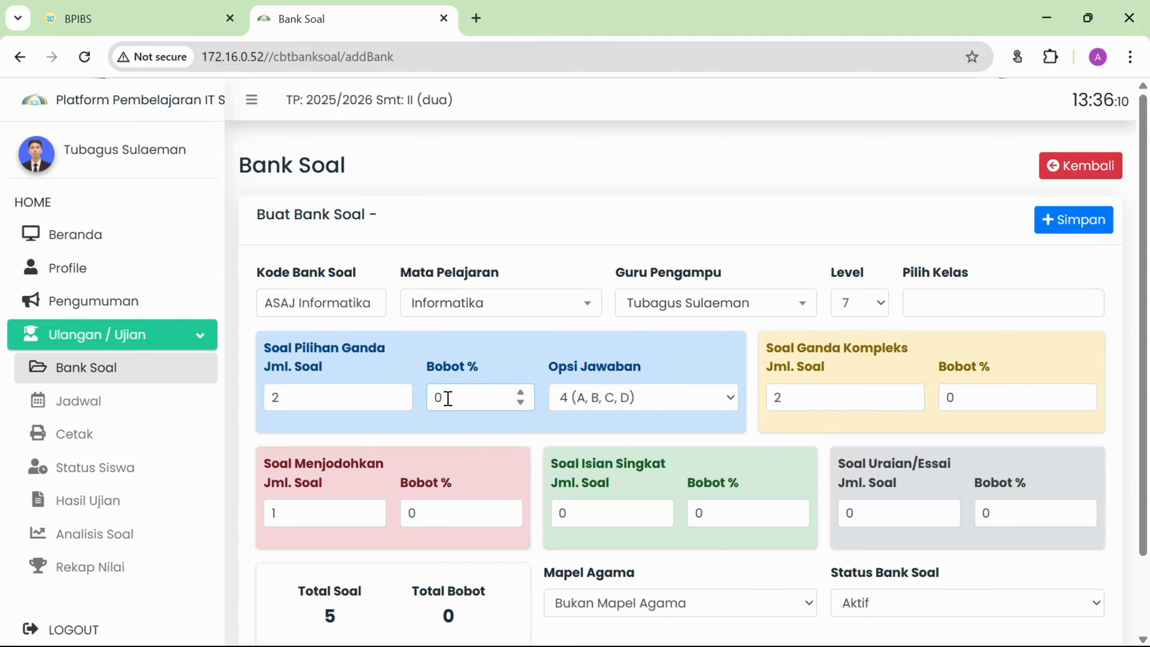
pyautogui.write('50')
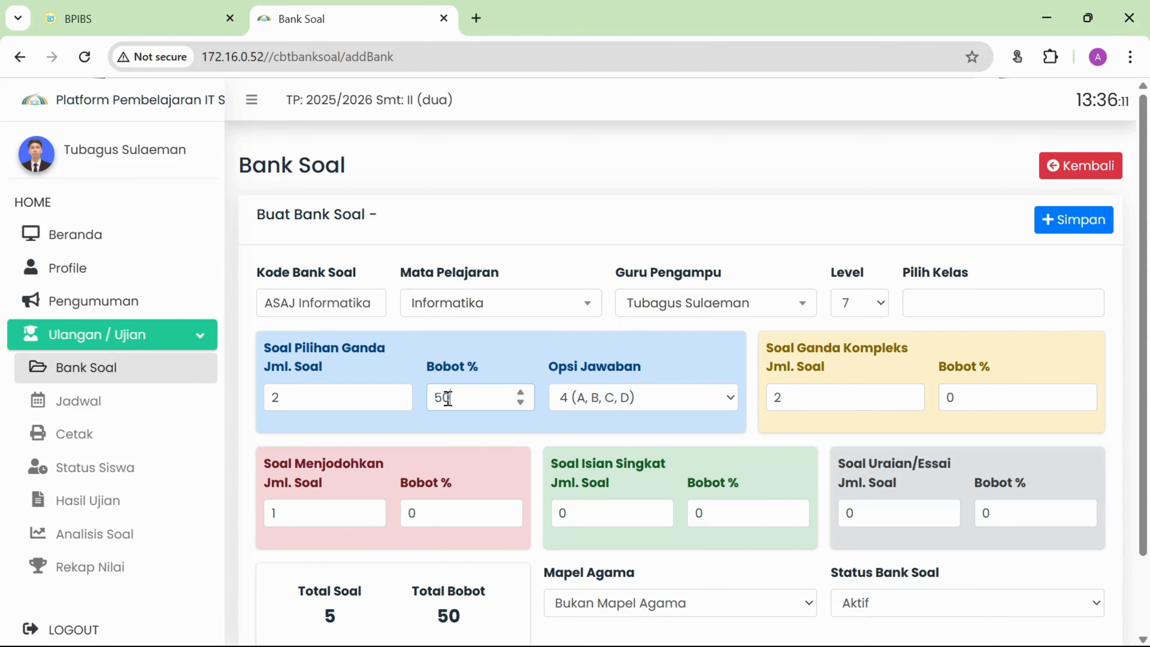
pyautogui.click(988, 396)
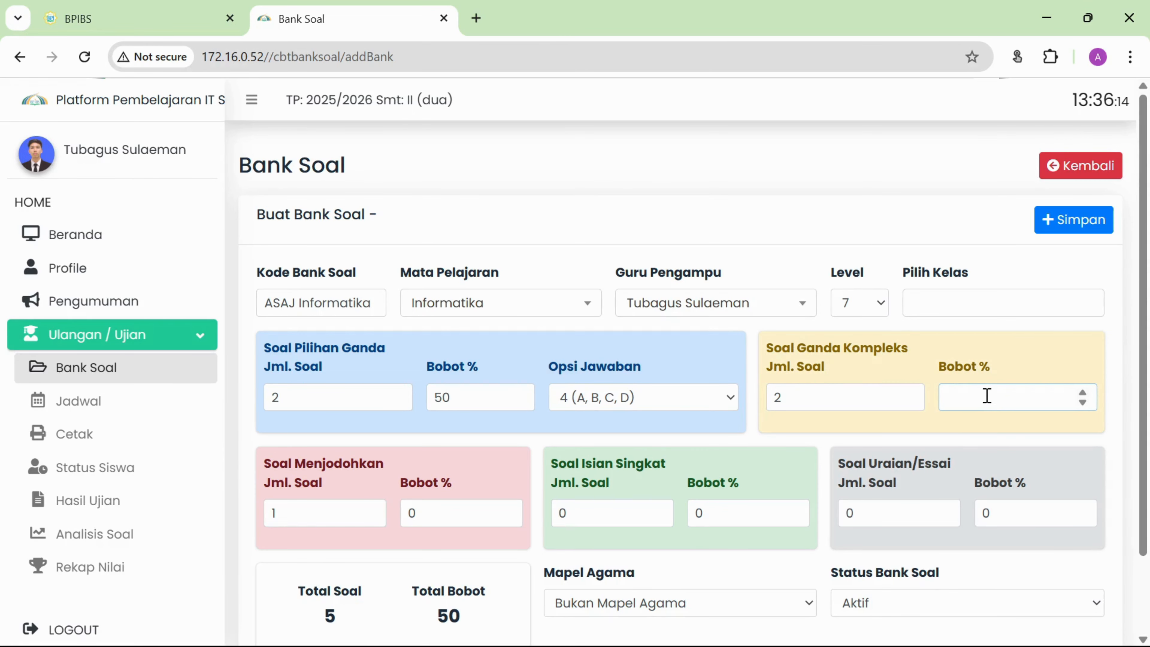
pyautogui.click(462, 512)
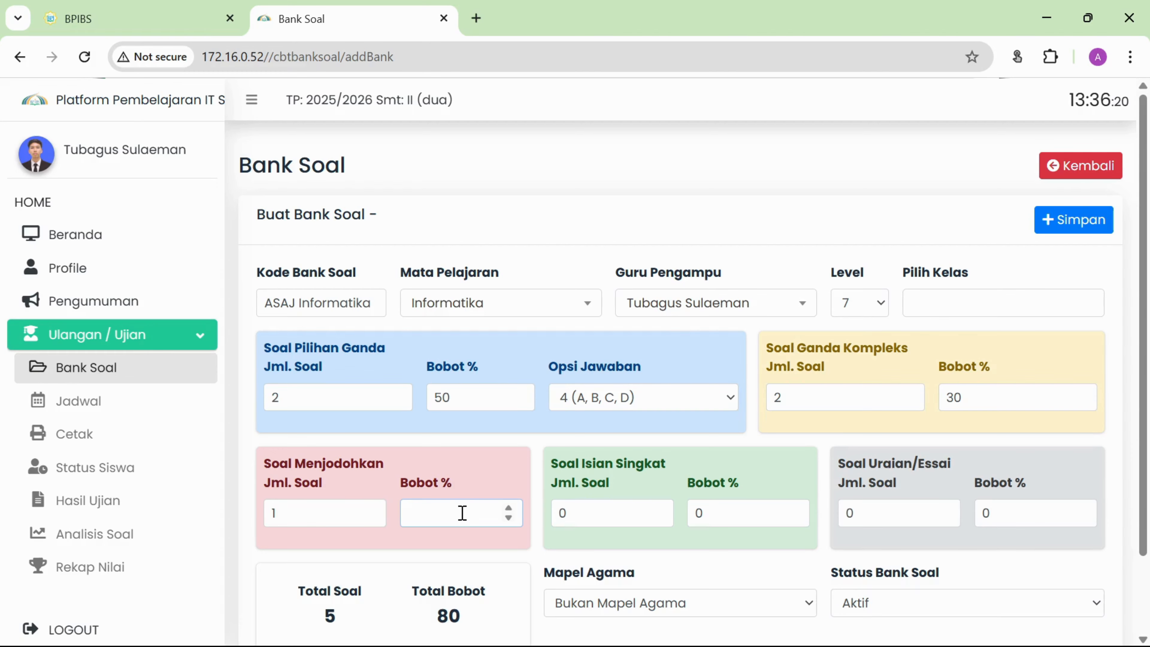
pyautogui.write('20')
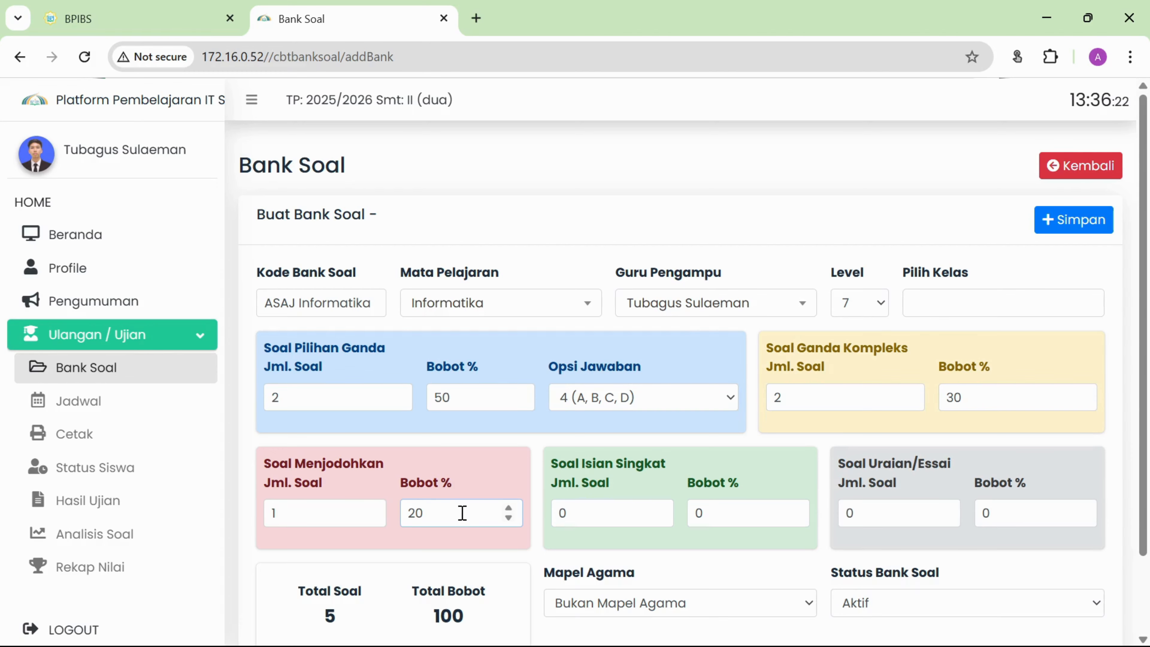
# Check the active status and set the bank level to 9.
pyautogui.click(955, 604)
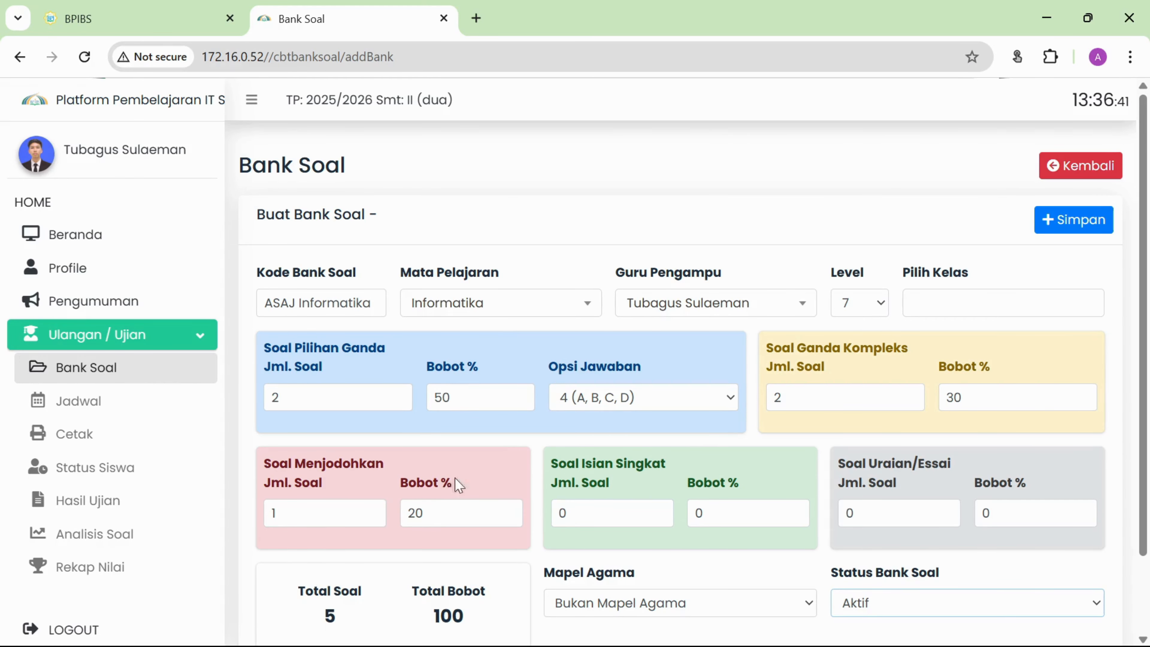
pyautogui.click(867, 305)
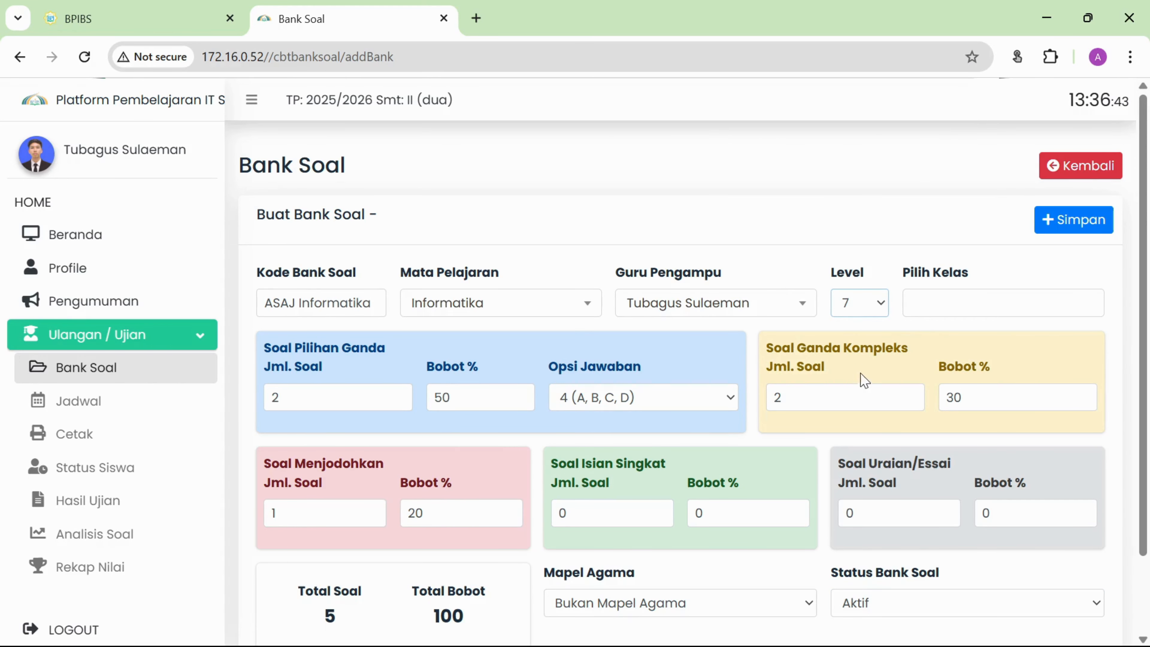
pyautogui.click(864, 387)
# Assign classes IXA, IXB, IXC and IXD to the bank.
pyautogui.click(943, 303)
pyautogui.click(943, 348)
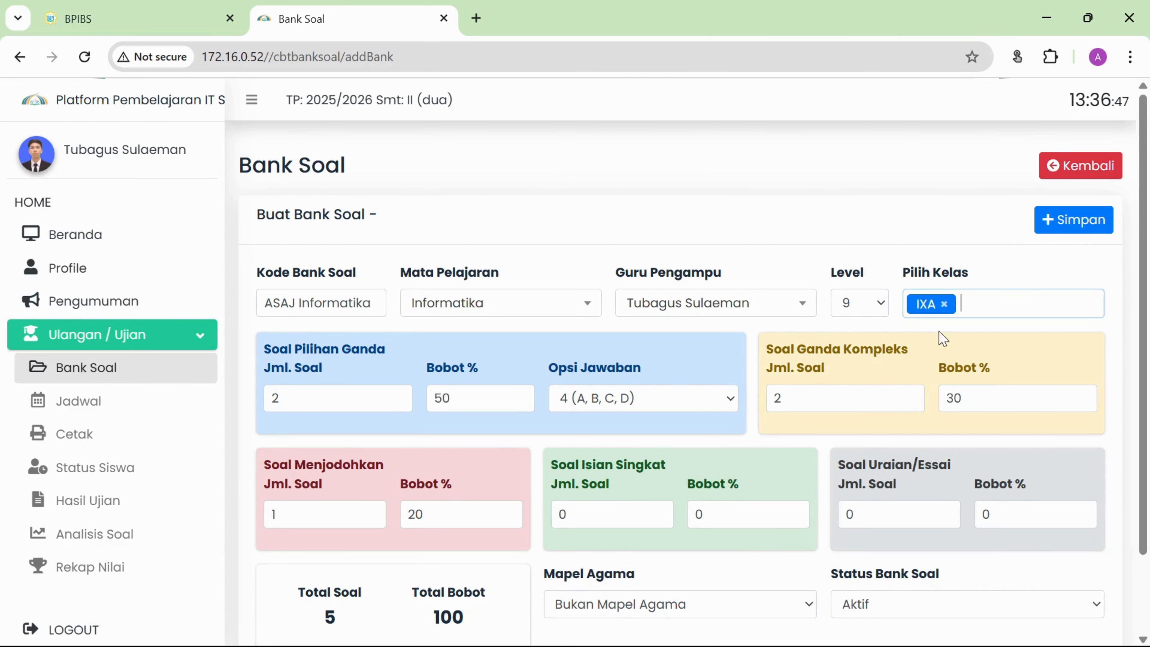
pyautogui.click(970, 304)
pyautogui.click(978, 363)
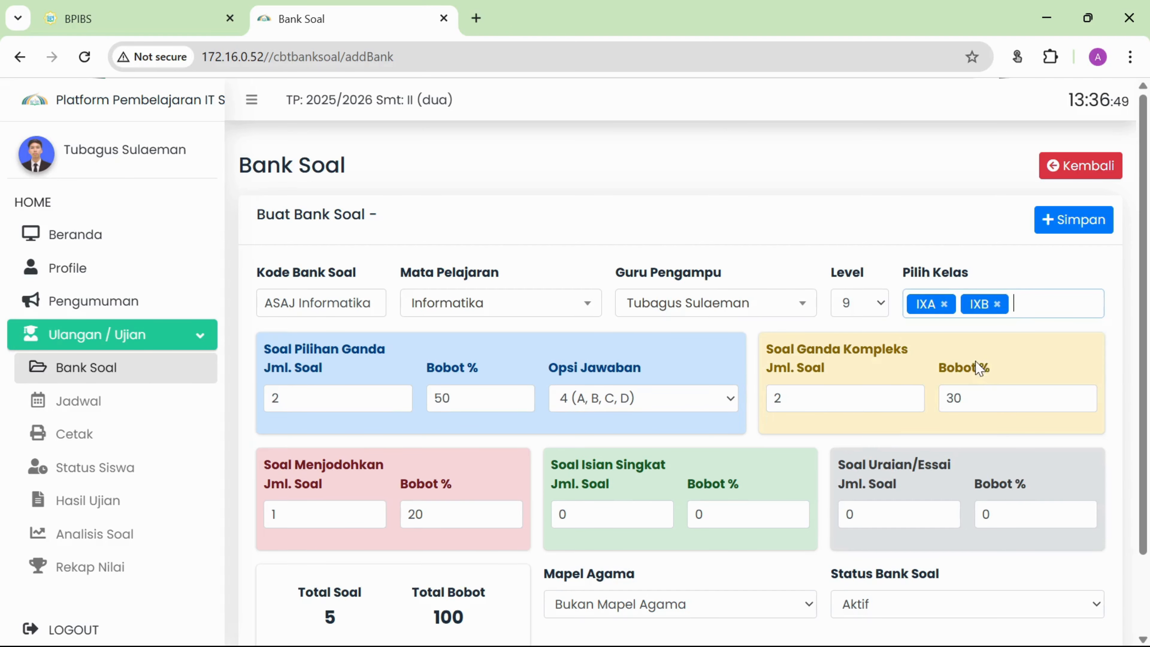
pyautogui.click(1037, 302)
pyautogui.click(1025, 393)
pyautogui.click(1079, 305)
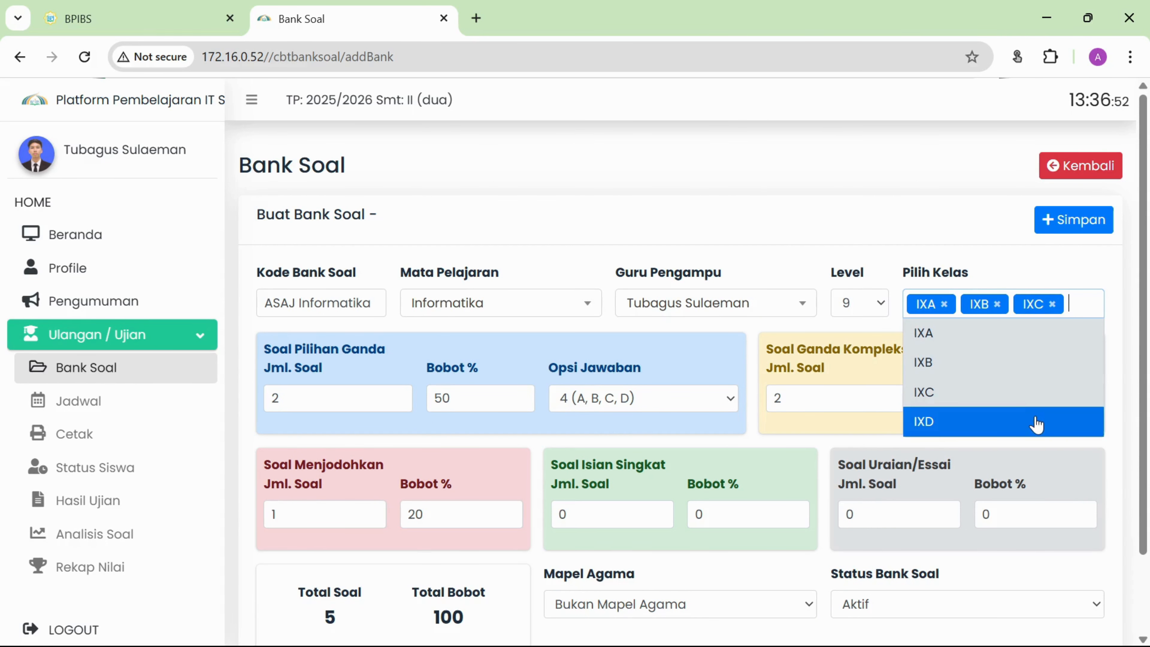
pyautogui.click(1036, 424)
# Save the new question bank and acknowledge the success message.
pyautogui.click(1071, 222)
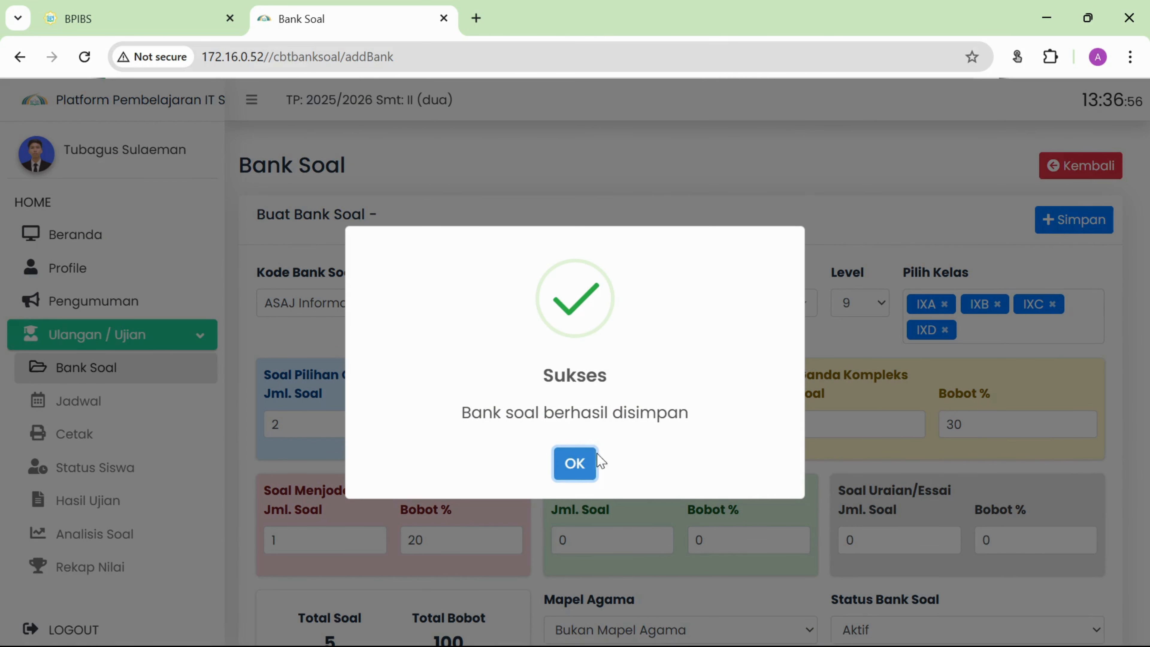
pyautogui.click(576, 454)
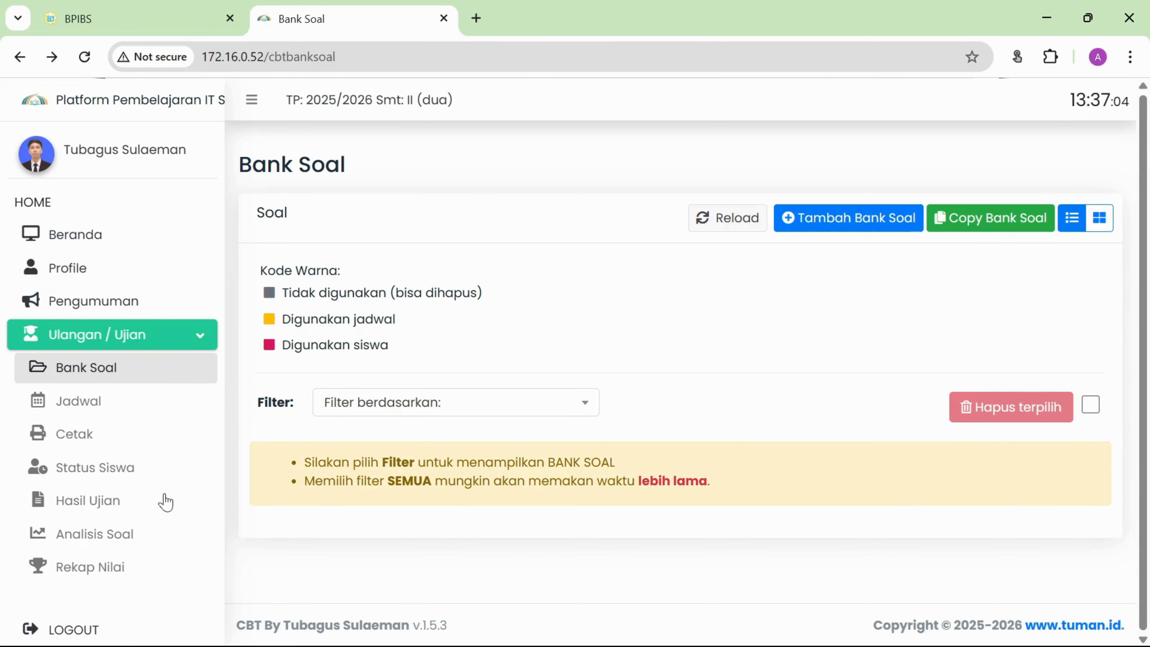
pyautogui.click(446, 409)
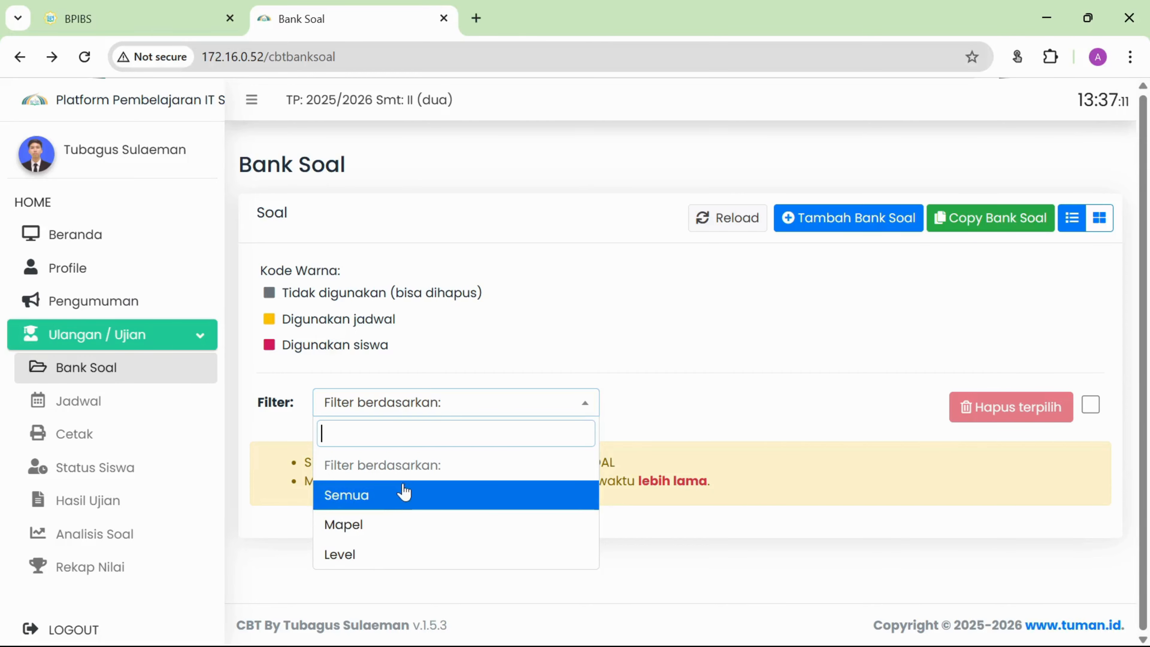
# Filter the question banks by Level 9 and look over the listed banks.
pyautogui.click(403, 555)
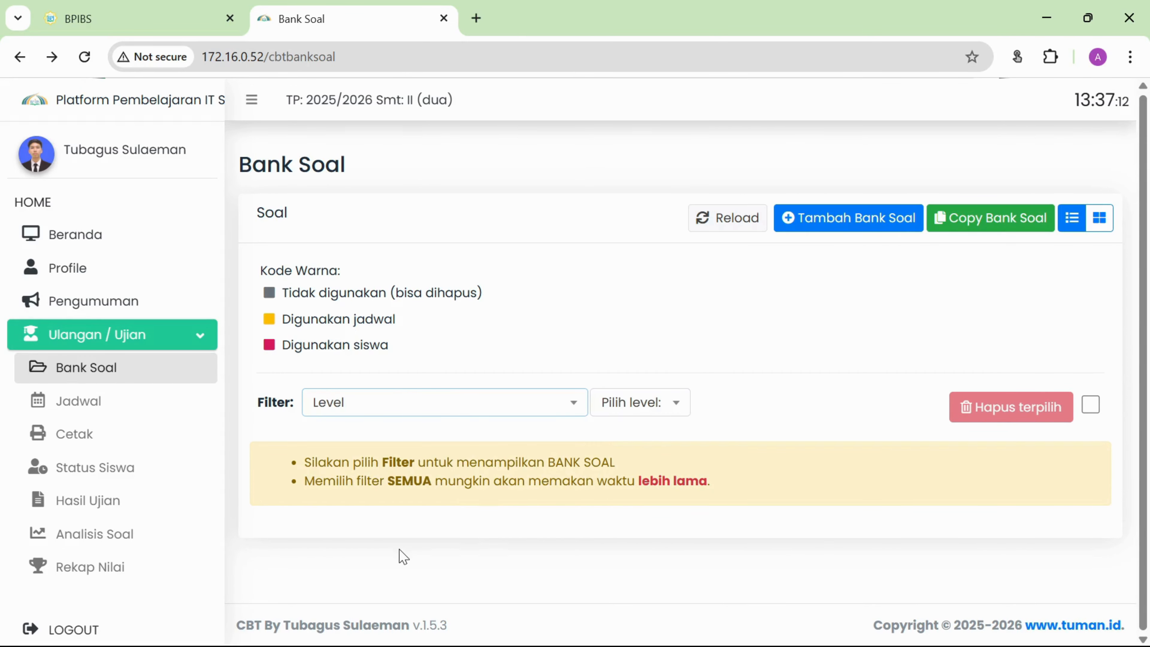
pyautogui.click(650, 409)
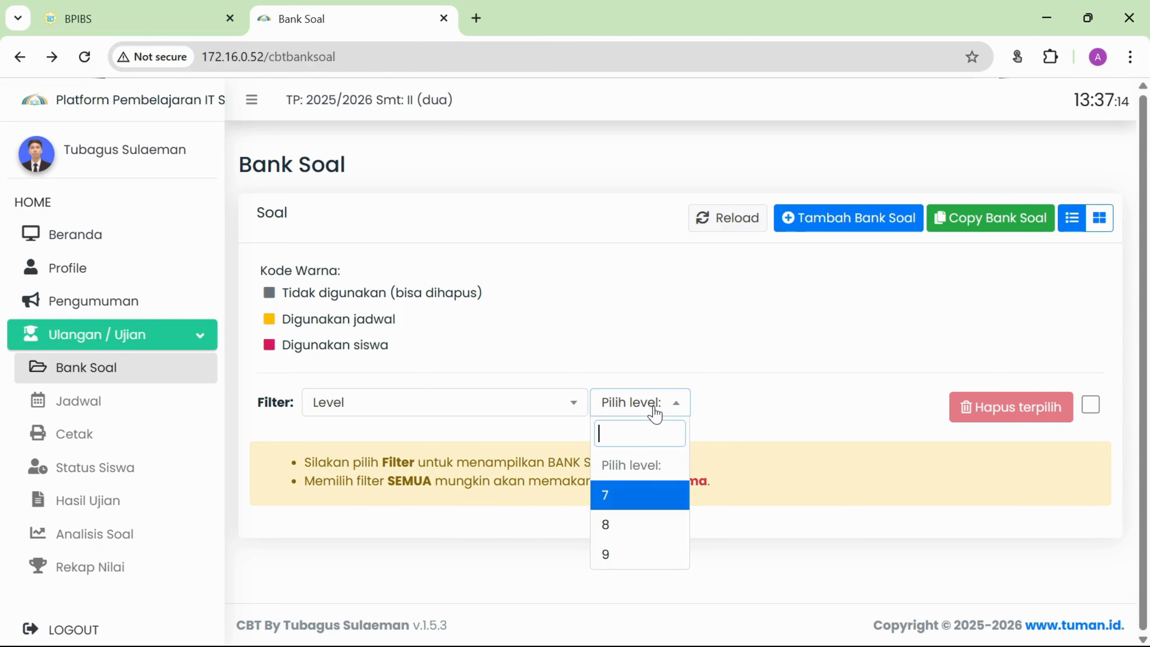
pyautogui.click(632, 555)
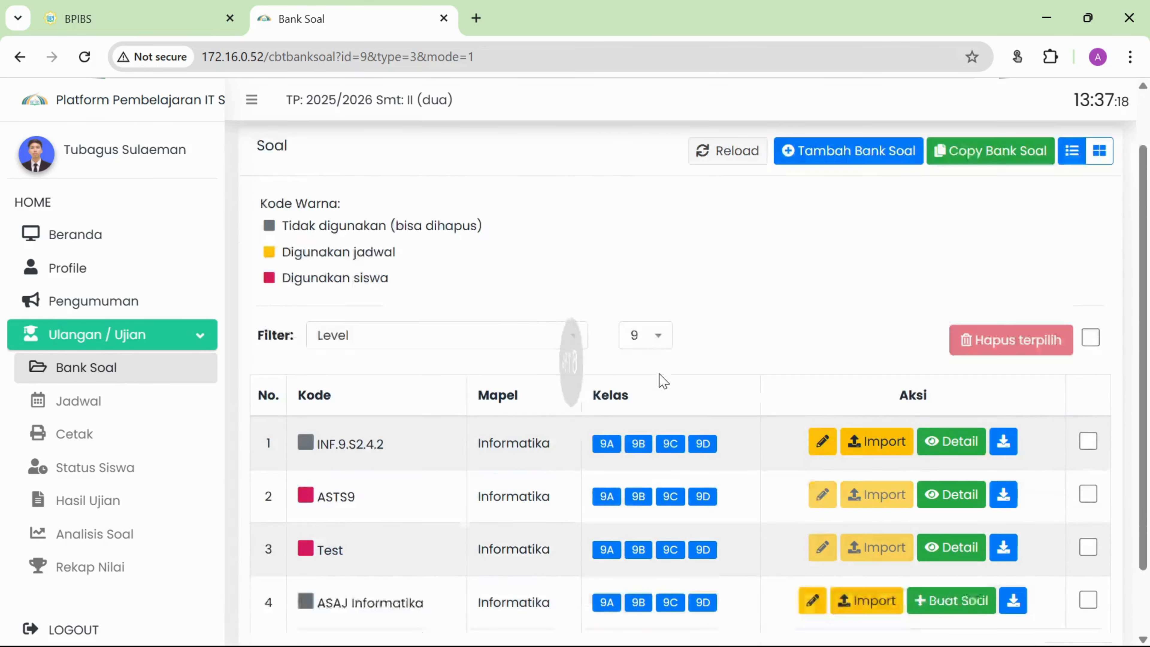
pyautogui.scroll(-3, 662, 385)
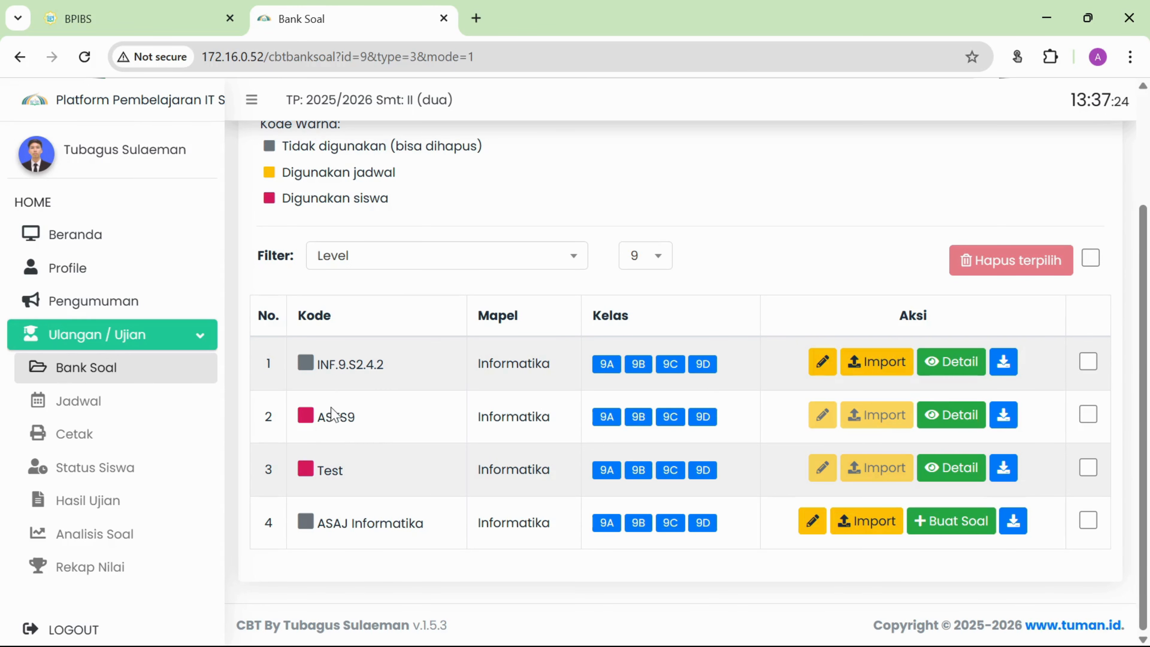
pyautogui.moveTo(322, 474); pyautogui.dragTo(340, 475)
pyautogui.scroll(3, 356, 473)
# Switch the filter to Semua to show banks from all levels.
pyautogui.click(373, 403)
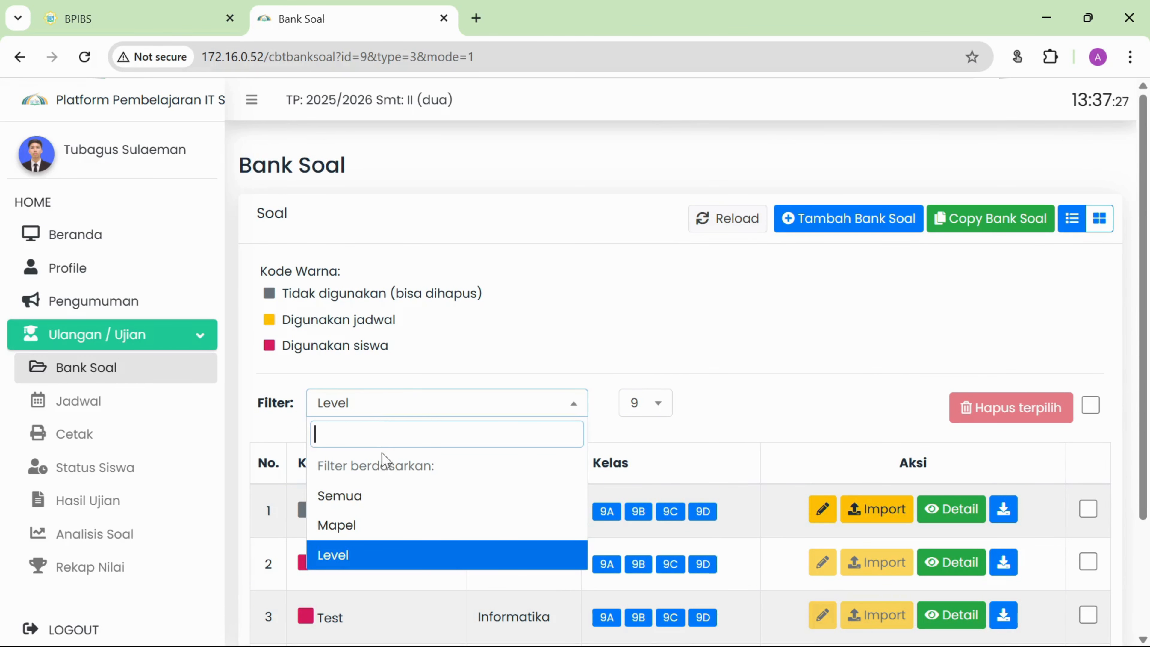
pyautogui.click(385, 498)
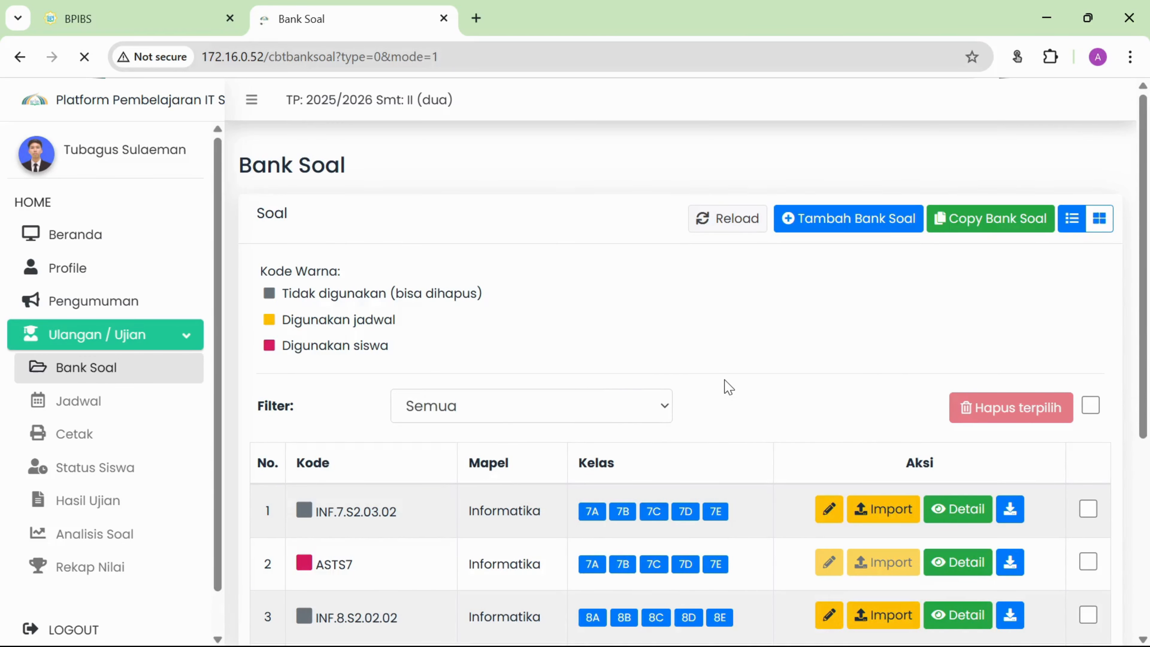
pyautogui.scroll(-5, 726, 385)
pyautogui.scroll(2, 727, 386)
pyautogui.scroll(-2, 727, 385)
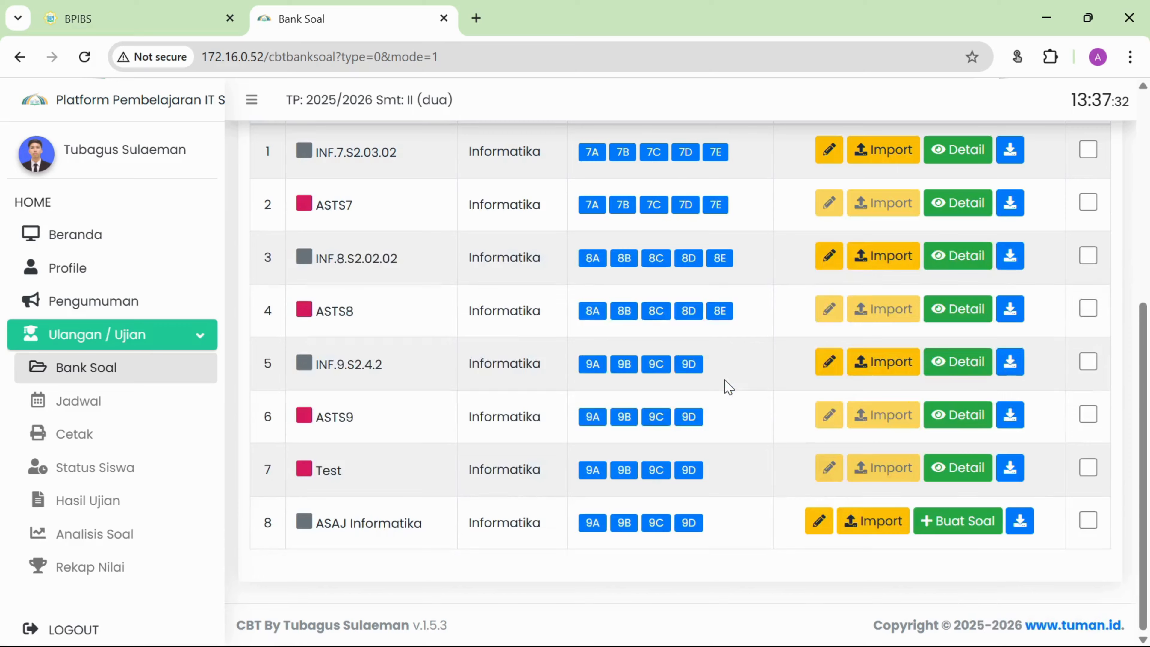
pyautogui.scroll(5, 727, 389)
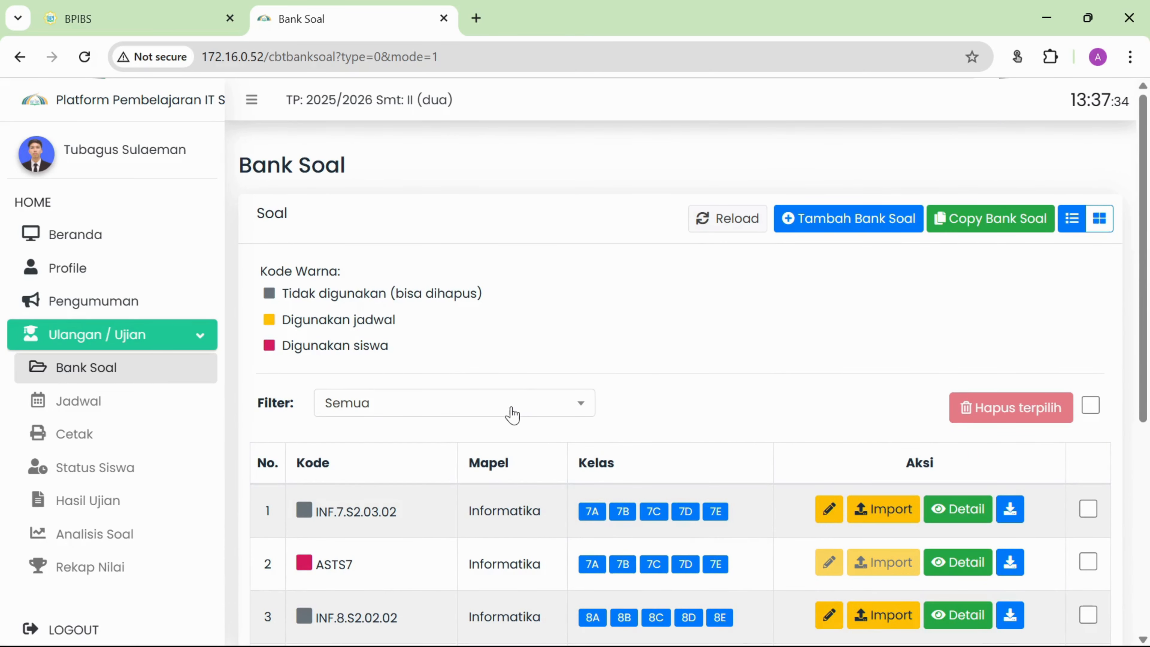
# Filter by Level 9 again and highlight the new ASAJ Informatika bank's code.
pyautogui.click(506, 410)
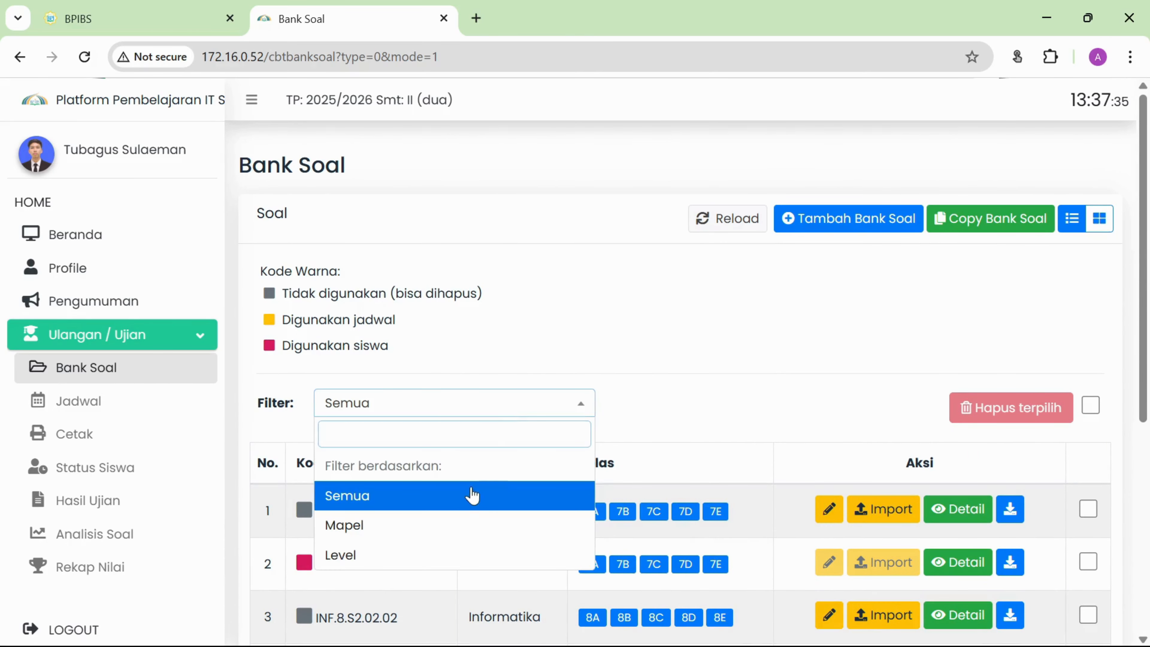
pyautogui.click(415, 556)
pyautogui.click(655, 410)
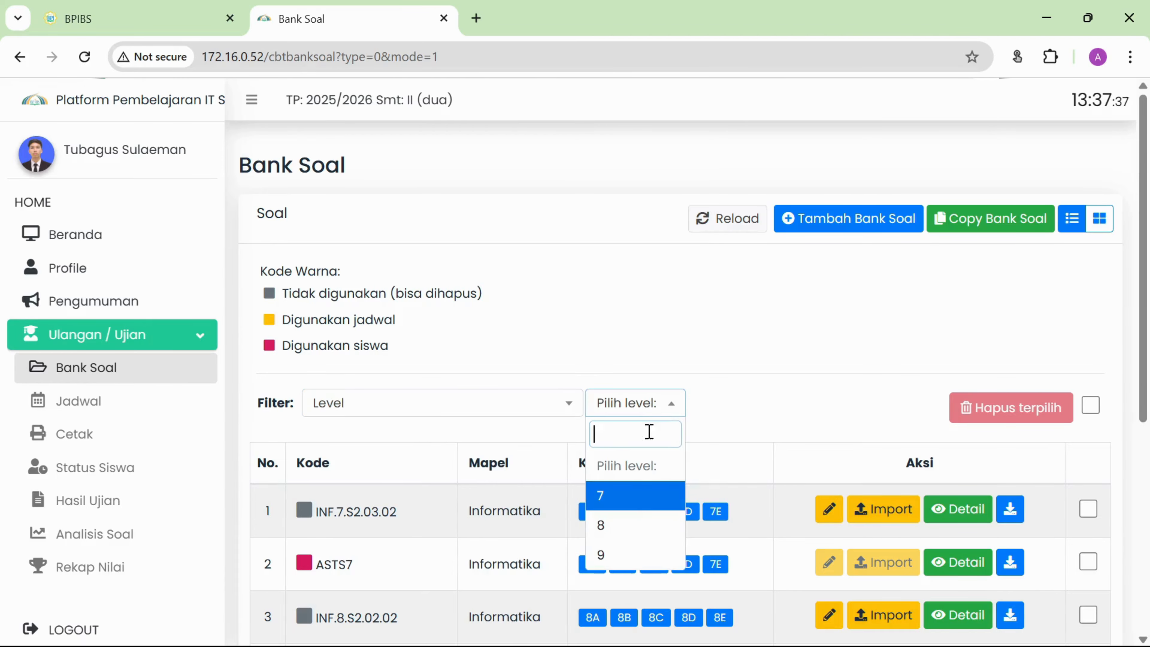
pyautogui.click(633, 550)
pyautogui.scroll(-3, 727, 352)
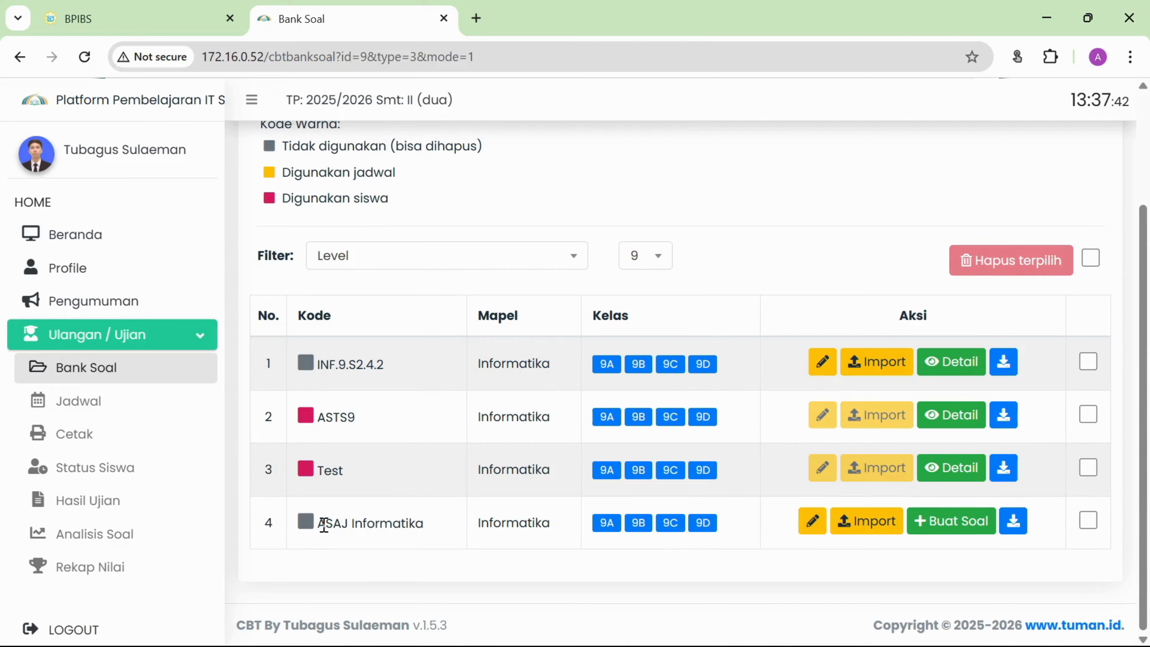
pyautogui.moveTo(325, 525); pyautogui.dragTo(418, 525)
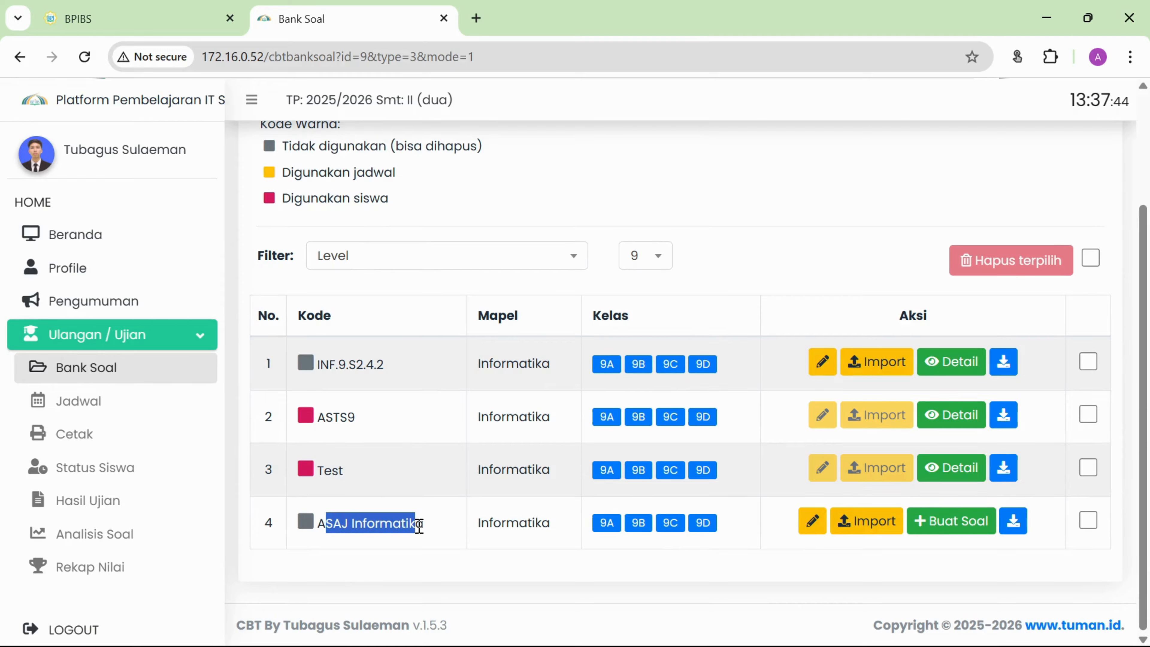
pyautogui.click(418, 526)
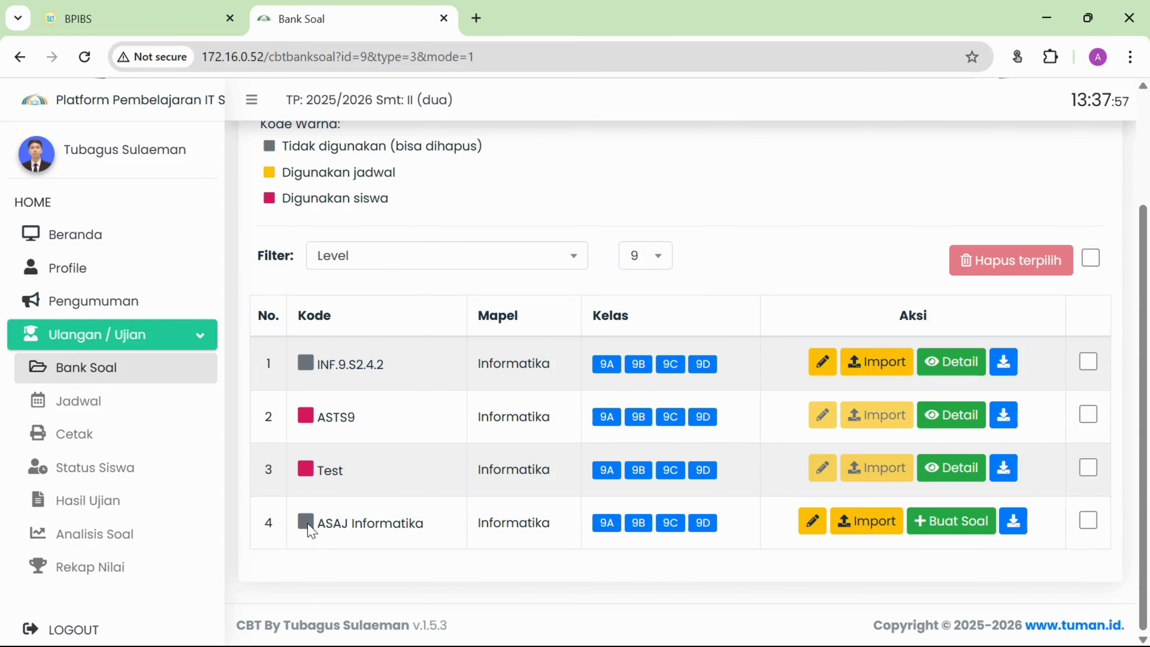
pyautogui.scroll(2, 332, 288)
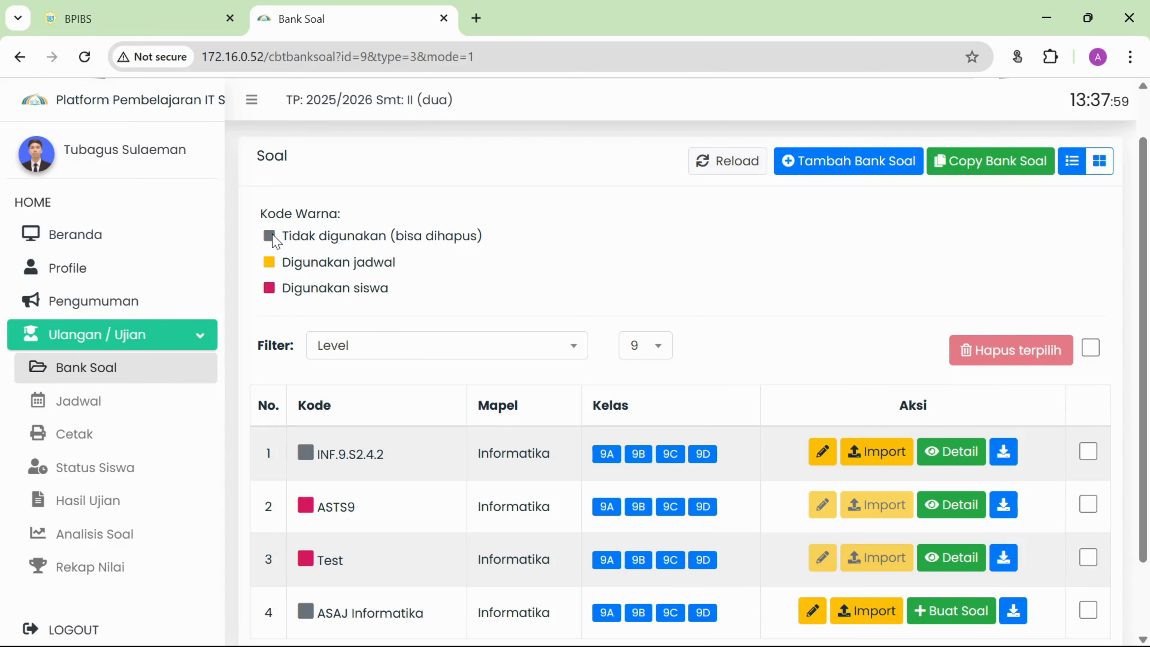
pyautogui.moveTo(274, 240); pyautogui.dragTo(351, 234)
pyautogui.moveTo(434, 236); pyautogui.dragTo(453, 241)
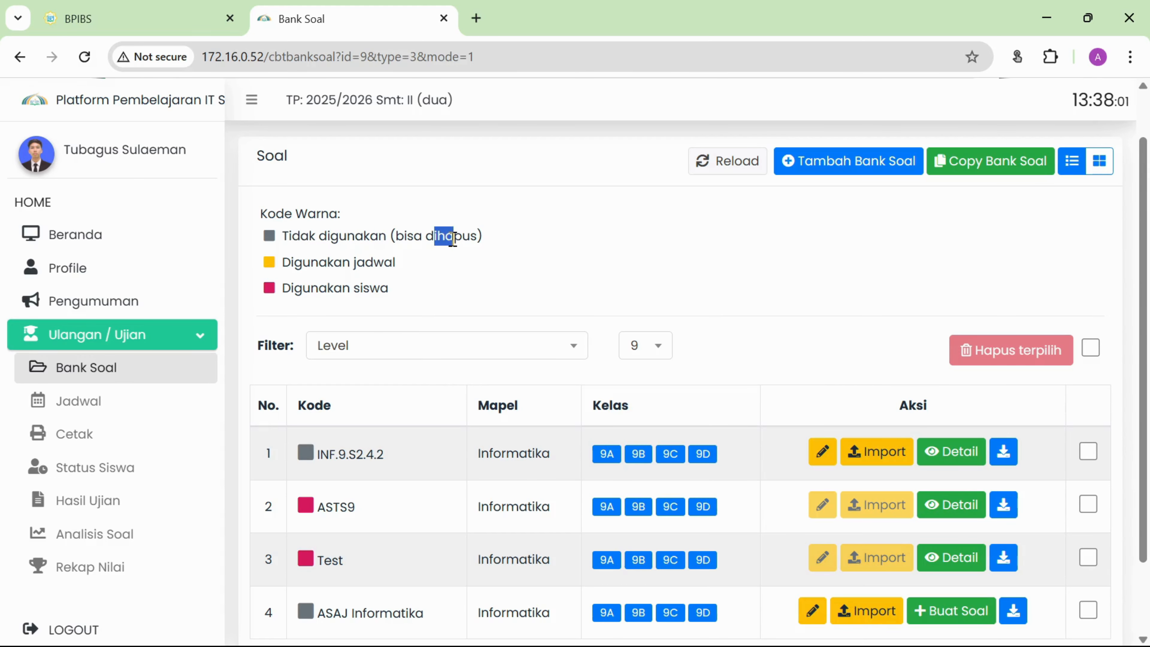
pyautogui.click(298, 265)
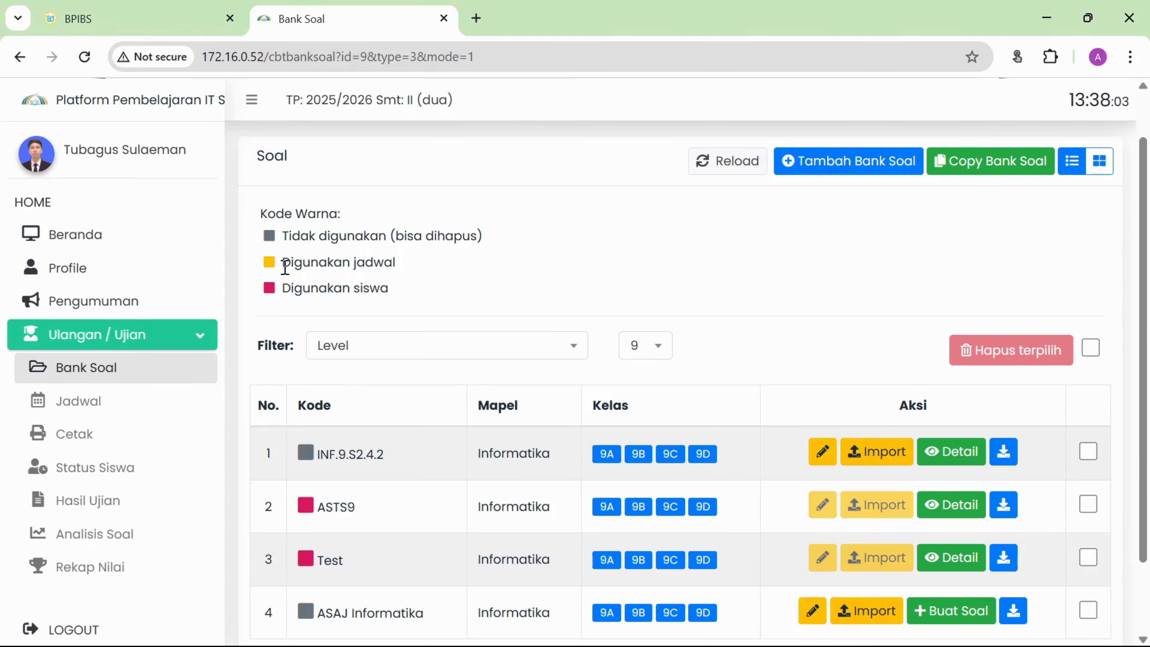
pyautogui.moveTo(284, 267); pyautogui.dragTo(400, 272)
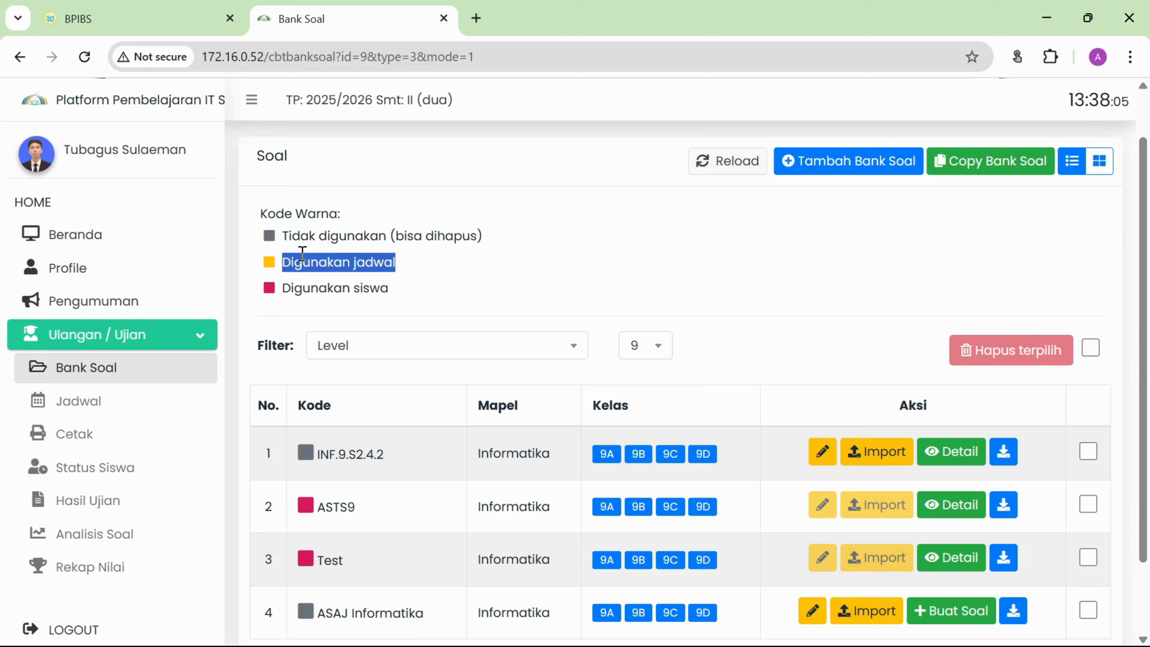
pyautogui.click(349, 258)
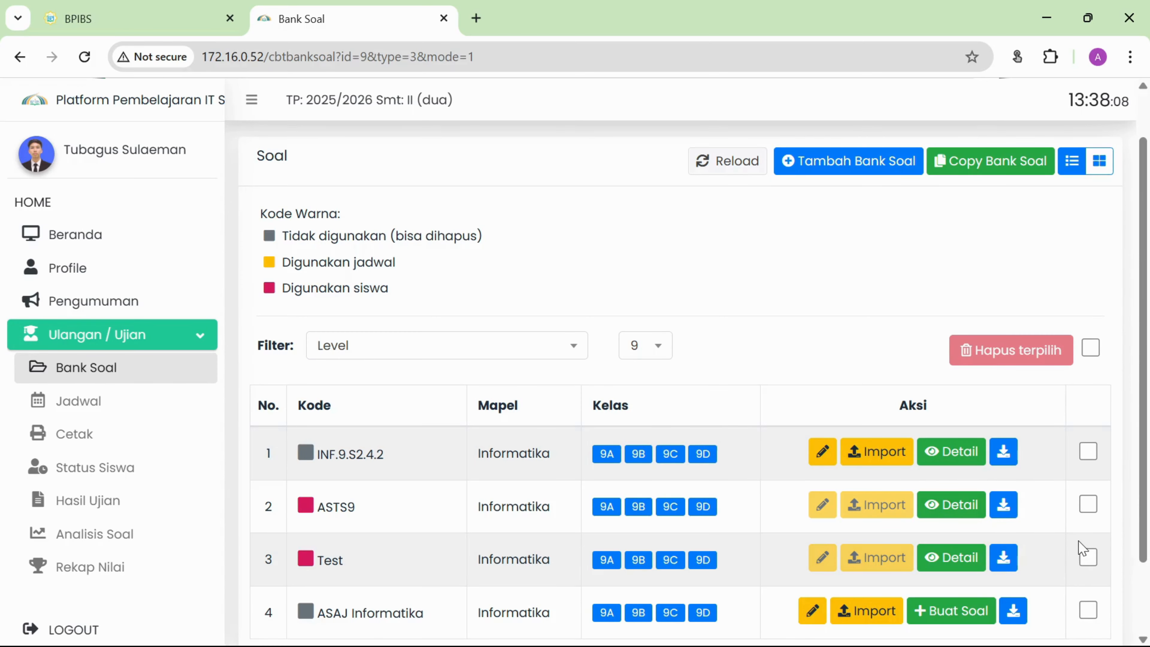
pyautogui.scroll(-2, 1082, 548)
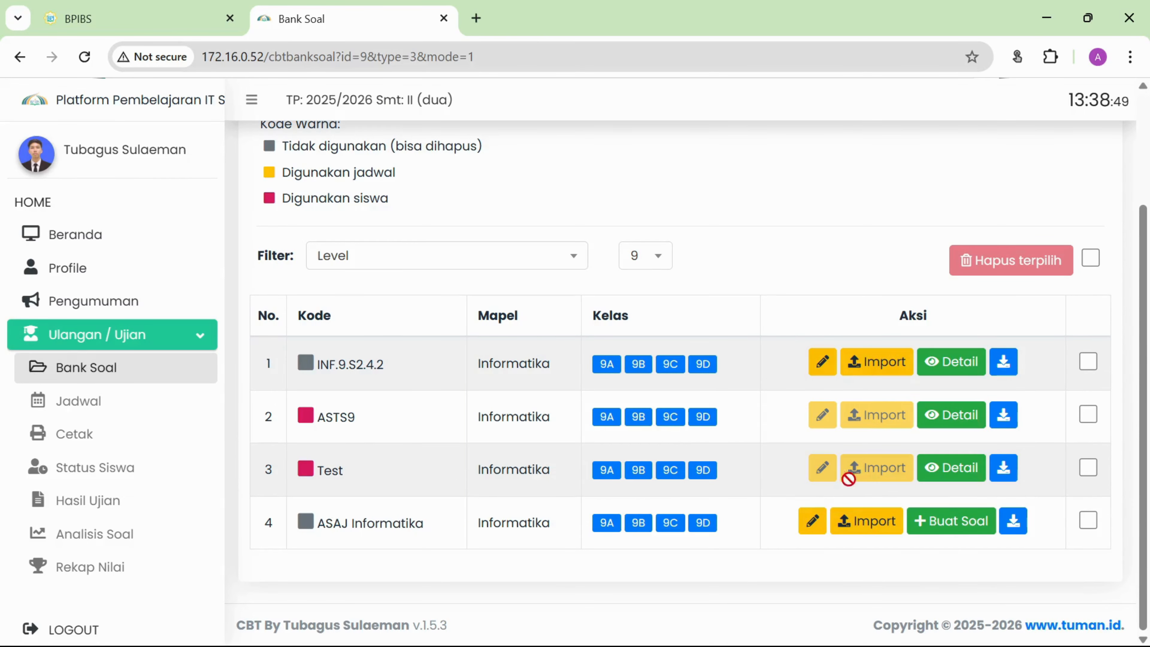
pyautogui.click(814, 525)
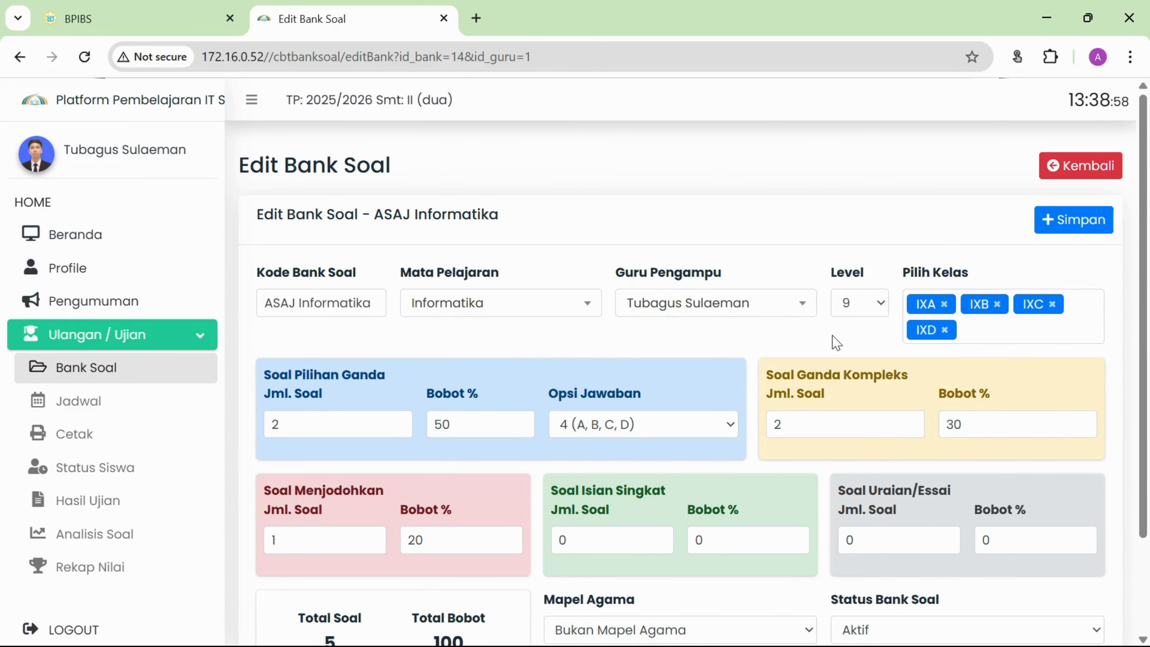
pyautogui.click(152, 379)
pyautogui.click(449, 404)
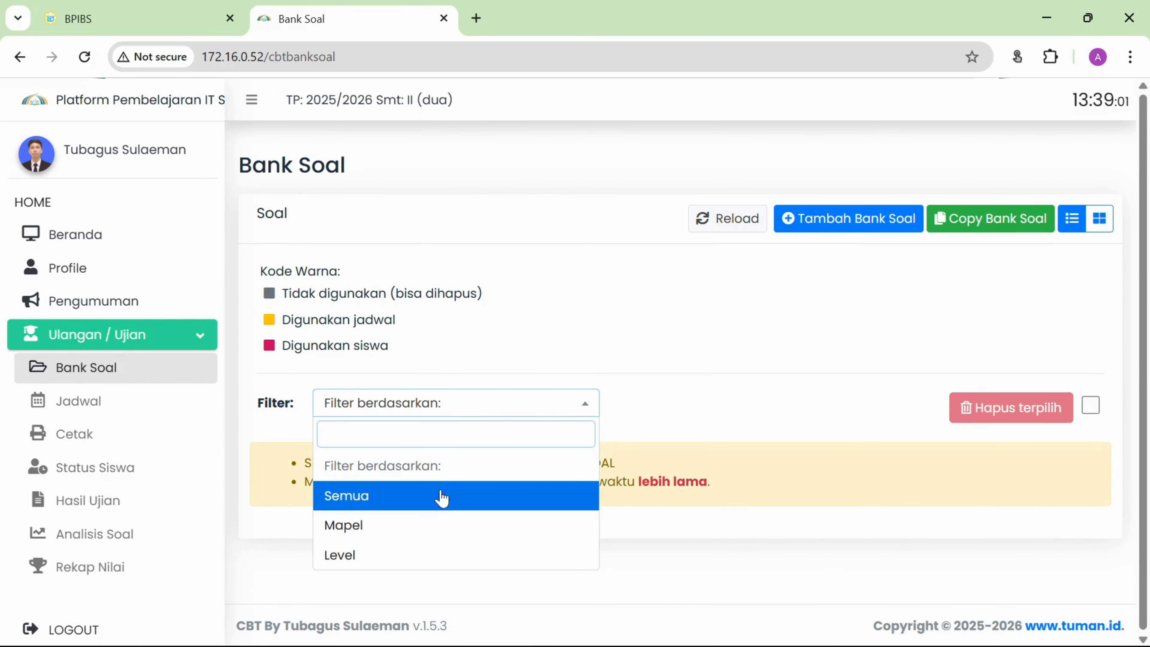
pyautogui.click(436, 562)
pyautogui.click(664, 405)
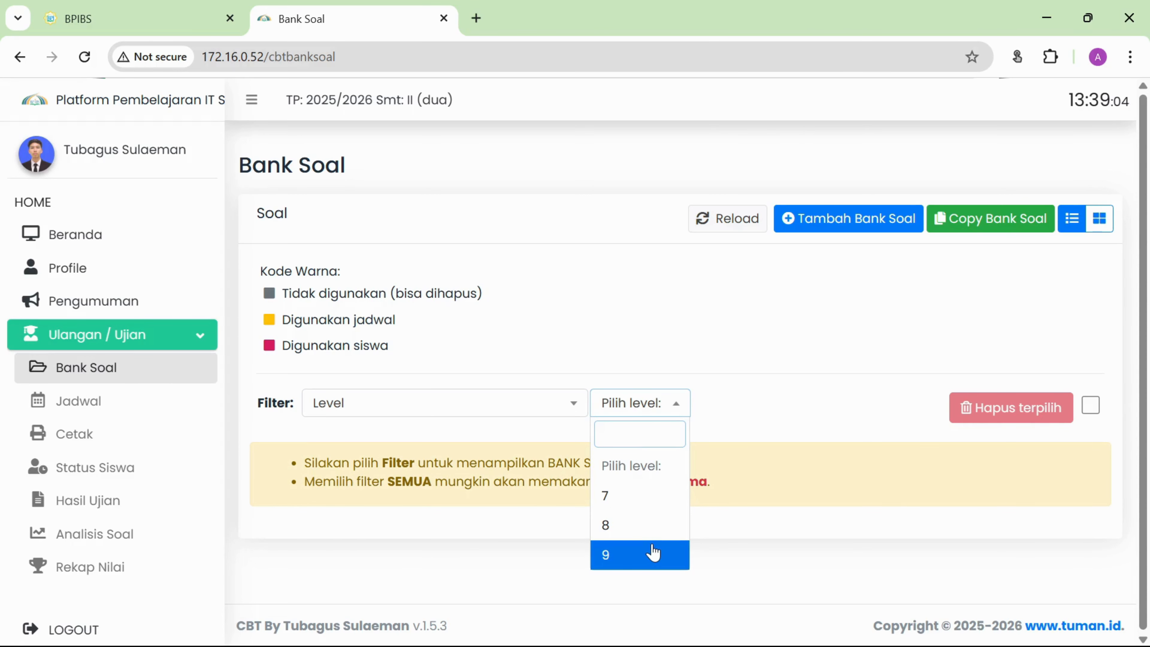
pyautogui.click(653, 553)
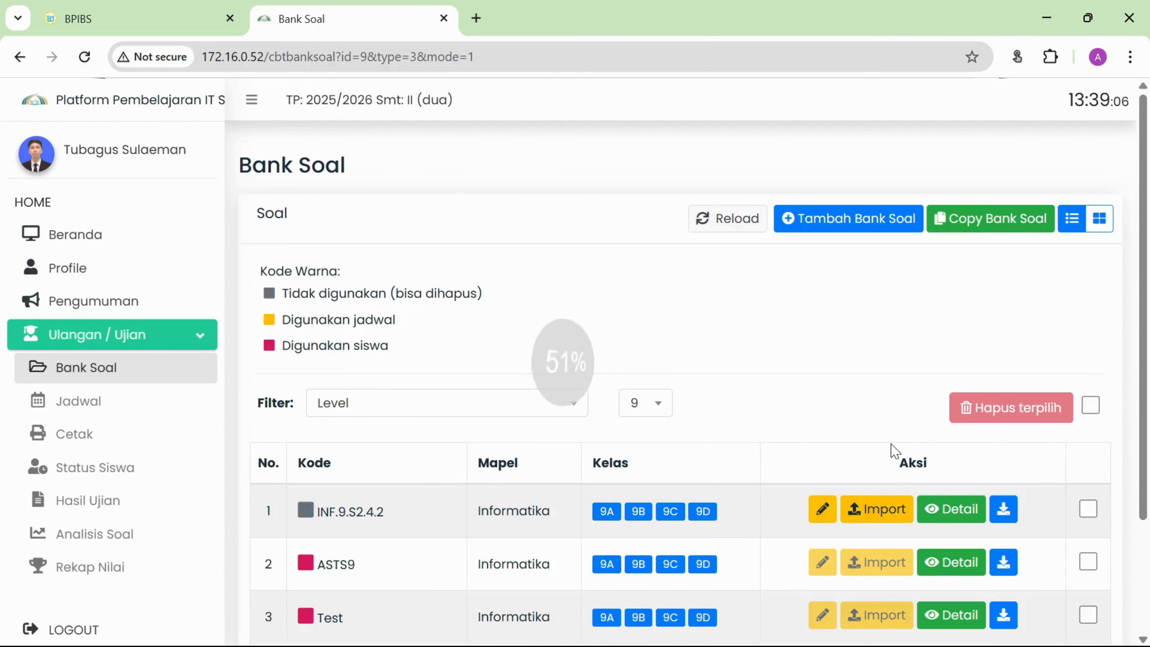
pyautogui.scroll(-3, 906, 476)
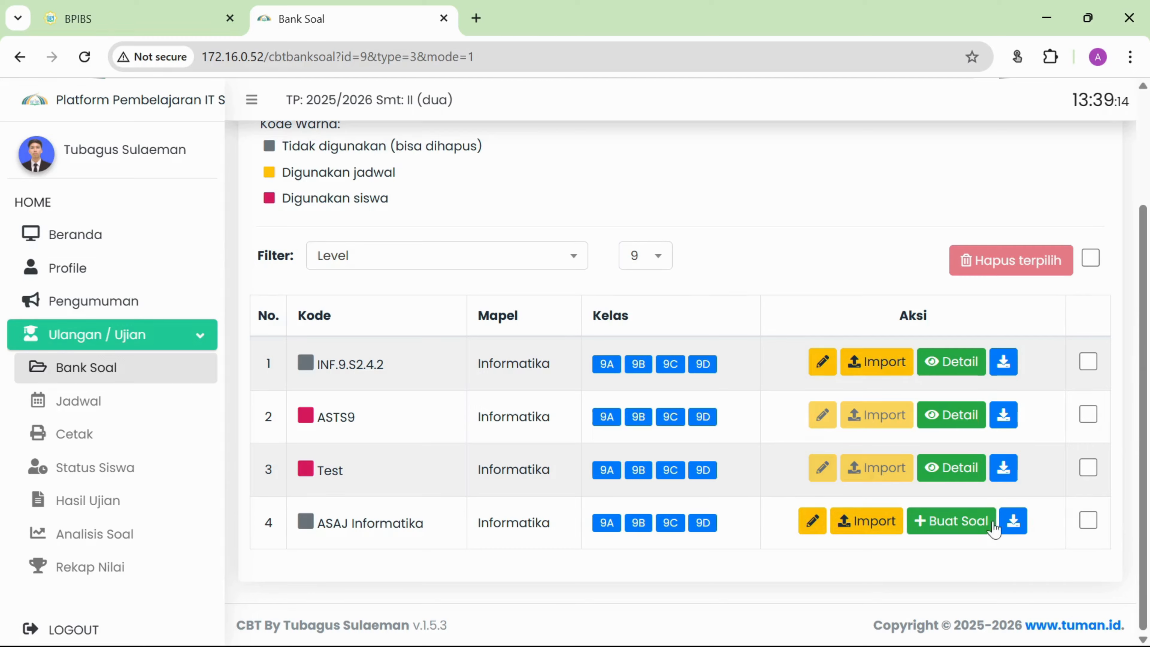
pyautogui.click(950, 525)
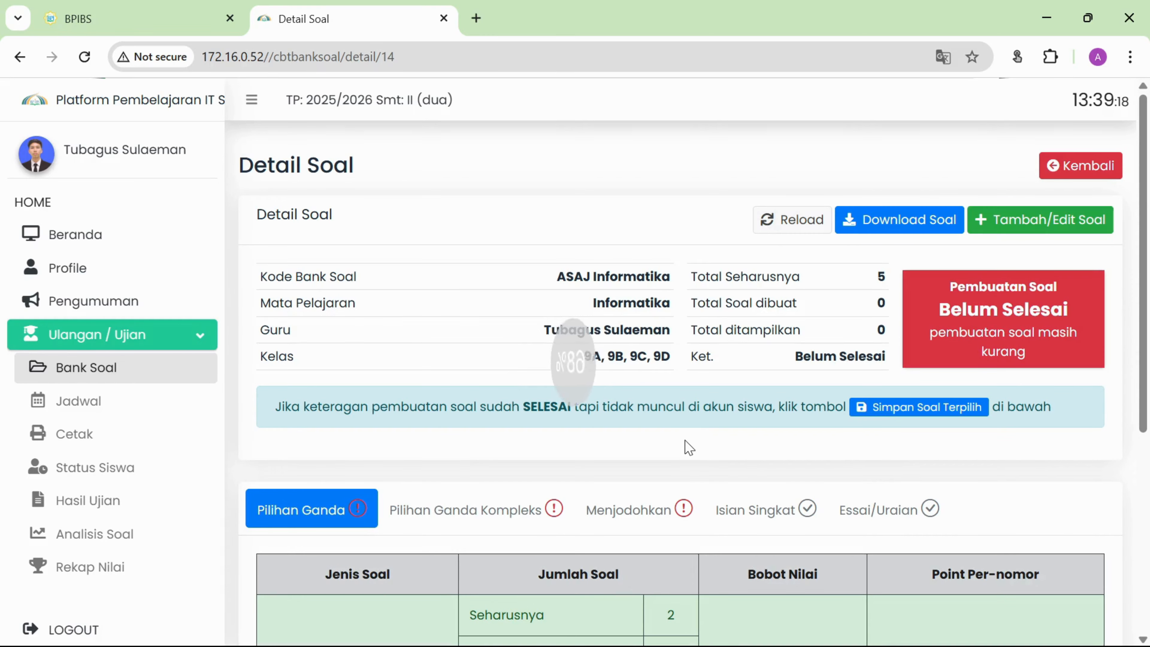
pyautogui.scroll(-2, 668, 399)
pyautogui.scroll(2, 666, 299)
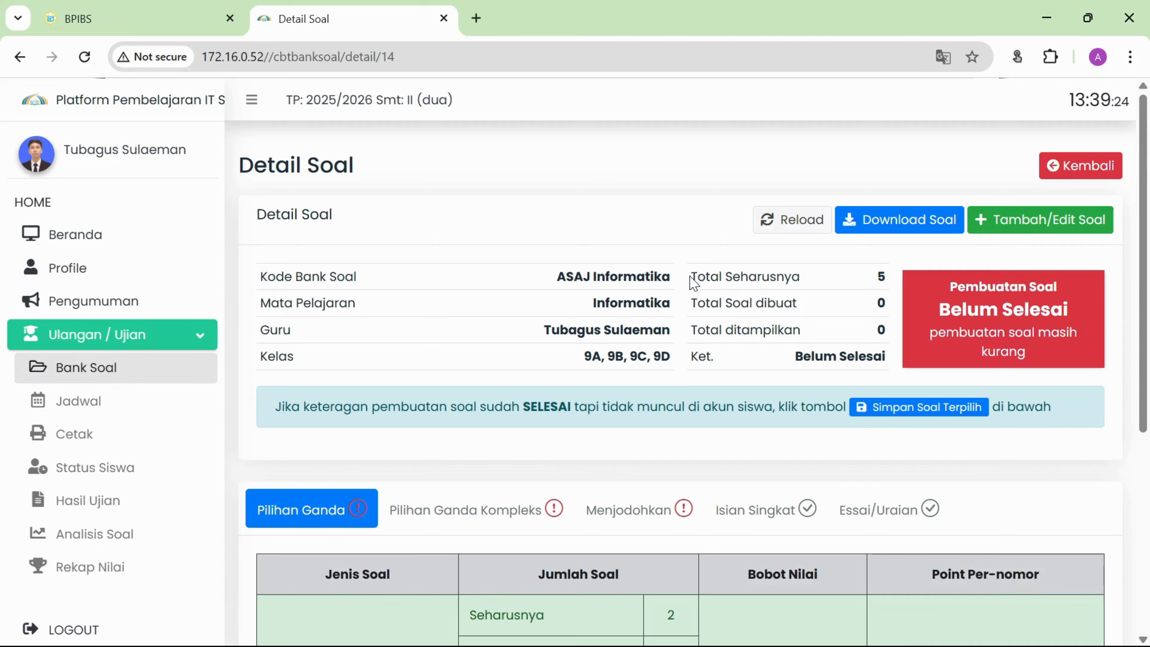
pyautogui.moveTo(690, 277); pyautogui.dragTo(824, 297)
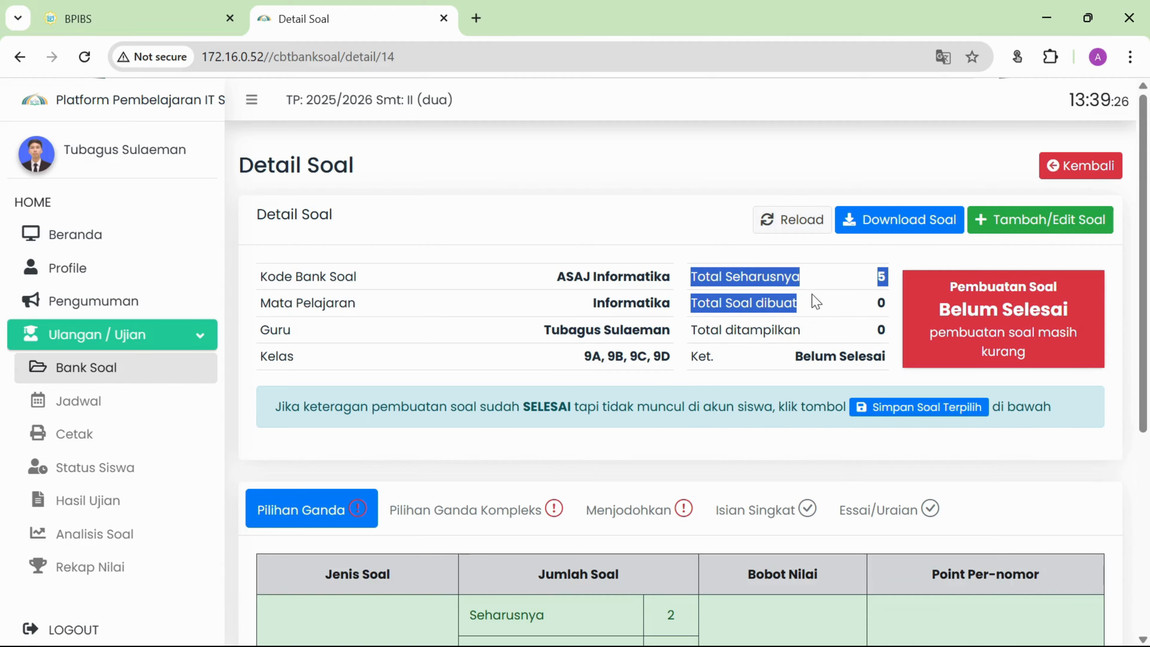
pyautogui.click(712, 283)
pyautogui.moveTo(715, 277); pyautogui.dragTo(766, 277)
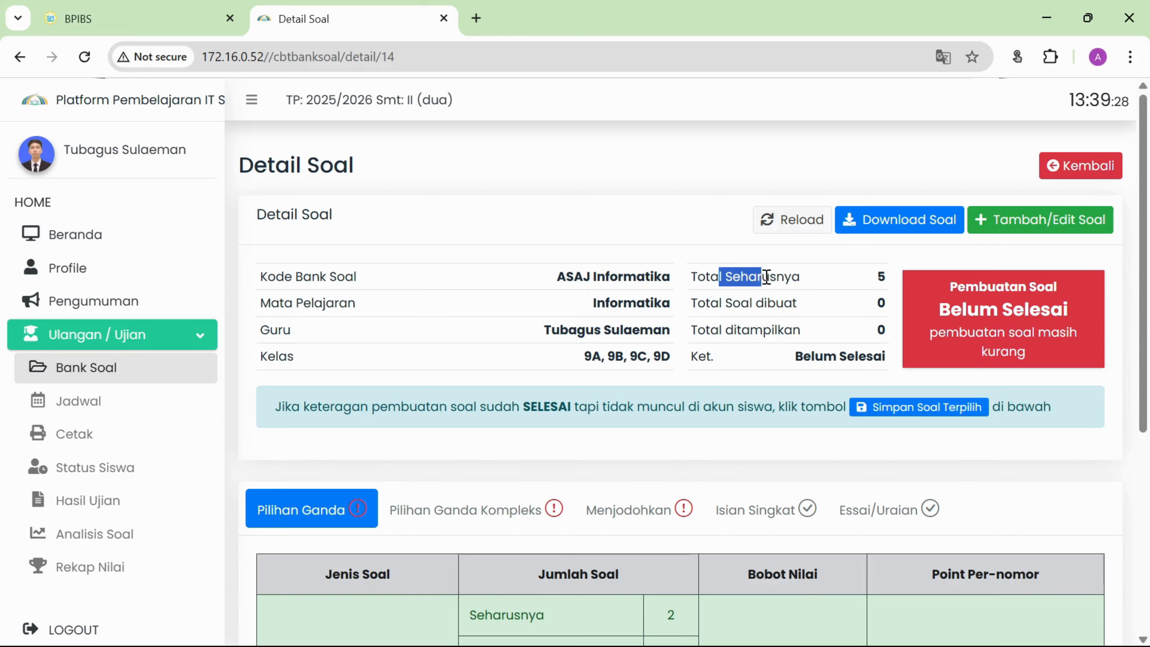
pyautogui.click(882, 279)
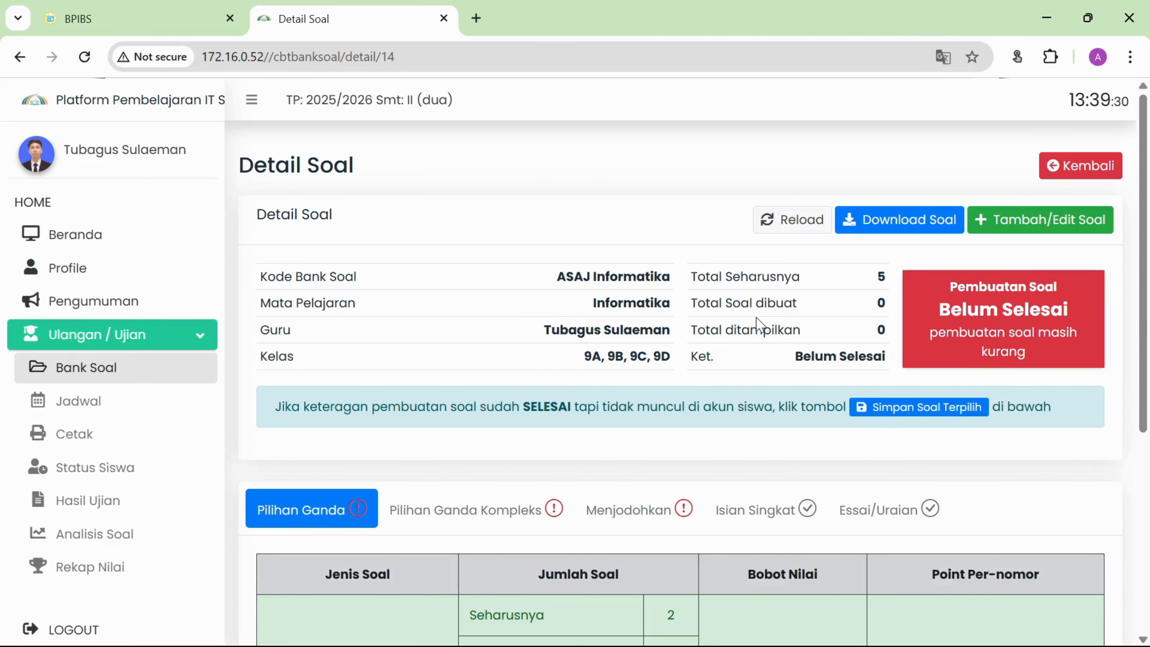
pyautogui.moveTo(726, 303); pyautogui.dragTo(750, 303)
pyautogui.doubleClick(882, 303)
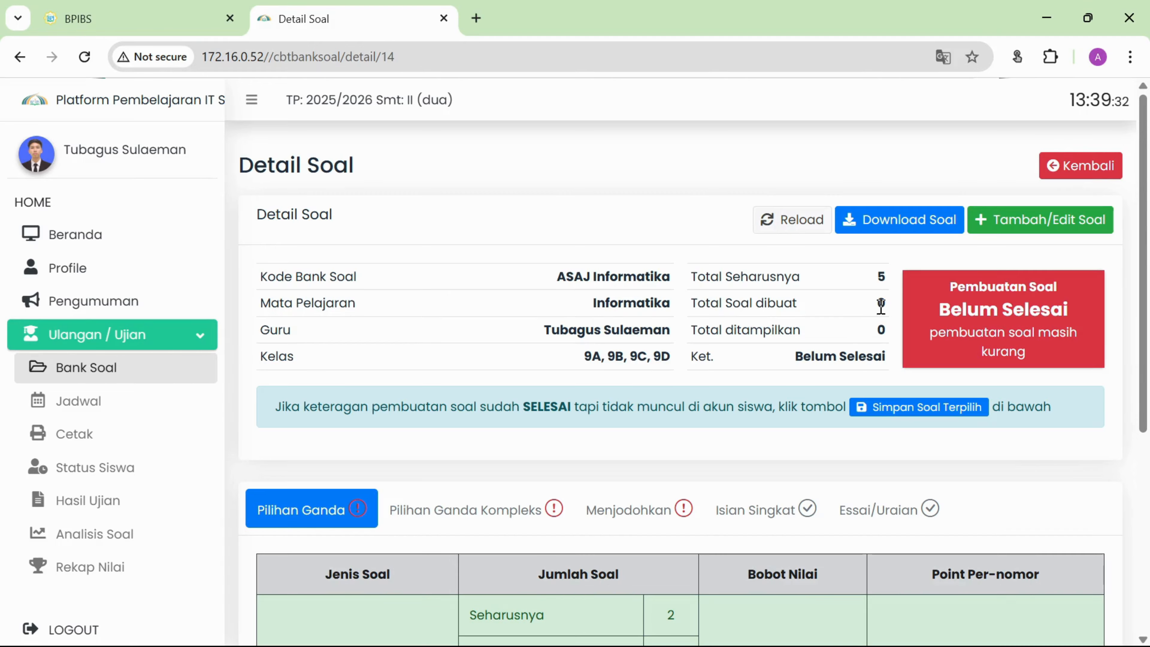
pyautogui.moveTo(730, 335); pyautogui.dragTo(763, 331)
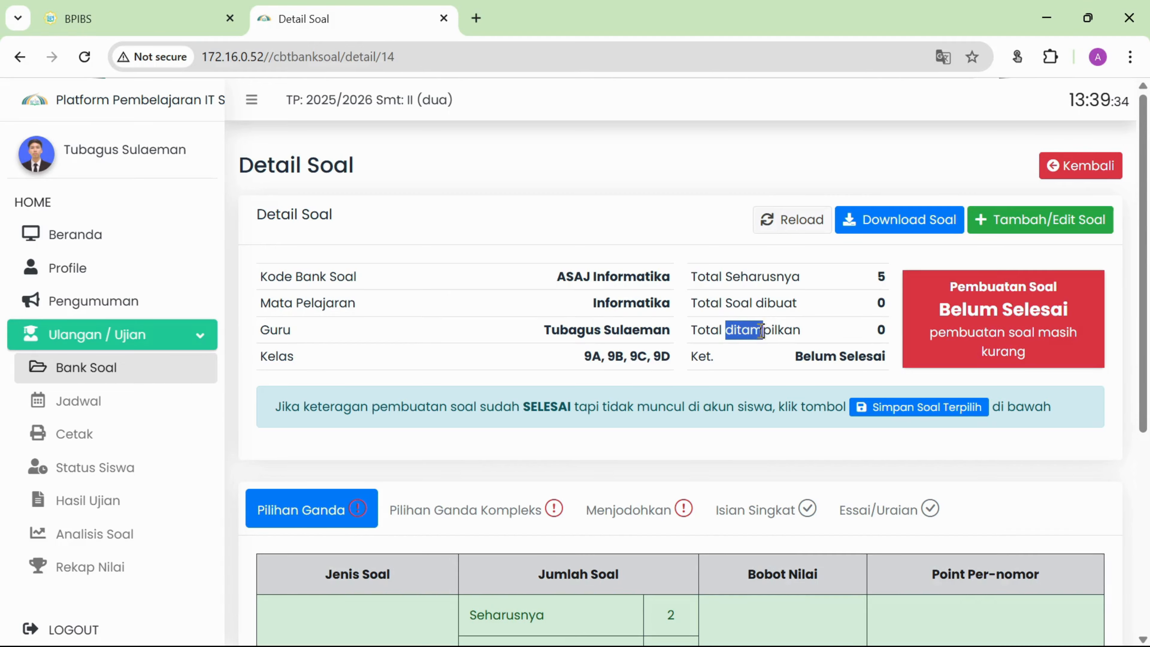
pyautogui.moveTo(877, 330); pyautogui.dragTo(885, 333)
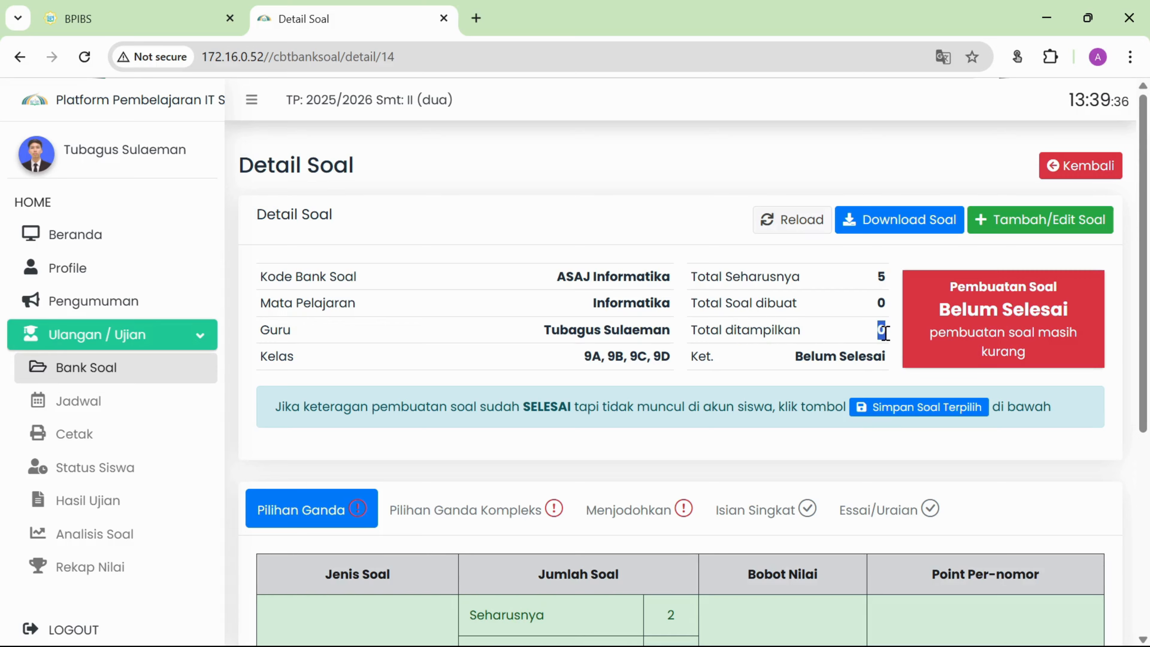
pyautogui.click(862, 338)
# Compare the Pilihan Ganda Kompleks, Menjodohkan and Pilihan Ganda requirements.
pyautogui.click(472, 514)
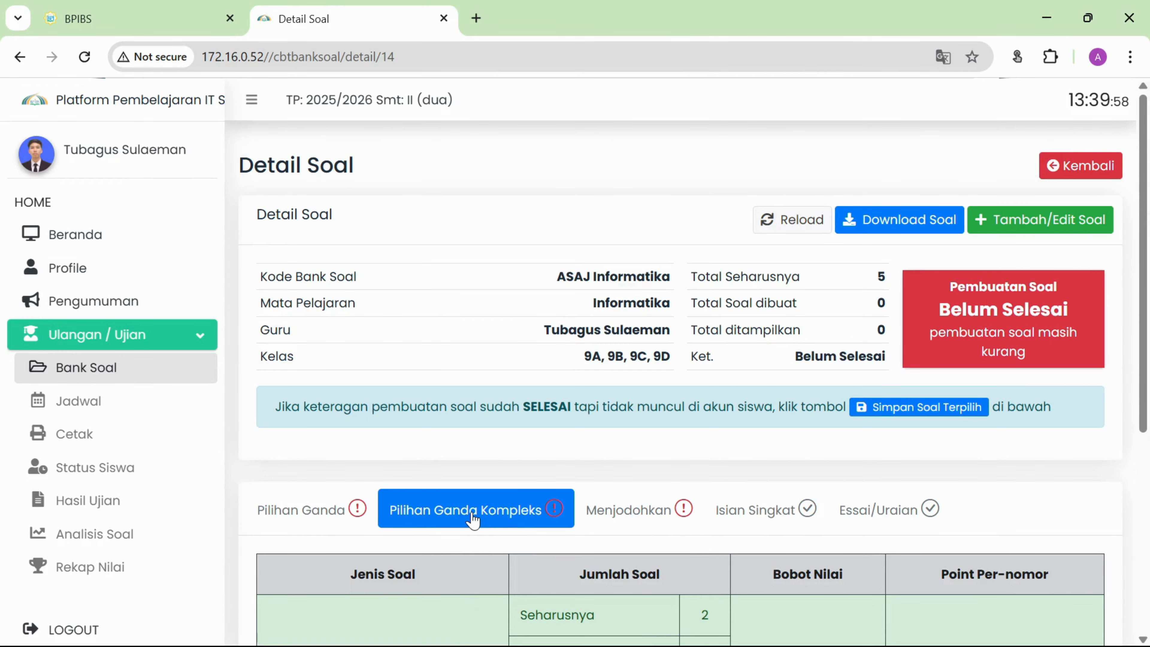
pyautogui.click(639, 518)
pyautogui.click(334, 521)
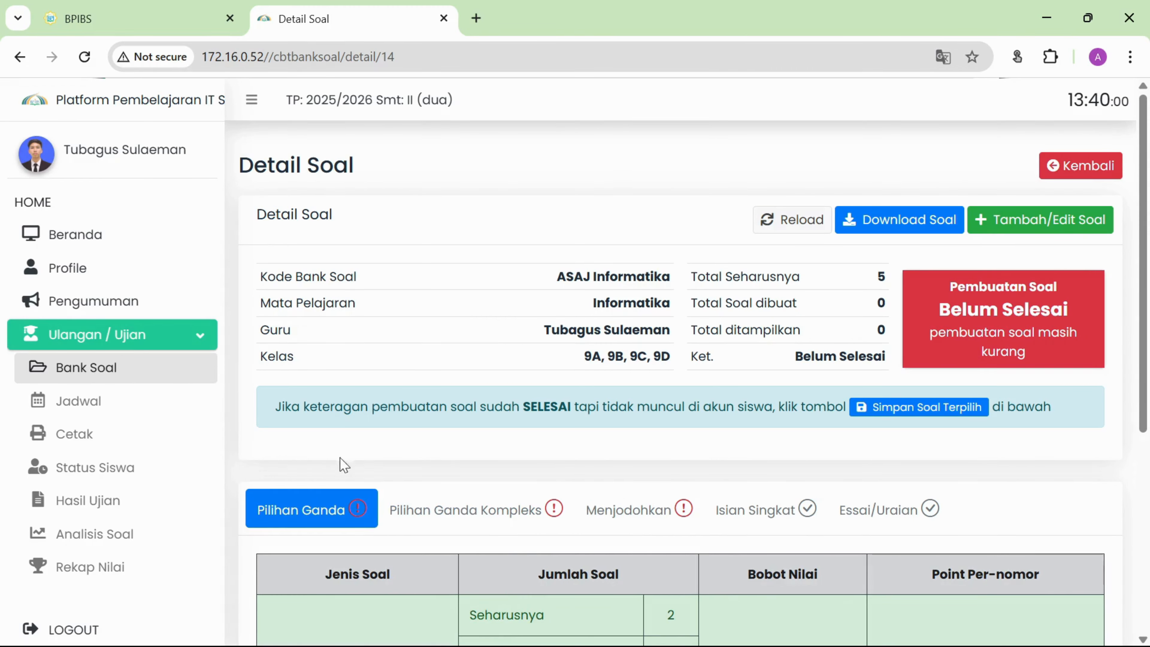
pyautogui.click(503, 520)
pyautogui.click(652, 520)
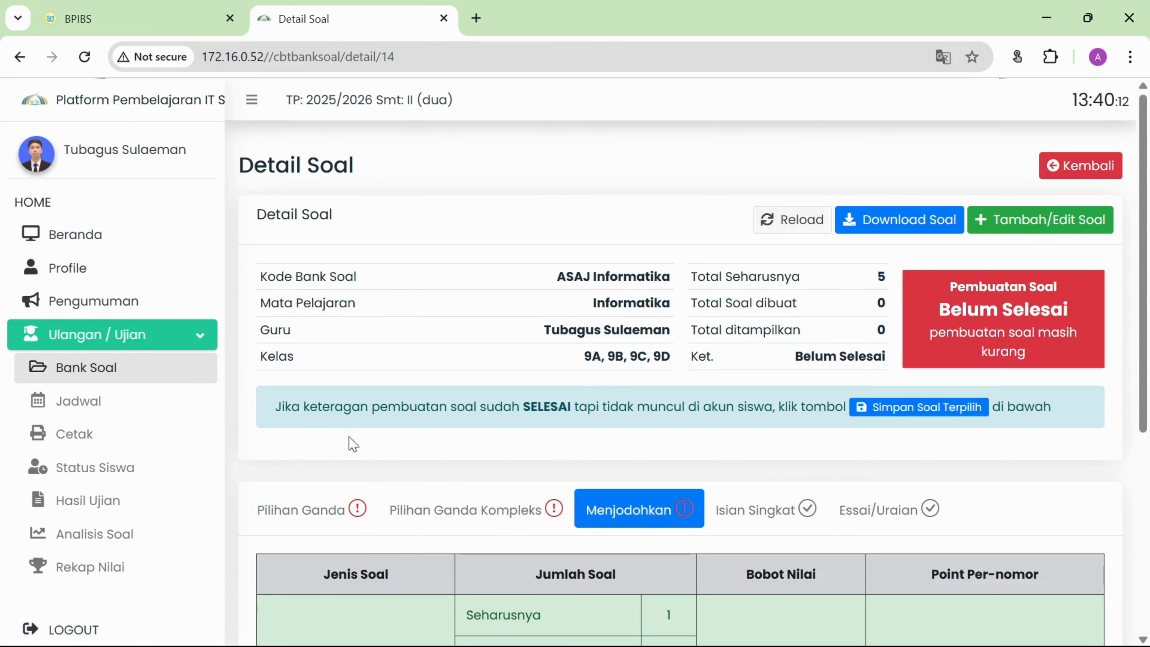
pyautogui.click(323, 517)
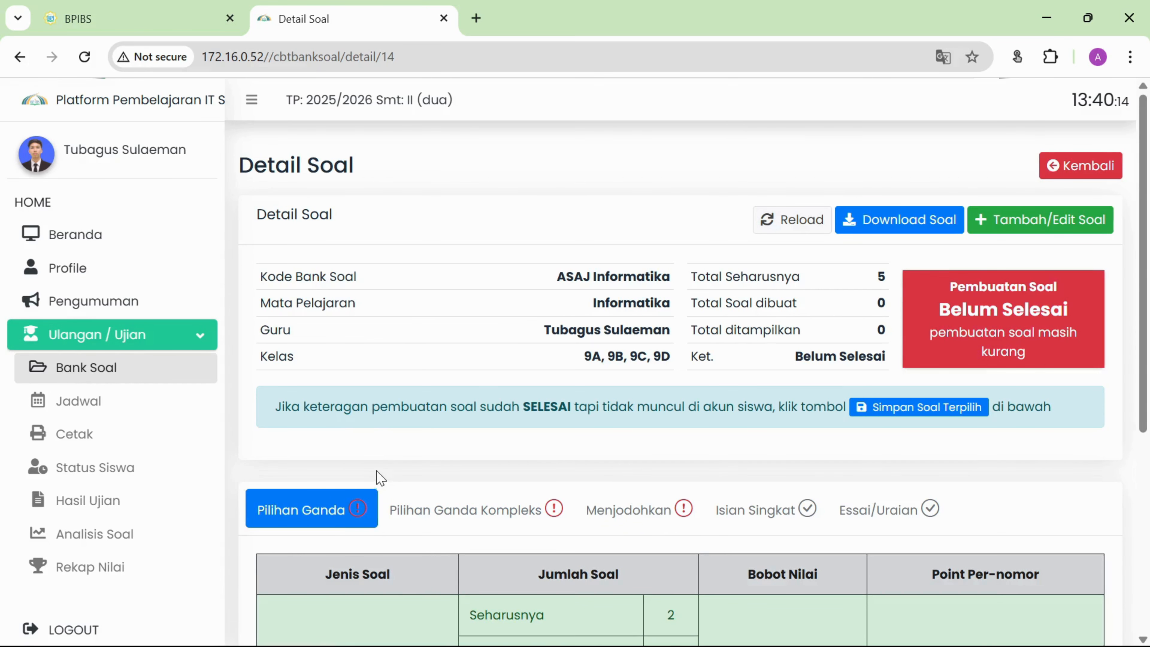
# Review the Pilihan Ganda table, noting the 25 points per question.
pyautogui.scroll(-5, 379, 477)
pyautogui.scroll(2, 381, 477)
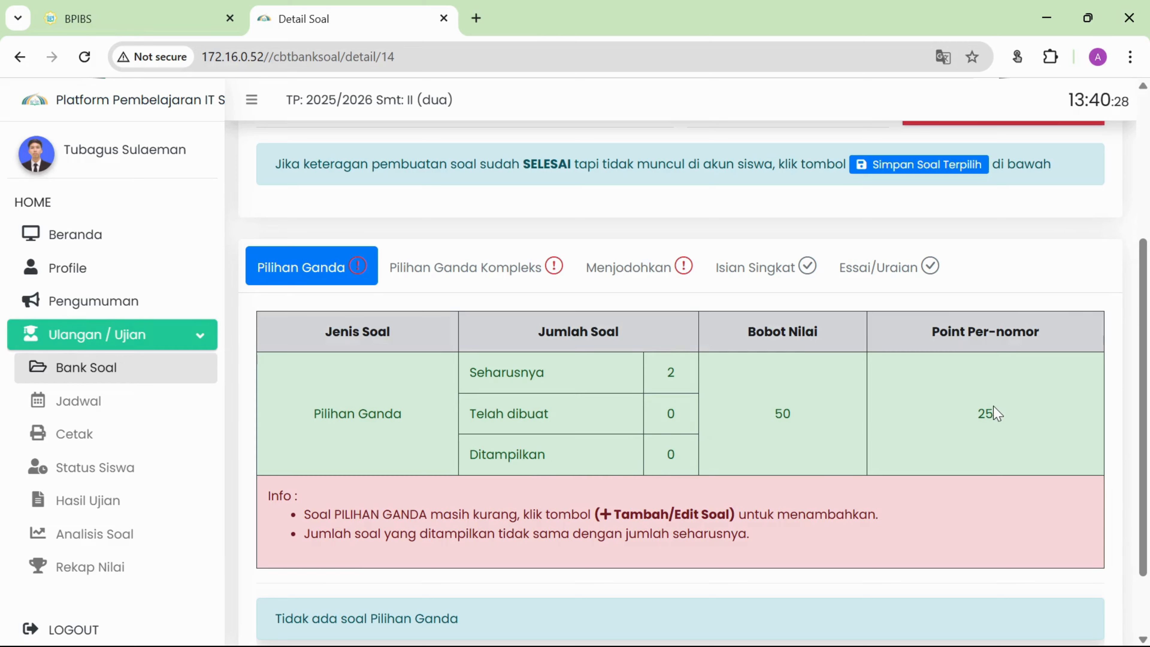
pyautogui.moveTo(981, 414); pyautogui.dragTo(997, 413)
pyautogui.scroll(-2, 875, 404)
pyautogui.scroll(3, 875, 403)
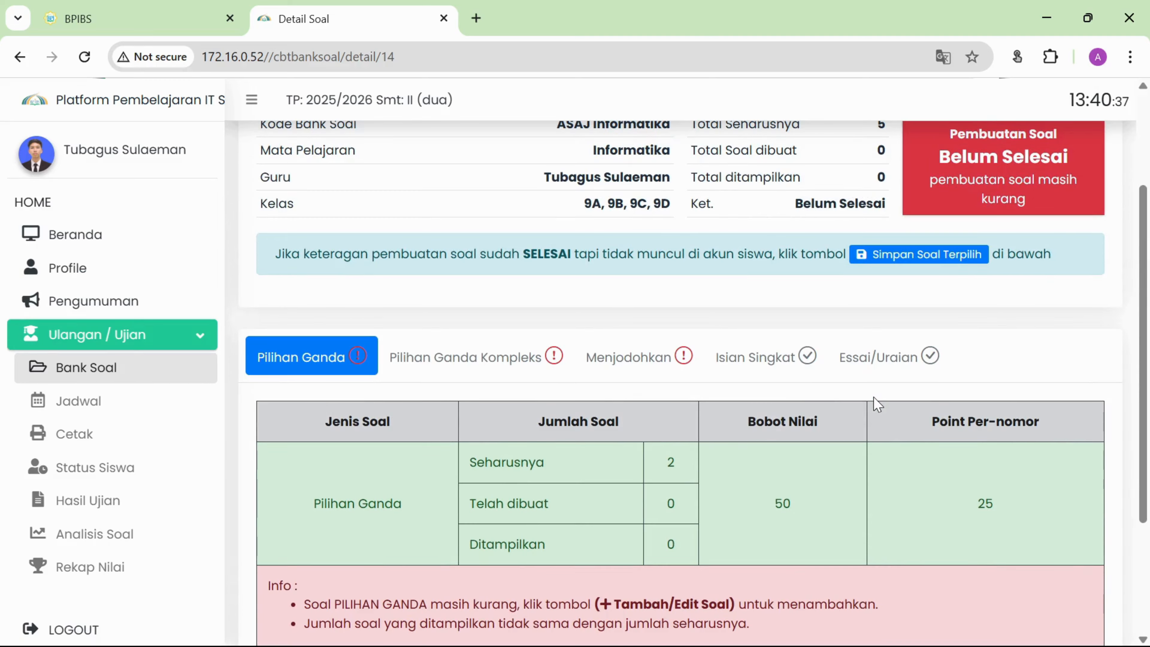
pyautogui.scroll(2, 877, 404)
pyautogui.scroll(-3, 877, 405)
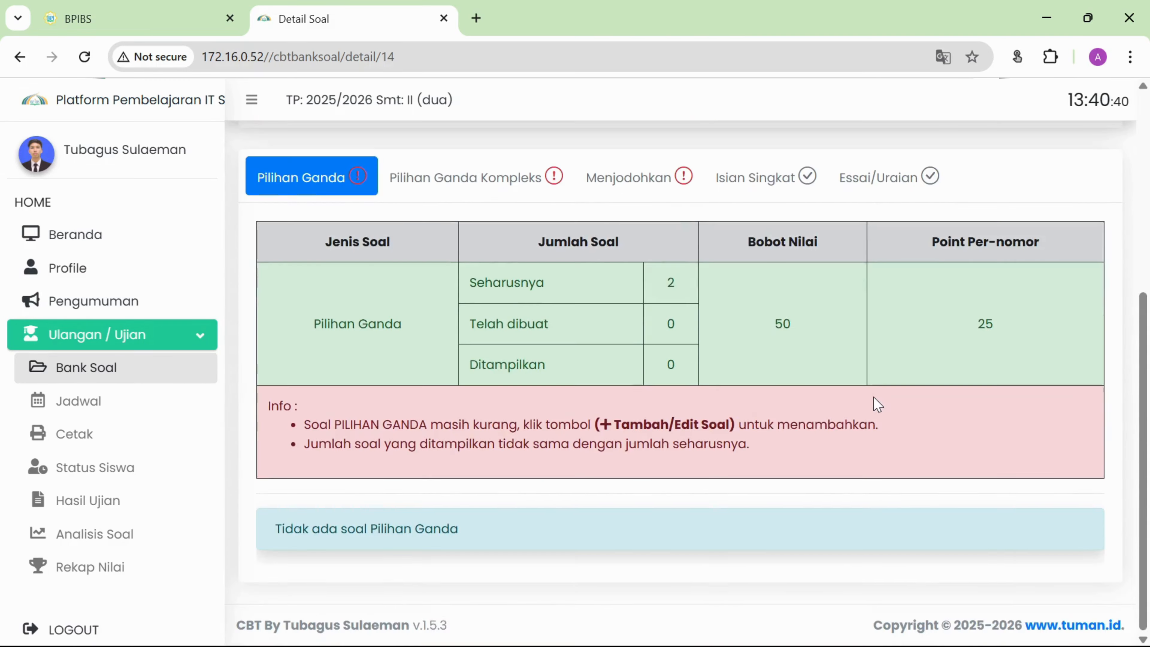
pyautogui.scroll(1, 877, 405)
pyautogui.scroll(2, 877, 404)
pyautogui.scroll(-2, 811, 411)
pyautogui.scroll(2, 811, 407)
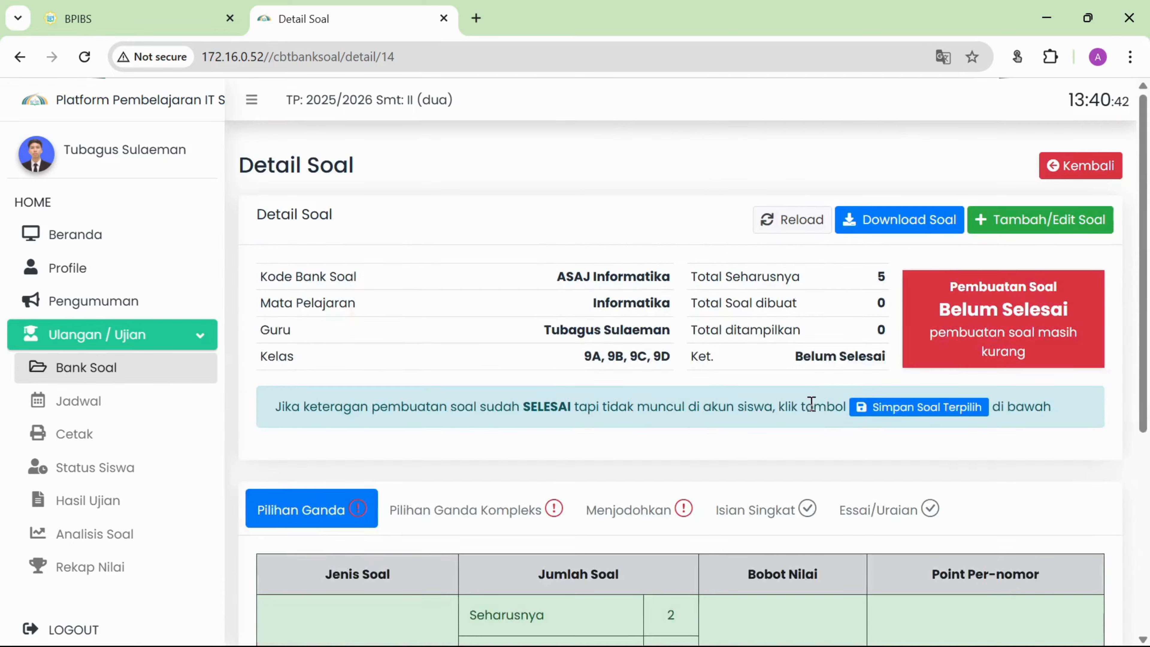
pyautogui.scroll(-1, 812, 398)
pyautogui.scroll(2, 811, 398)
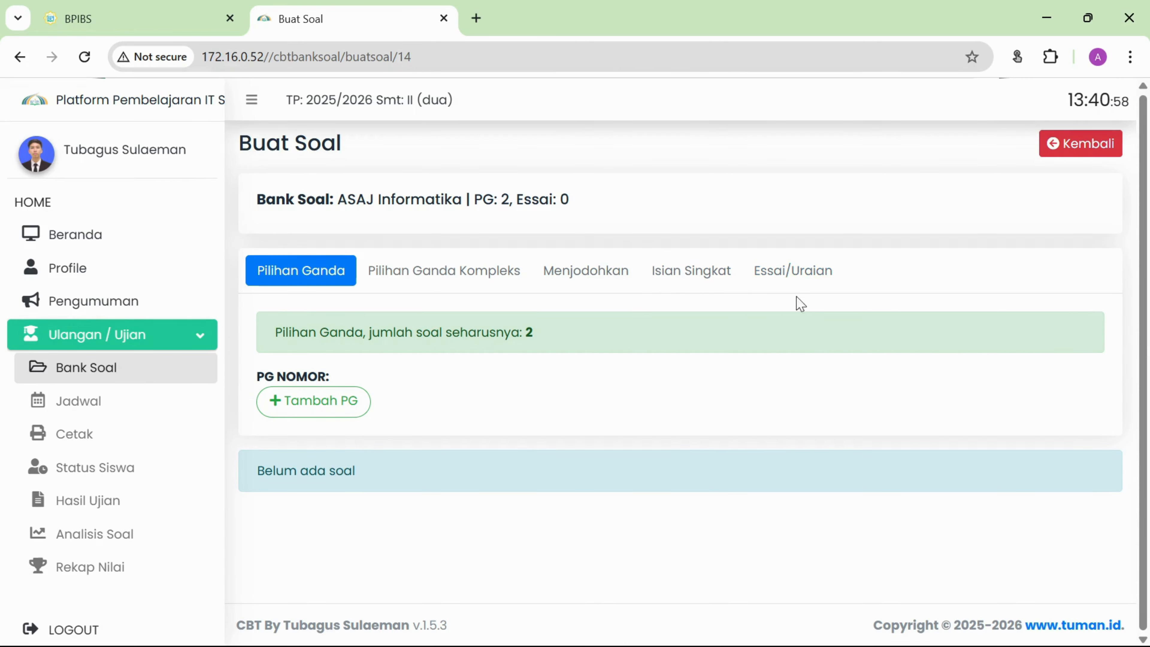
# Add the two Pilihan Ganda question slots and open question 1's blank form.
pyautogui.click(386, 271)
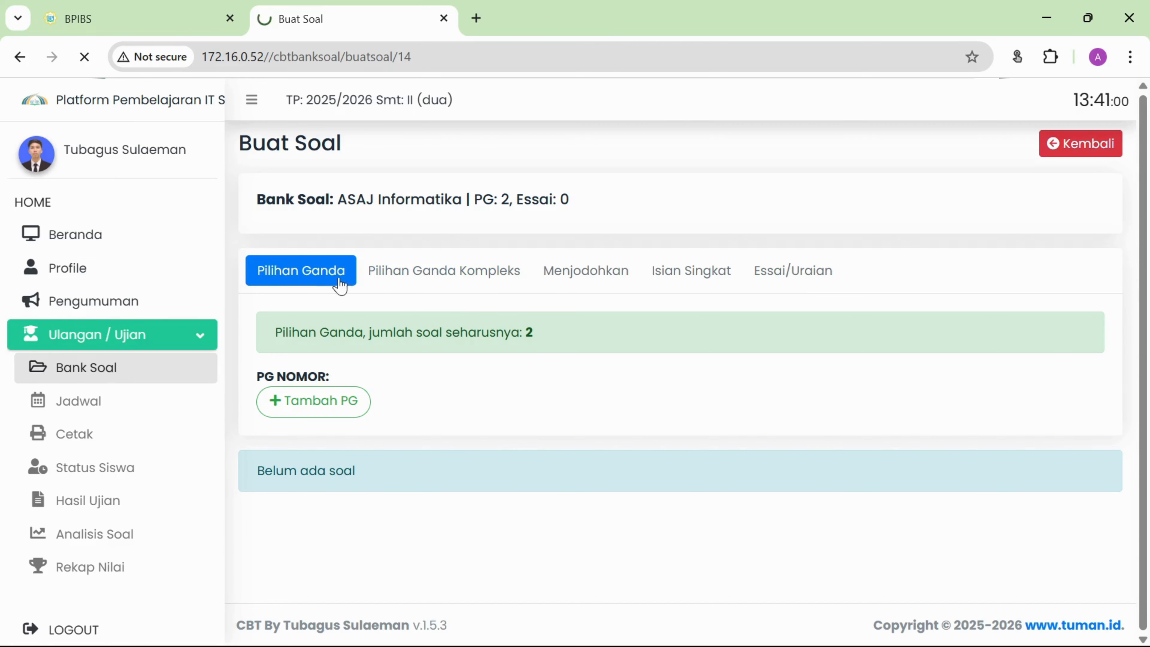
pyautogui.click(304, 279)
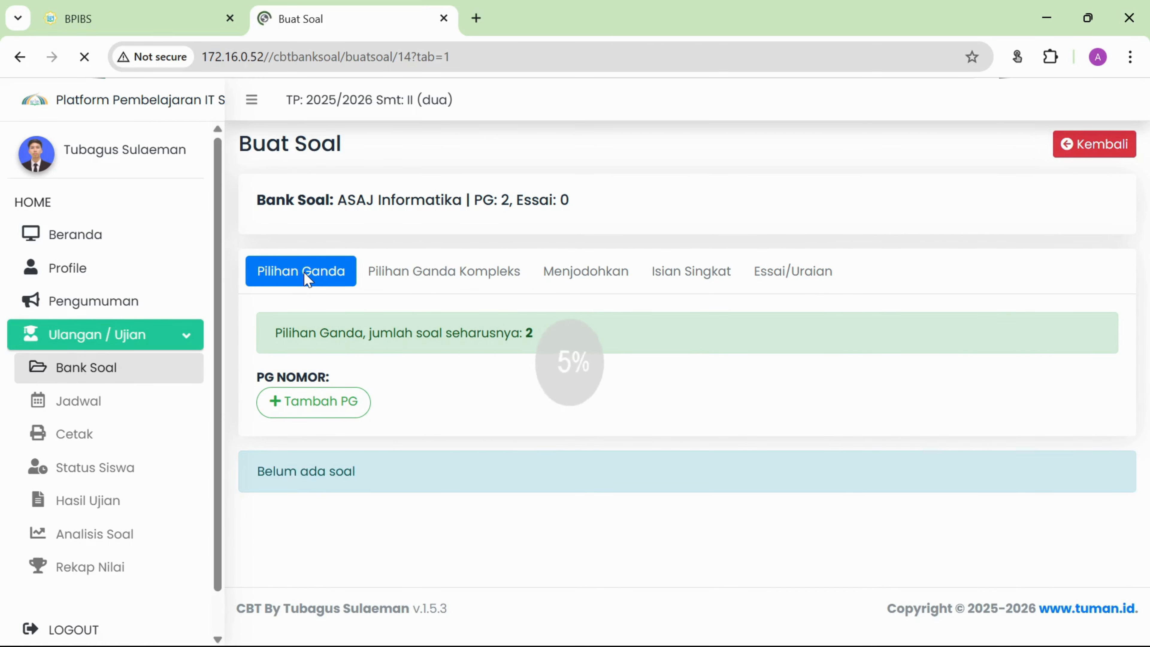
pyautogui.click(323, 409)
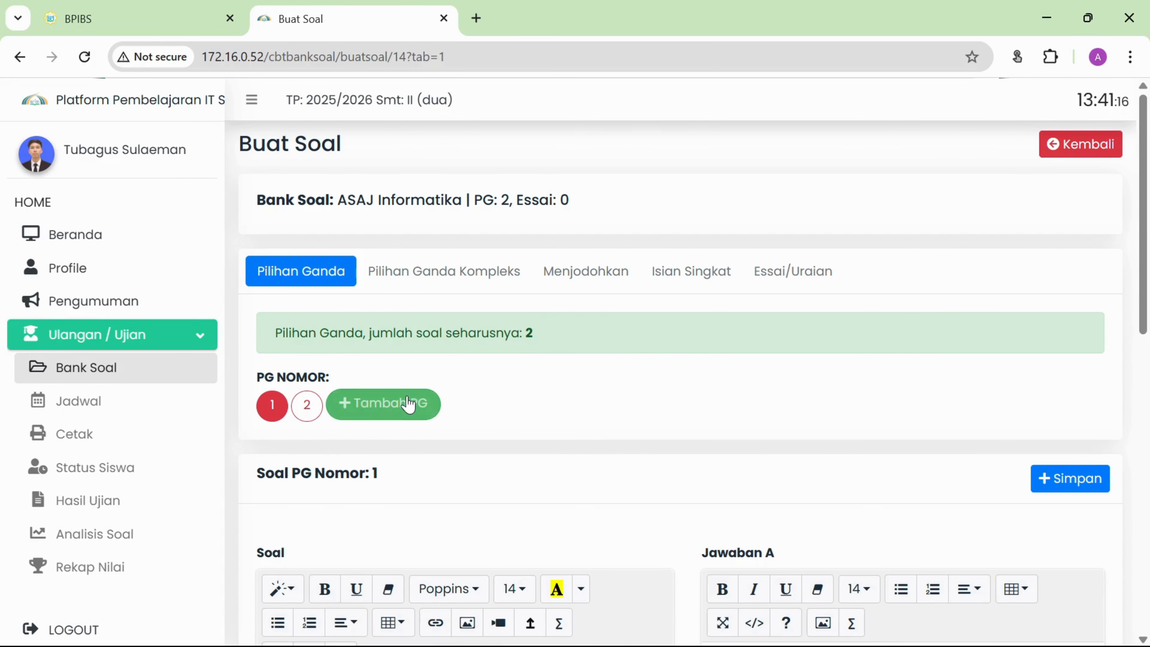
pyautogui.click(306, 409)
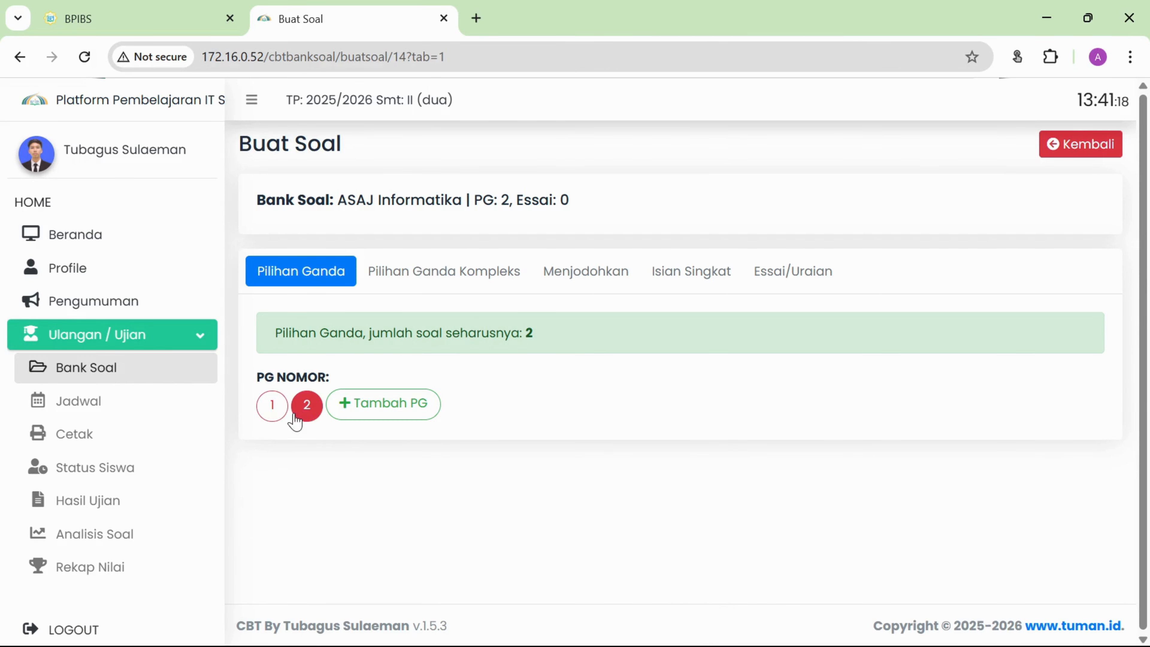
pyautogui.click(270, 404)
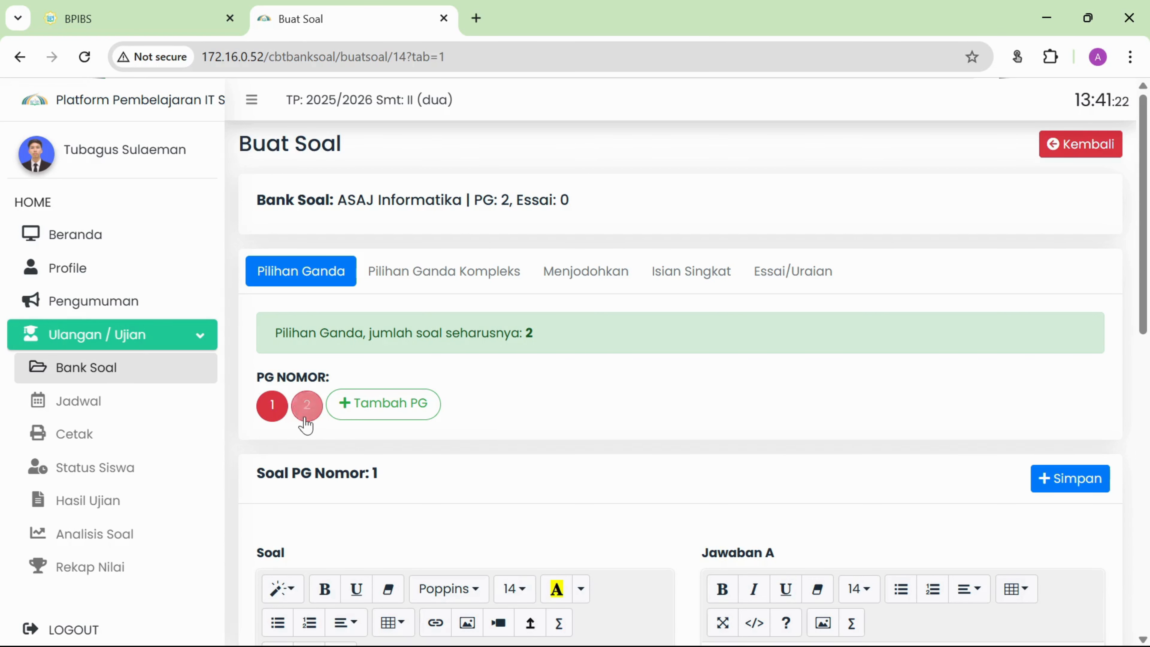
pyautogui.scroll(-3, 569, 423)
# Write question 1 'Apa yang di maksud dengan aplikasi pengolah kata' with answers Ms. Word through Corel Draw.
pyautogui.scroll(-3, 569, 424)
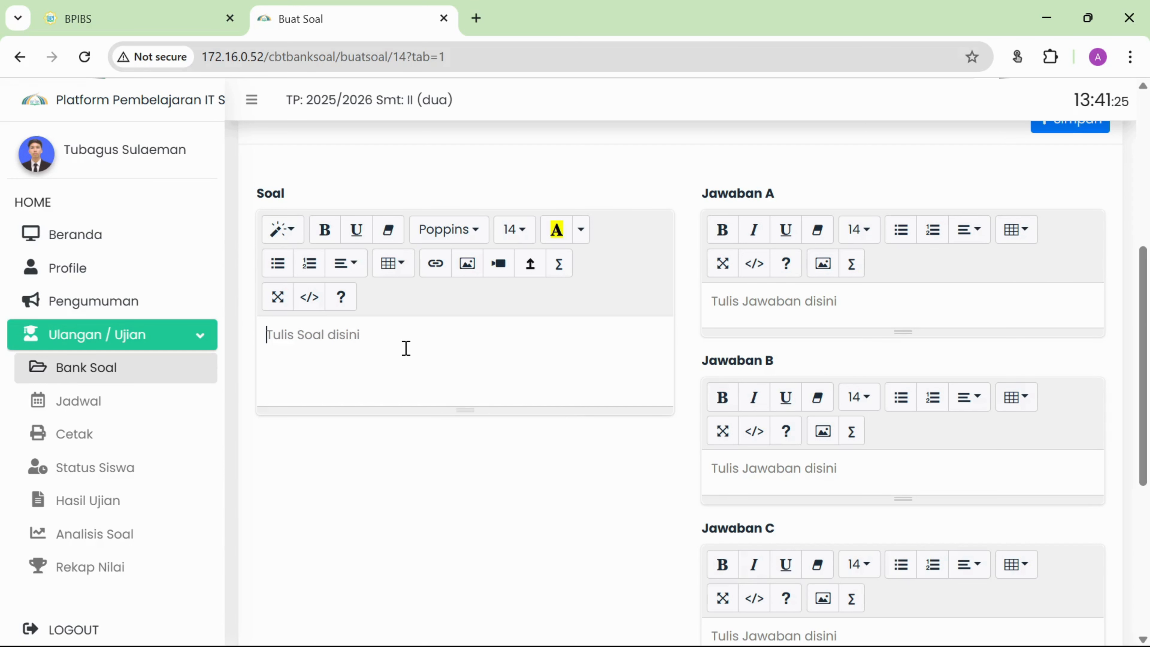
pyautogui.write('Apa yan')
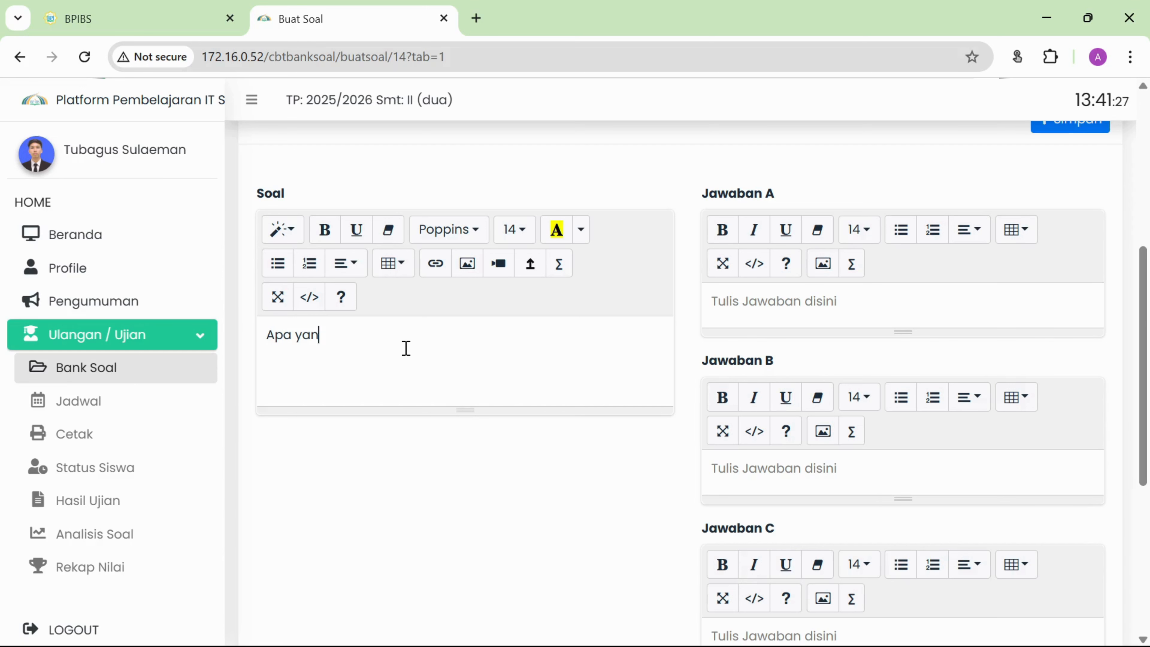
pyautogui.write('g di')
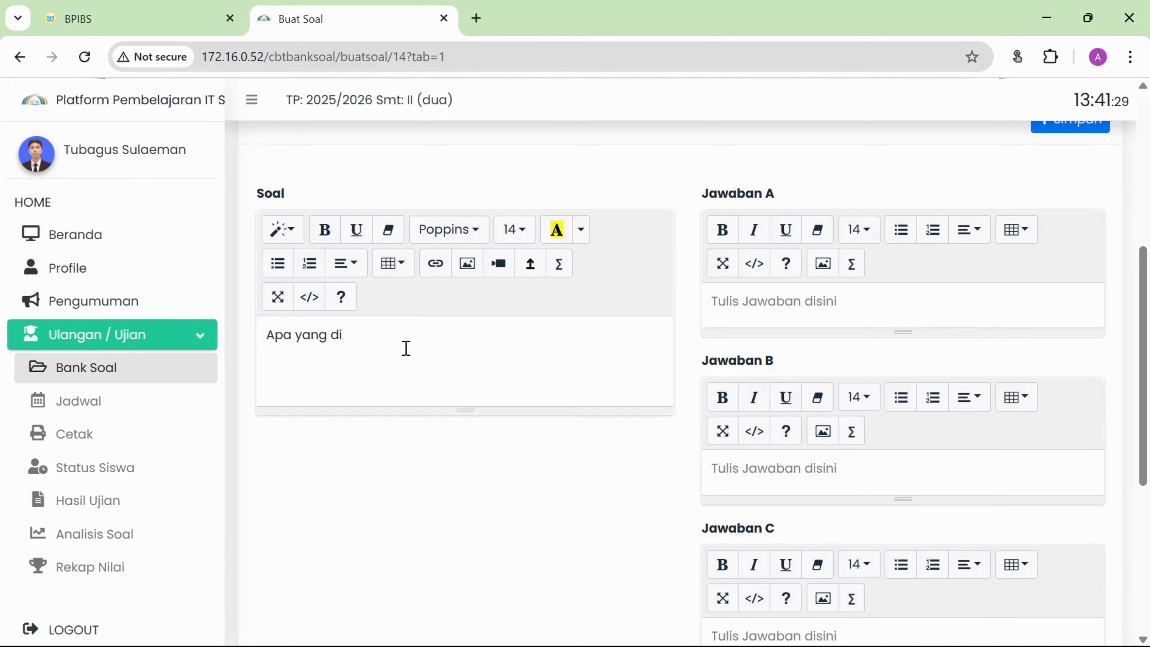
pyautogui.write(' maksud de')
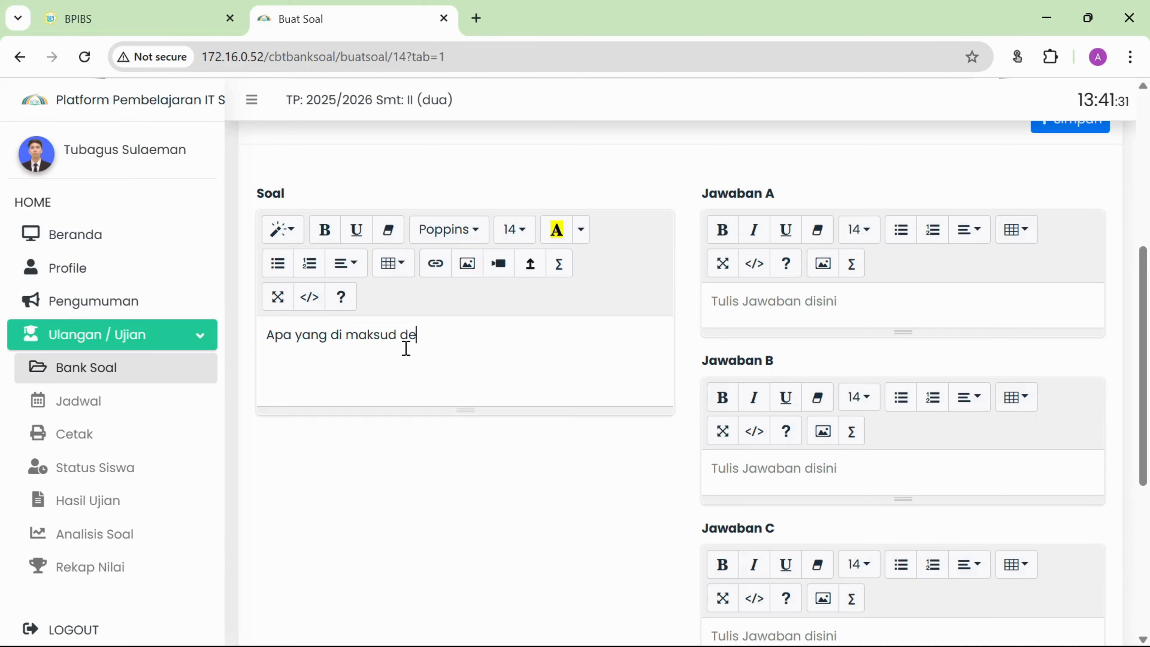
pyautogui.write('ngan apl')
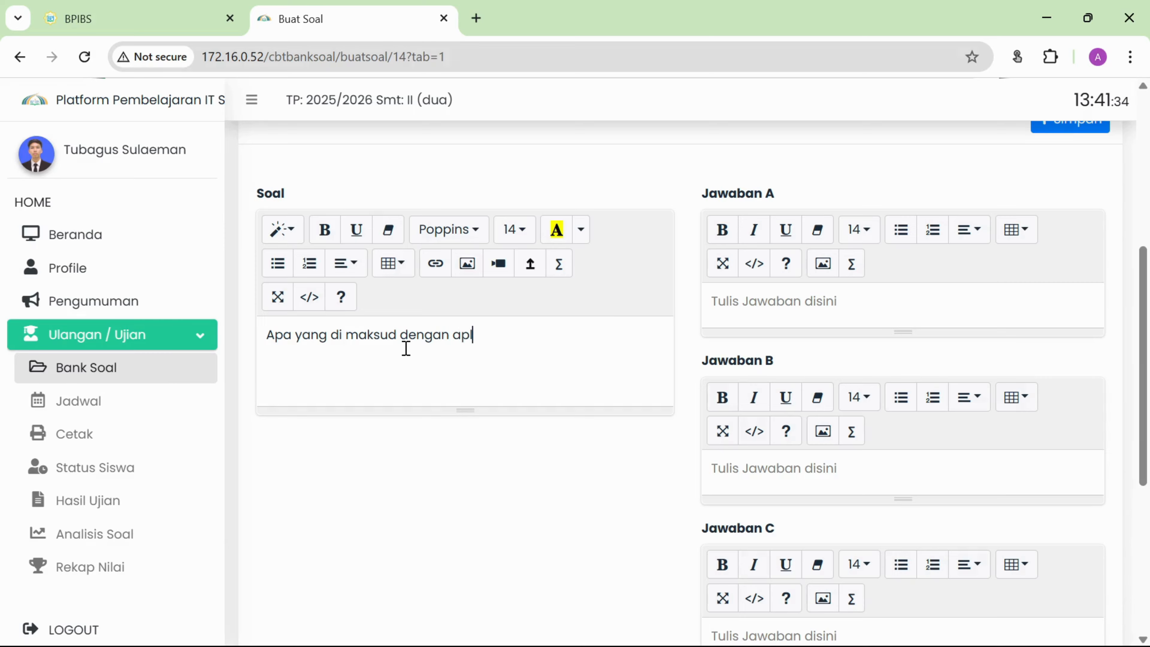
pyautogui.write('ikasi pengolah kata?')
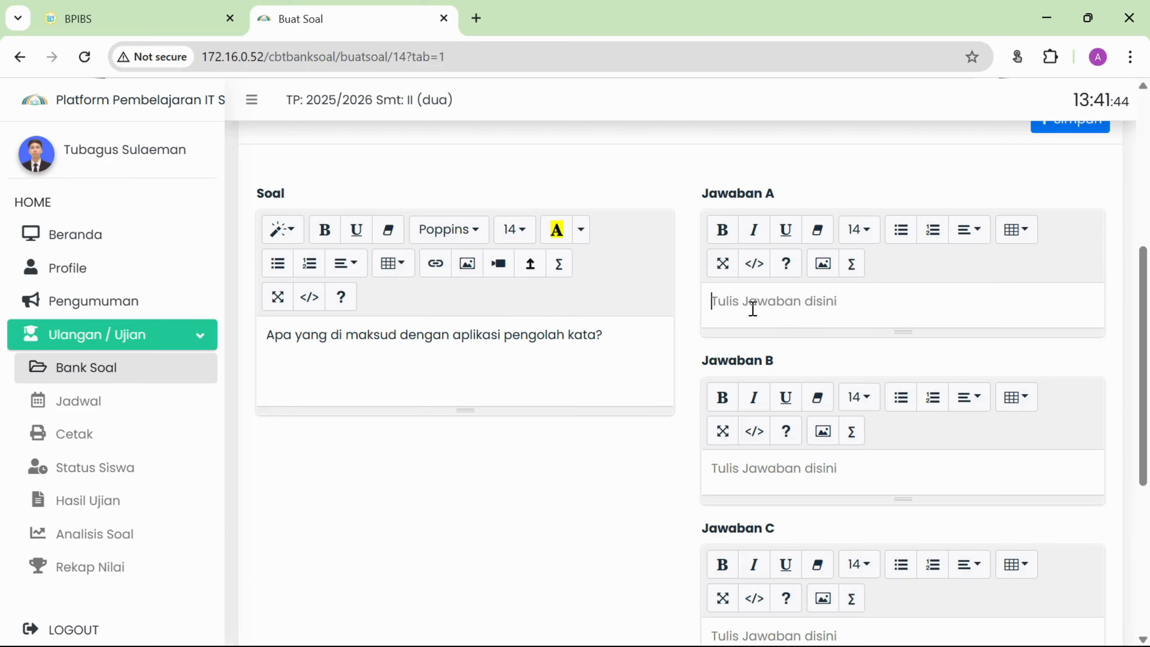
pyautogui.write('Ms. W')
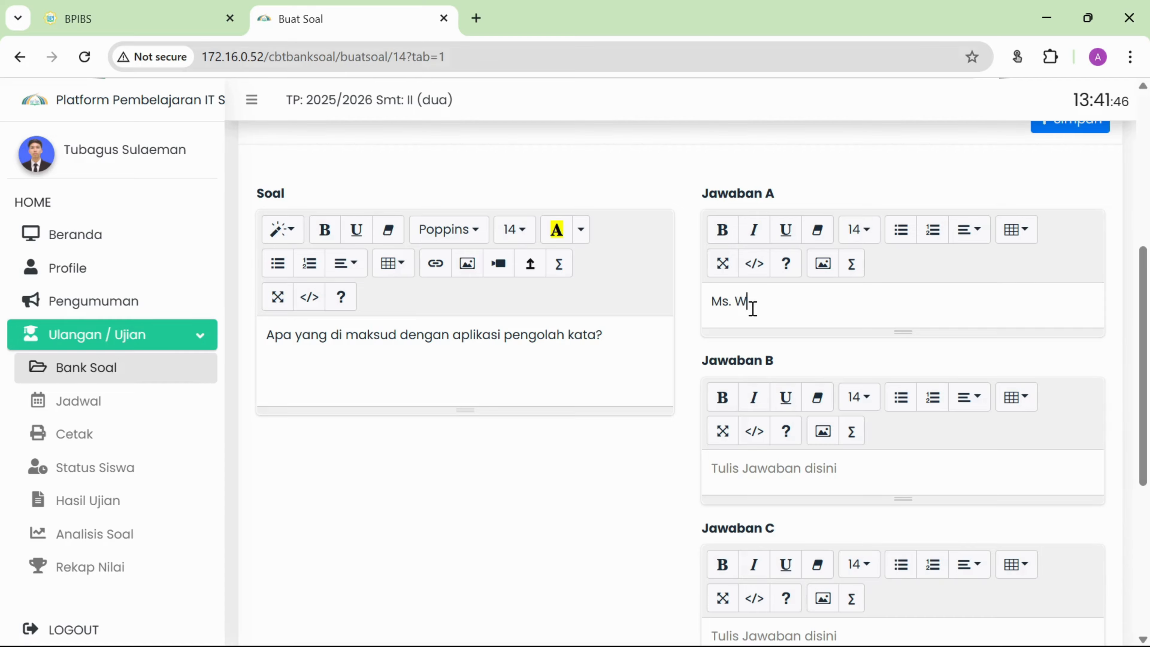
pyautogui.write('ord')
pyautogui.click(790, 472)
pyautogui.write('Ms. ')
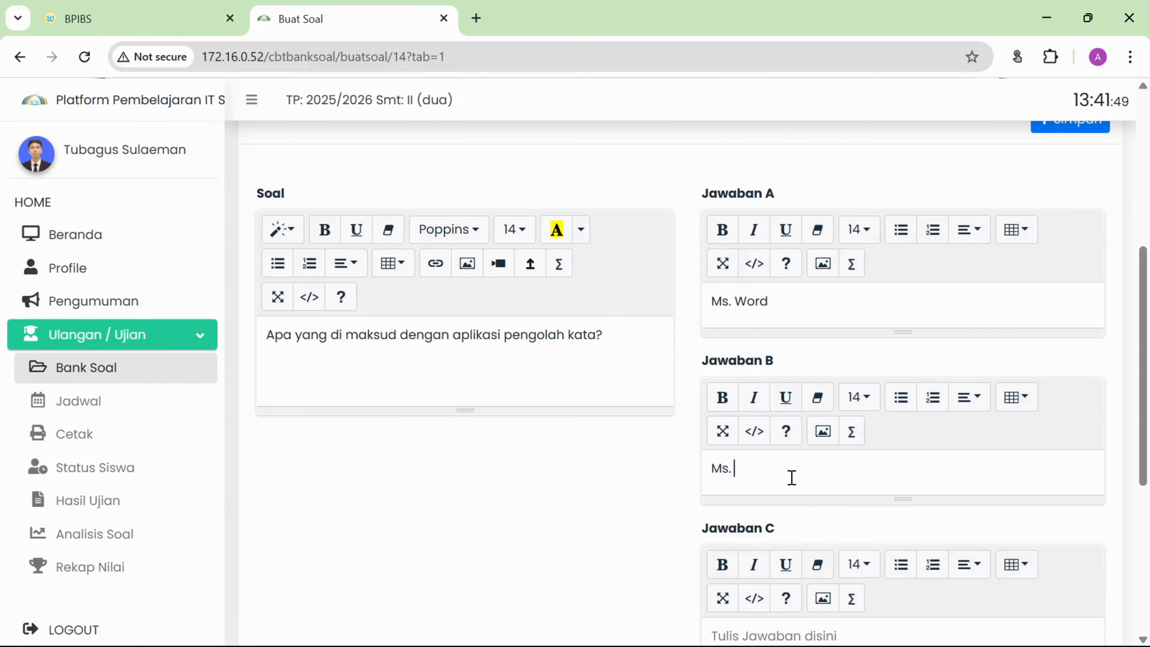
pyautogui.write('Excel')
pyautogui.scroll(-5, 792, 475)
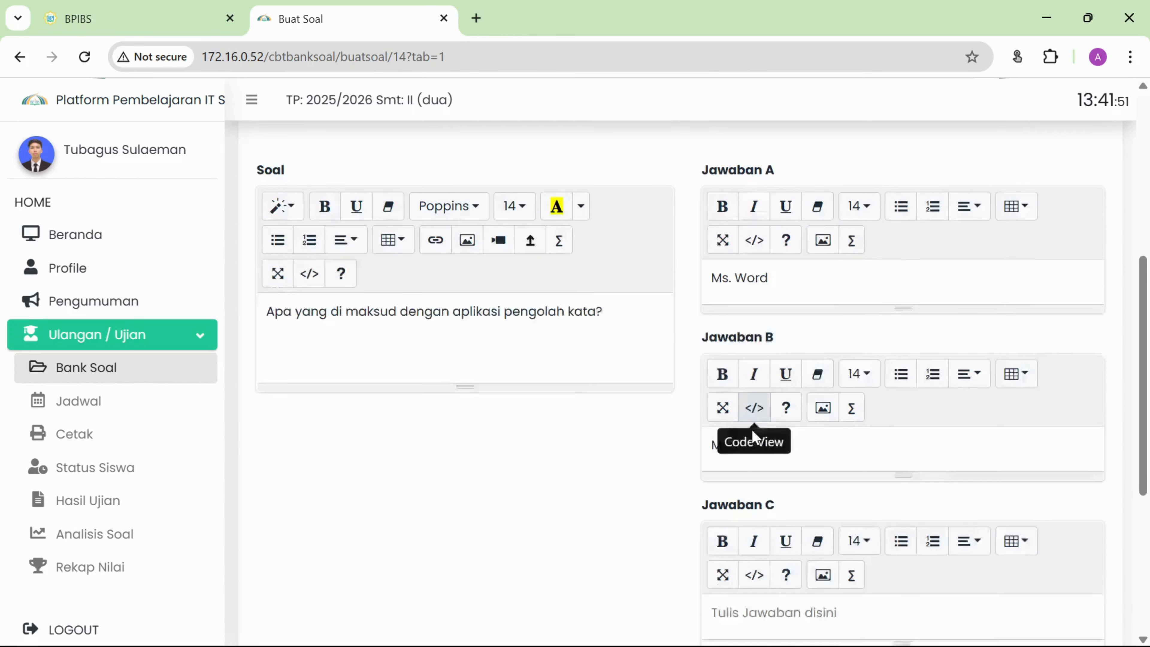
pyautogui.click(793, 384)
pyautogui.write('Power Point')
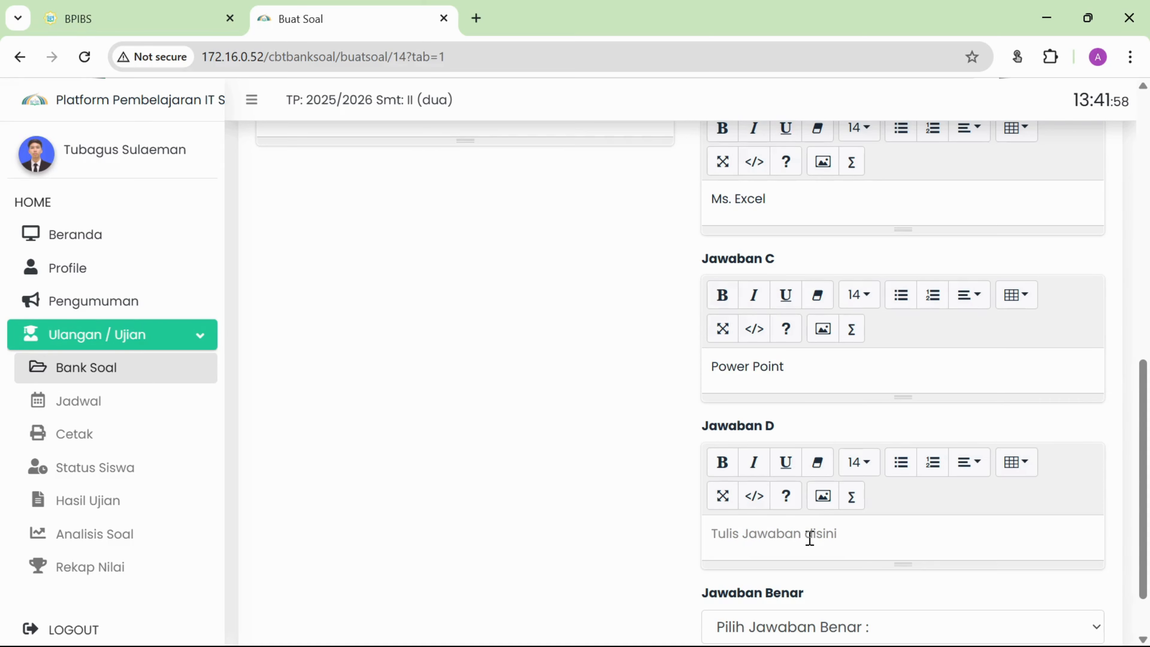
pyautogui.write('Corel ')
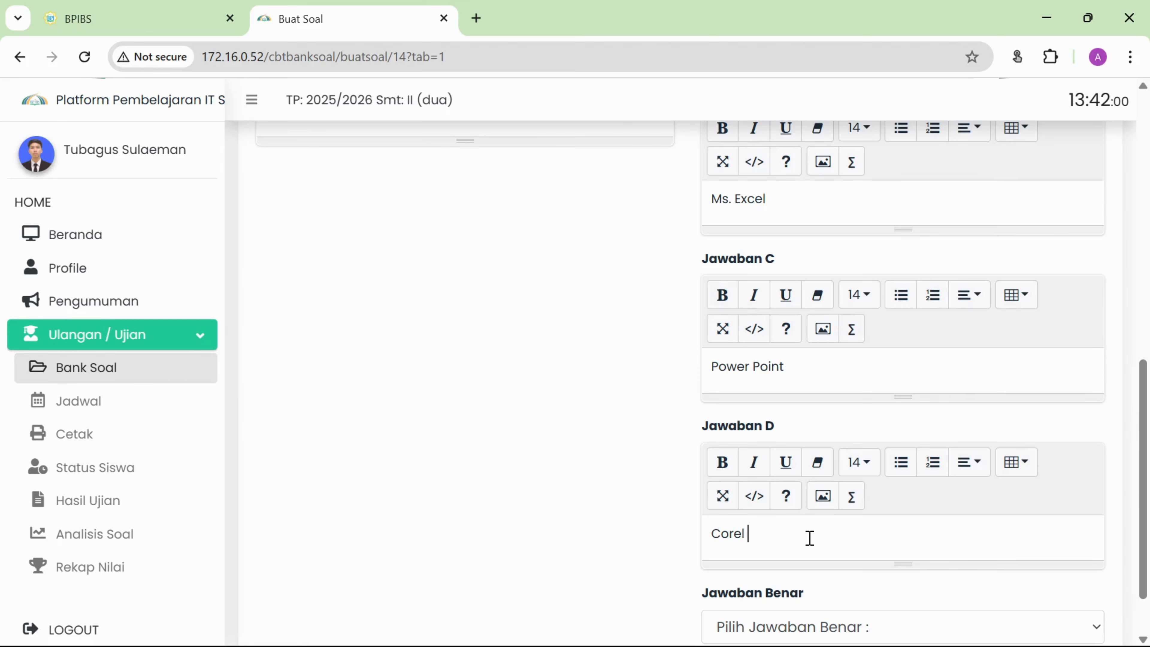
pyautogui.write('Draw')
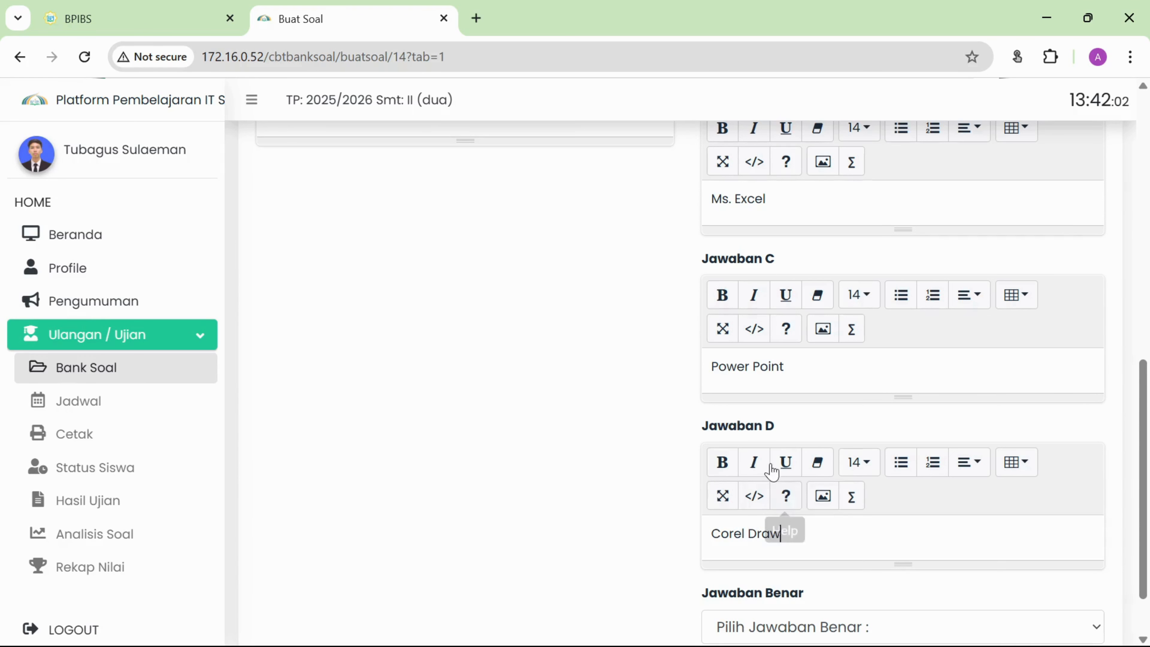
# Set A as question 1's correct answer.
pyautogui.scroll(-2, 716, 480)
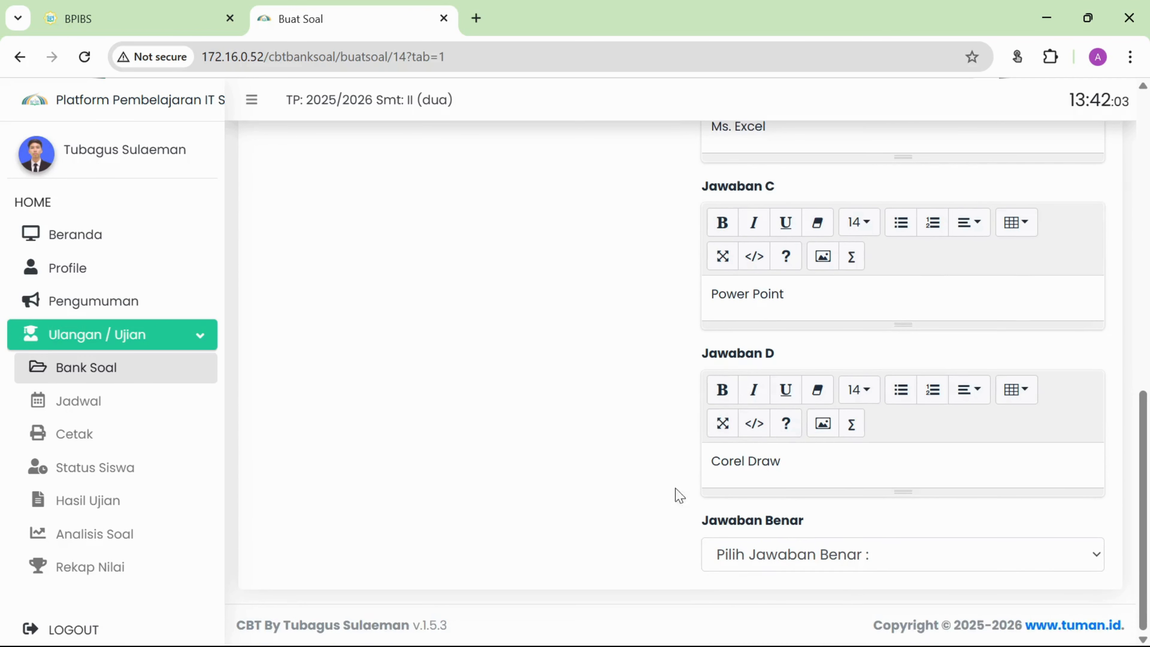
pyautogui.click(865, 556)
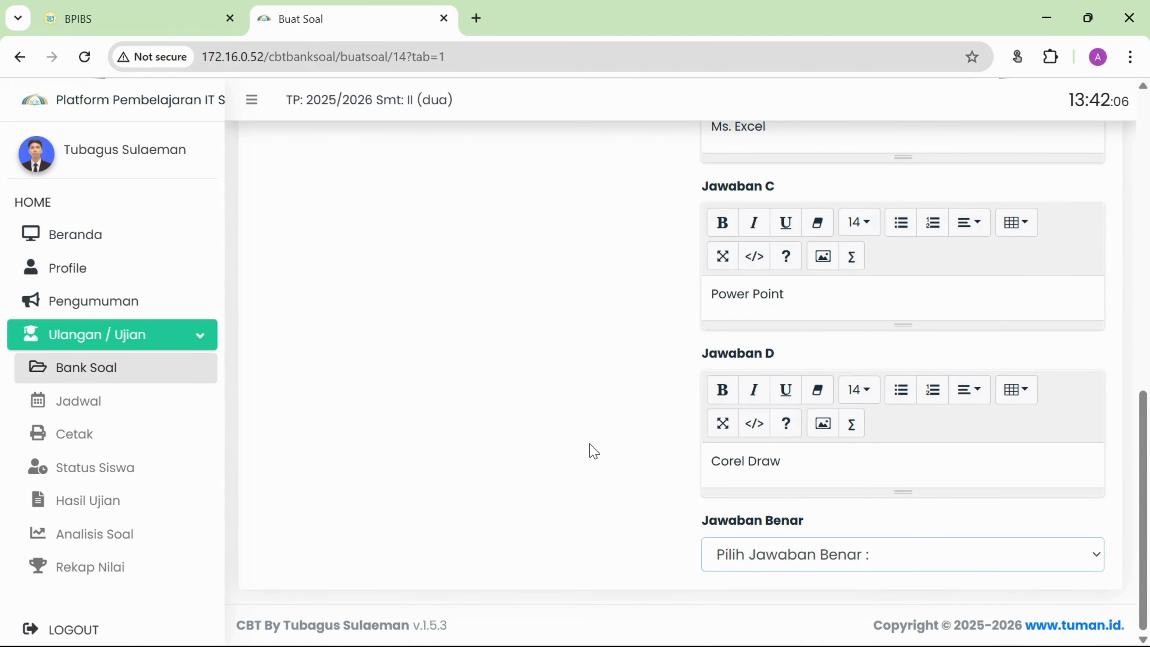
pyautogui.scroll(7, 597, 451)
pyautogui.scroll(-1, 770, 274)
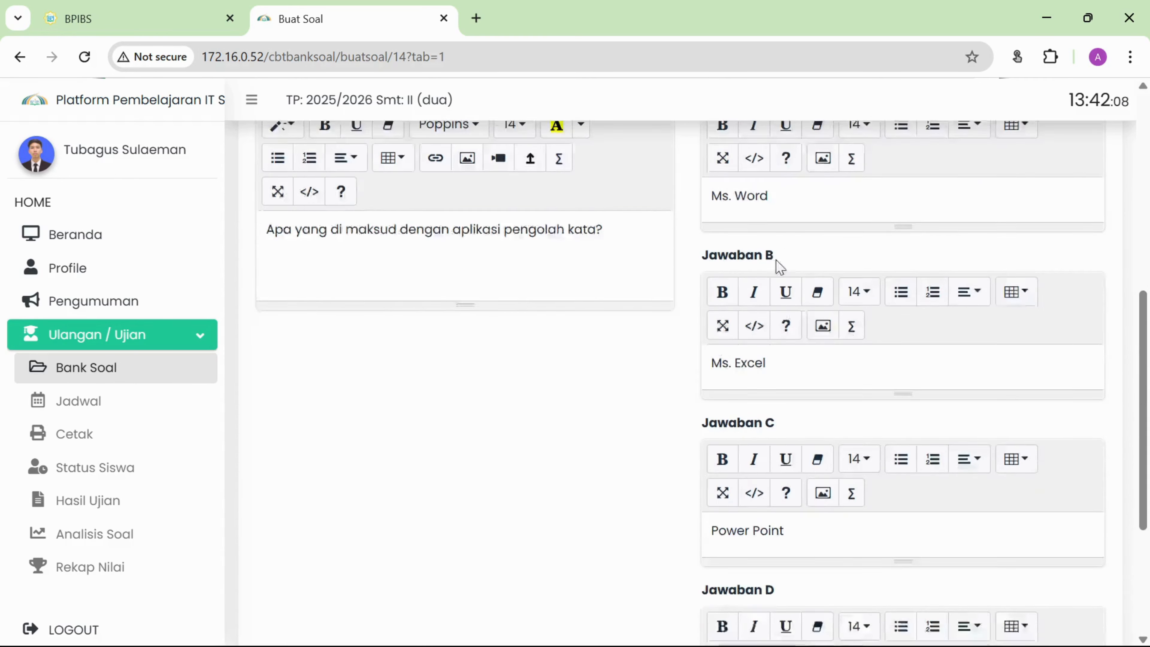
pyautogui.scroll(-7, 777, 268)
pyautogui.press('Down')
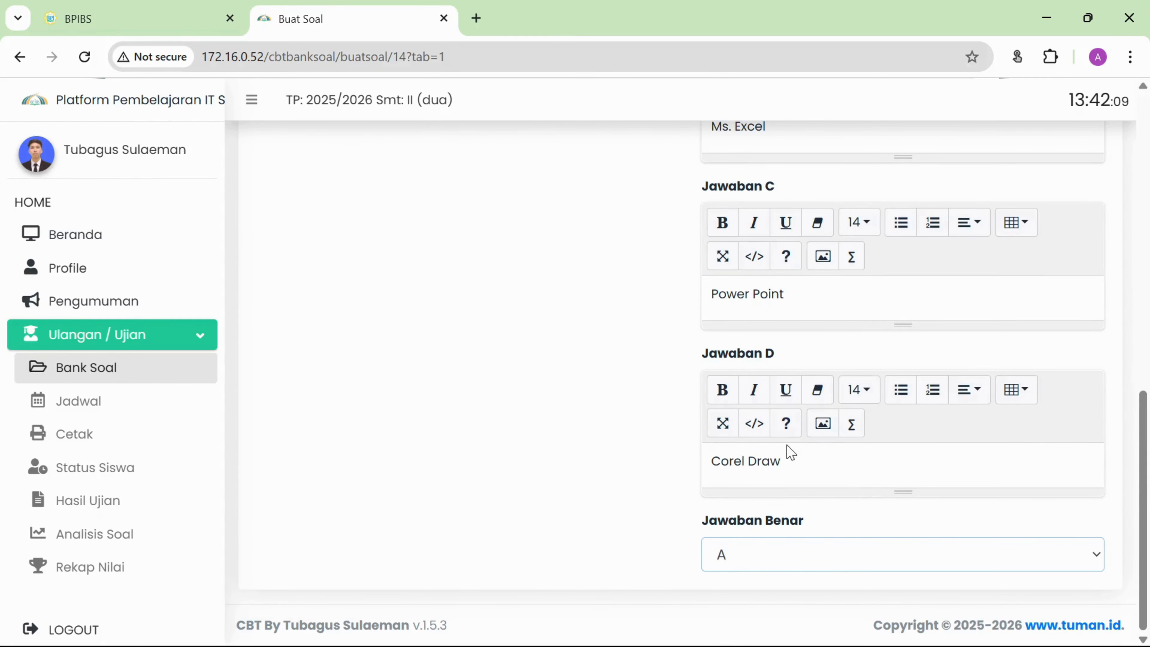
pyautogui.scroll(12, 643, 478)
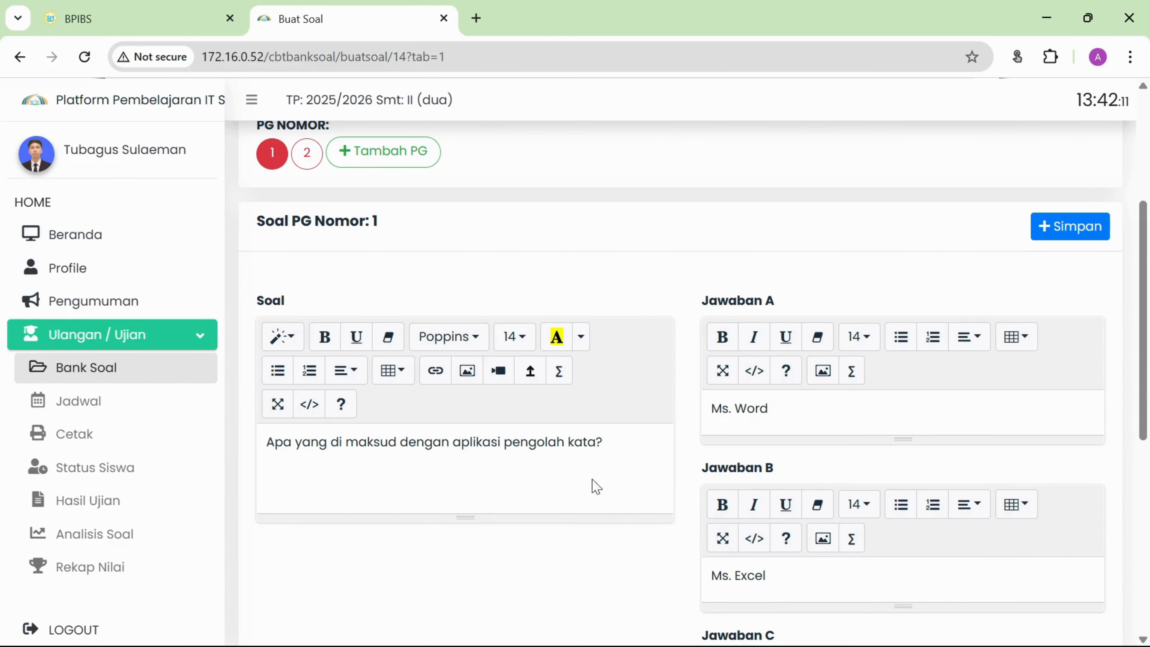
pyautogui.scroll(5, 429, 226)
# Save multiple-choice question 1 and confirm it is stored in slot 1.
pyautogui.click(307, 334)
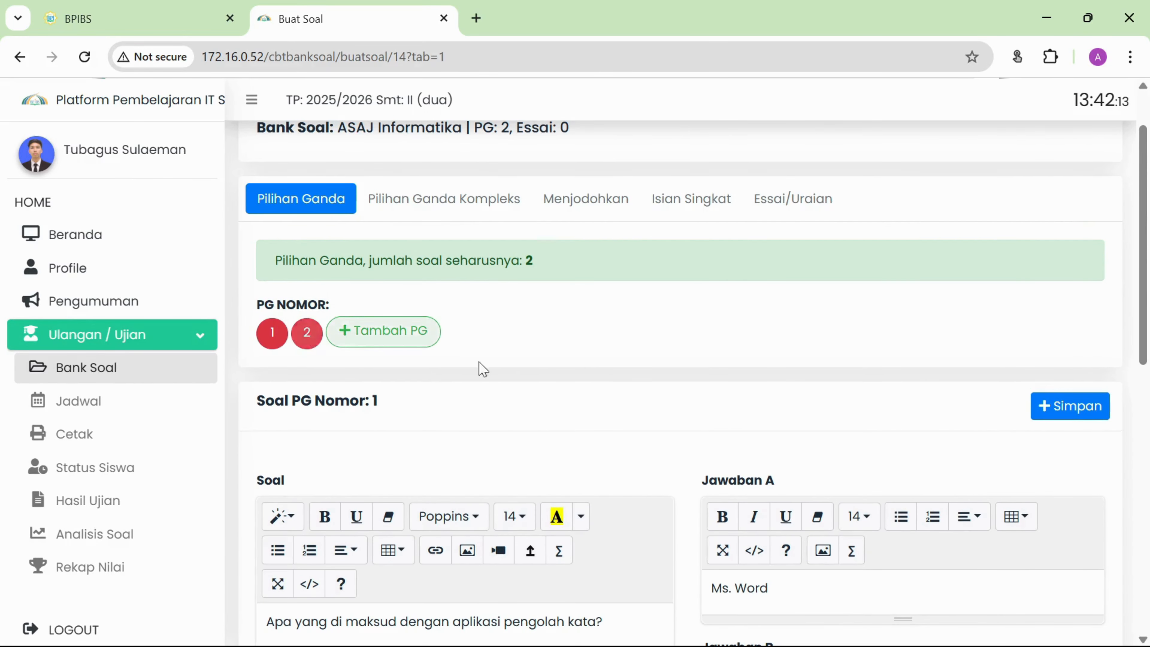
pyautogui.click(1069, 410)
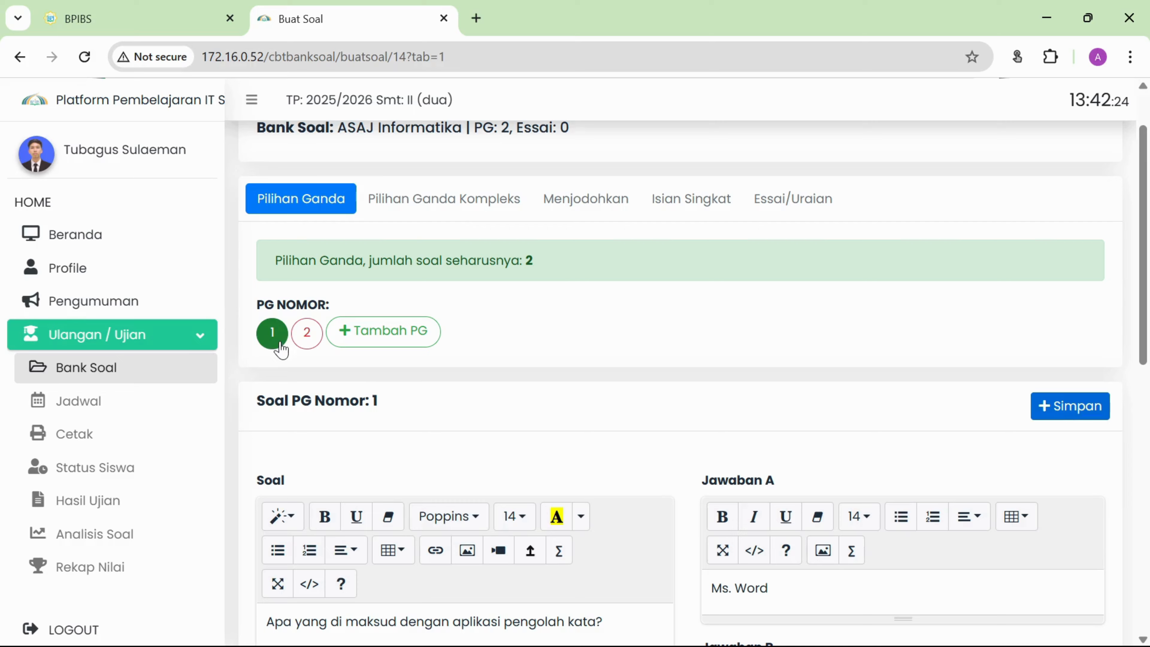
pyautogui.click(307, 334)
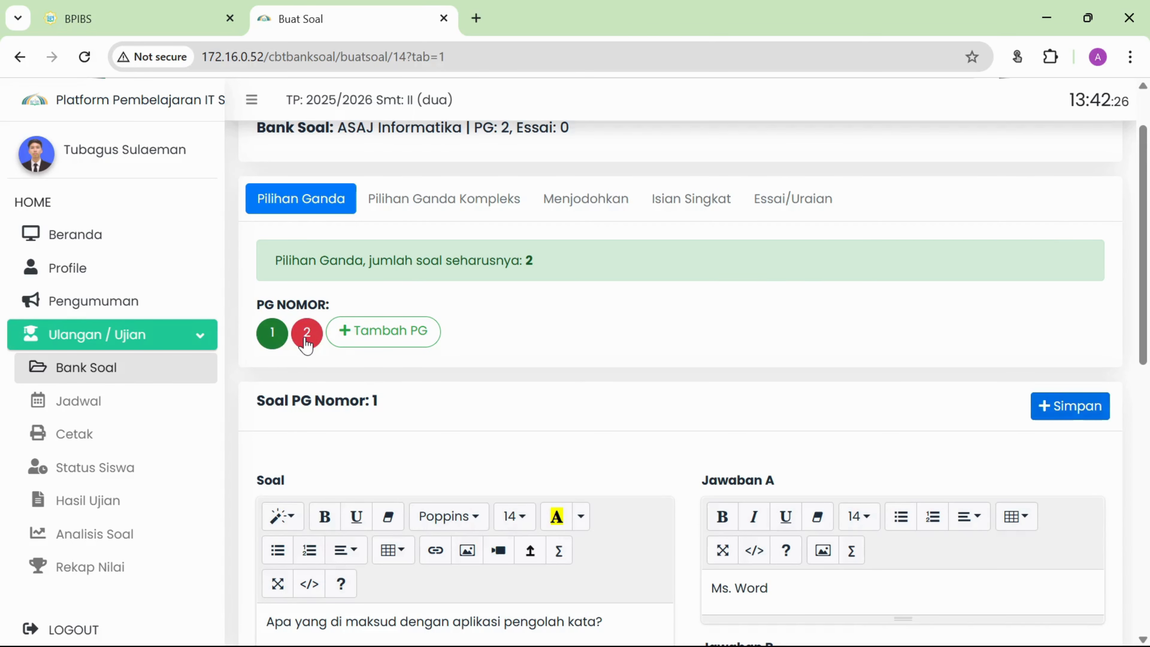
pyautogui.click(268, 413)
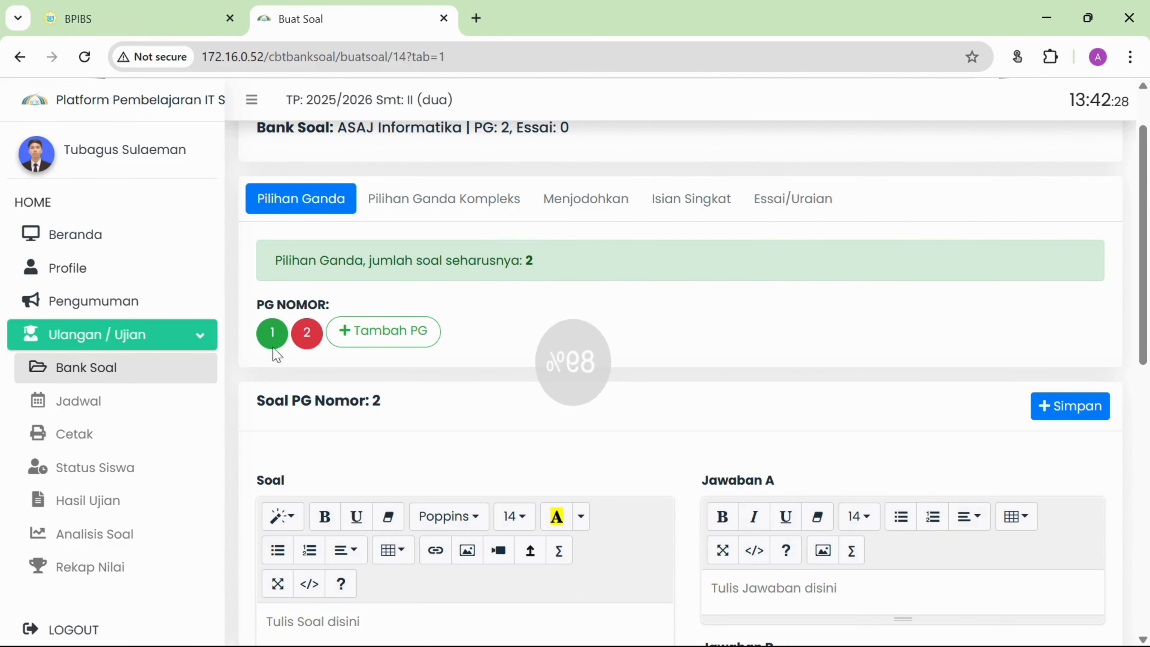
pyautogui.click(306, 333)
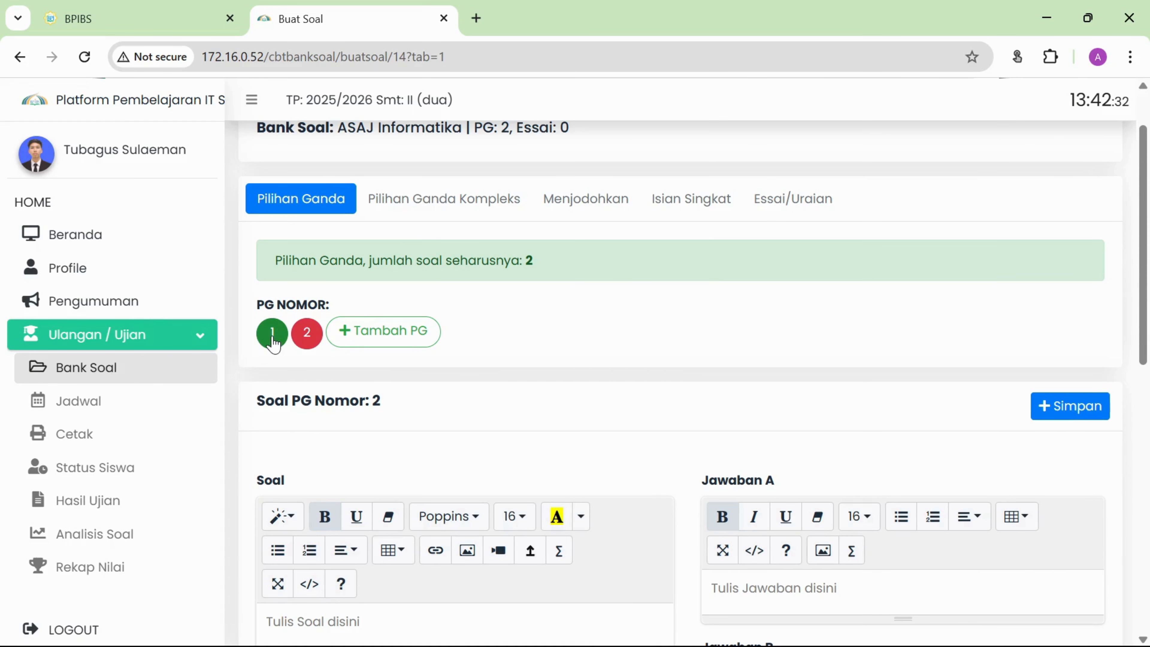
pyautogui.click(272, 334)
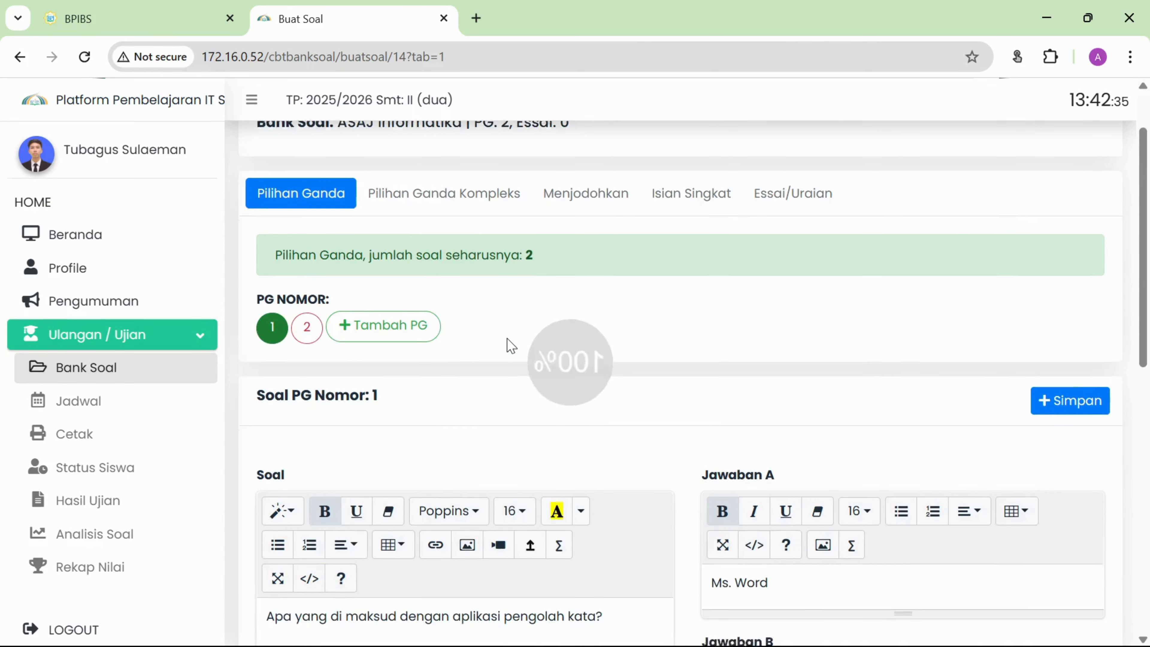
# Check the saved question 1 text, then load the blank question 2 form.
pyautogui.scroll(5, 441, 194)
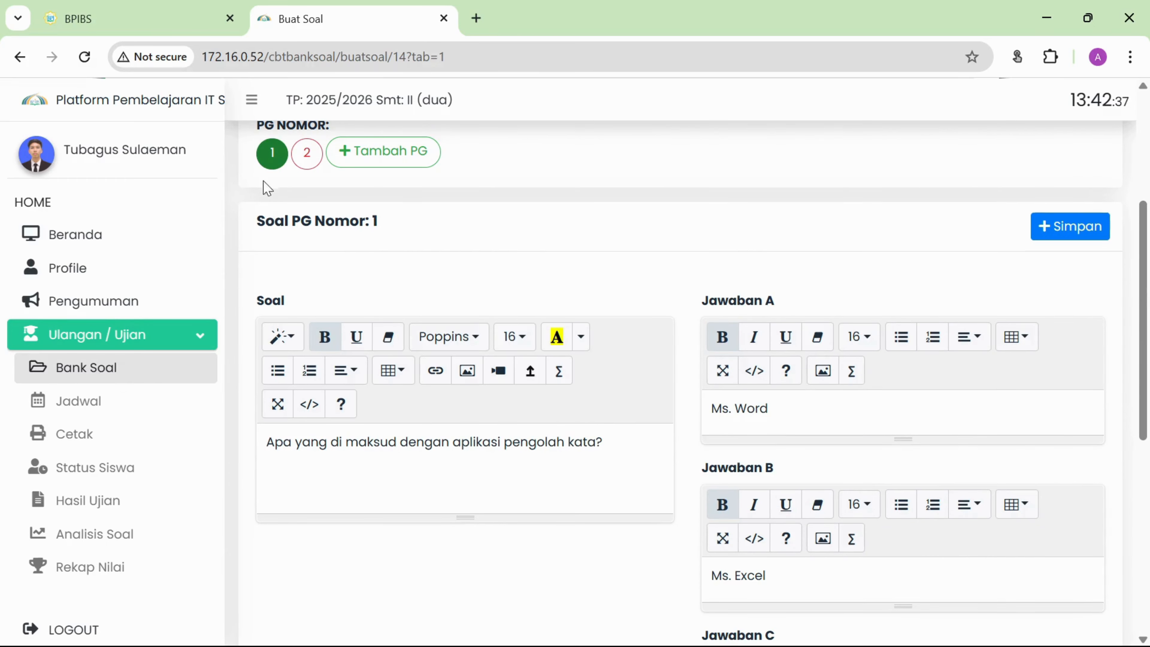
pyautogui.click(374, 442)
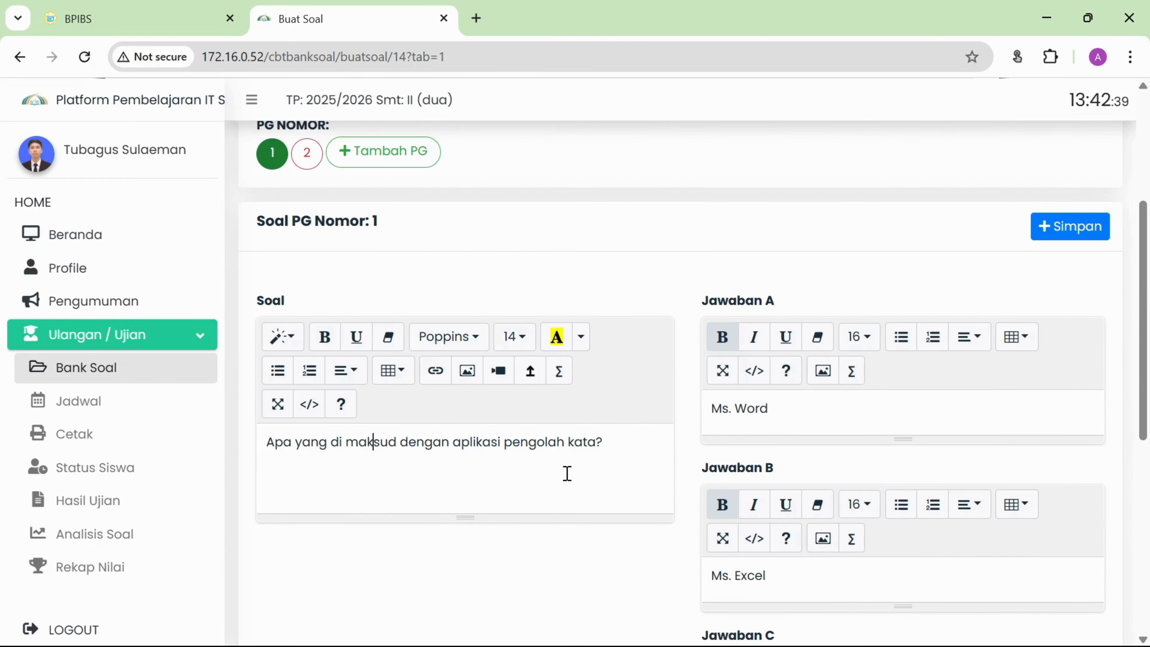
pyautogui.scroll(3, 630, 457)
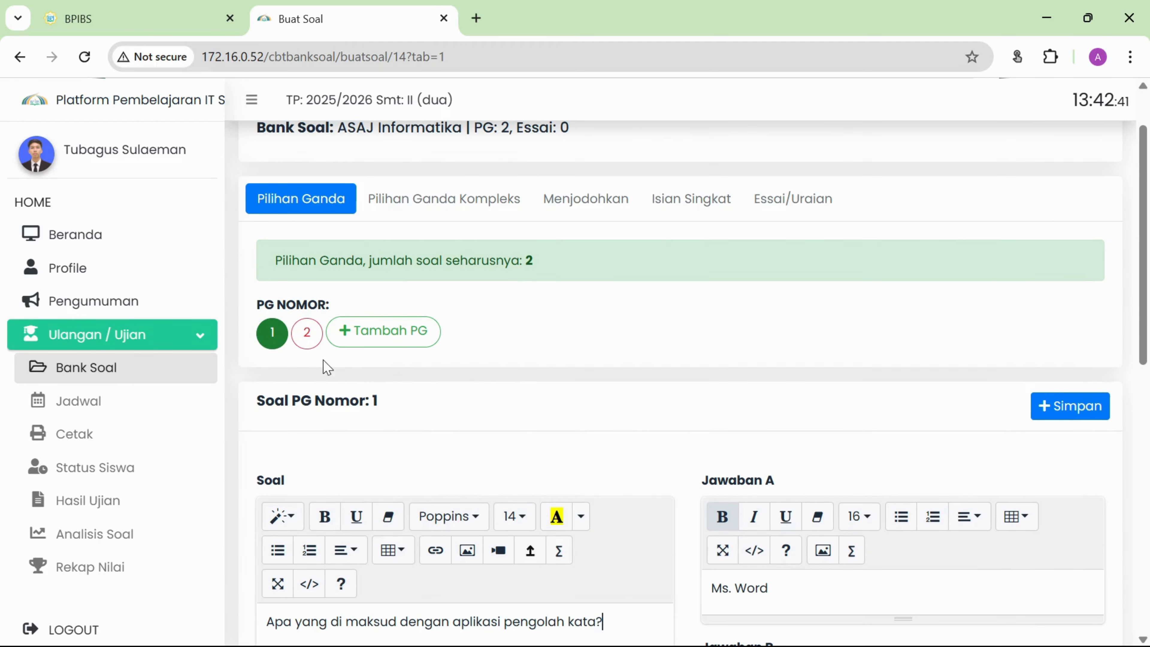
pyautogui.click(304, 335)
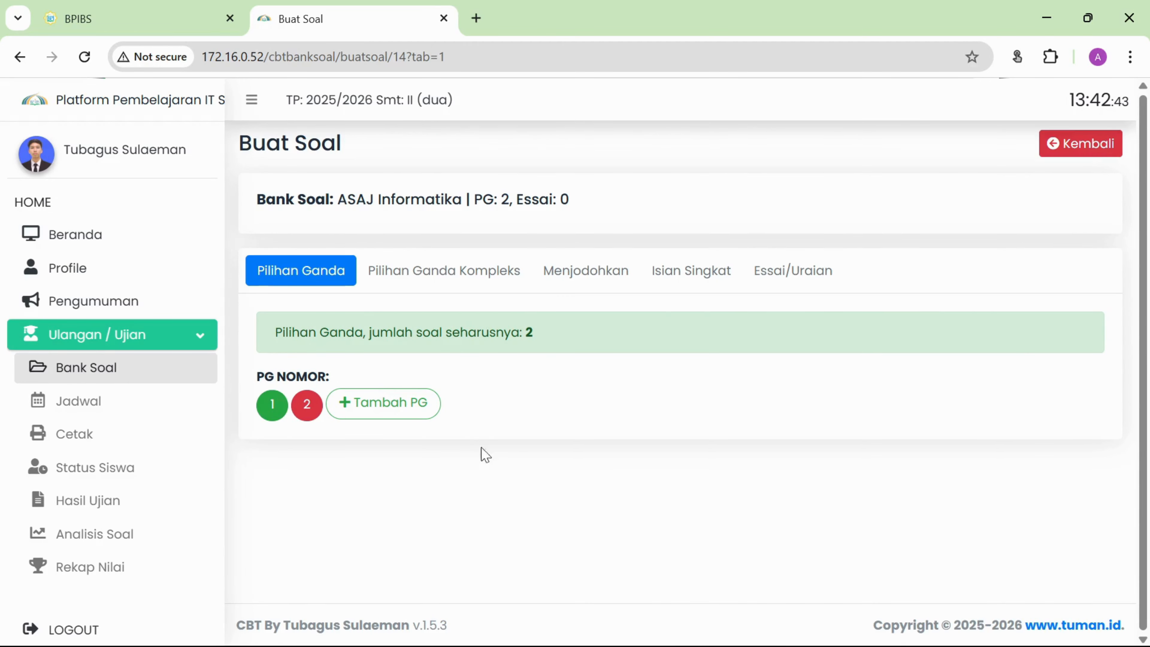
# Write question 2 'Aplikasi pengolah angka' with answers A–D, starting Ms. Word and Power Point.
pyautogui.scroll(-7, 602, 402)
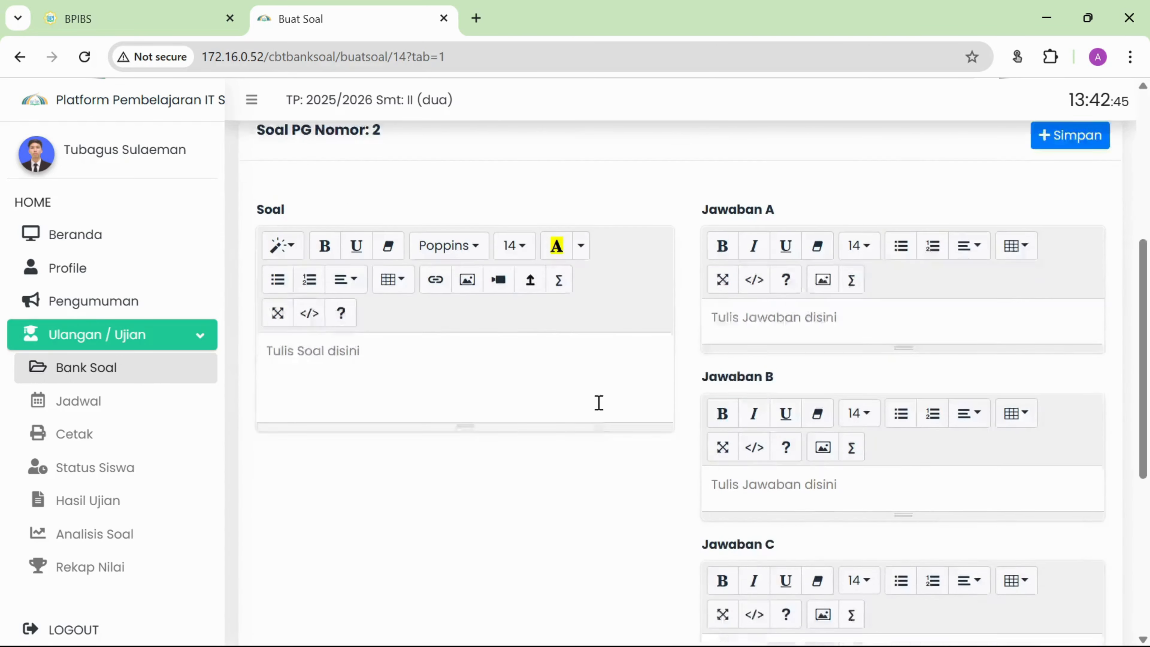
pyautogui.write('A')
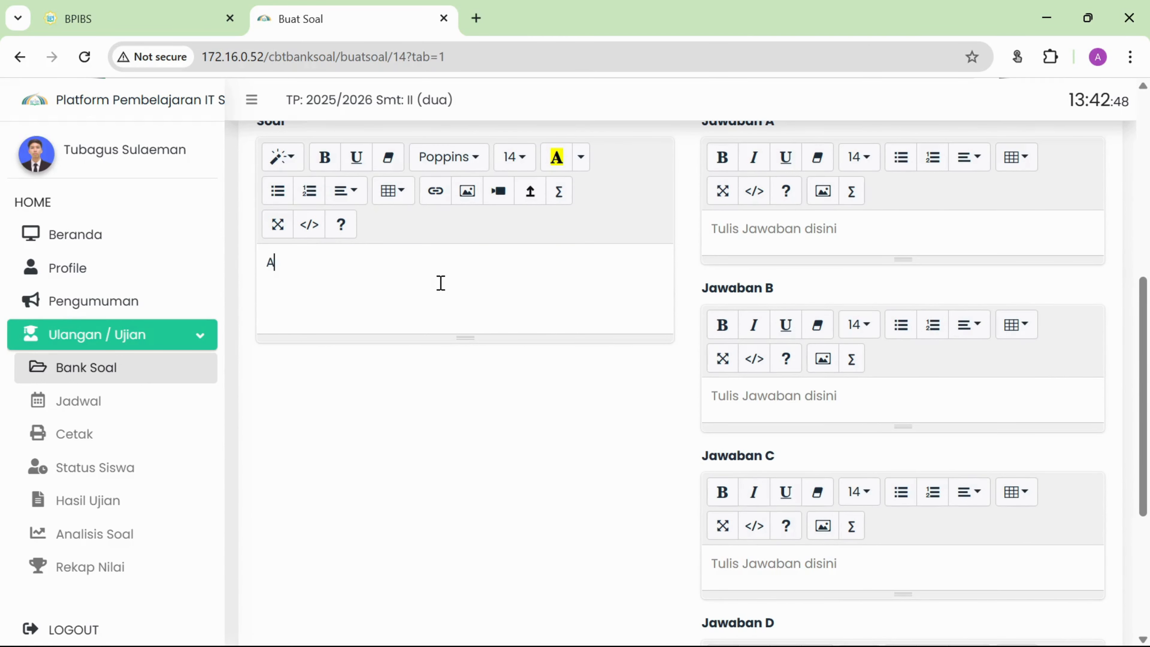
pyautogui.write('plikasi pengolah angka')
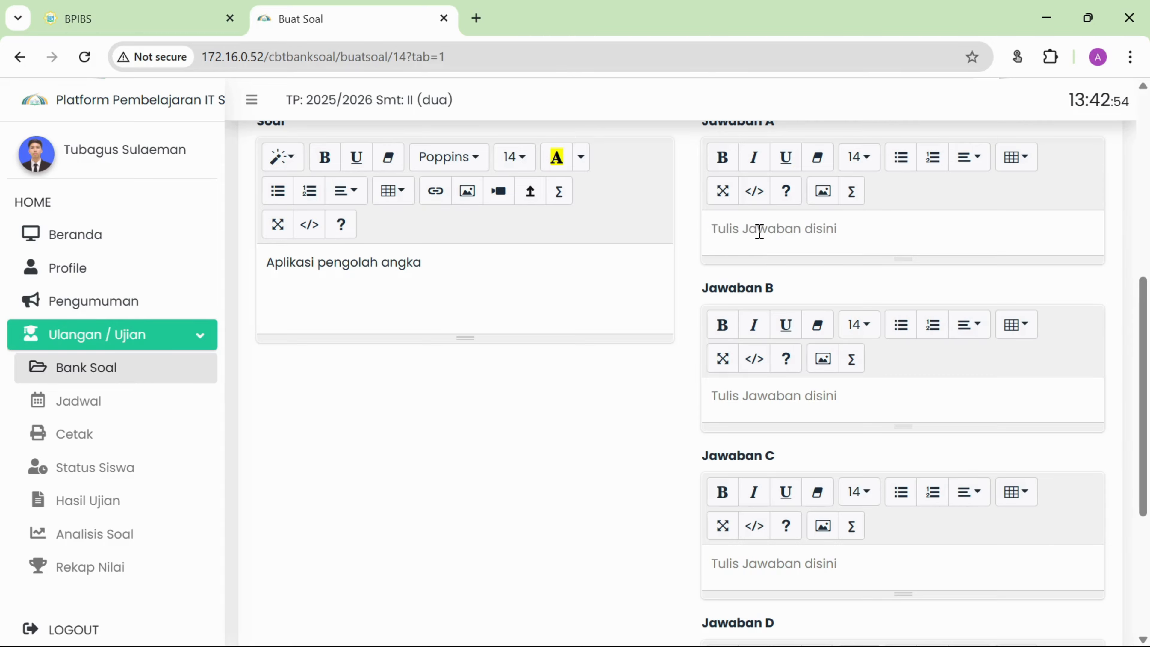
pyautogui.write('Ms.')
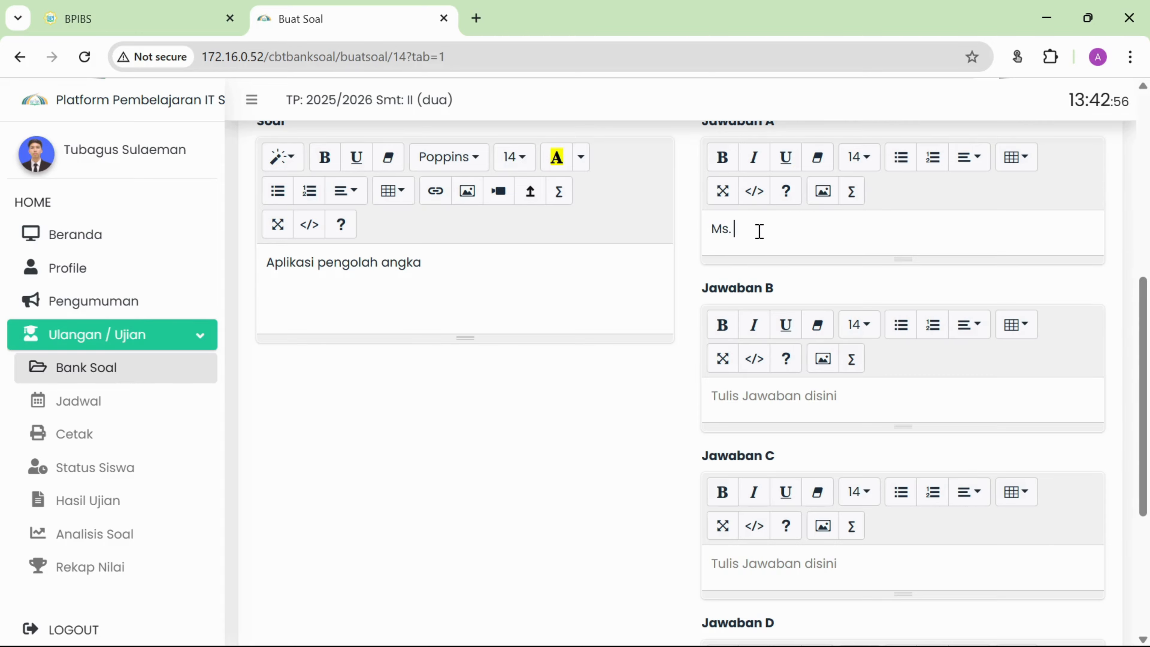
pyautogui.write(' Word')
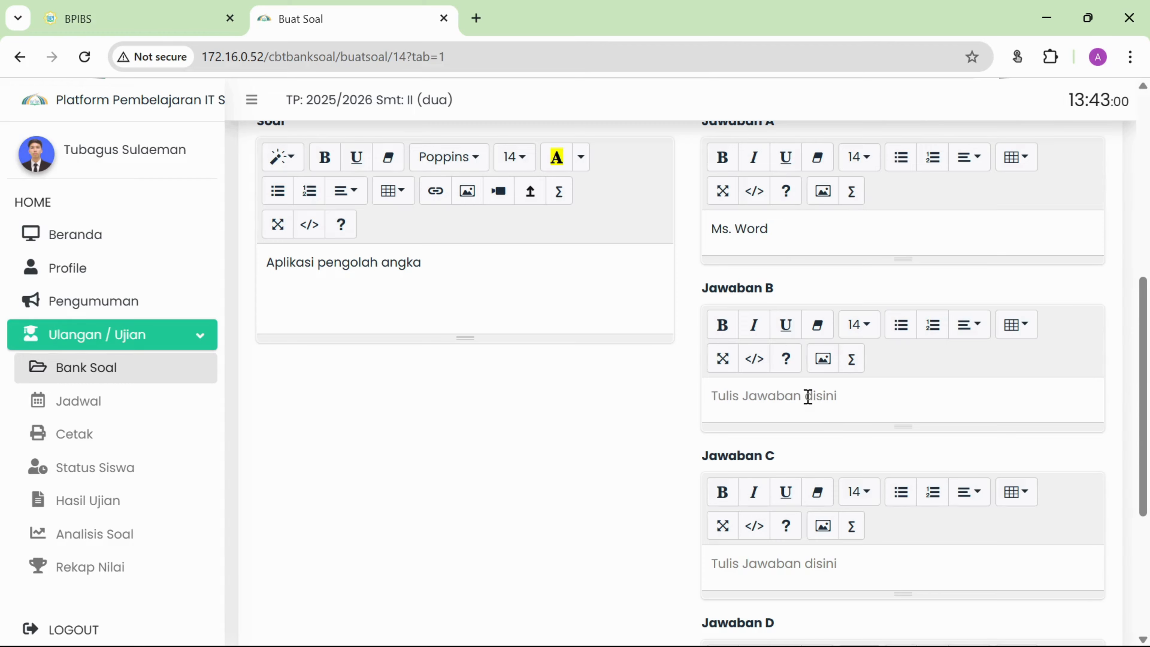
pyautogui.write('Power ')
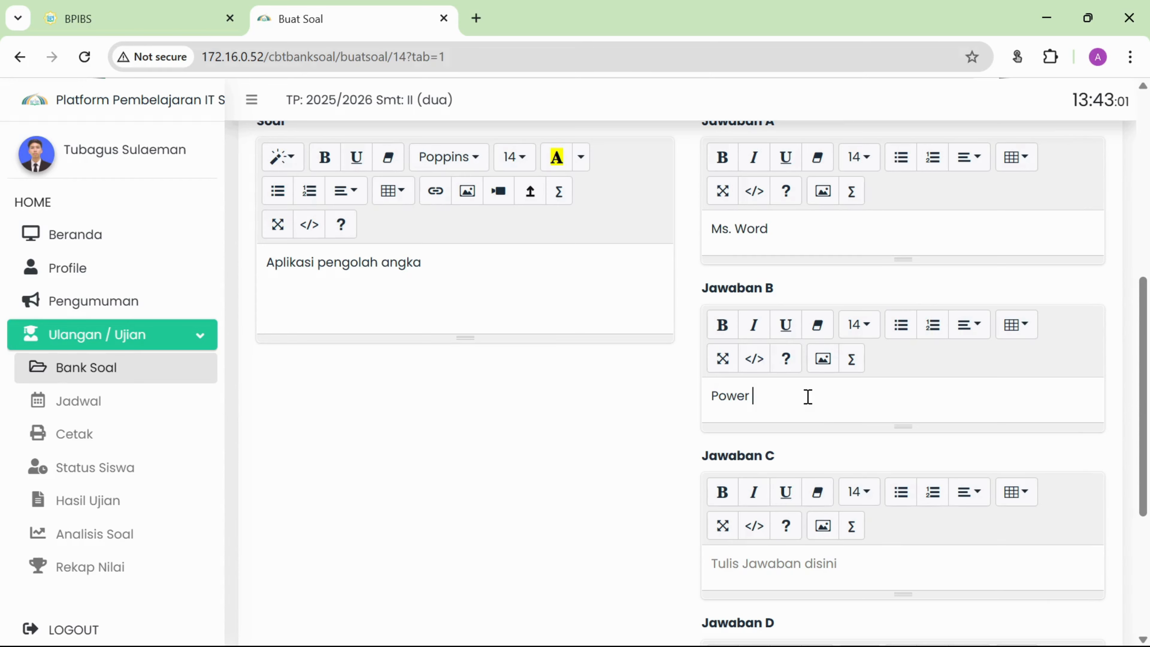
pyautogui.write('Point')
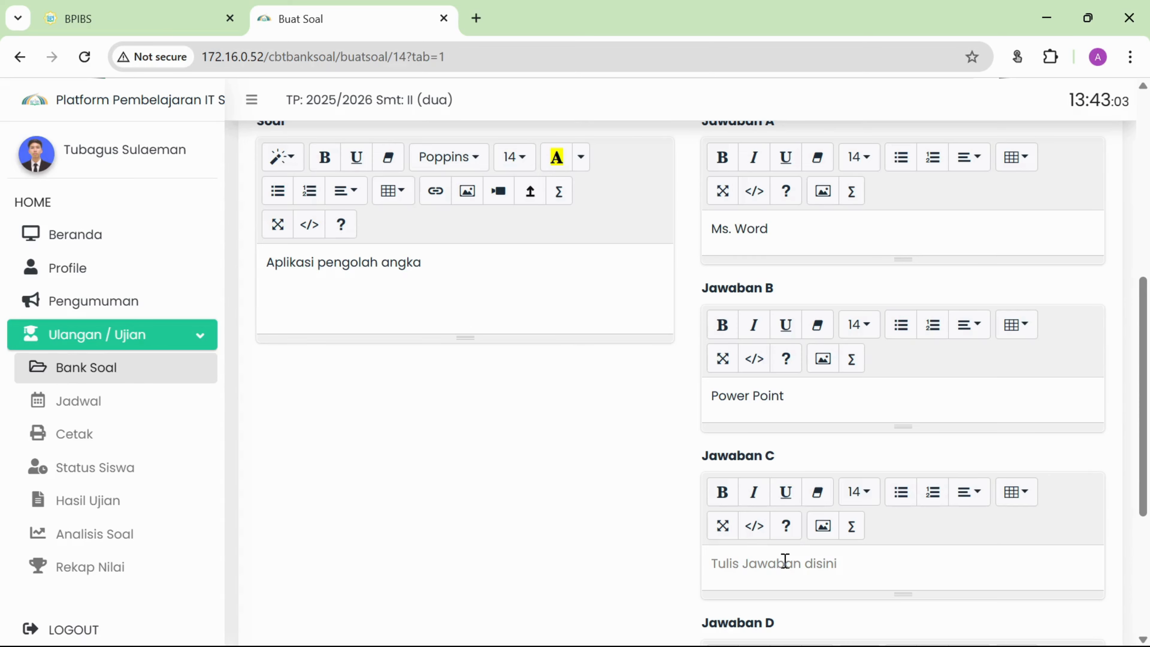
pyautogui.write('Photo')
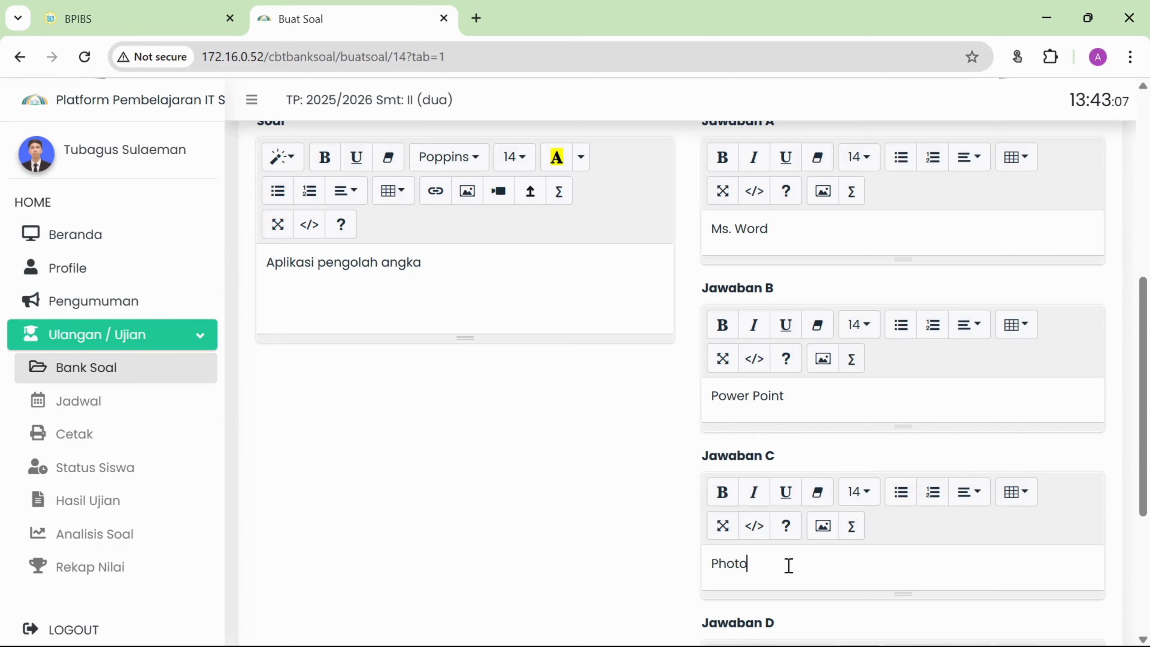
pyautogui.write('Shop')
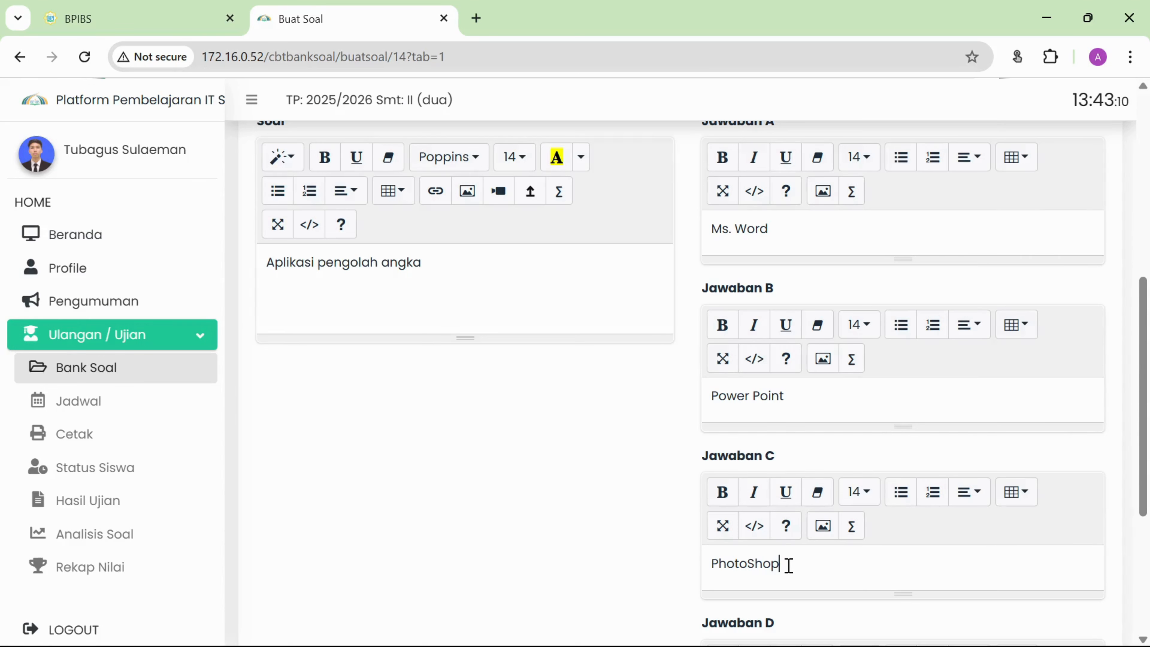
pyautogui.press('BackSpace')
pyautogui.press('BackSpace')
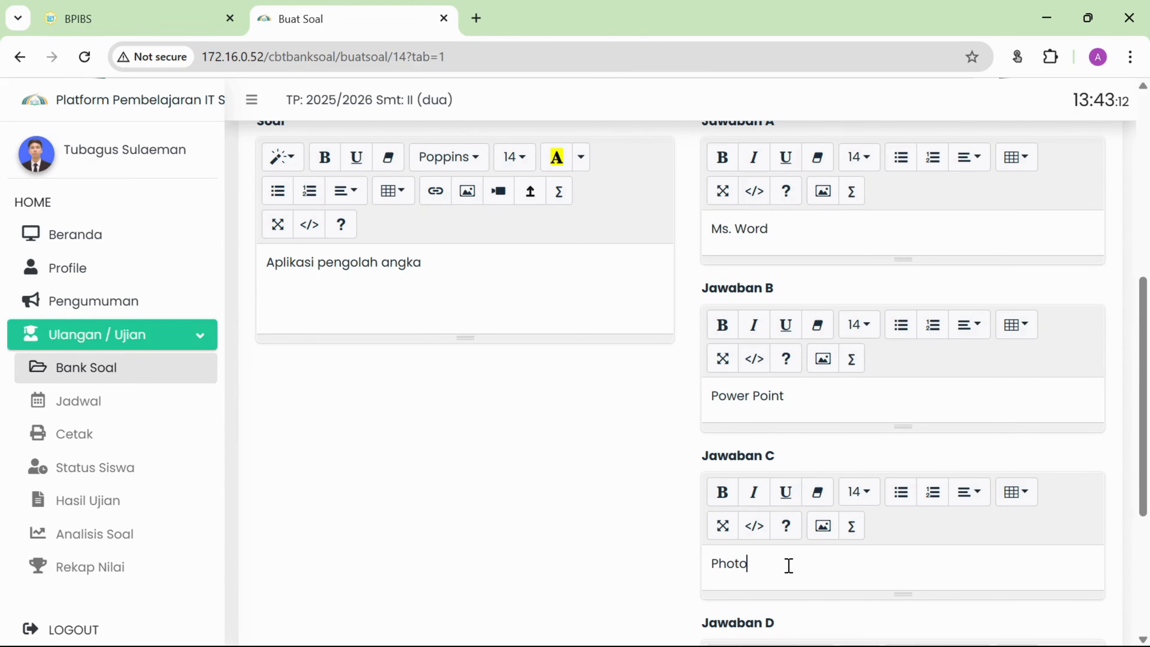
pyautogui.write('shop')
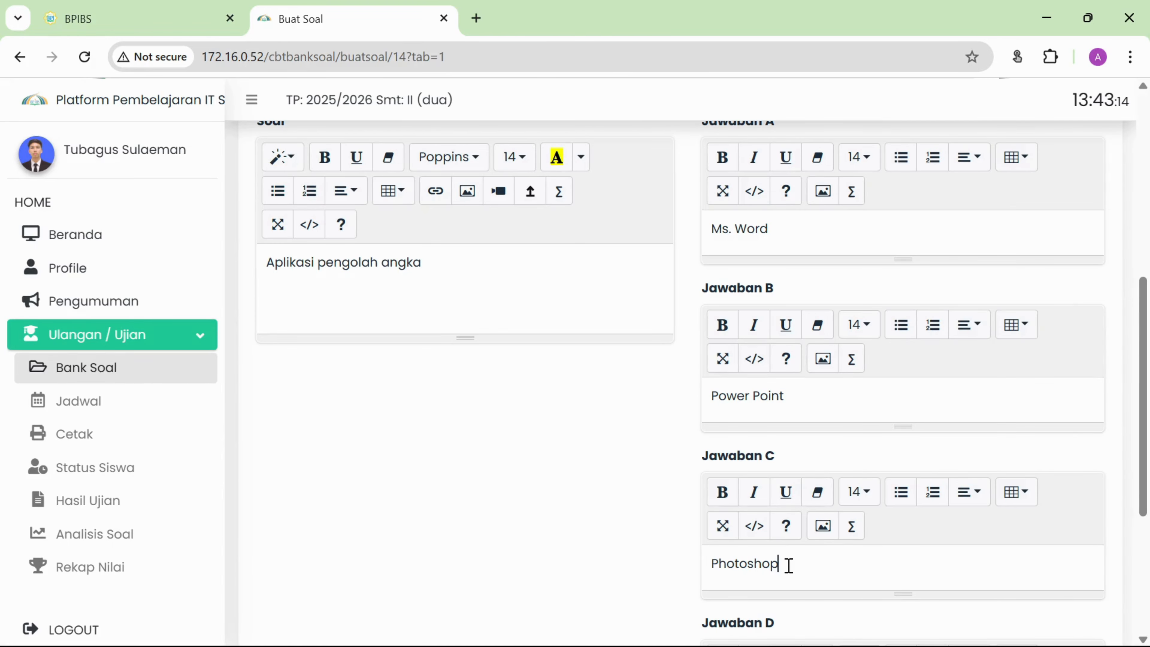
pyautogui.scroll(-3, 860, 539)
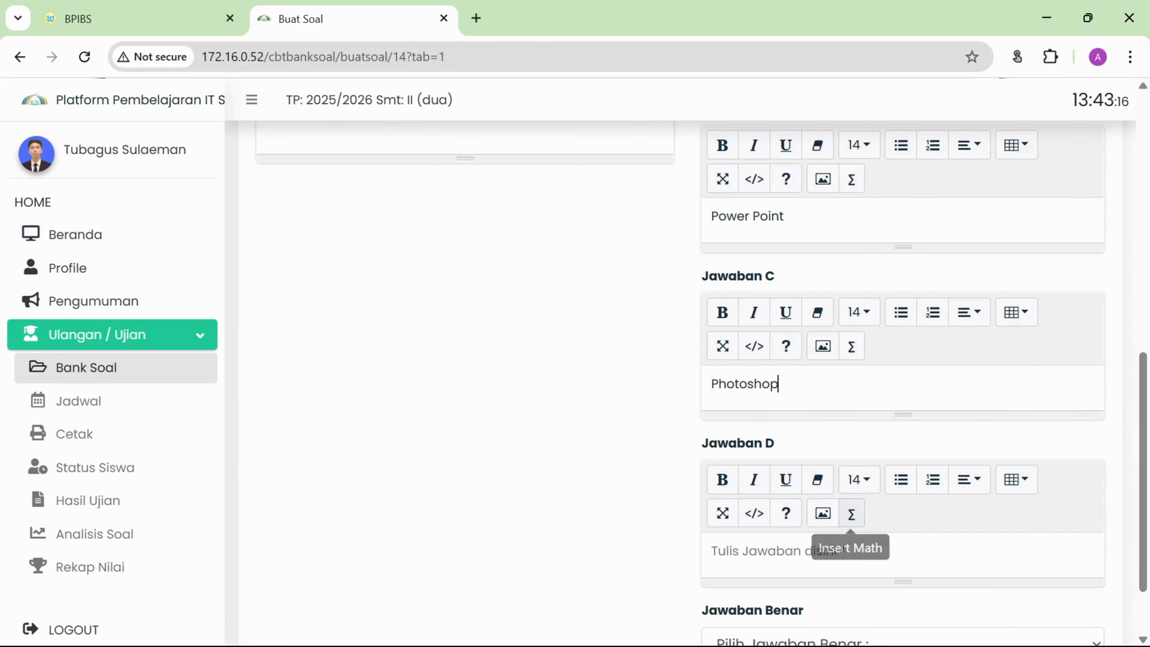
pyautogui.click(846, 561)
pyautogui.write('Ms. Excel')
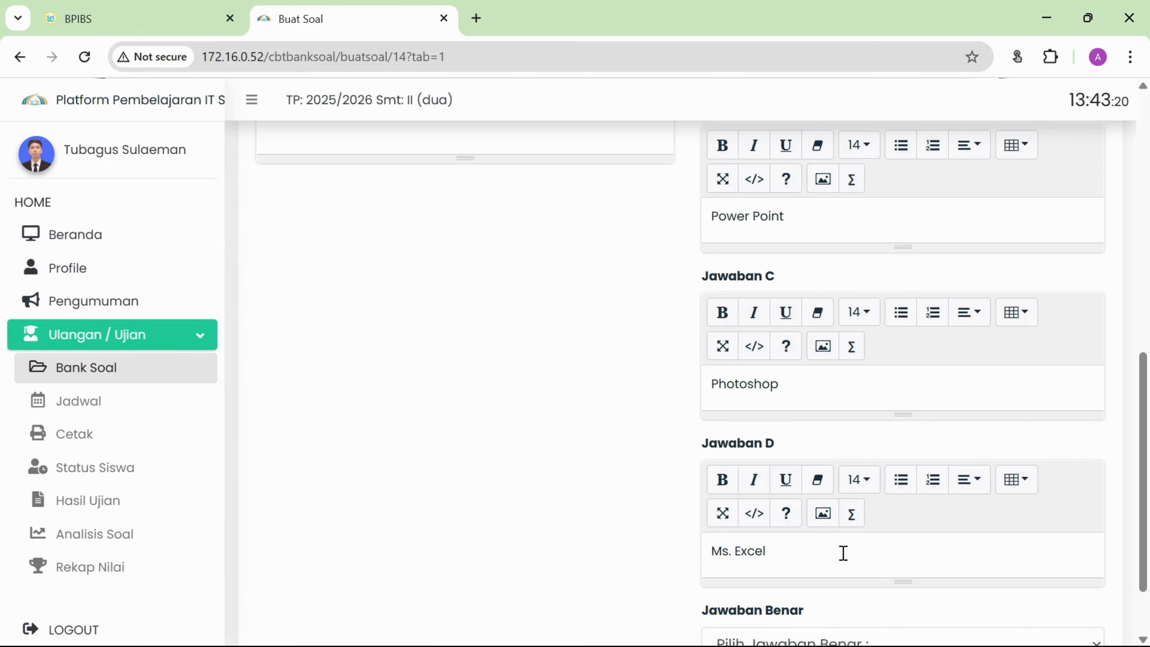
pyautogui.scroll(-2, 906, 467)
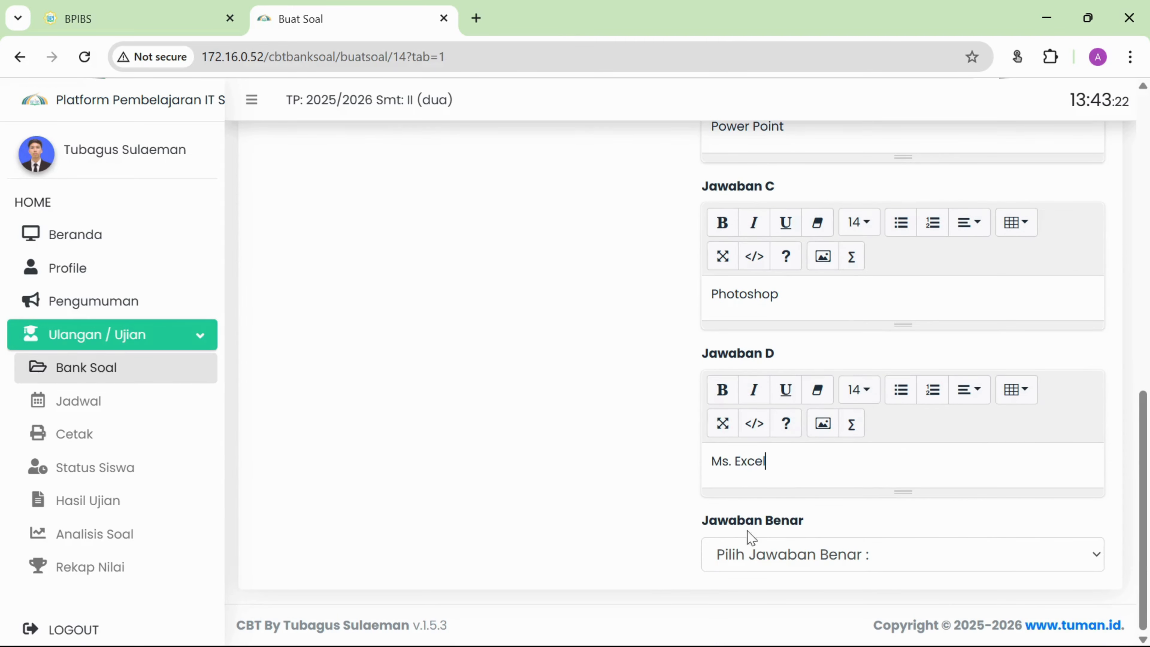
# Mark D as question 2's correct answer and save it.
pyautogui.click(783, 543)
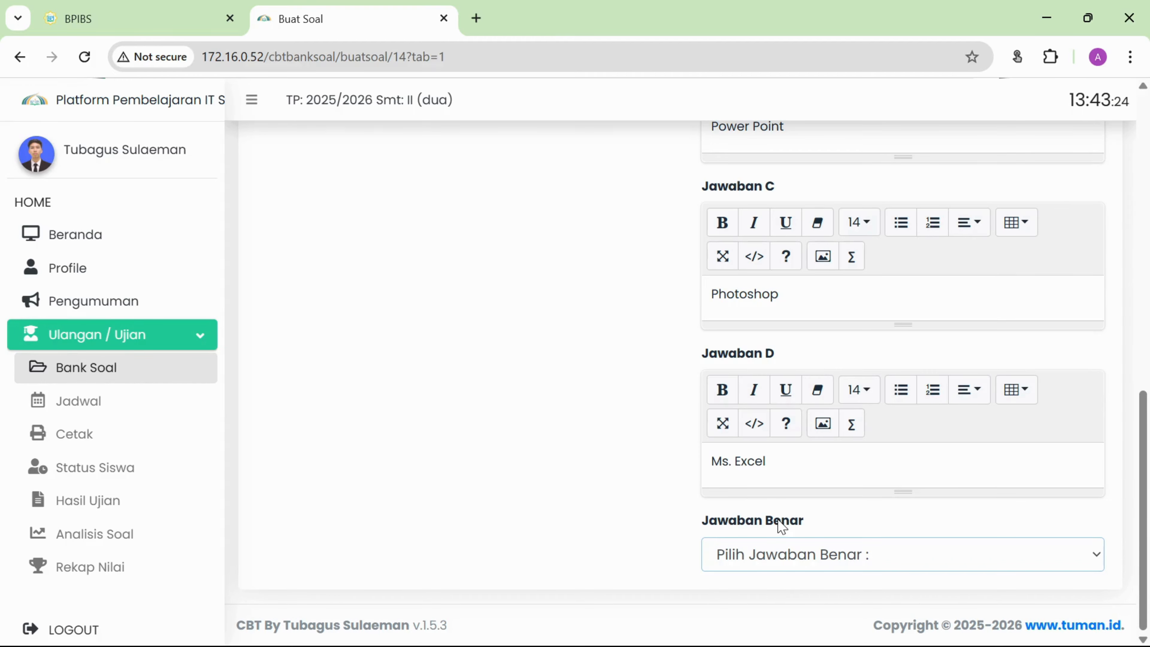
pyautogui.click(777, 522)
pyautogui.scroll(8, 560, 448)
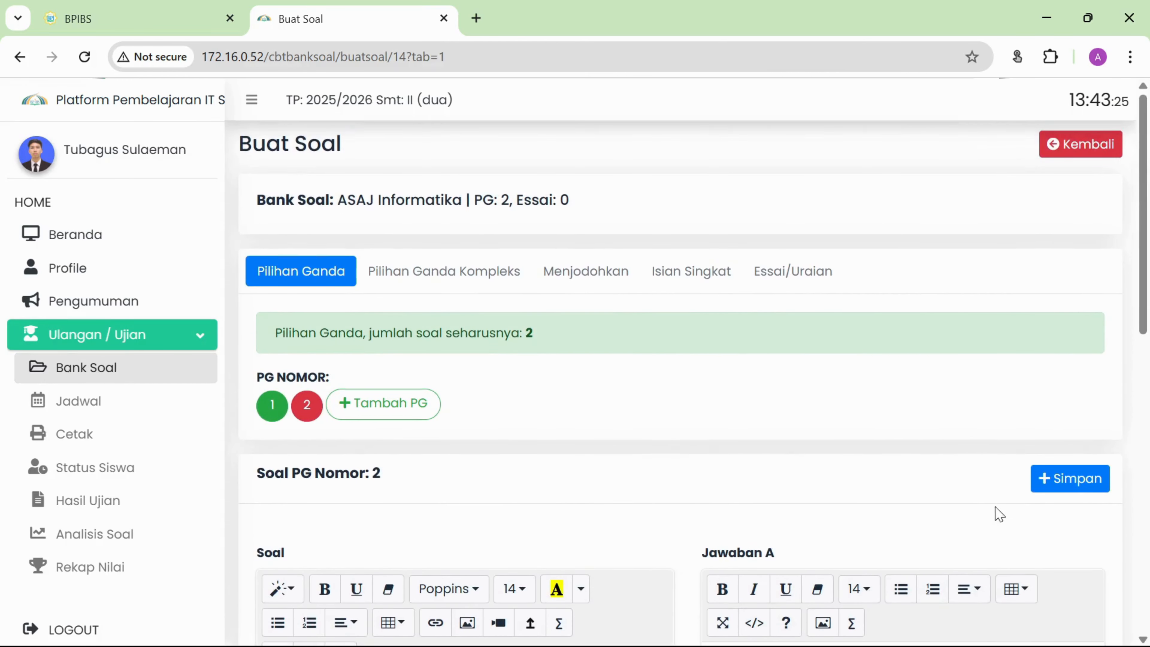
pyautogui.click(1075, 488)
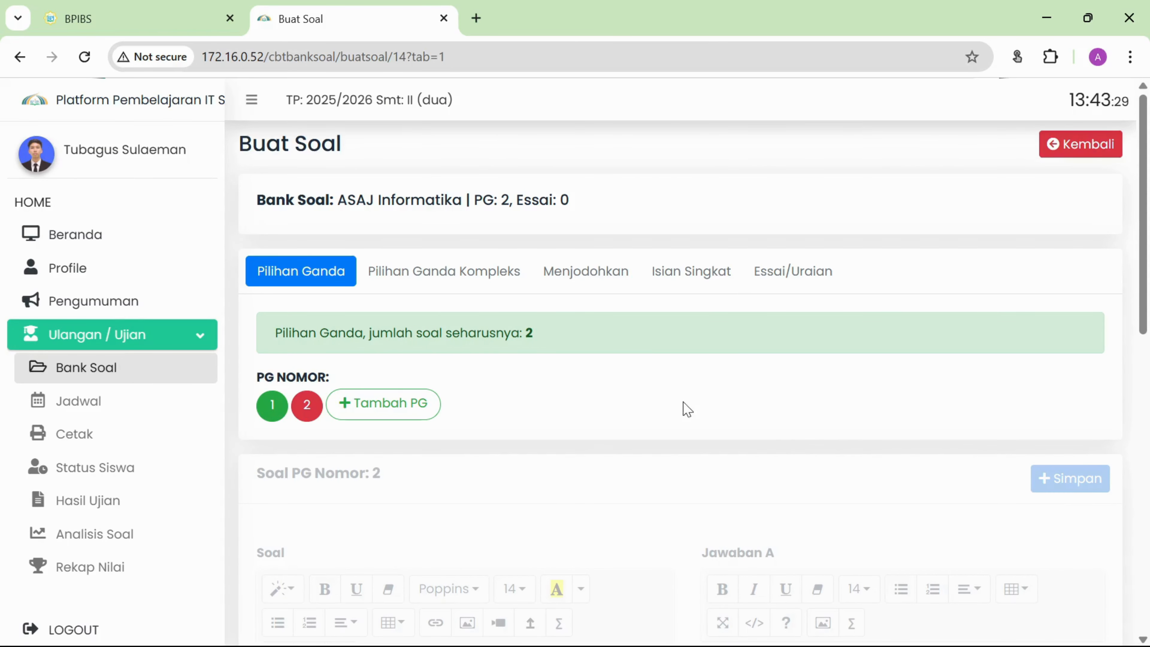
# Reopen multiple-choice question 2 to review it.
pyautogui.scroll(-12, 687, 410)
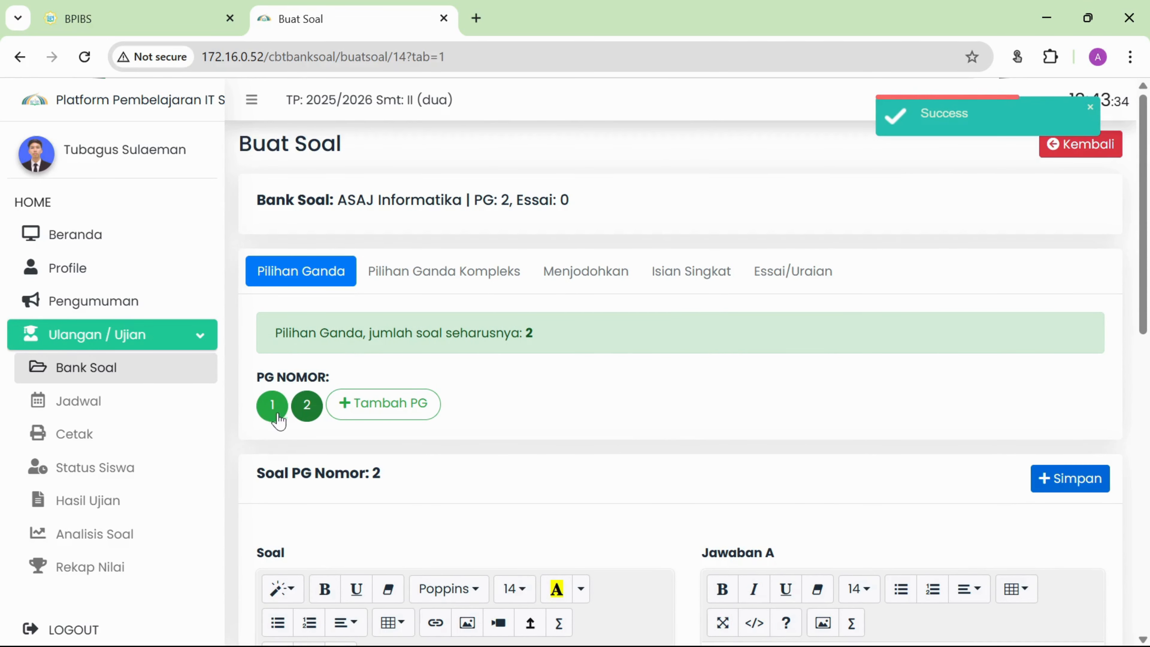
pyautogui.click(274, 410)
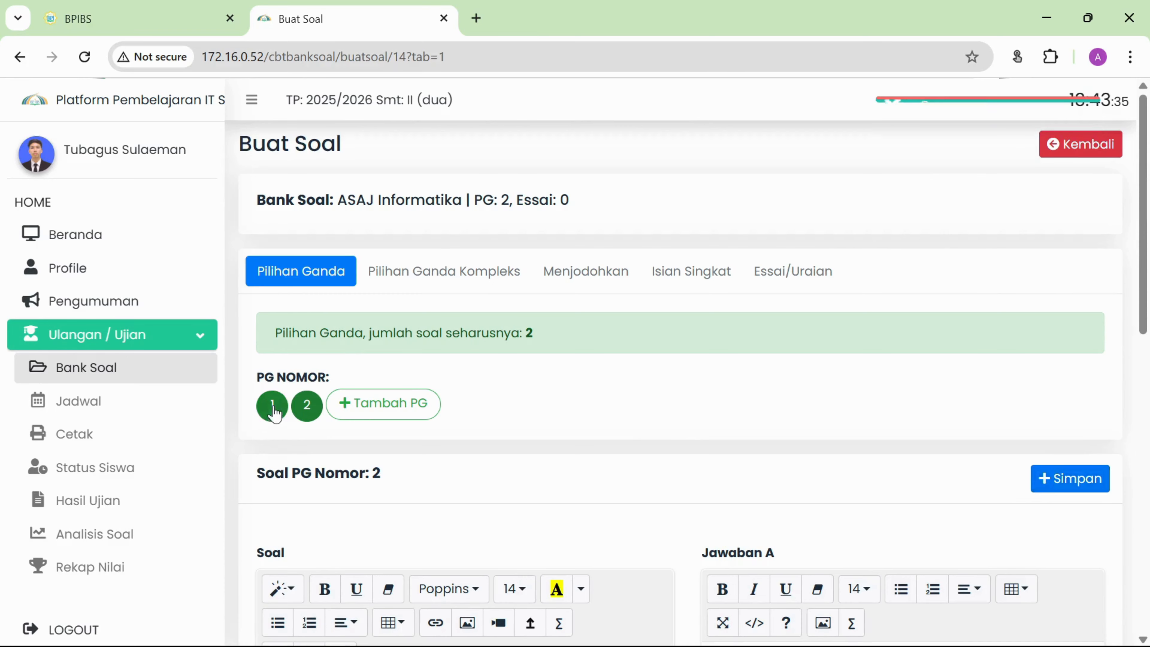
pyautogui.click(310, 412)
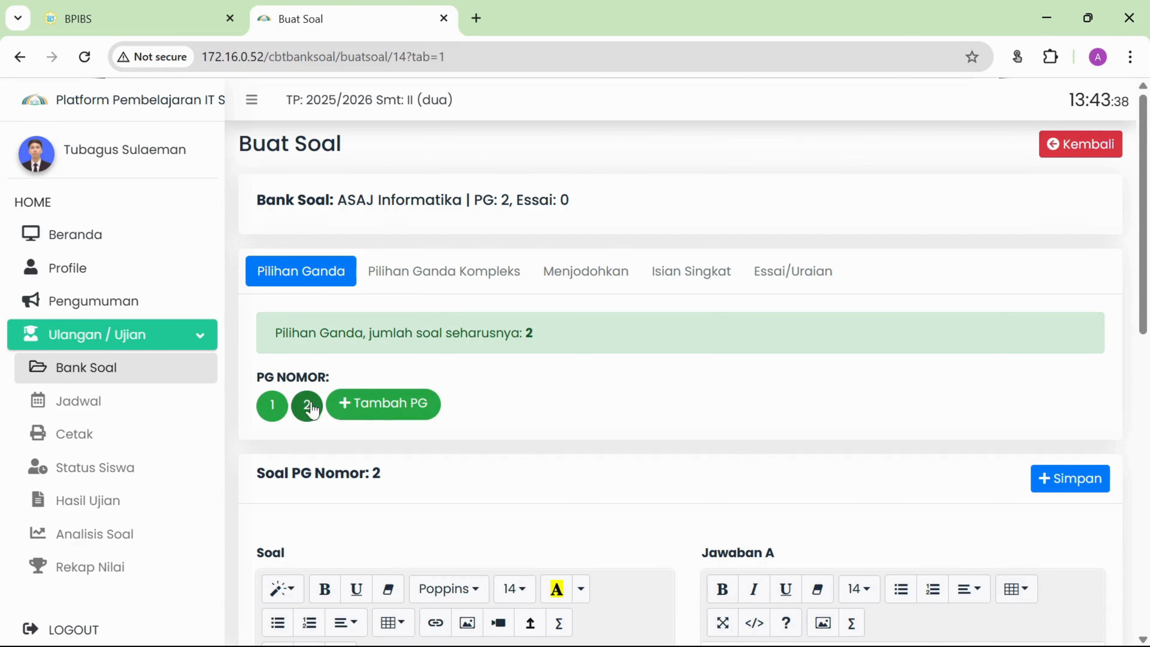
pyautogui.scroll(-8, 567, 447)
pyautogui.scroll(8, 569, 446)
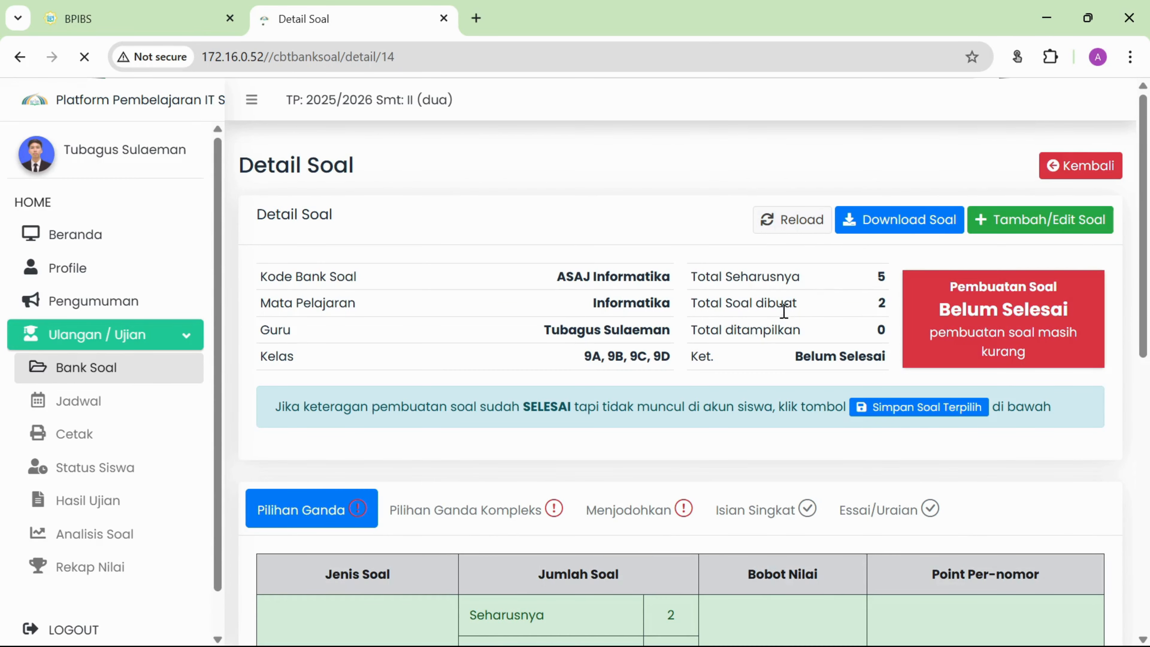
# Confirm Total Soal dibuat shows 2 and scroll through the question list.
pyautogui.doubleClick(882, 304)
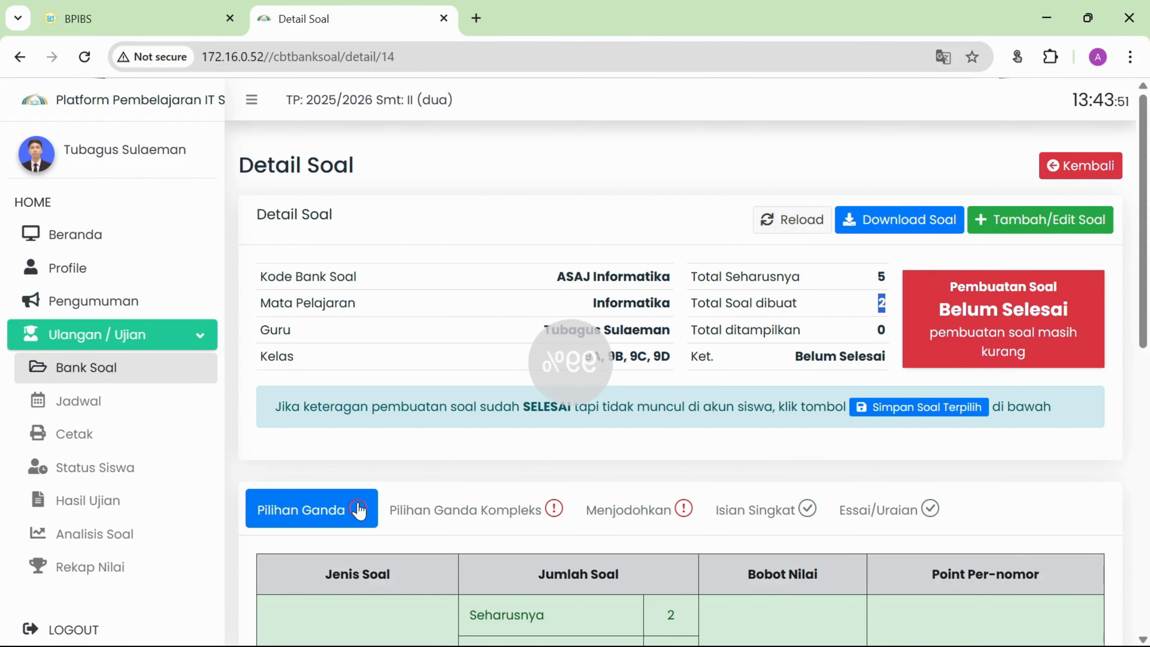
pyautogui.scroll(-5, 403, 485)
pyautogui.scroll(-4, 403, 485)
pyautogui.scroll(10, 398, 480)
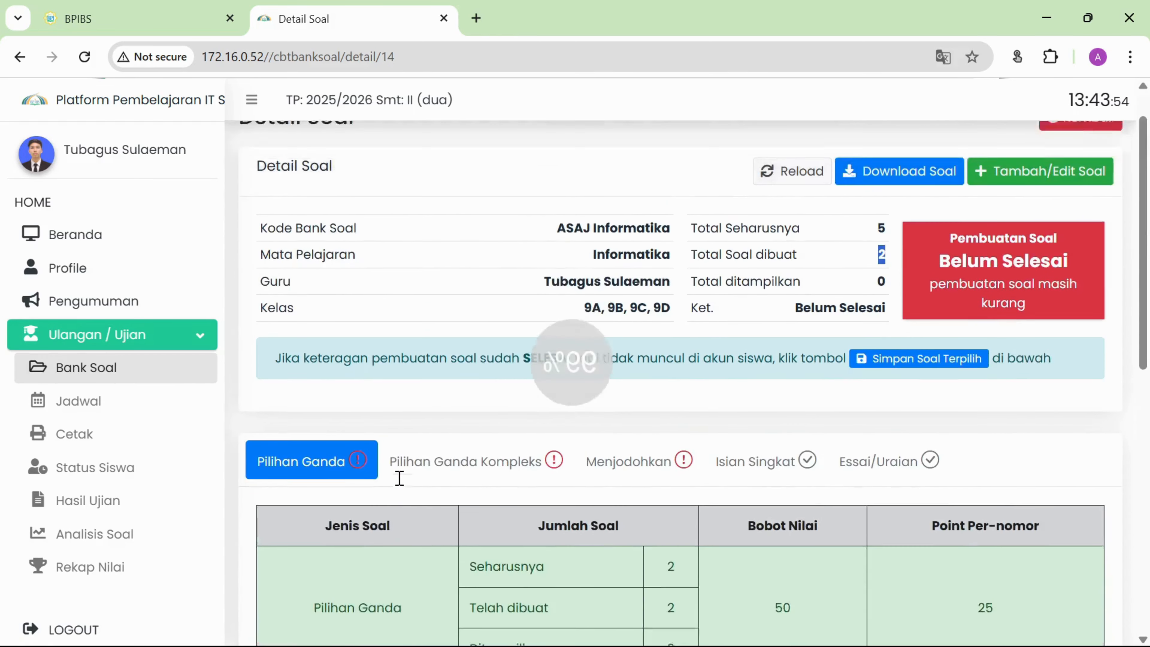
pyautogui.scroll(-6, 431, 447)
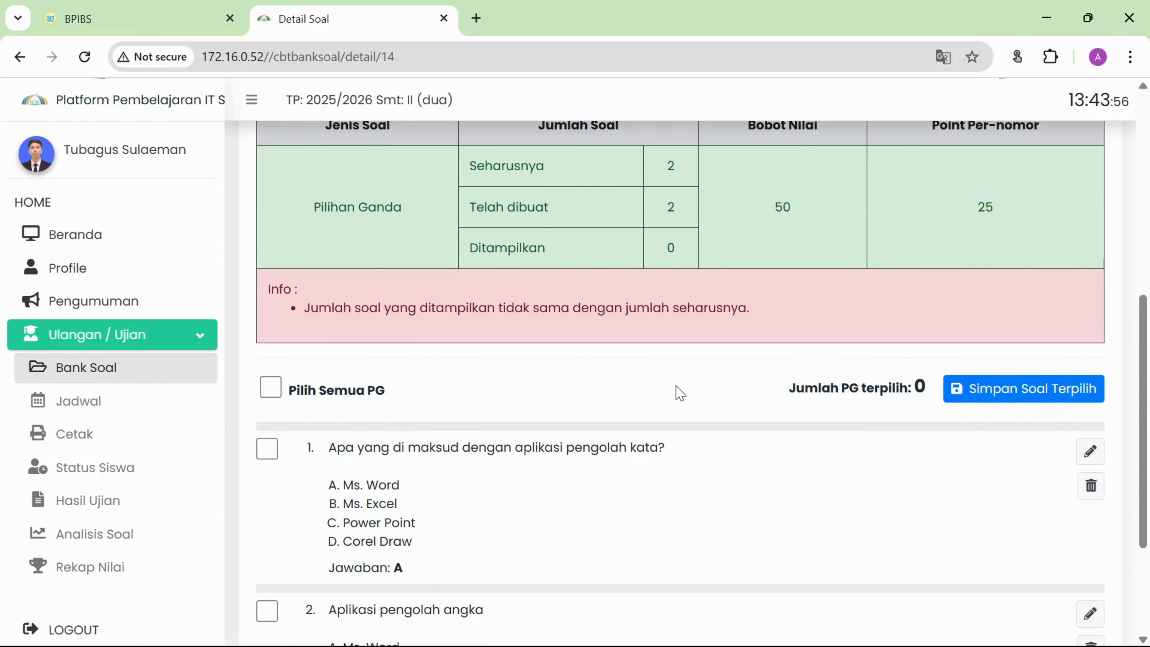
pyautogui.scroll(-3, 678, 391)
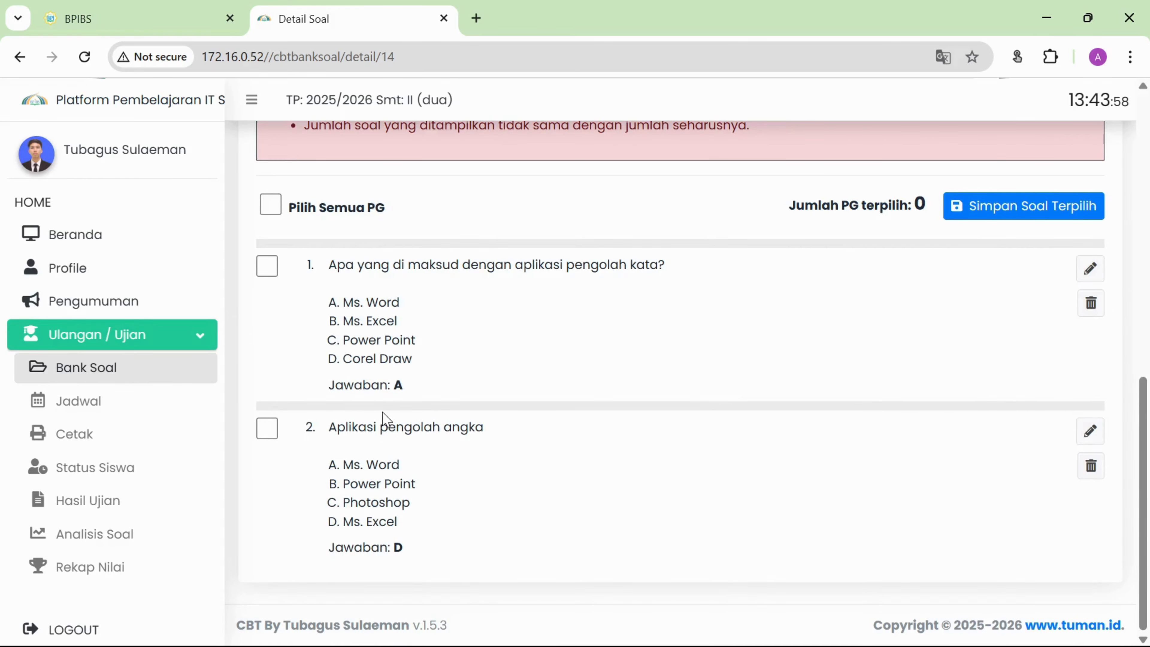
pyautogui.scroll(10, 383, 421)
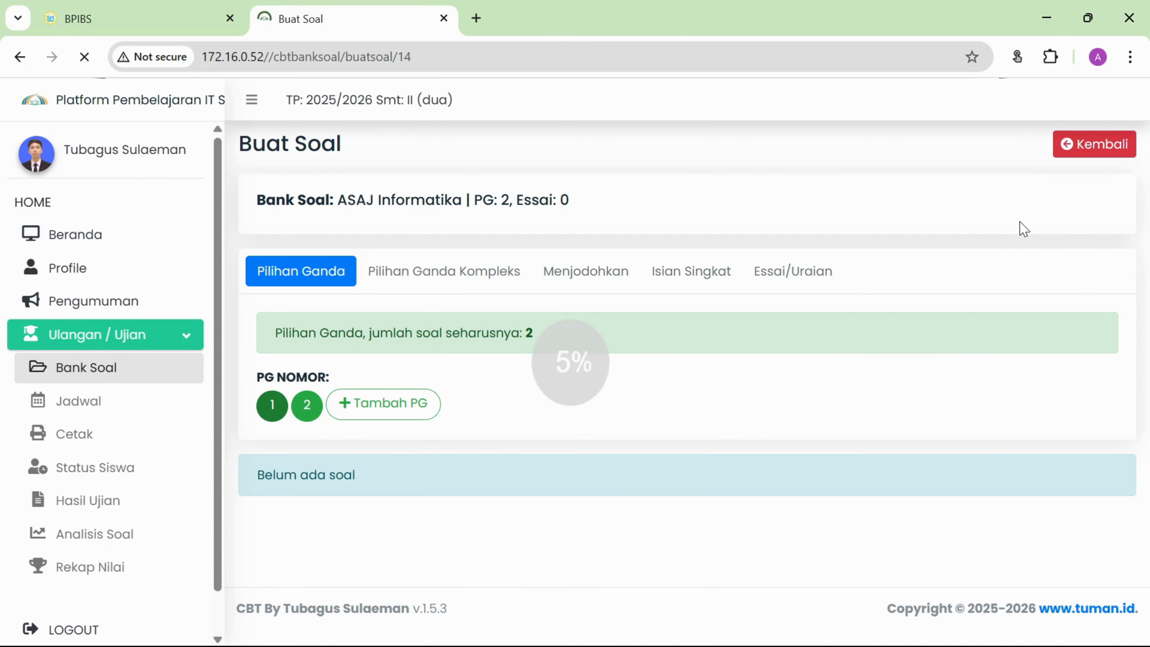
# Add two complex multiple-choice questions under Pilihan Ganda Kompleks, leaving question 1's blank editor ready.
pyautogui.click(476, 283)
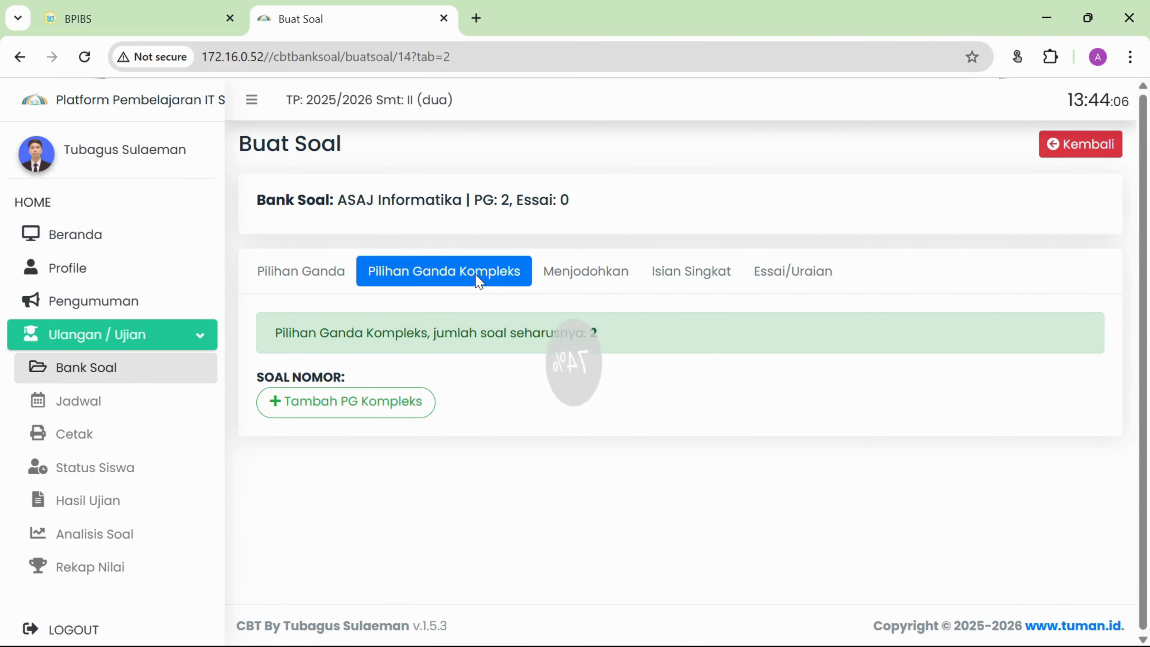
pyautogui.click(384, 408)
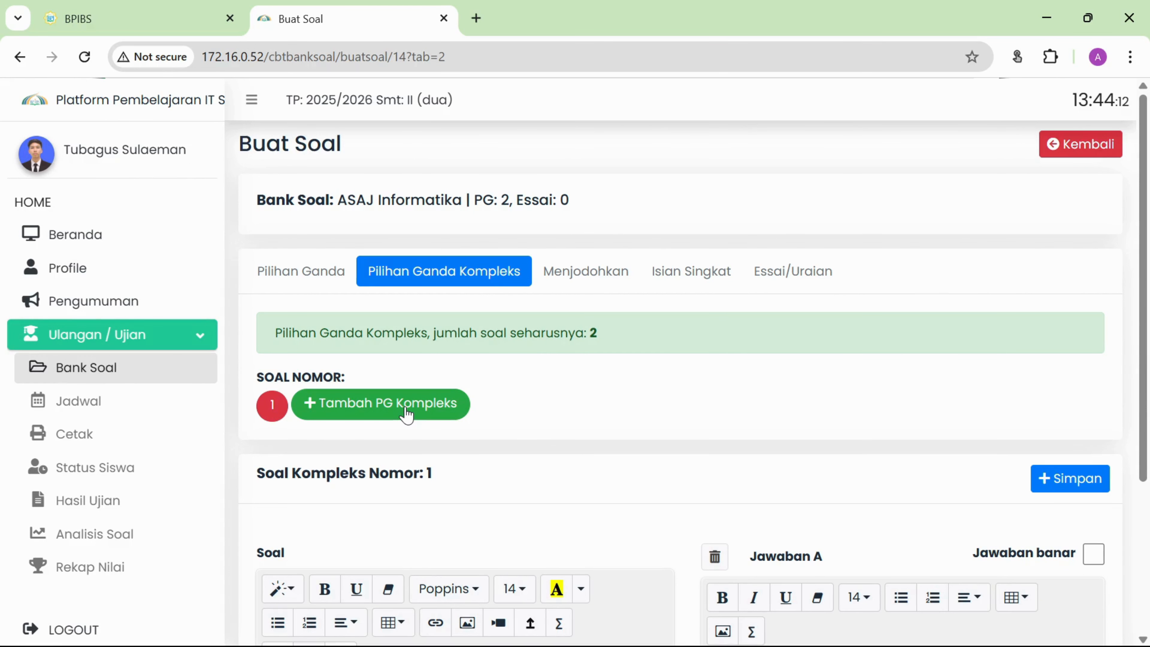
pyautogui.click(310, 416)
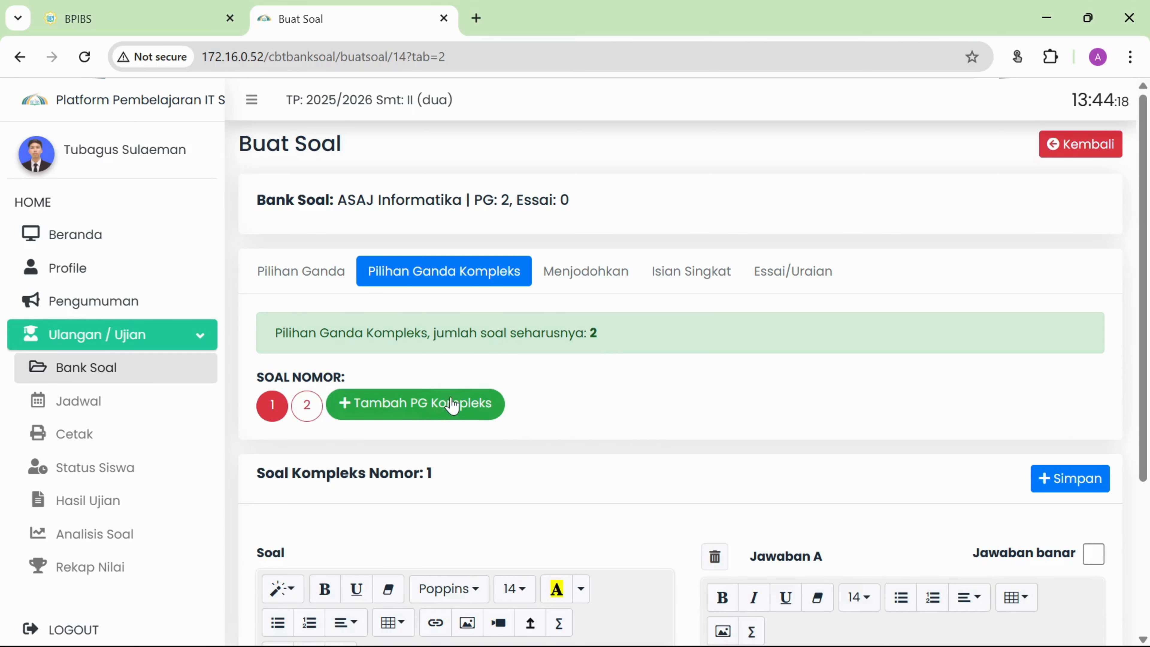
pyautogui.scroll(-3, 494, 470)
# Write the question text 'Sebutkan aplikasi office' for complex question 1.
pyautogui.scroll(-1, 494, 471)
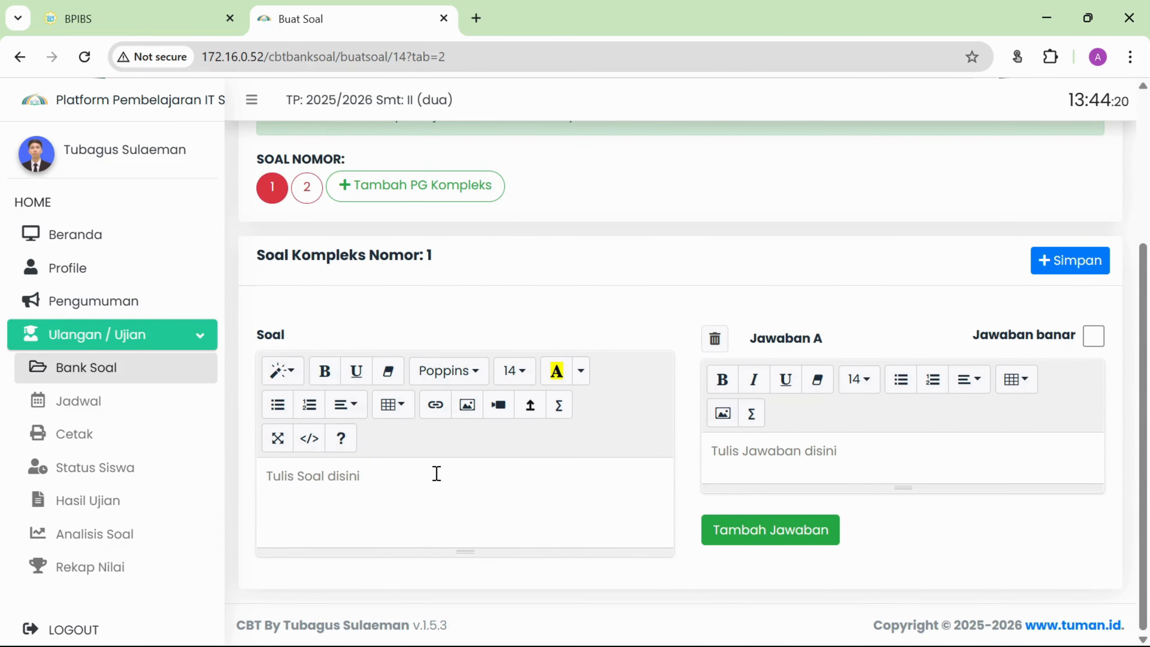
pyautogui.write('Aplikasi')
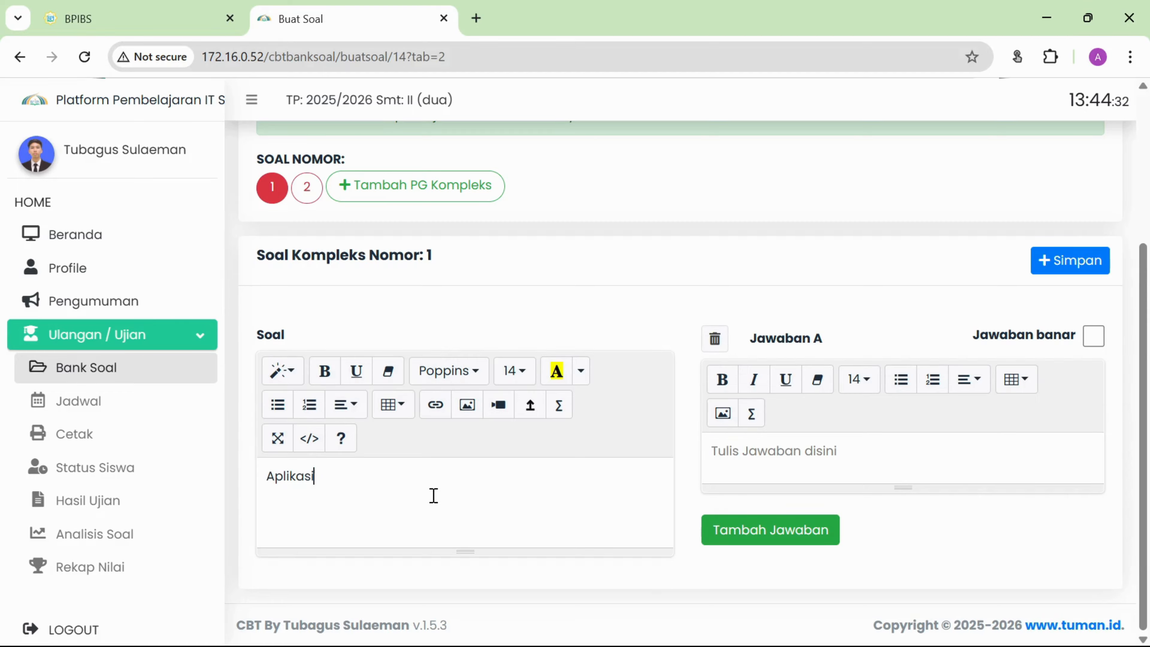
pyautogui.press('BackSpace')
pyautogui.press('BackSpace')
pyautogui.press('BackSpace')
pyautogui.press('BackSpace')
pyautogui.press('BackSpace')
pyautogui.press('BackSpace')
pyautogui.press('BackSpace')
pyautogui.press('BackSpace')
pyautogui.press('BackSpace')
pyautogui.write('S')
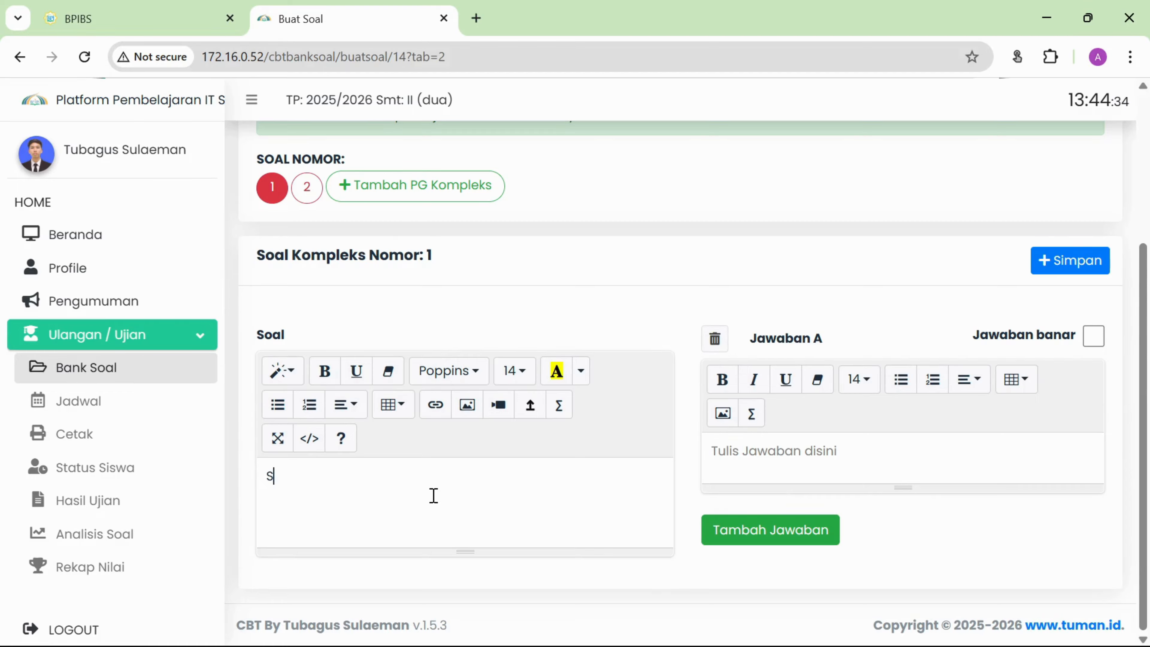
pyautogui.write('ebutkan apl')
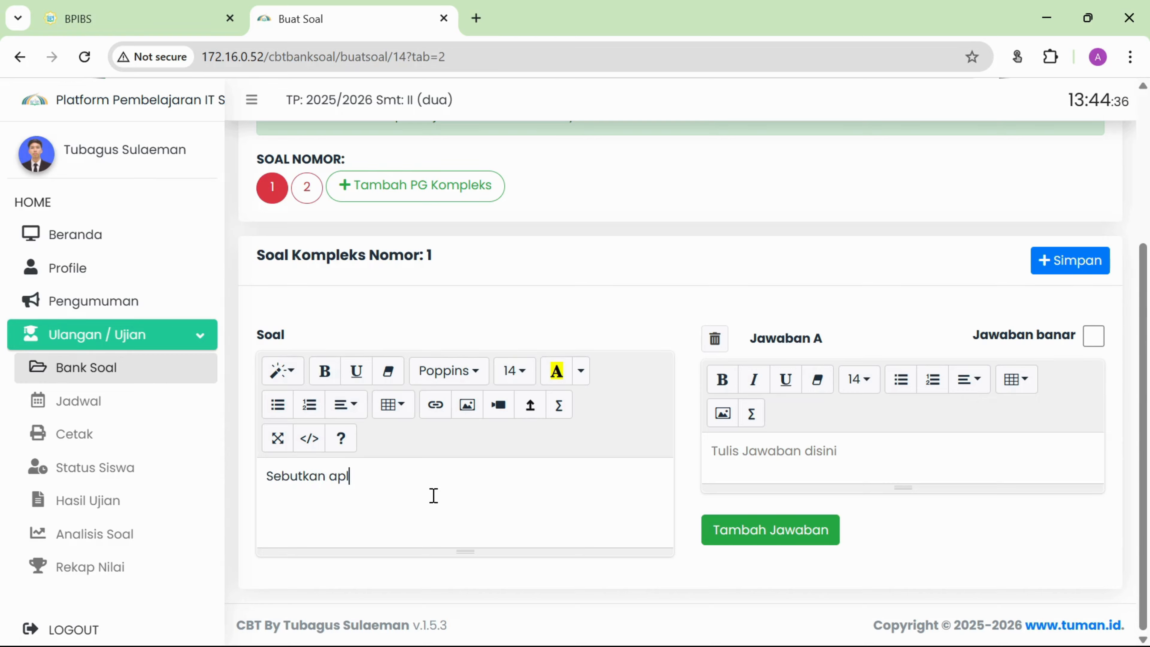
pyautogui.write('ikasi offic')
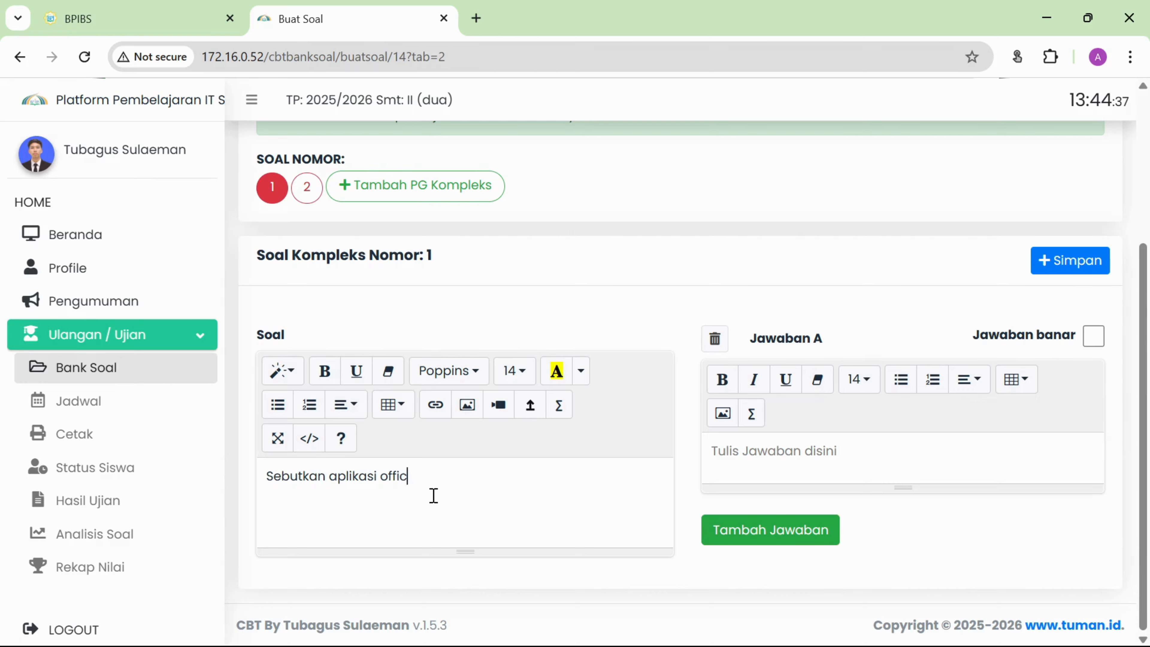
pyautogui.write('e')
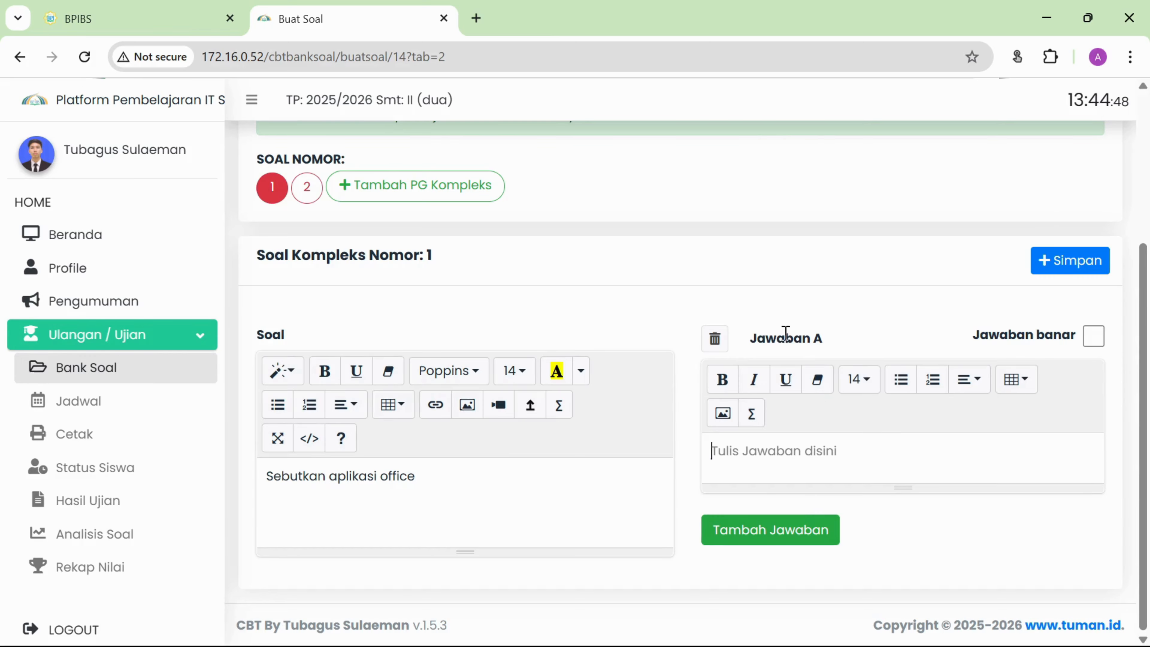
pyautogui.scroll(4, 791, 342)
pyautogui.scroll(-4, 788, 354)
# Fill answer A with 'Ms. Word' and add answer B 'Ms. Excel'.
pyautogui.write('Ms. Word')
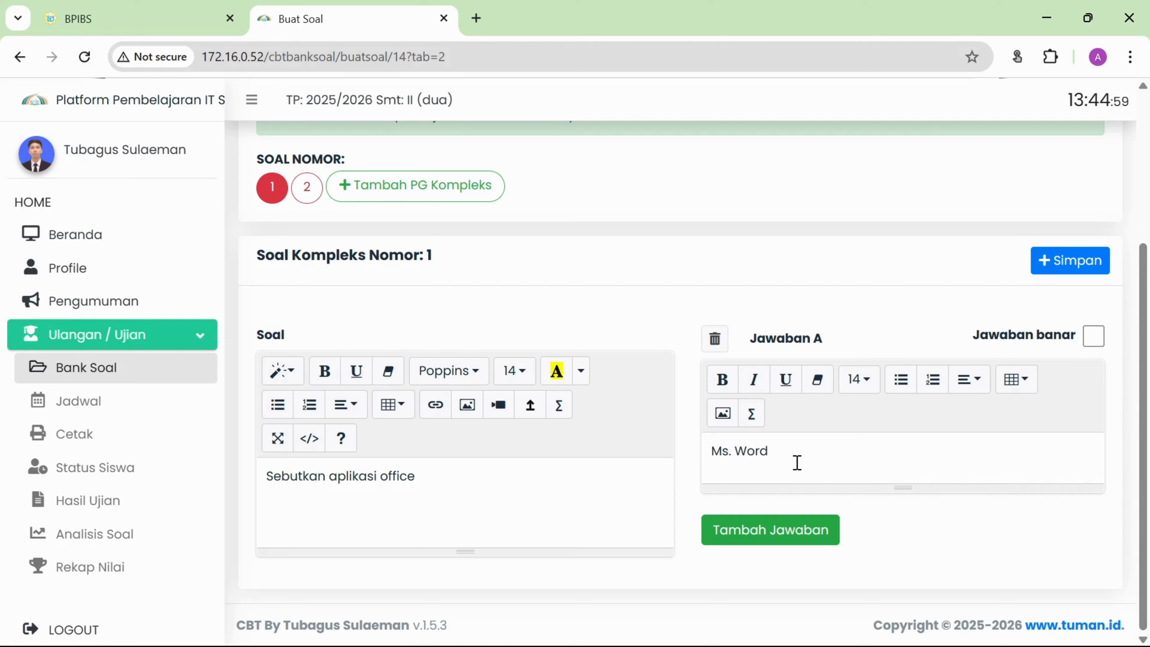
pyautogui.click(770, 542)
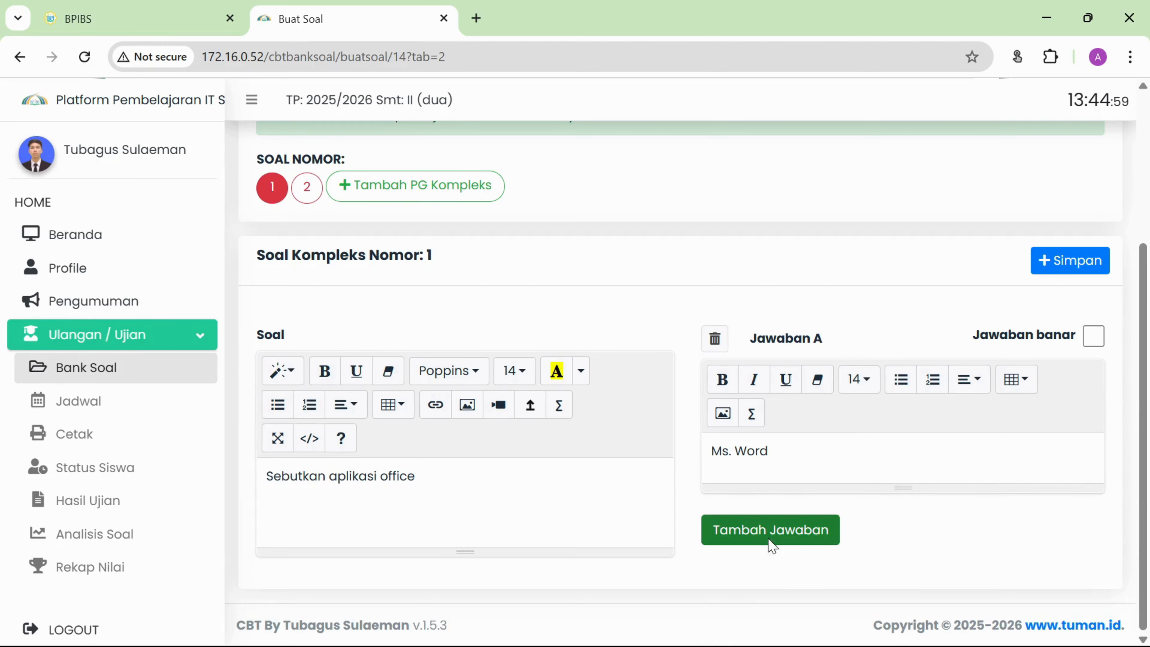
pyautogui.scroll(-3, 817, 460)
pyautogui.click(821, 467)
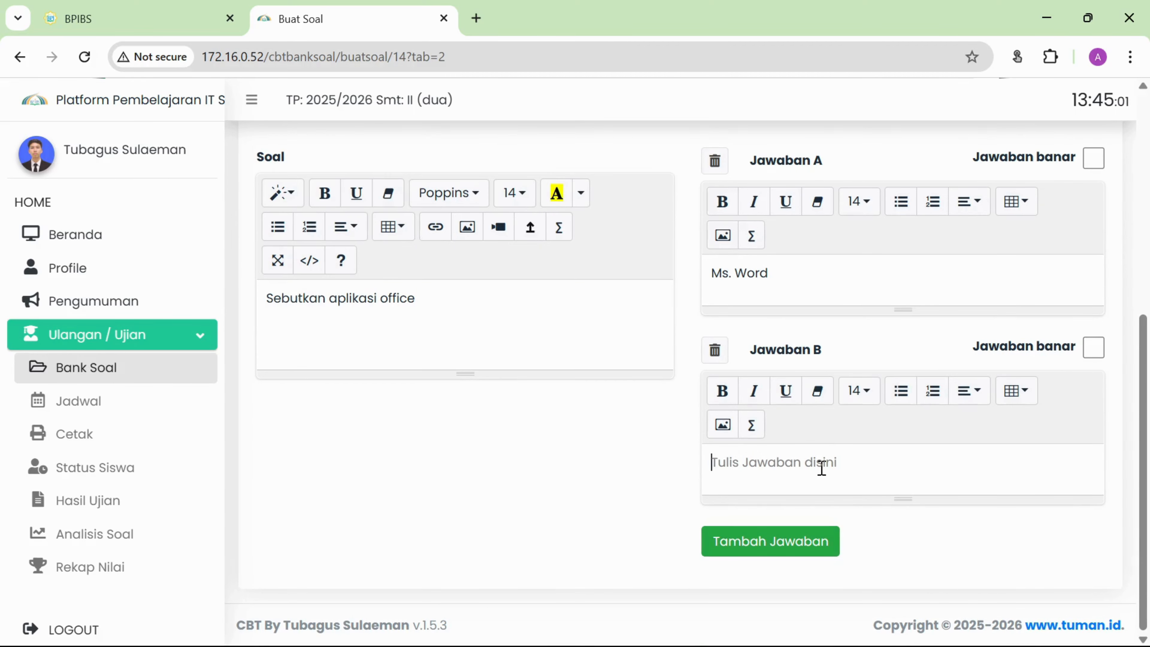
pyautogui.write('Ms. ')
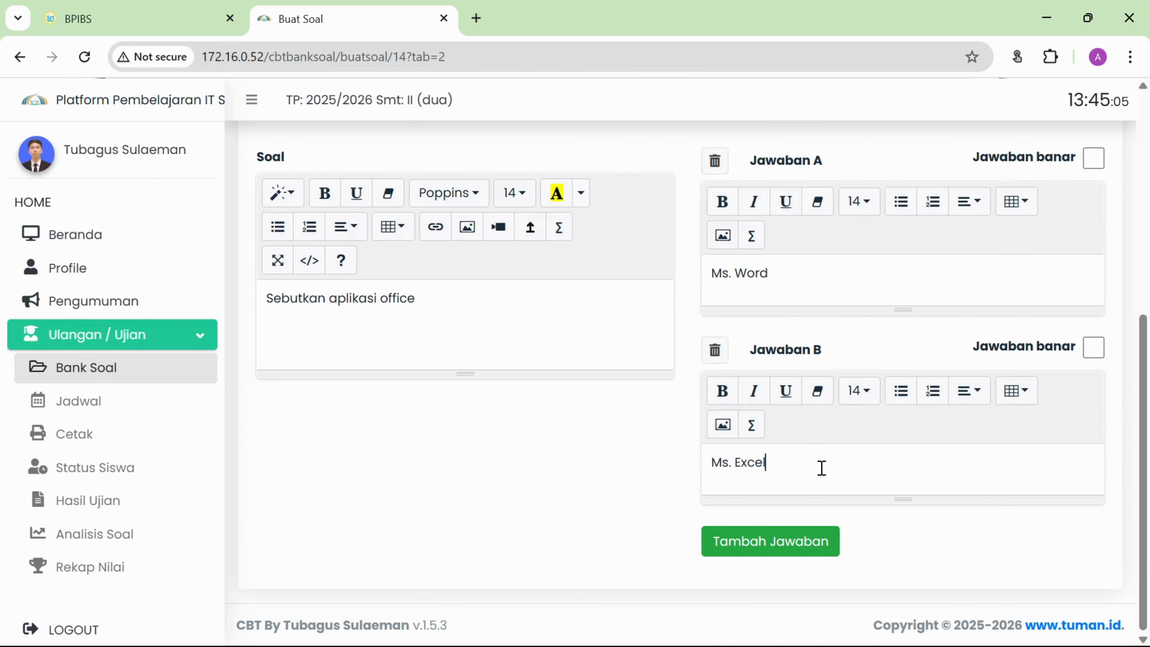
pyautogui.write('Excel')
# Add answer C 'Corel Draw' and answer D 'Power Point'.
pyautogui.click(794, 542)
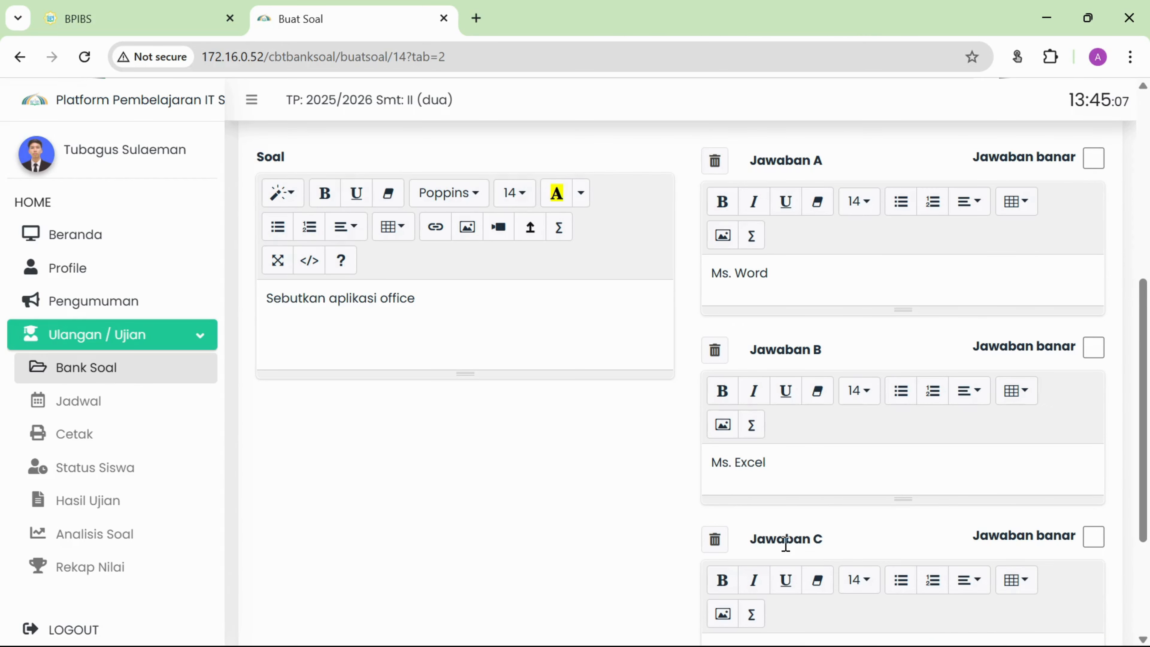
pyautogui.scroll(-3, 798, 543)
pyautogui.click(809, 467)
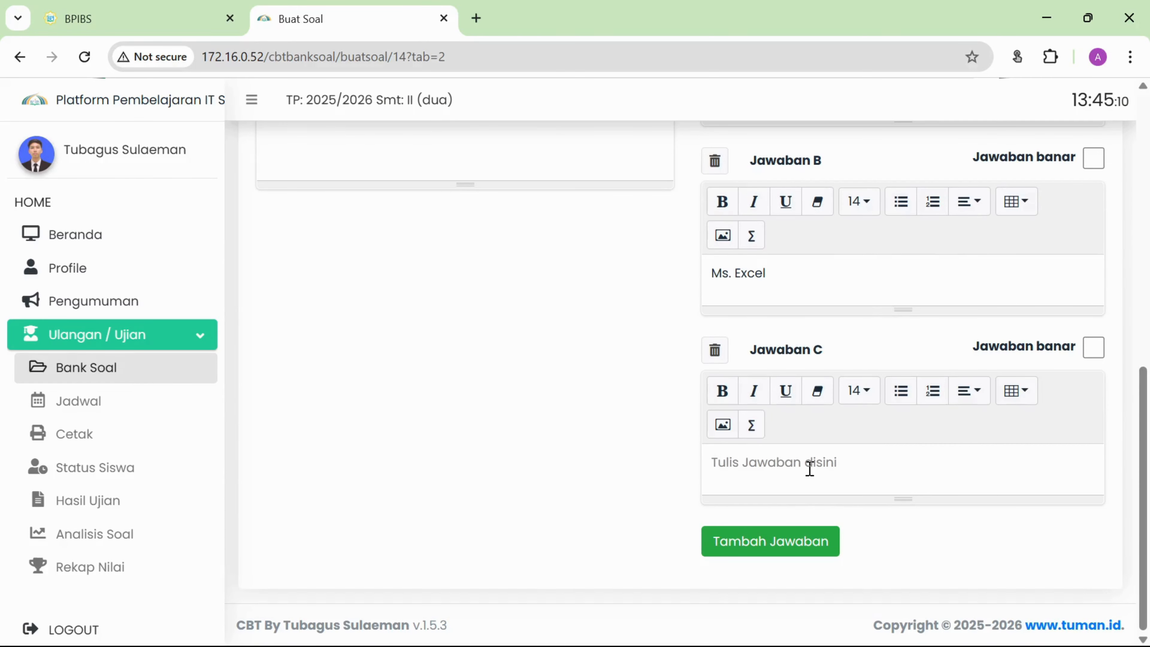
pyautogui.write('Corel Draw')
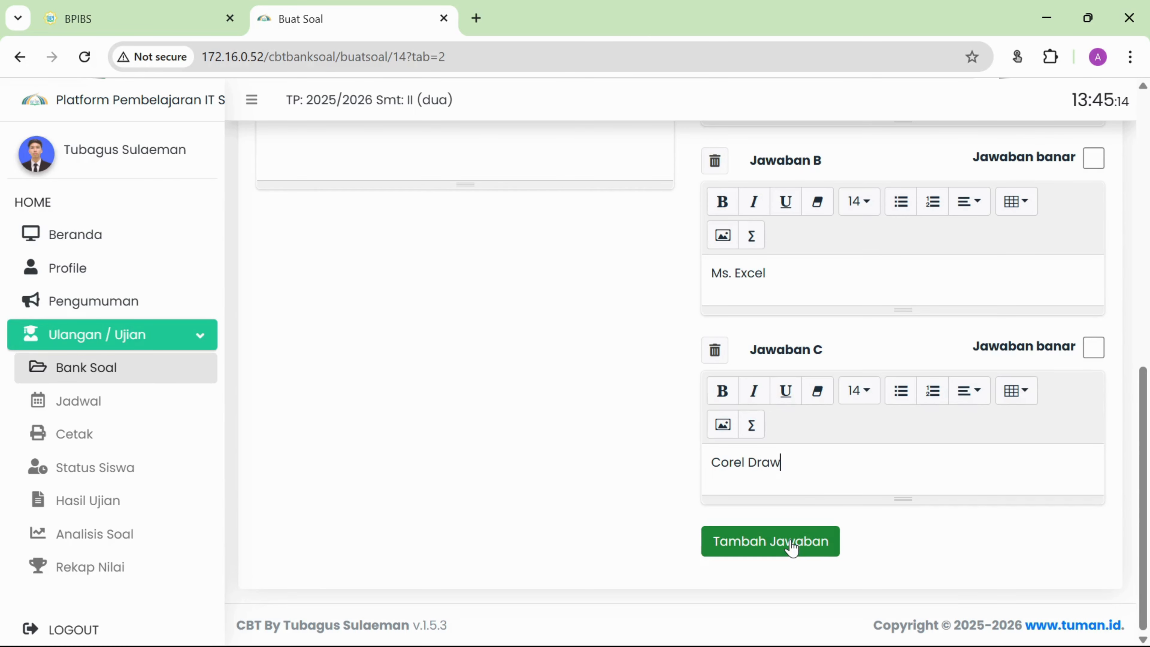
pyautogui.click(790, 543)
pyautogui.scroll(-2, 792, 541)
pyautogui.scroll(-2, 792, 541)
pyautogui.click(801, 469)
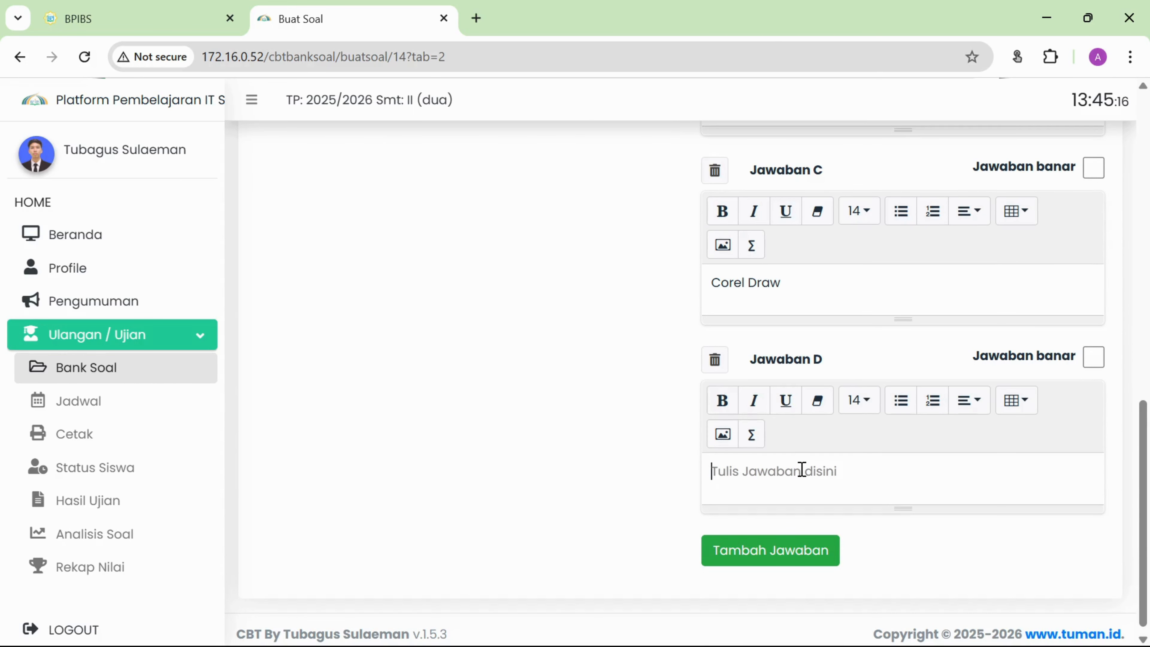
pyautogui.write('Powe')
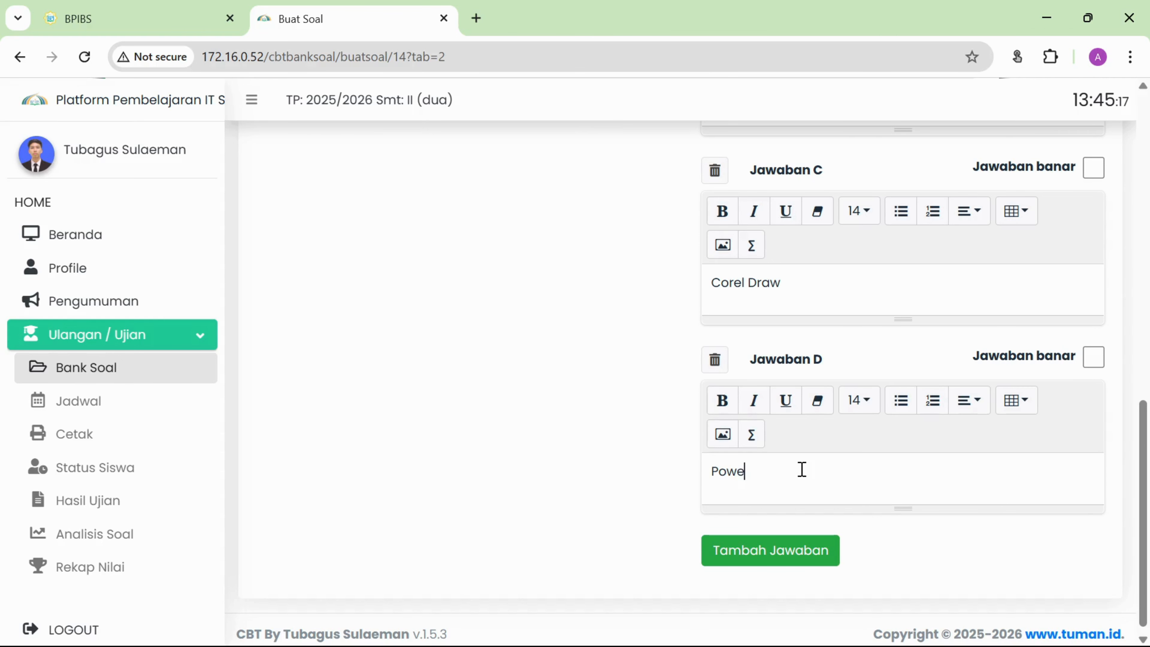
pyautogui.write('r Point')
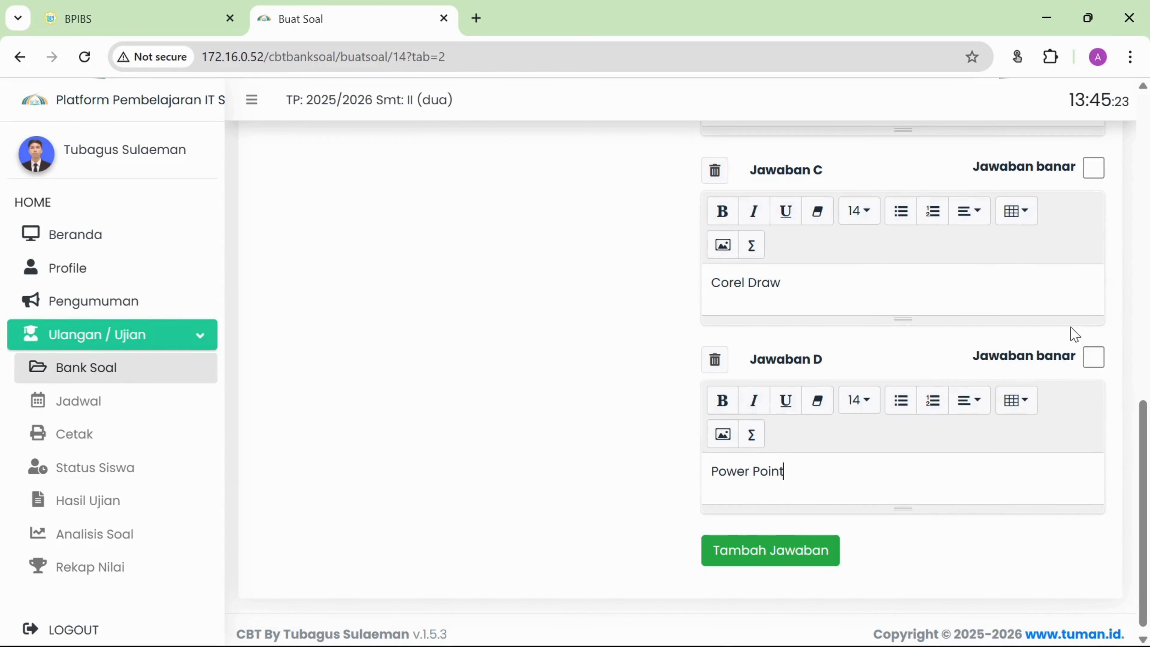
pyautogui.scroll(10, 1074, 326)
pyautogui.scroll(-2, 1071, 320)
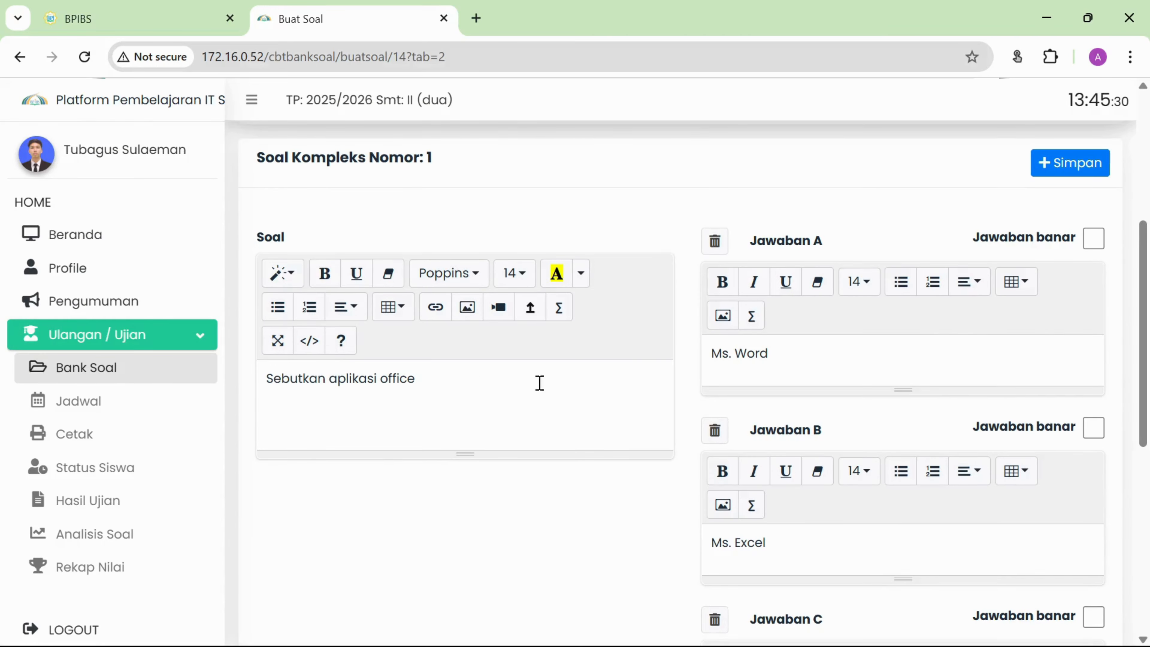
# Tick the correct-answer boxes for Ms. Word, Ms. Excel and Power Point.
pyautogui.click(1094, 239)
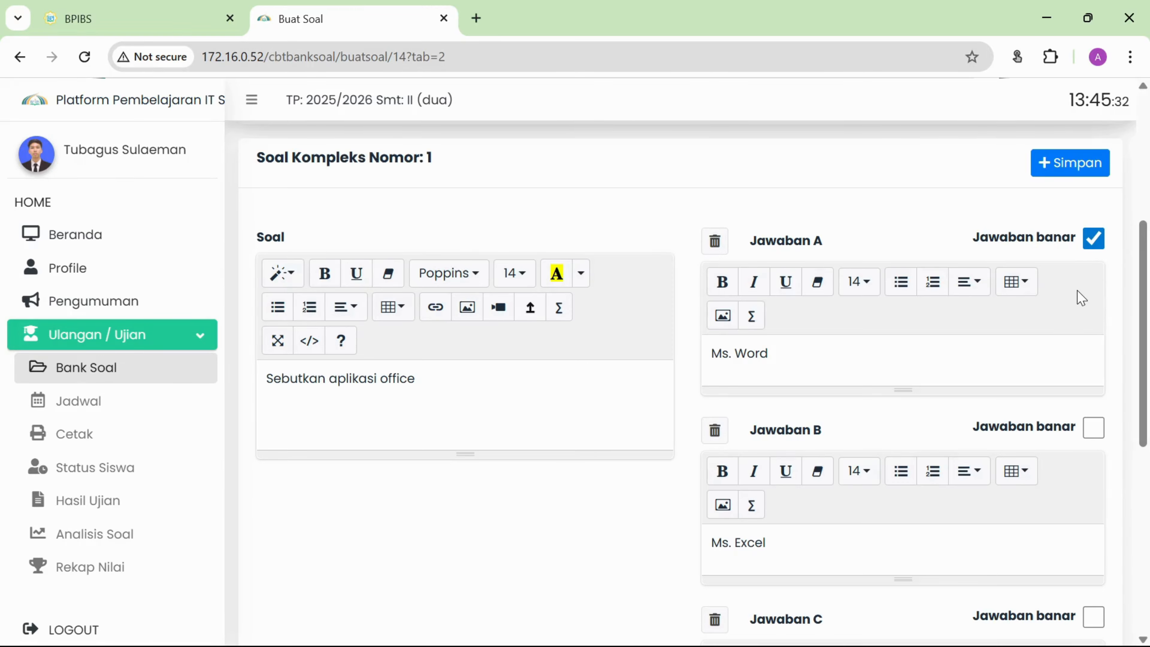
pyautogui.scroll(-2, 1076, 298)
pyautogui.click(1093, 339)
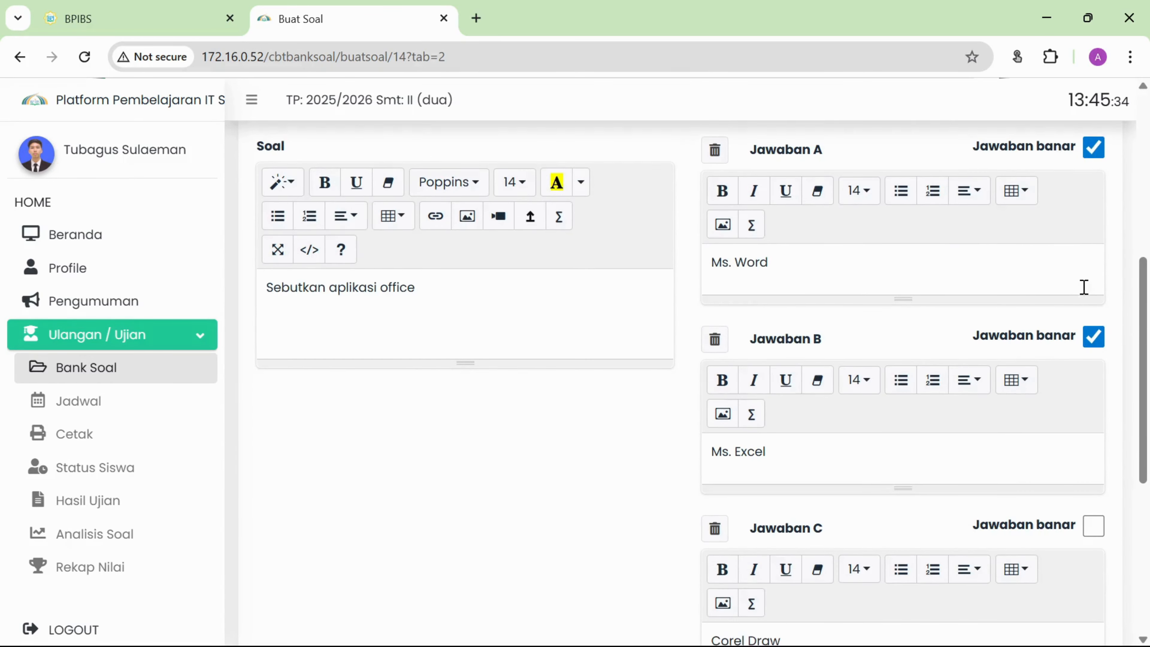
pyautogui.scroll(-4, 1083, 308)
pyautogui.scroll(-2, 1093, 381)
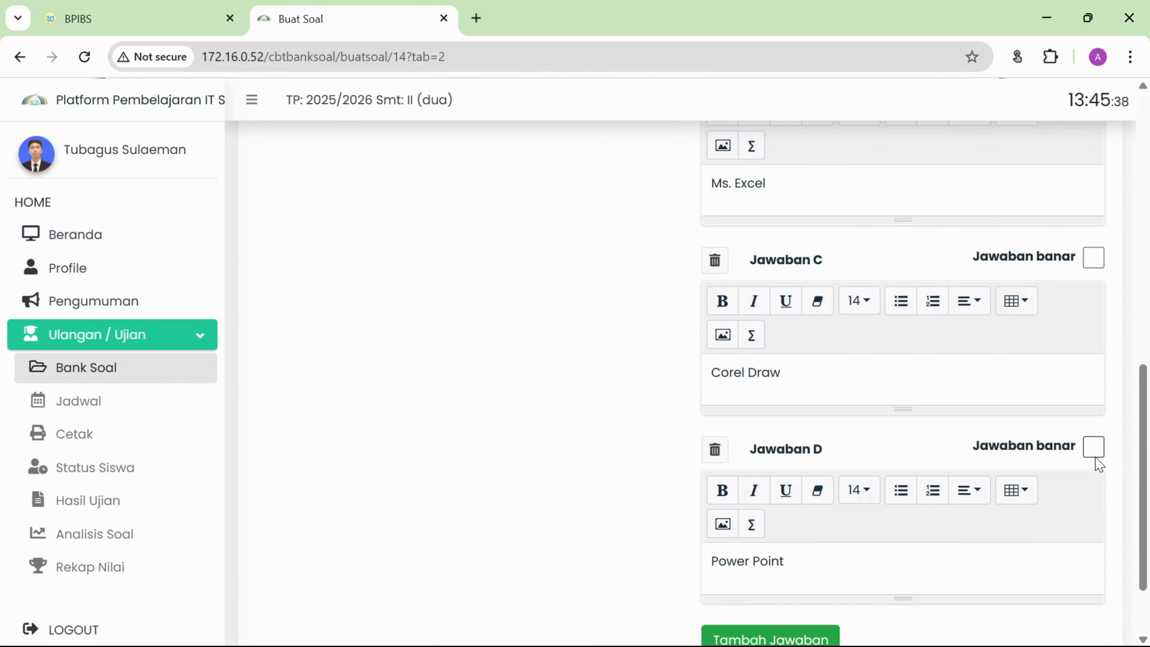
pyautogui.click(1095, 448)
pyautogui.scroll(-2, 899, 452)
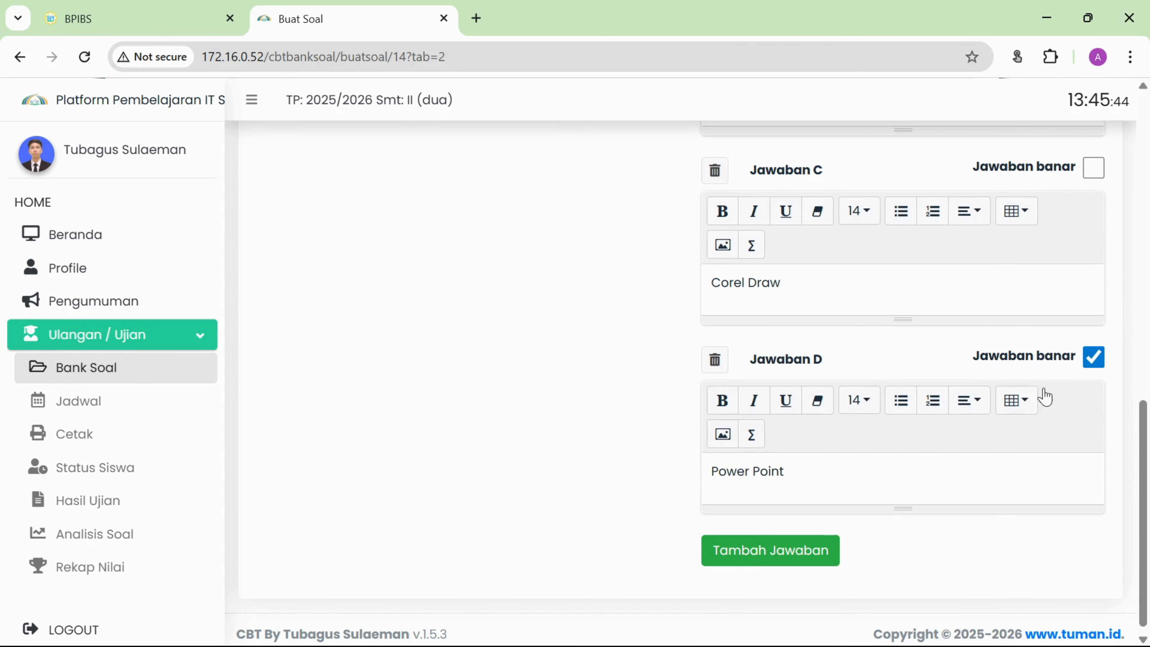
pyautogui.scroll(2, 1092, 362)
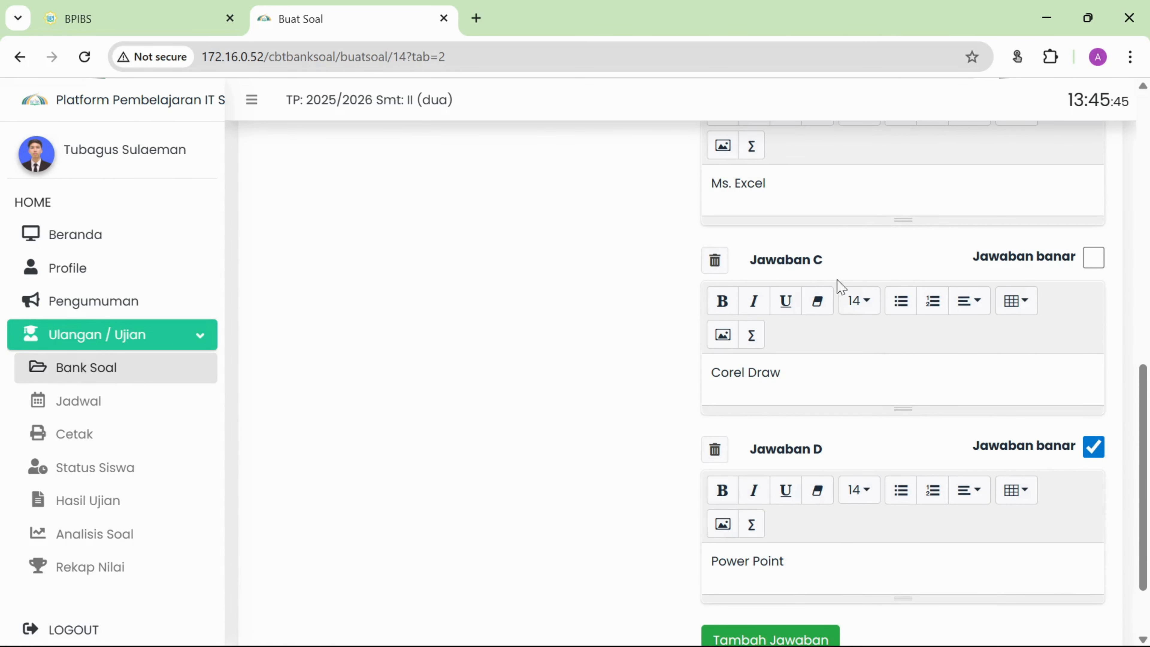
pyautogui.scroll(6, 983, 258)
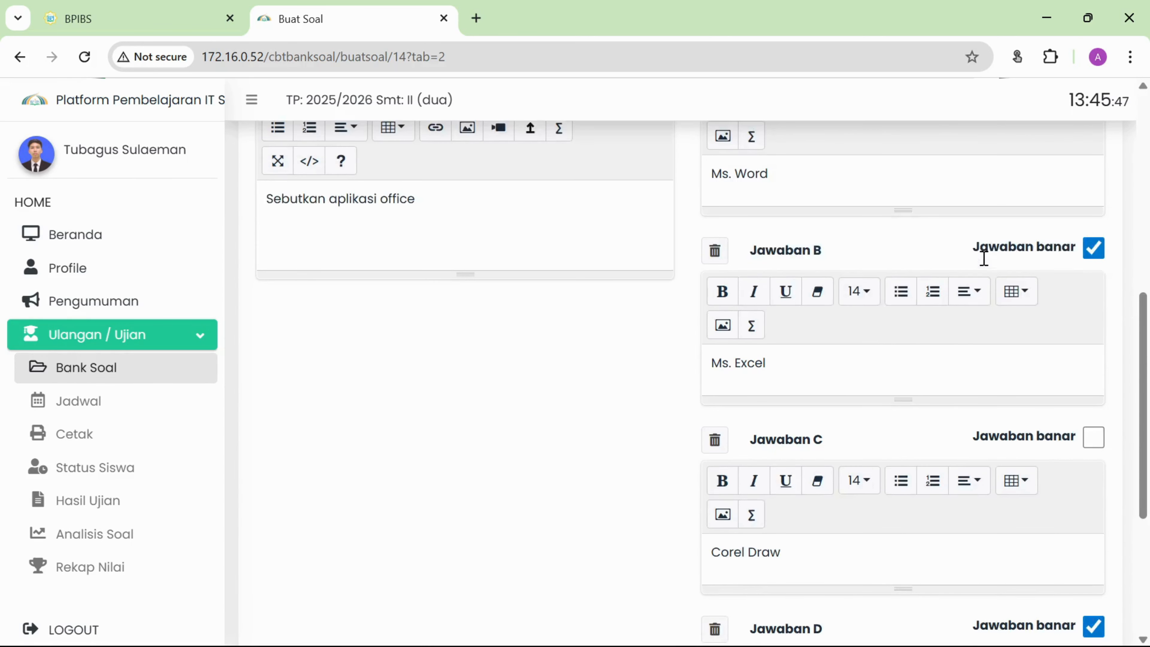
pyautogui.scroll(-6, 1101, 341)
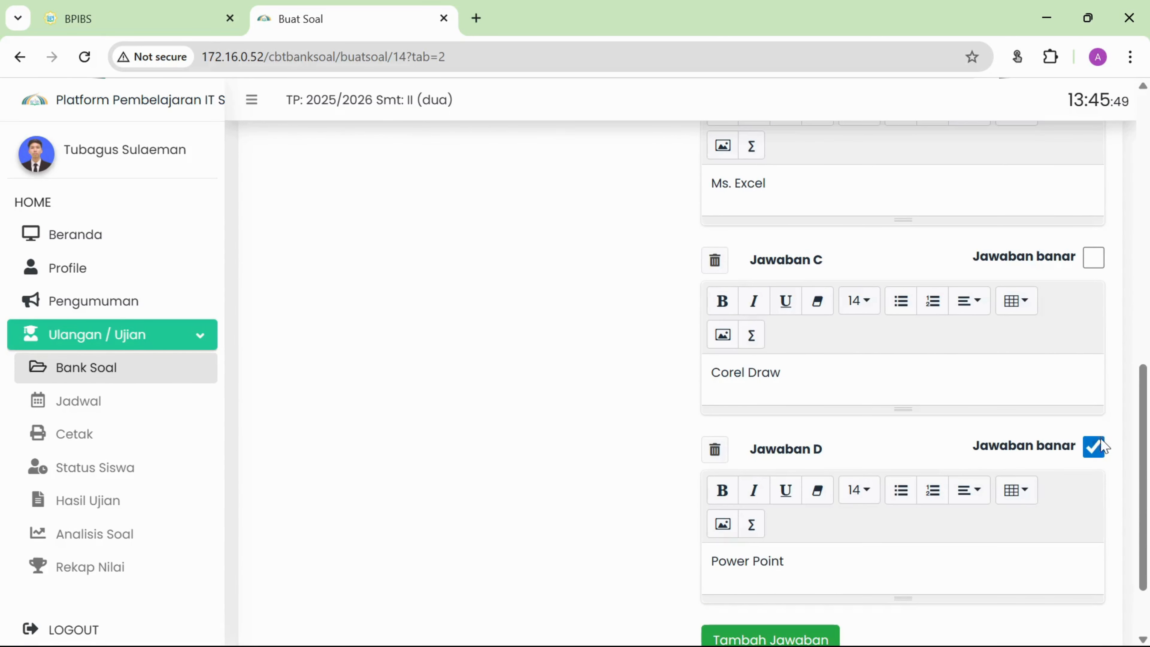
pyautogui.click(1095, 447)
pyautogui.scroll(2, 1058, 401)
pyautogui.scroll(5, 1056, 399)
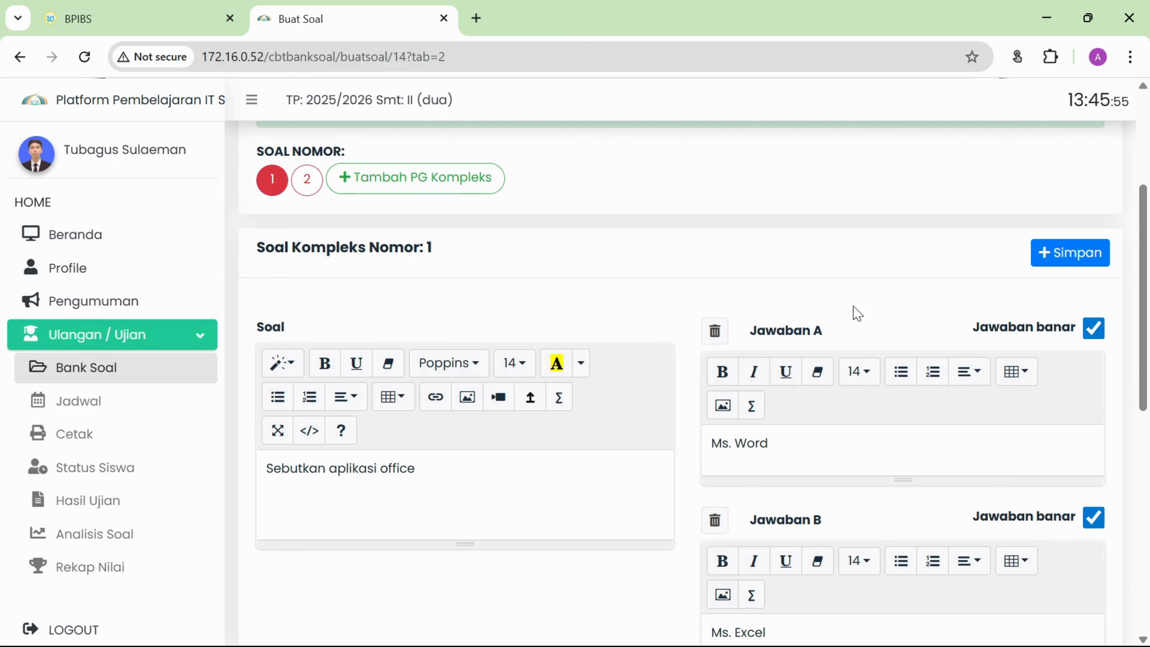
pyautogui.scroll(-4, 1020, 320)
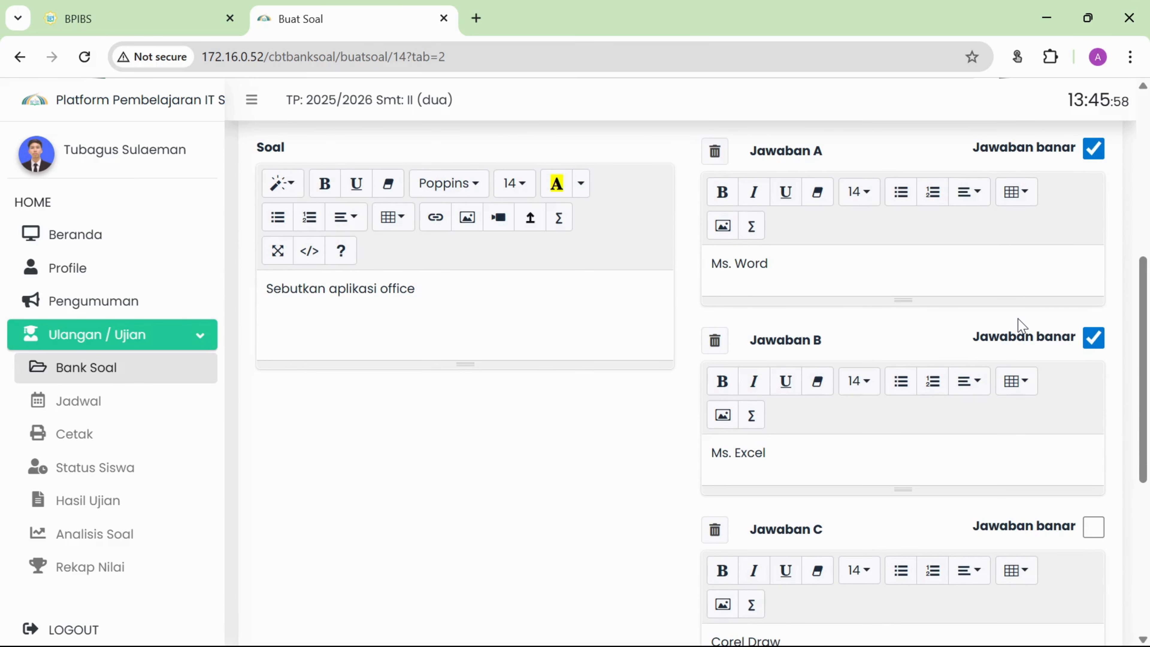
pyautogui.scroll(2, 1020, 319)
pyautogui.scroll(4, 1025, 229)
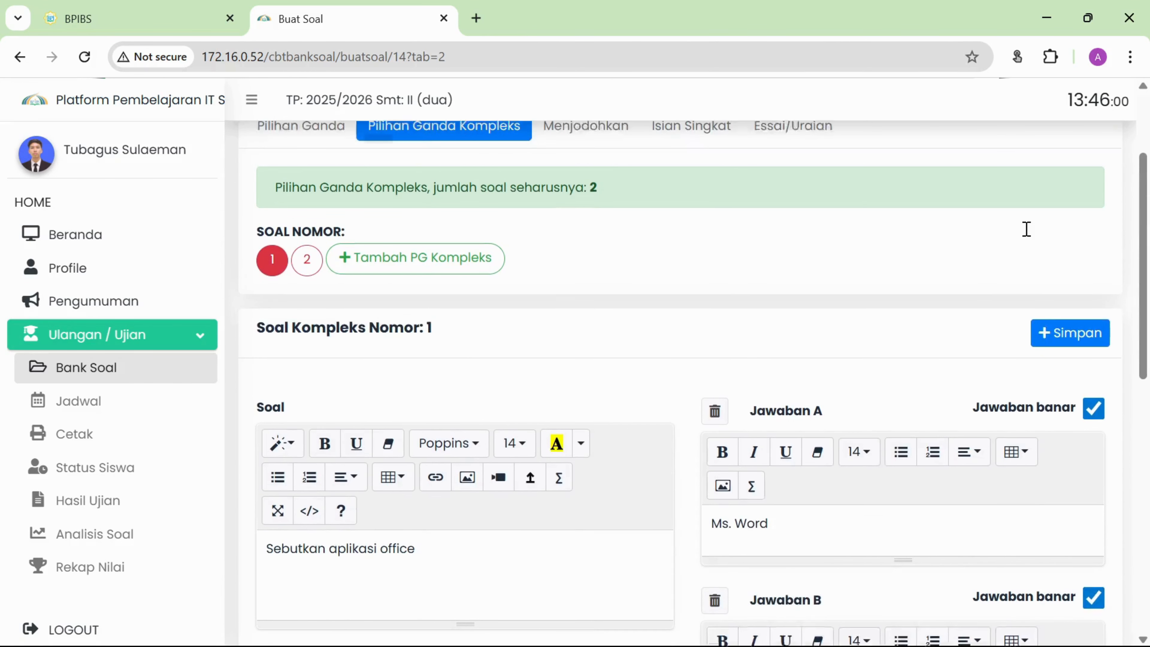
# Save complex question 1 and move to question number 2.
pyautogui.click(1080, 346)
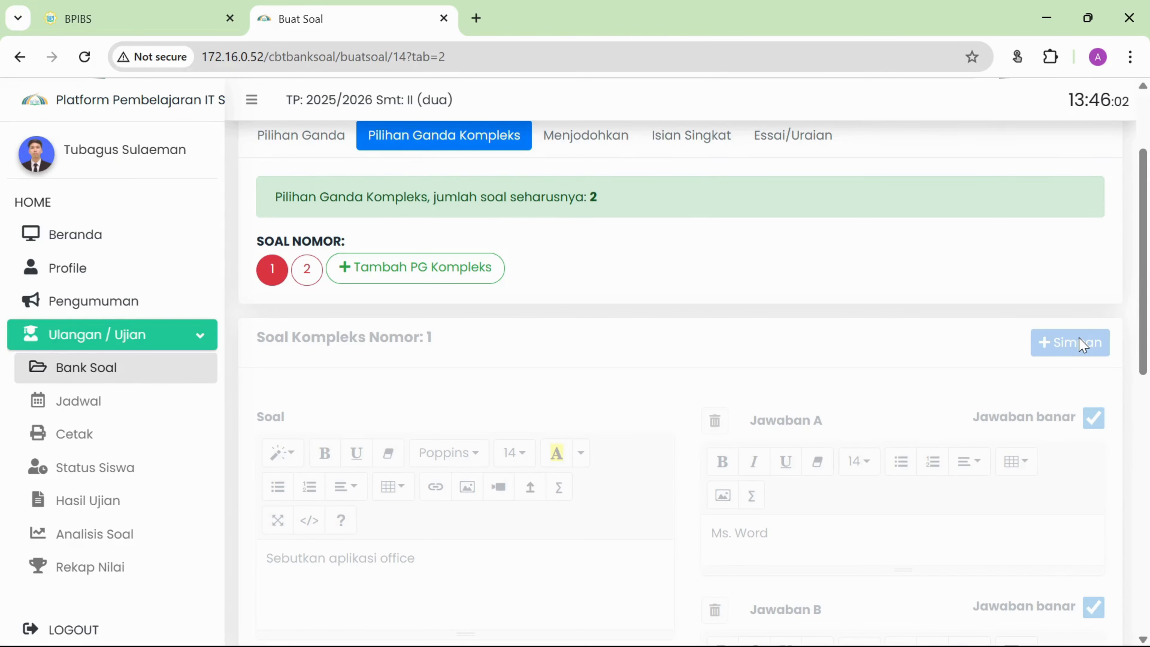
pyautogui.click(307, 269)
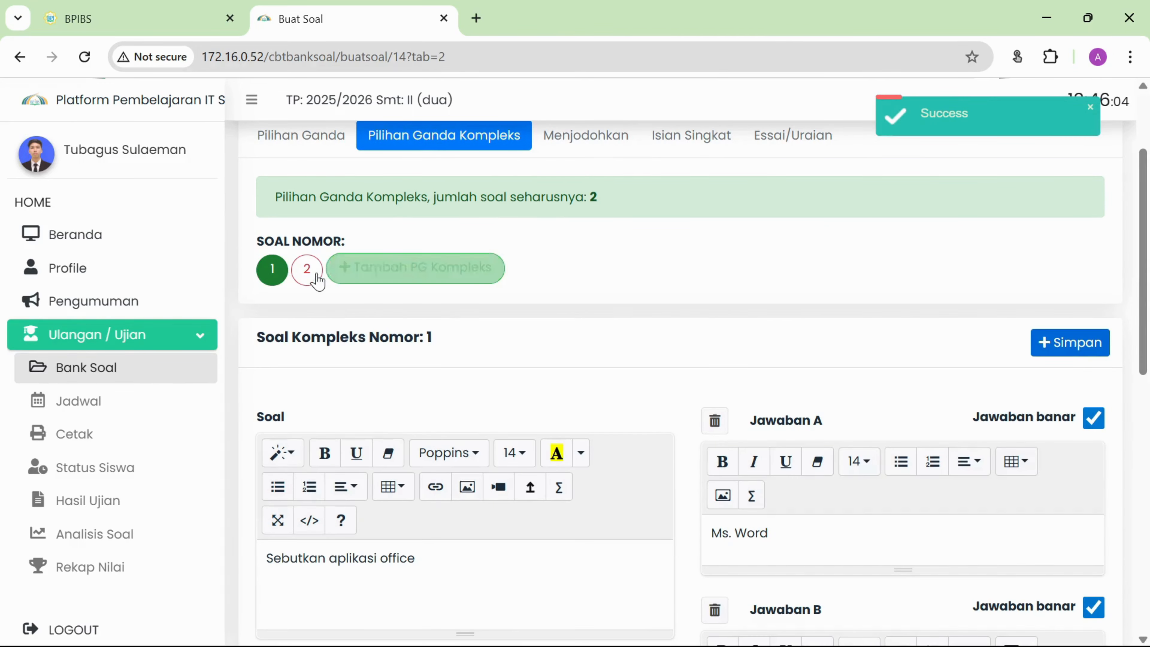
pyautogui.scroll(-2, 527, 346)
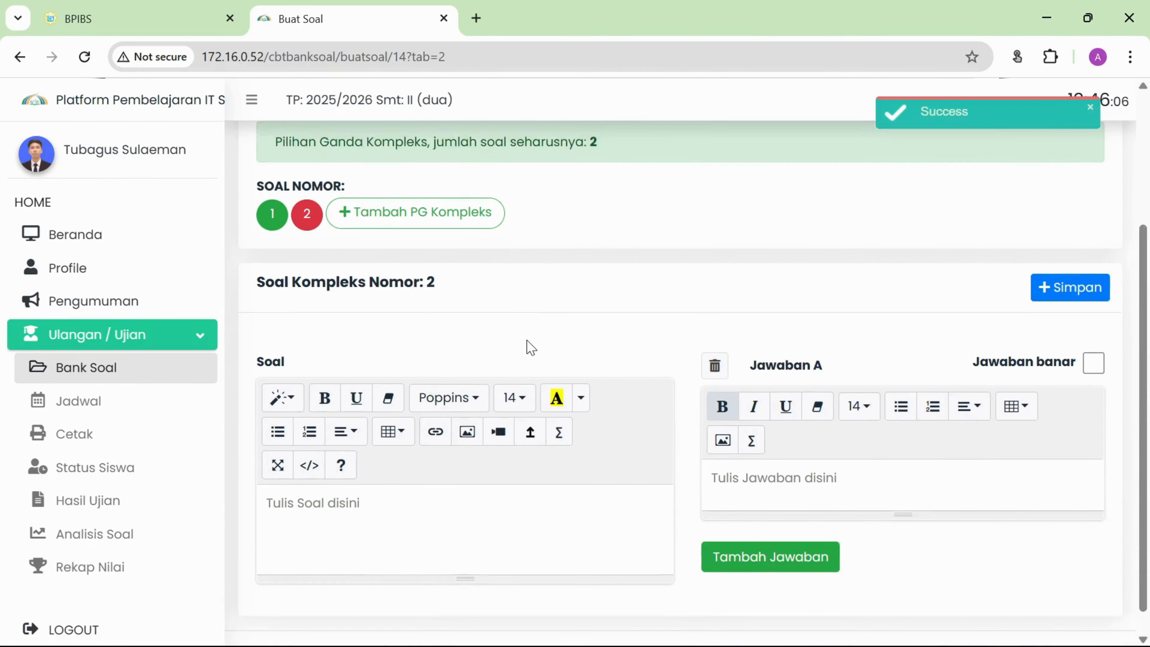
# Enter question 'Contoh soal' with answers A 'Ini jawabannya' and B 'Ini betul juga'.
pyautogui.click(437, 491)
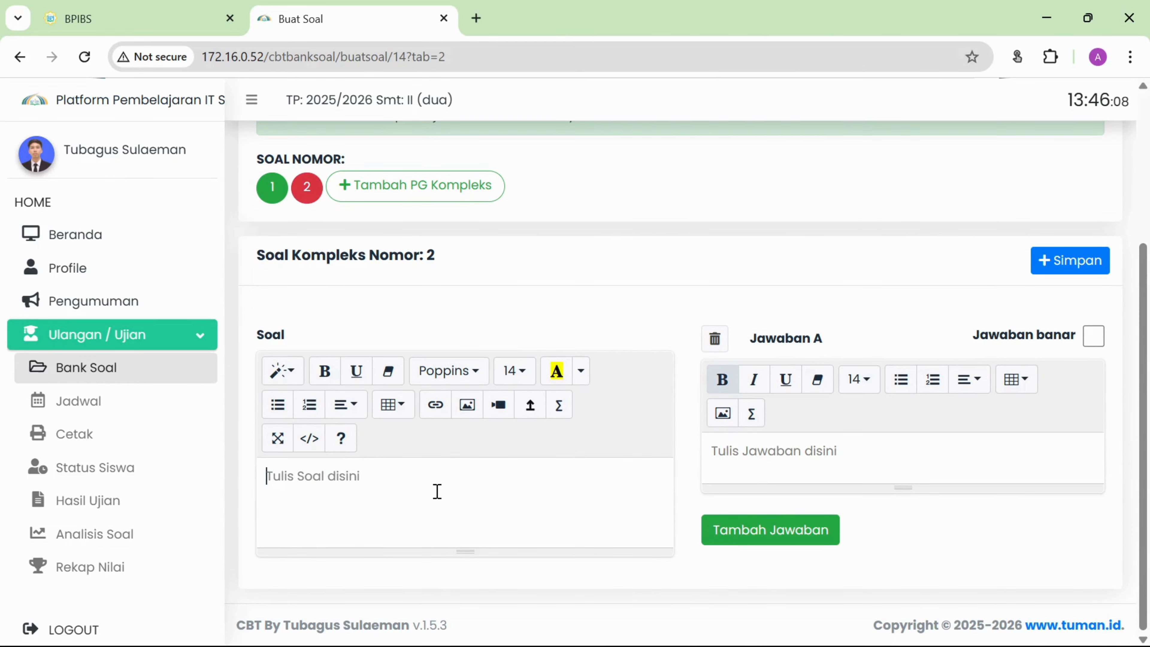
pyautogui.write('Contoh ')
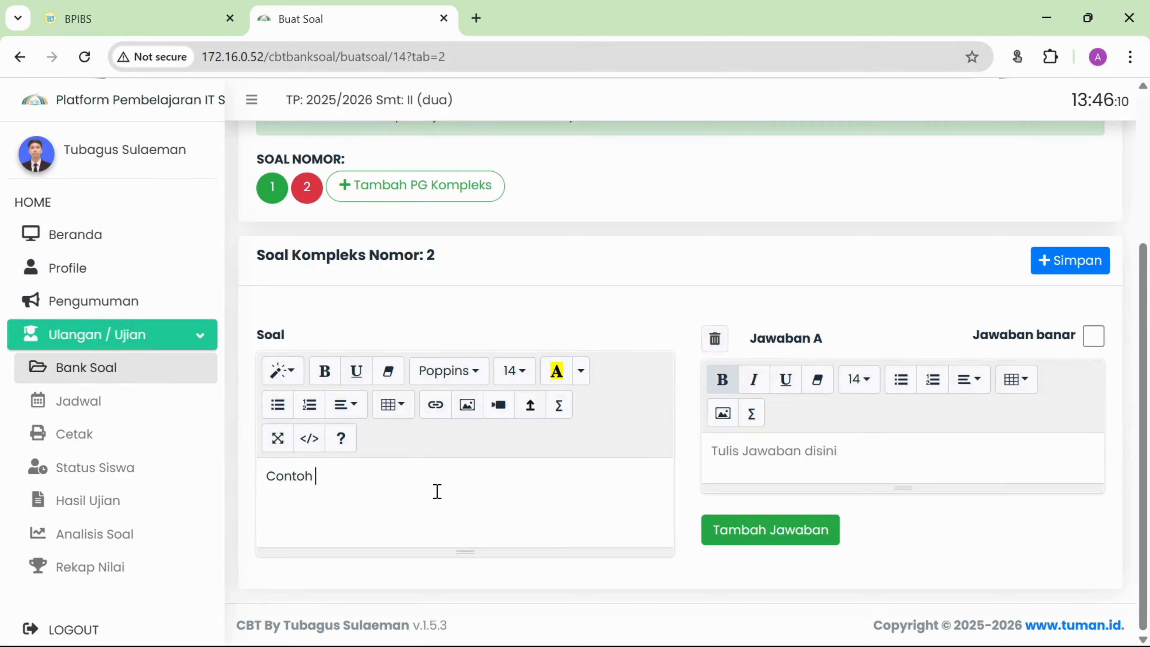
pyautogui.write('soal')
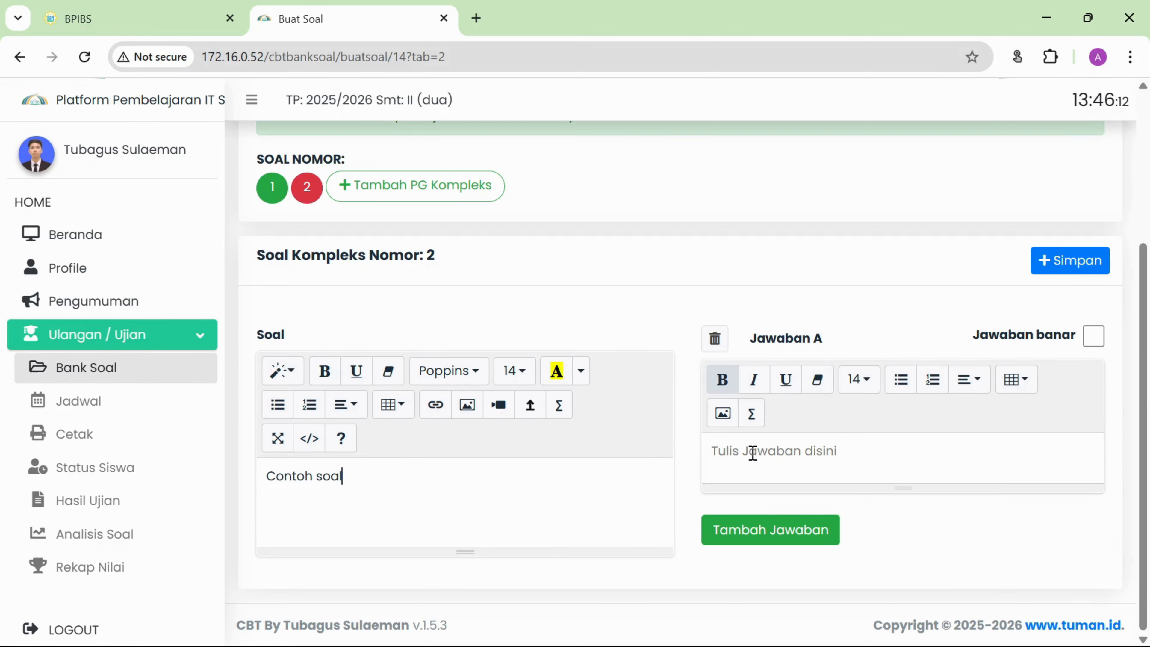
pyautogui.write('Ini jaw')
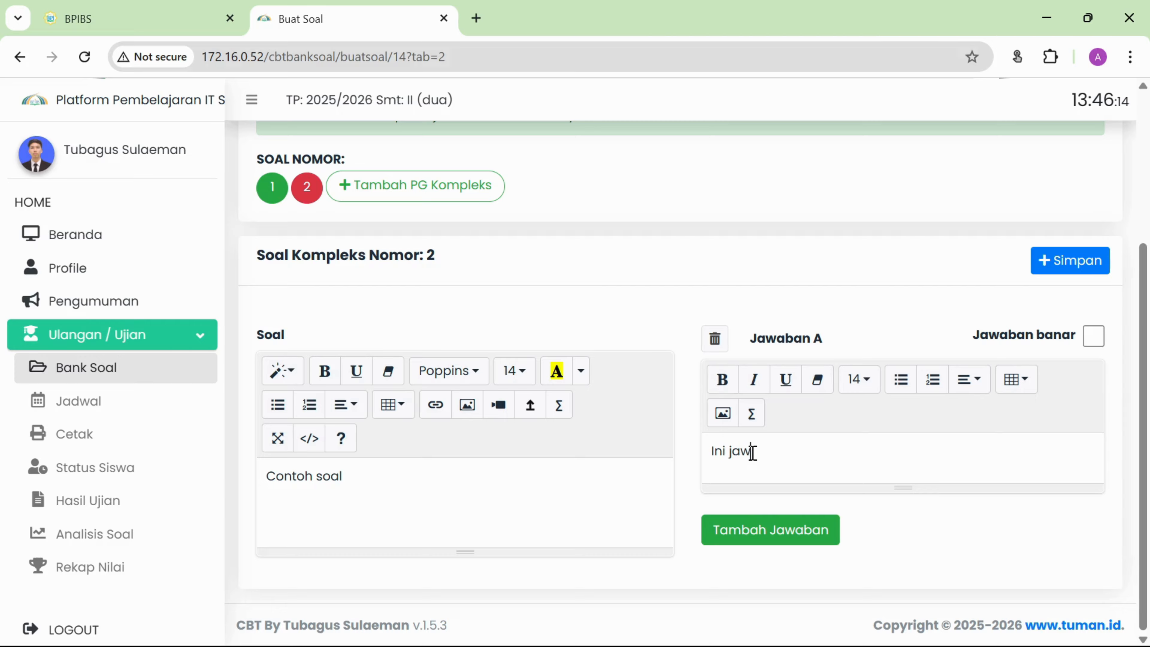
pyautogui.write('abannya')
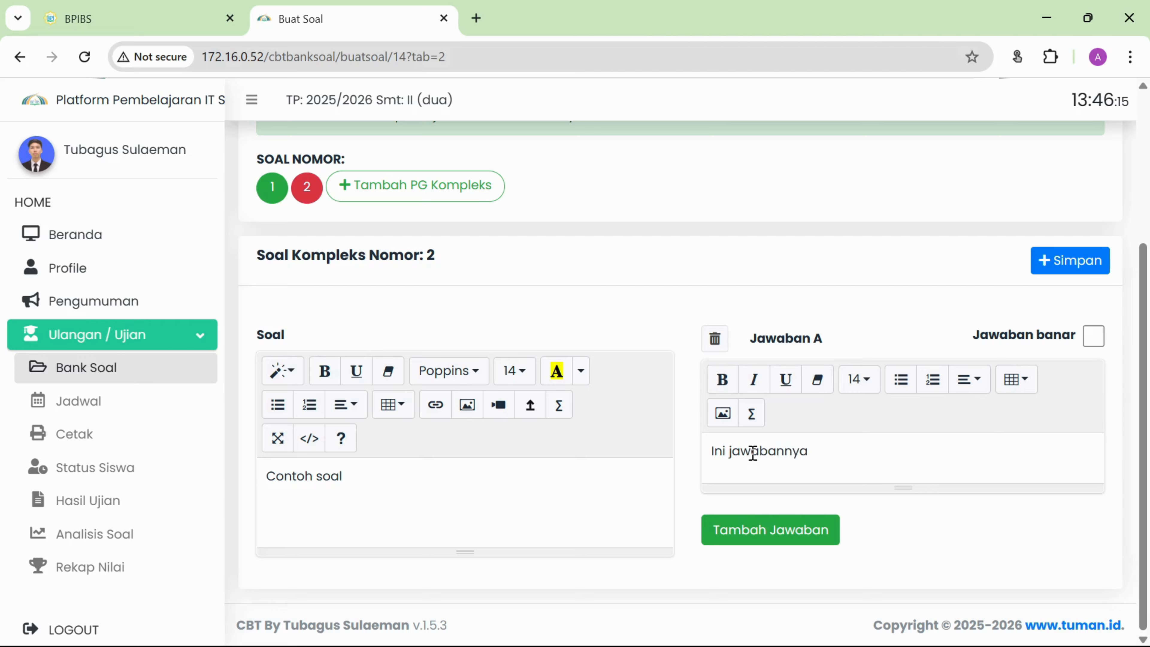
pyautogui.click(770, 532)
pyautogui.scroll(-4, 783, 536)
pyautogui.click(788, 485)
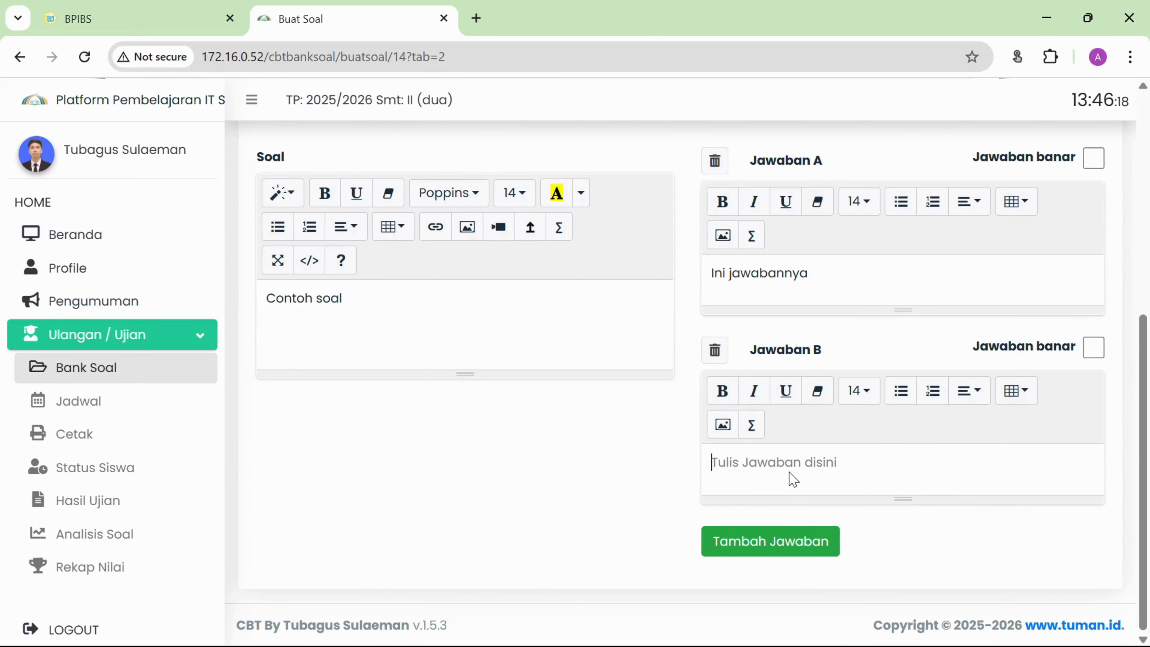
pyautogui.write('Ini betu')
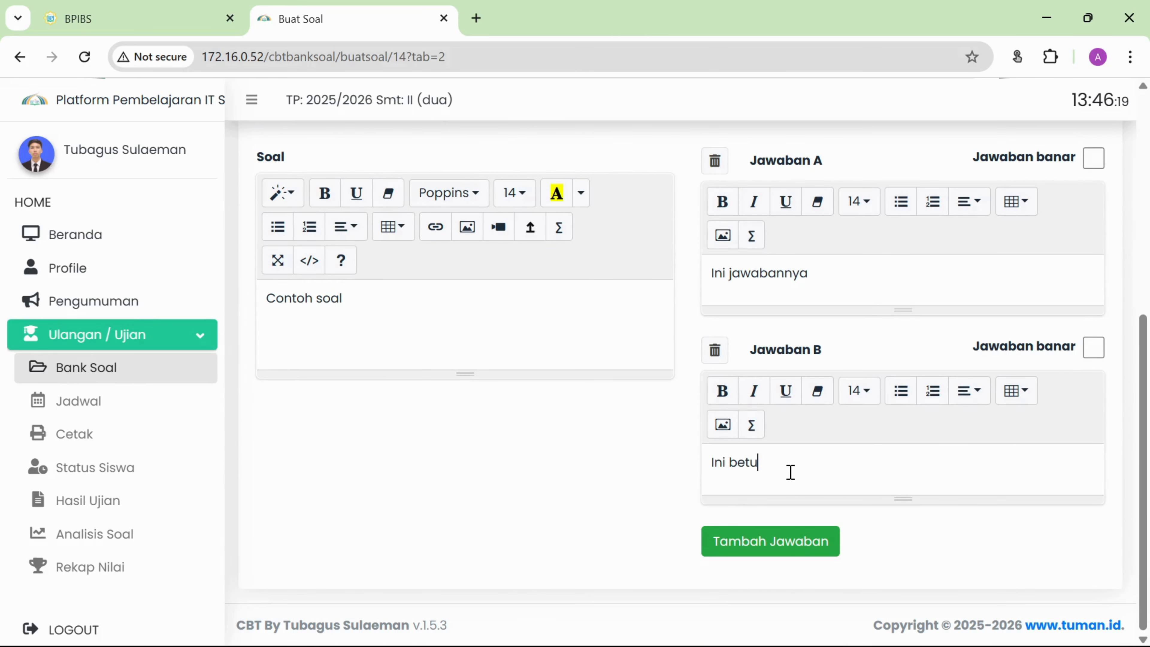
pyautogui.write('l juga')
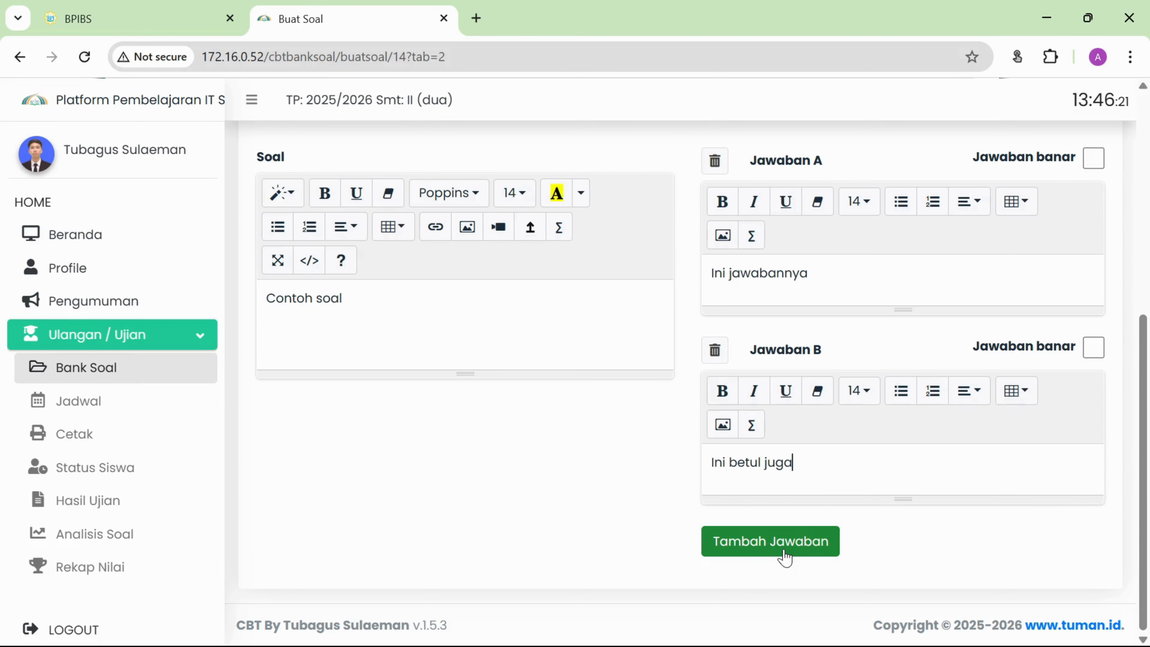
# Add answer C 'Ini juga sama' and answer D 'Ini jawaban salah'.
pyautogui.click(784, 542)
pyautogui.scroll(-4, 784, 544)
pyautogui.click(773, 476)
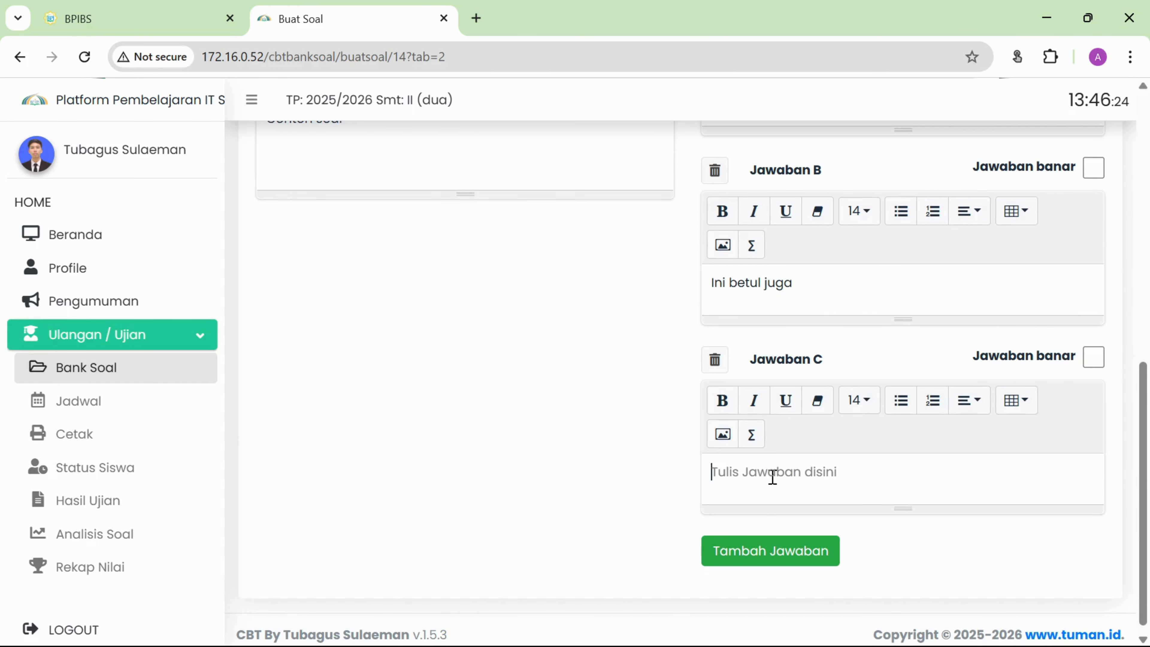
pyautogui.write('Ini juga sam')
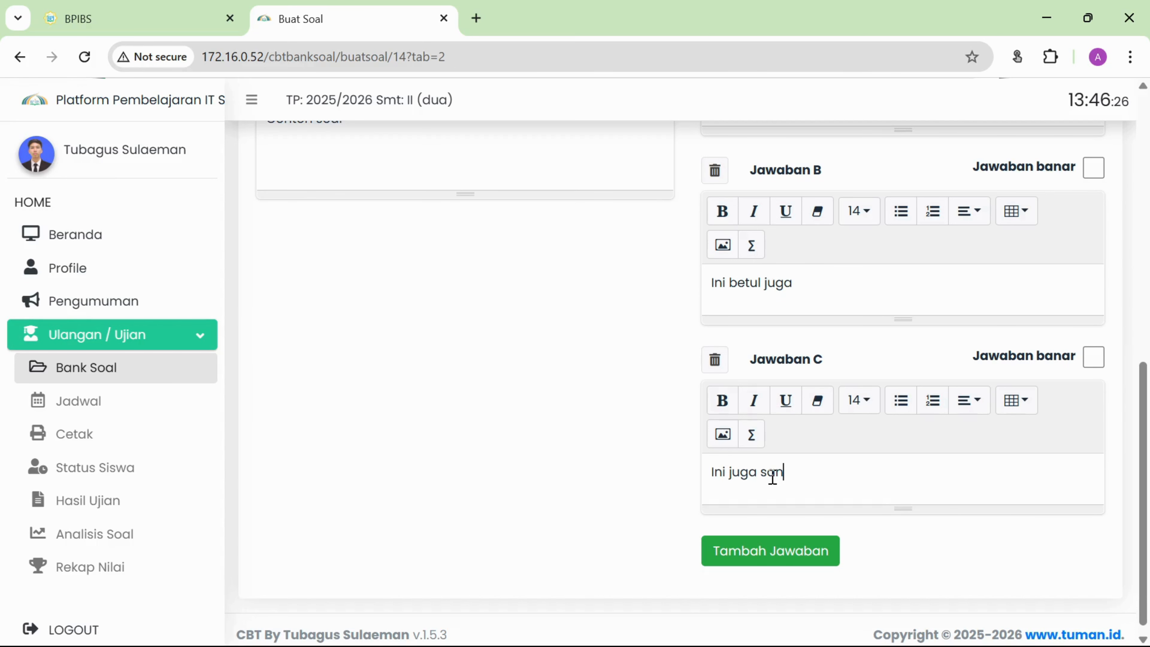
pyautogui.press('BackSpace')
pyautogui.click(788, 554)
pyautogui.click(782, 474)
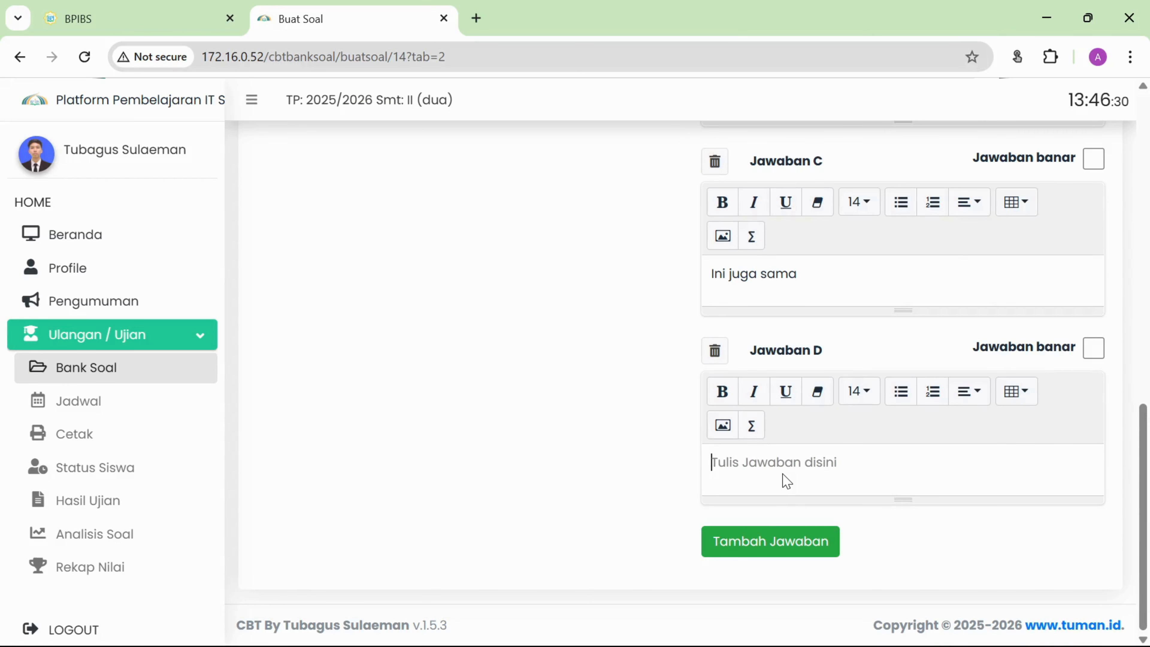
pyautogui.write('Ini jawaban')
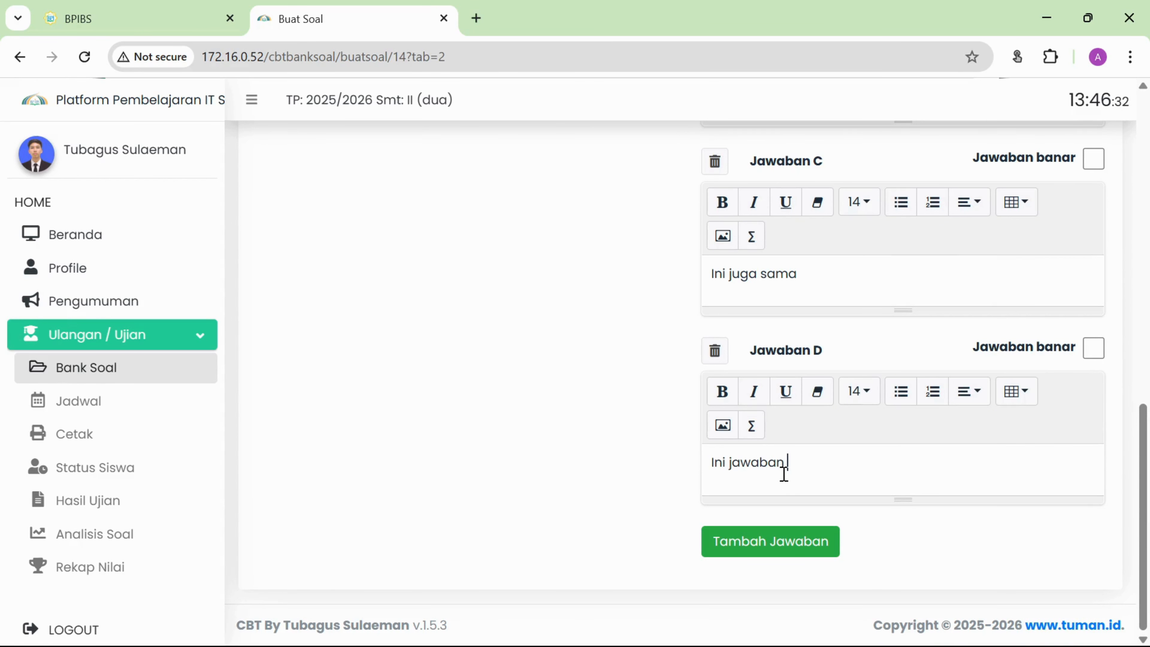
pyautogui.write(' salah')
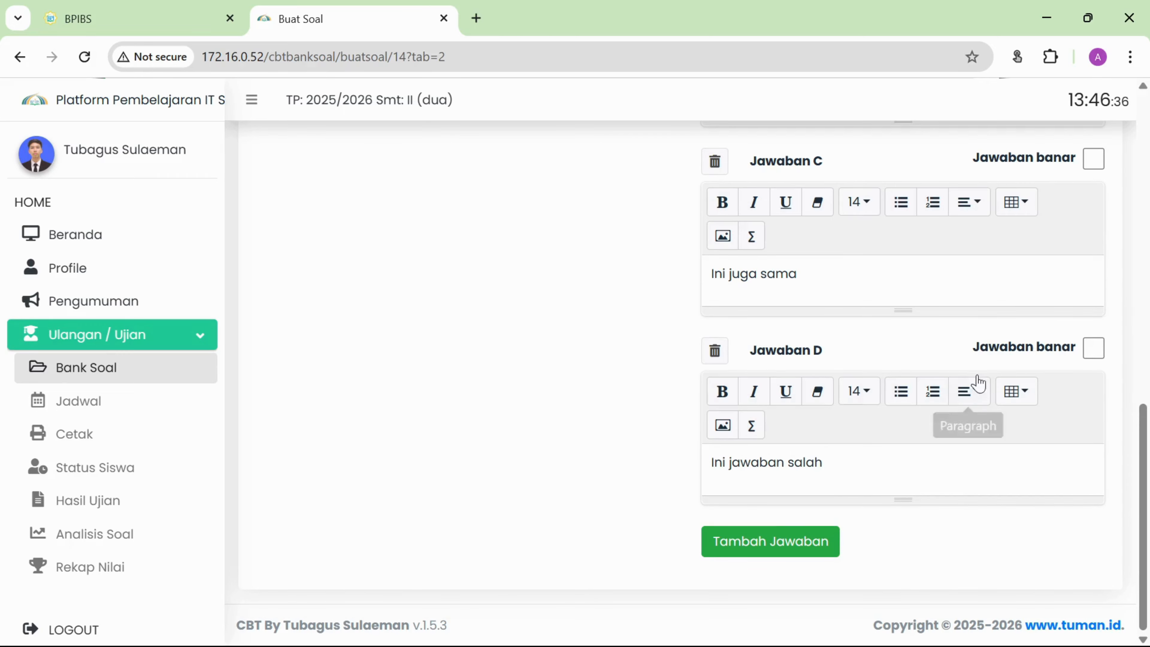
pyautogui.scroll(2, 978, 376)
# Mark answers C, B and A of question 2 as correct.
pyautogui.click(1094, 249)
pyautogui.scroll(4, 1101, 257)
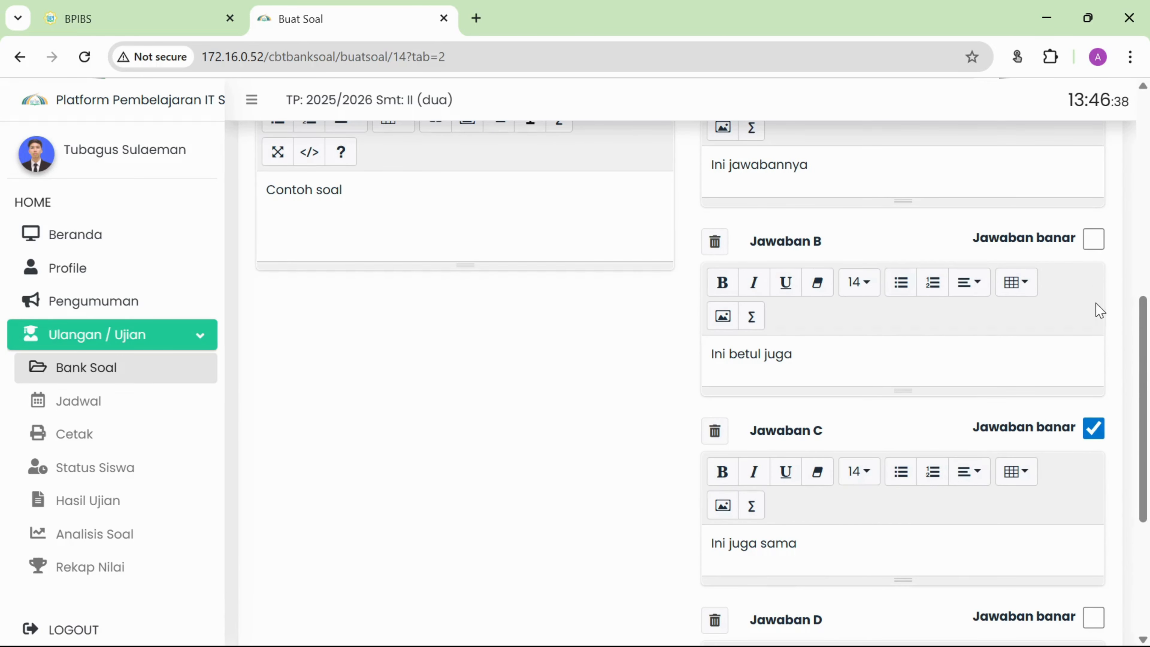
pyautogui.click(1094, 237)
pyautogui.scroll(4, 1095, 239)
pyautogui.click(1093, 231)
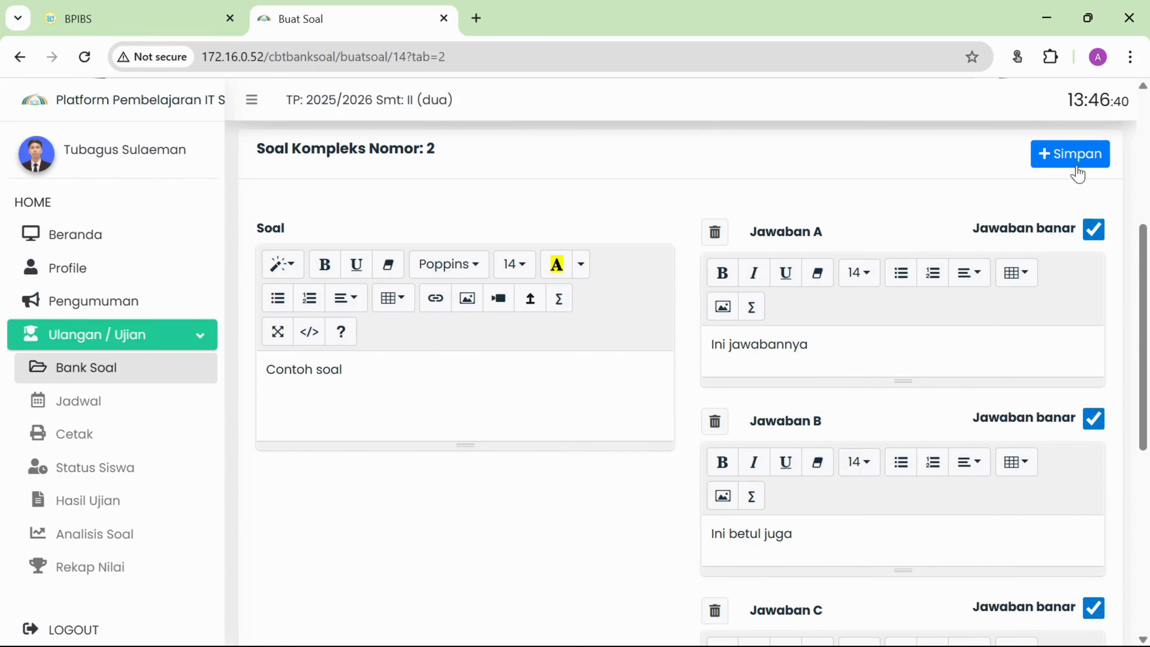
# Save complex question 2 and switch to the Menjodohkan questions.
pyautogui.click(1070, 154)
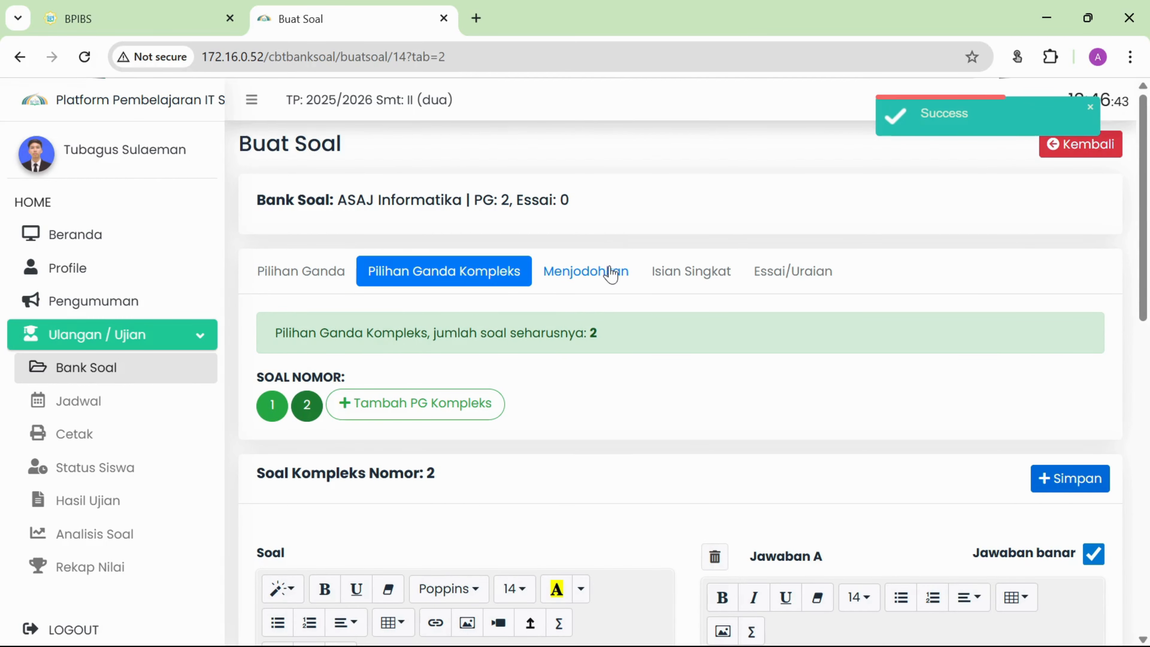
pyautogui.scroll(-10, 806, 473)
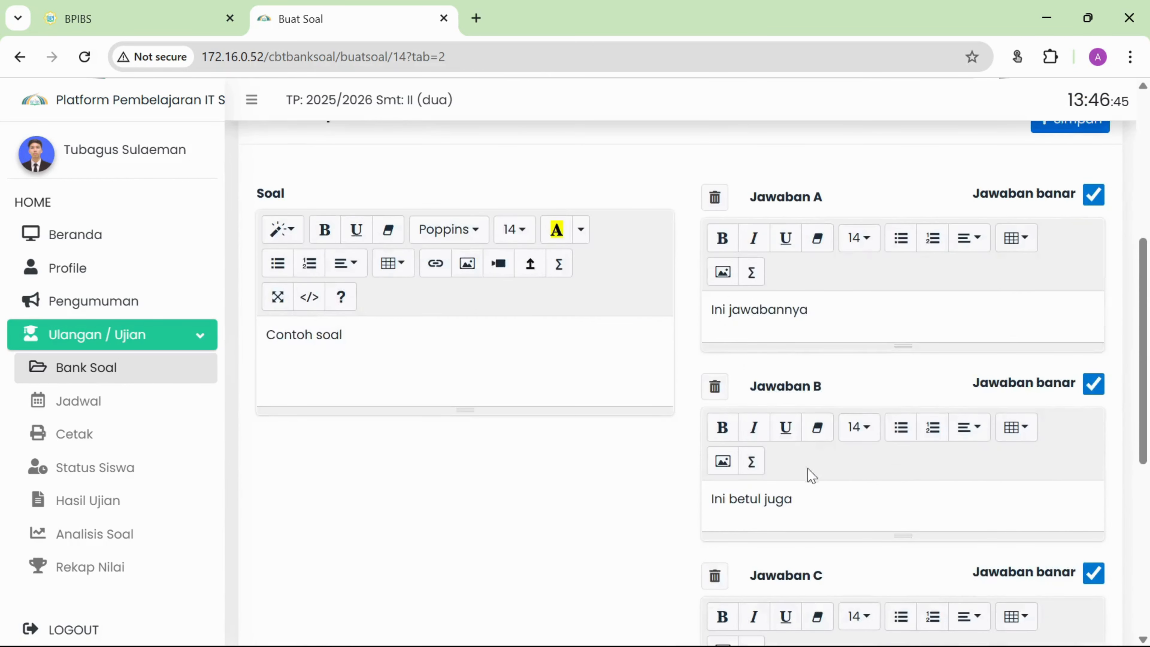
pyautogui.scroll(10, 816, 470)
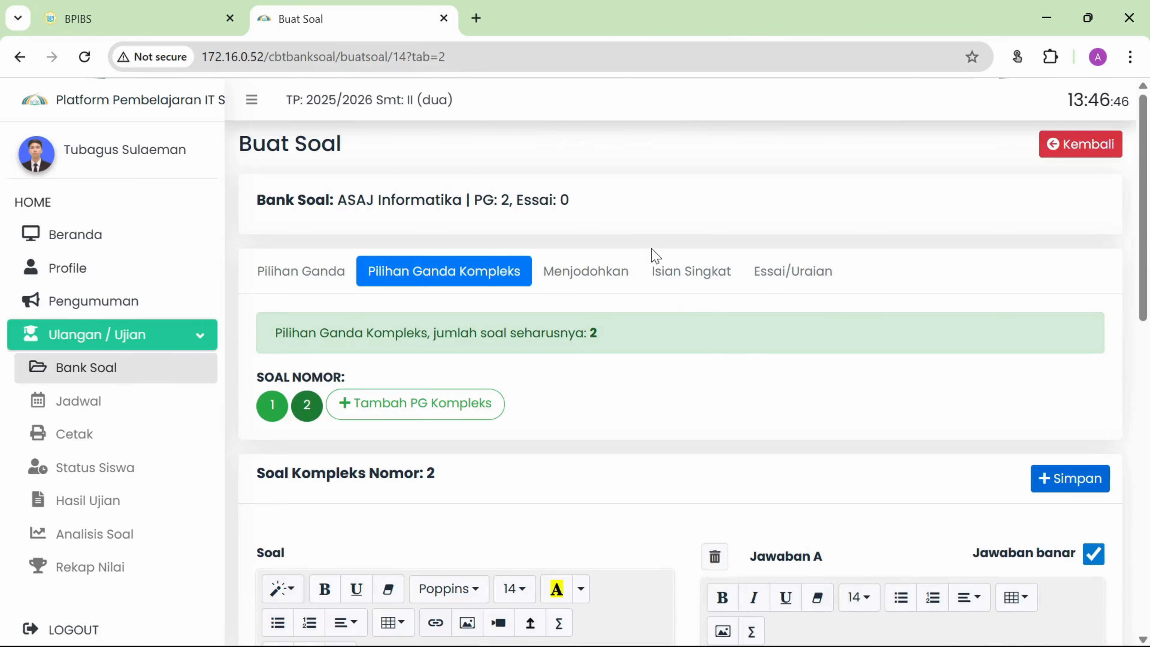
pyautogui.click(578, 278)
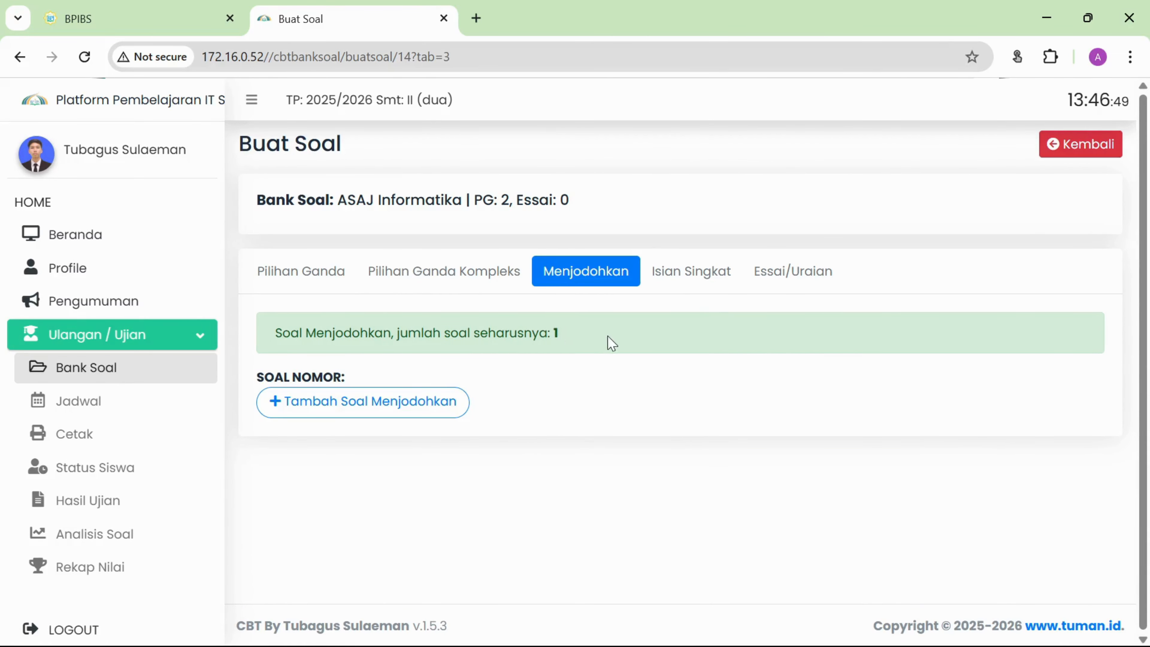
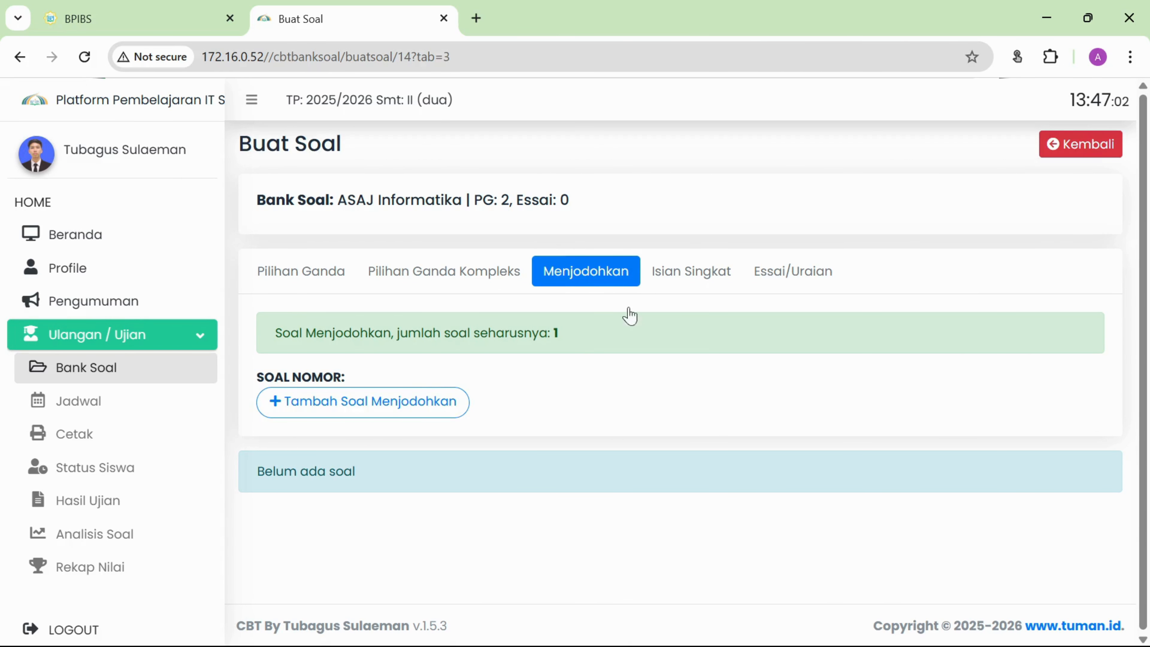
# Add matching question 1 with Tambah Soal Menjodohkan and look over its blank form.
pyautogui.click(371, 412)
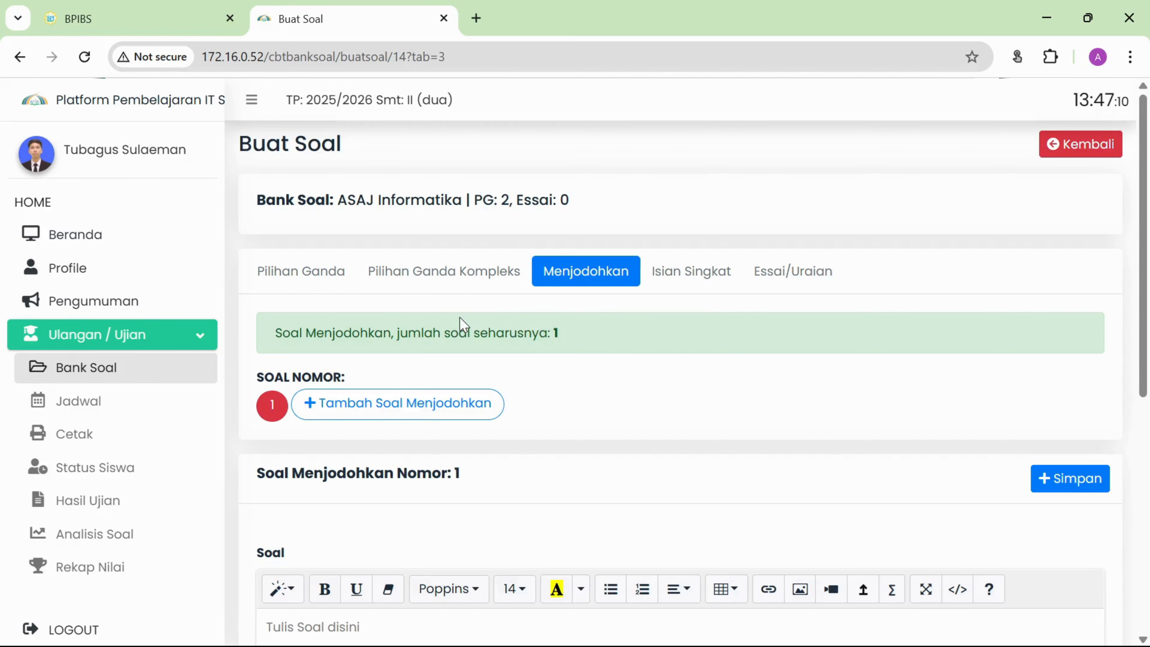
pyautogui.scroll(-2, 462, 323)
pyautogui.scroll(-8, 659, 357)
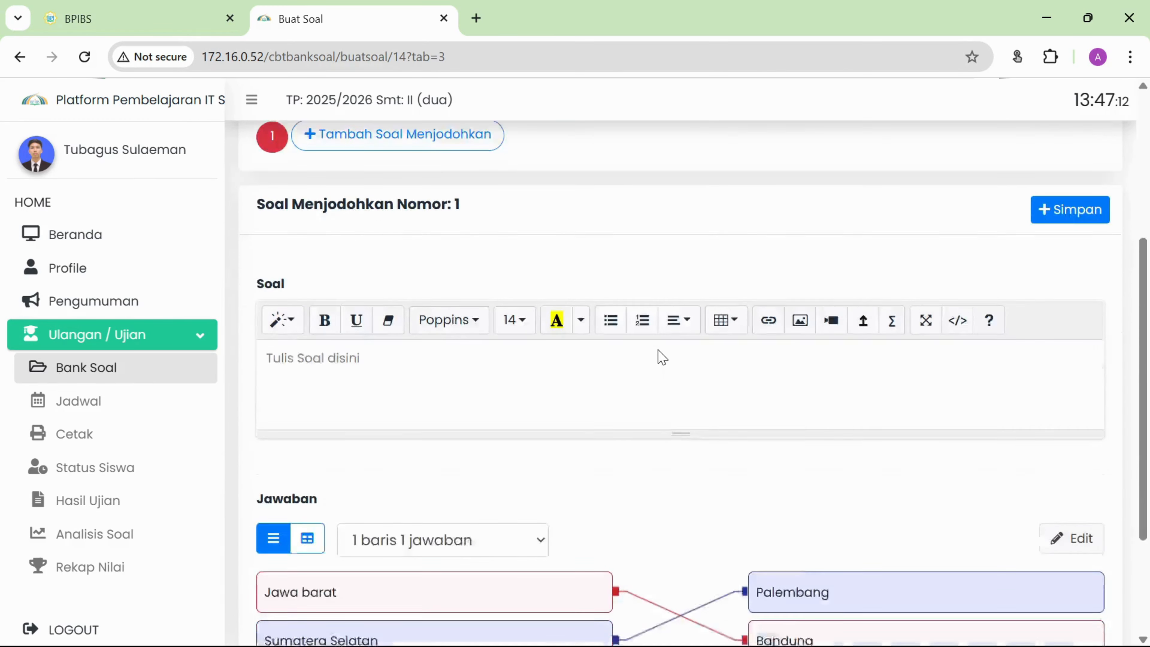
pyautogui.scroll(4, 661, 356)
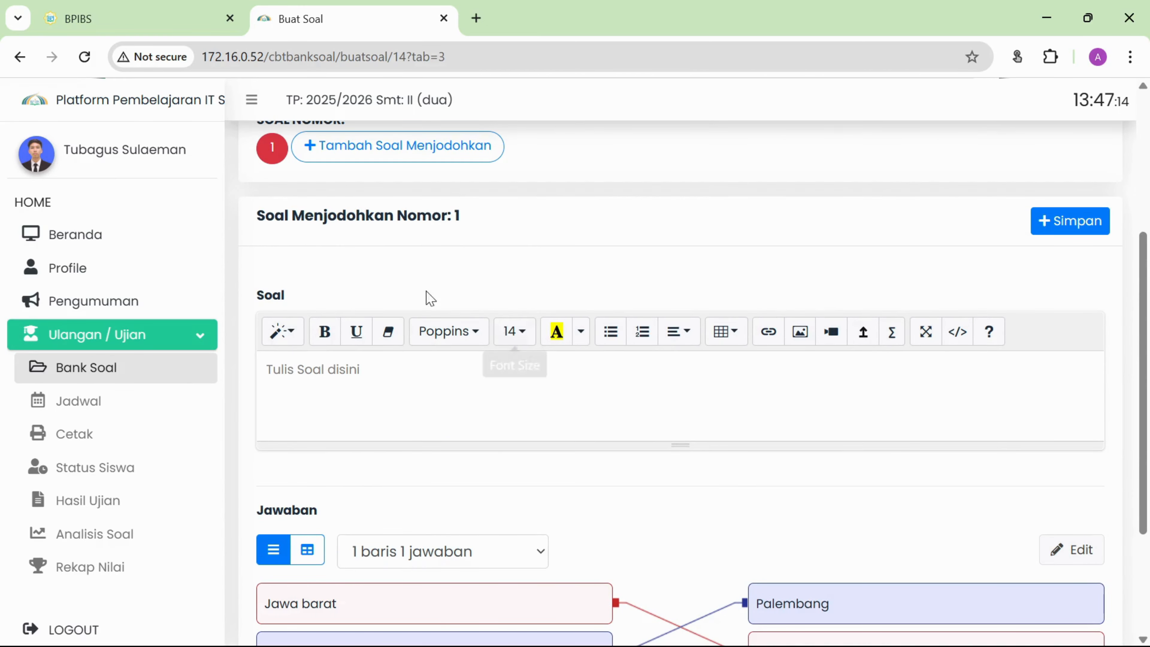
pyautogui.scroll(2, 316, 229)
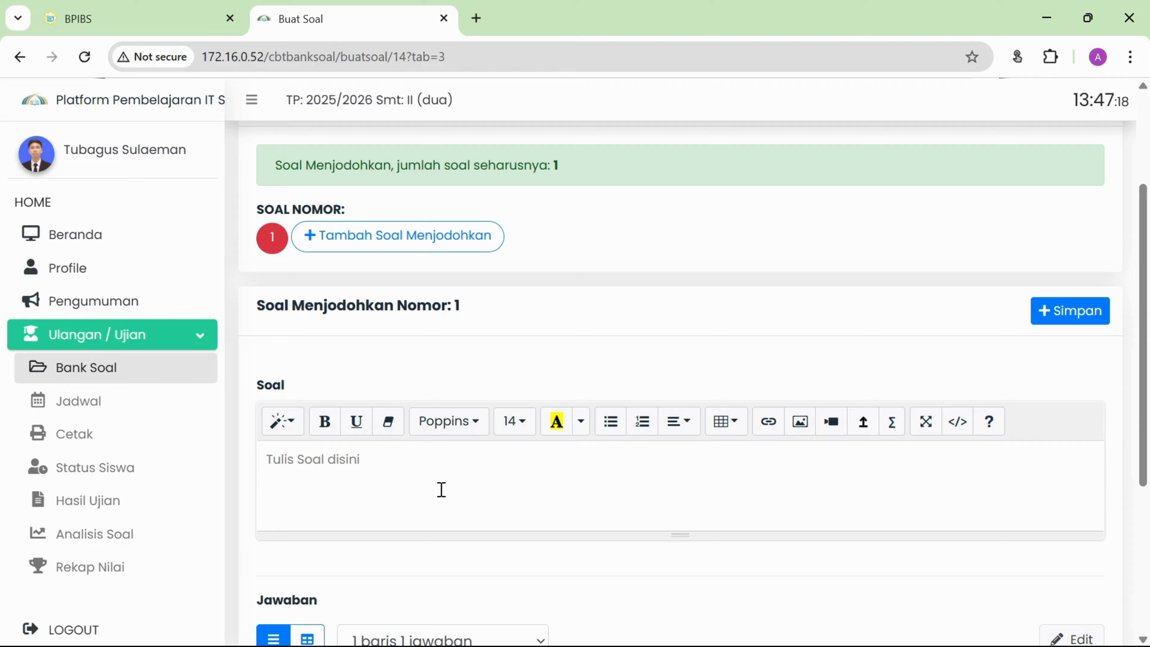
# Replace the draft prompt with 'Jawab pernyataan berikut' in the Soal editor.
pyautogui.write('Sesu')
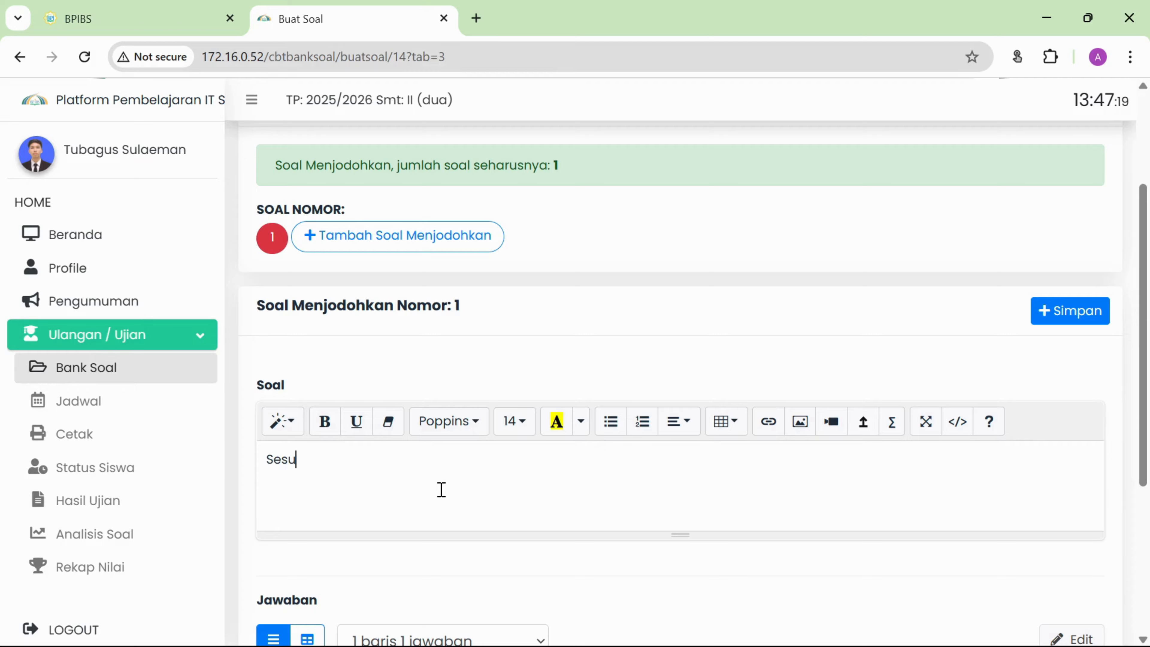
pyautogui.write('aikan per')
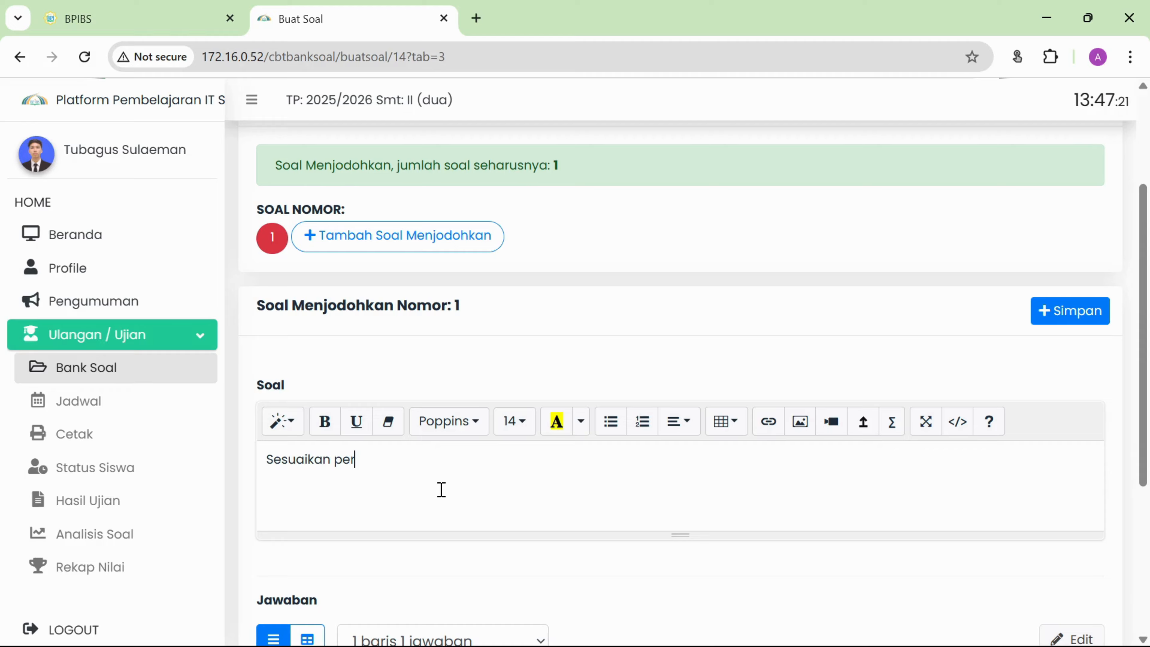
pyautogui.write('nya')
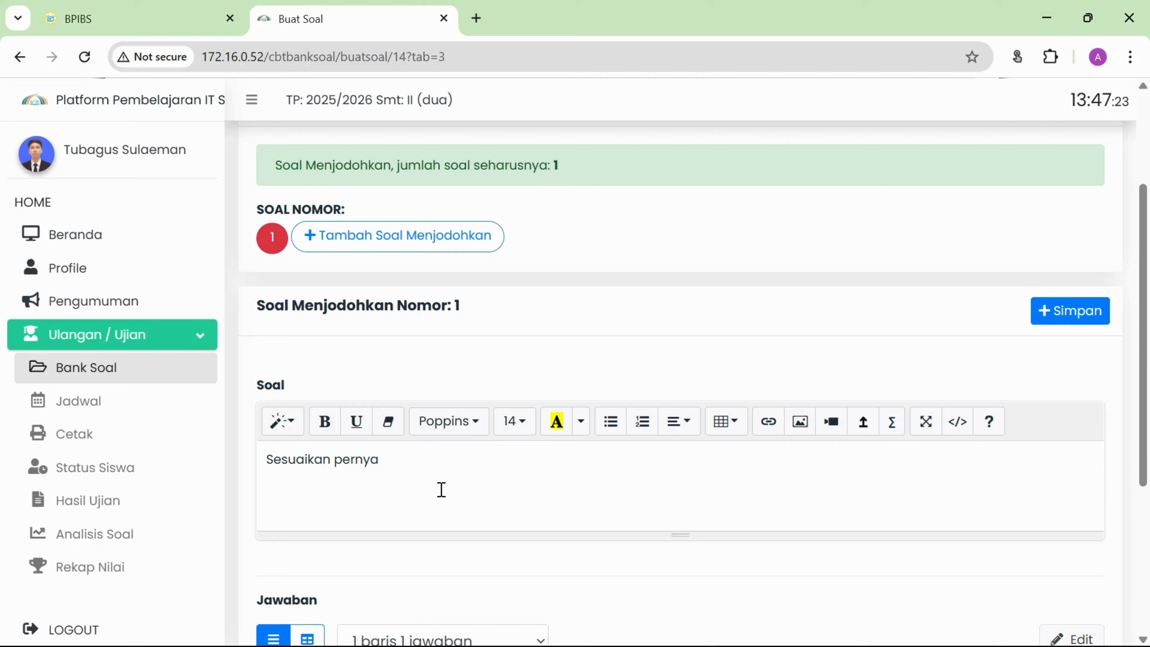
pyautogui.press('BackSpace')
pyautogui.press('BackSpace')
pyautogui.press('BackSpace')
pyautogui.press('BackSpace')
pyautogui.press('BackSpace')
pyautogui.press('BackSpace')
pyautogui.press('BackSpace')
pyautogui.press('BackSpace')
pyautogui.press('BackSpace')
pyautogui.press('BackSpace')
pyautogui.press('BackSpace')
pyautogui.press('BackSpace')
pyautogui.press('BackSpace')
pyautogui.press('BackSpace')
pyautogui.press('BackSpace')
pyautogui.press('BackSpace')
pyautogui.write('Ja')
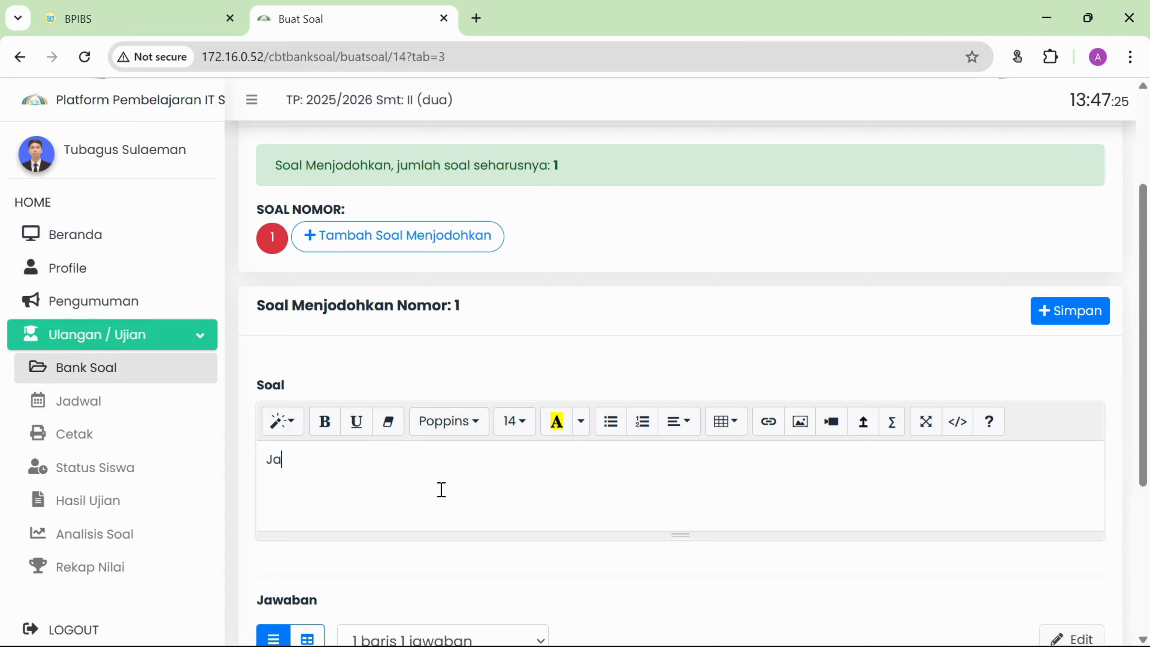
pyautogui.write('wab pernyataan berikut')
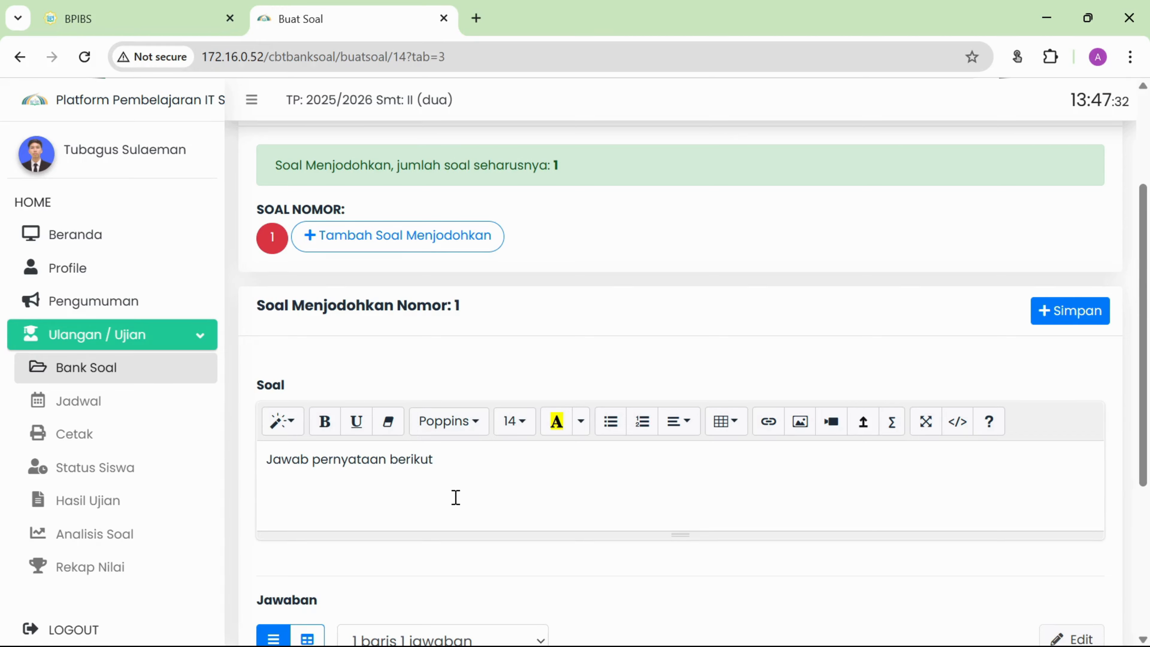
pyautogui.scroll(-5, 475, 487)
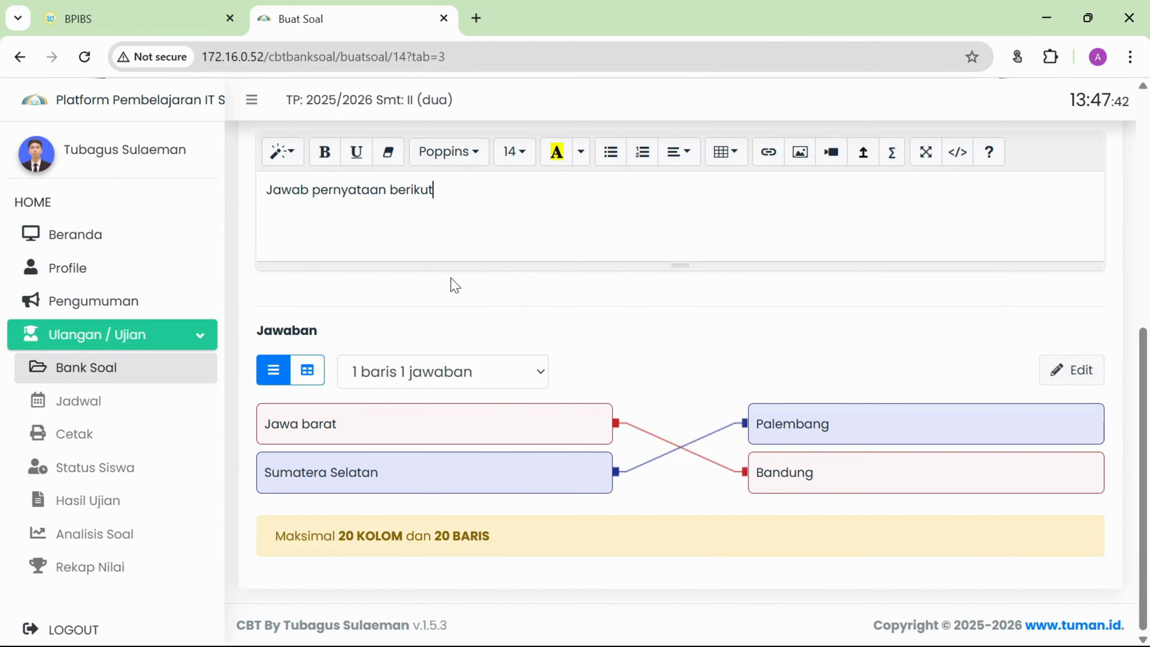
# Link both Jawa barat and Sumatera Selatan to Palembang.
pyautogui.click(472, 377)
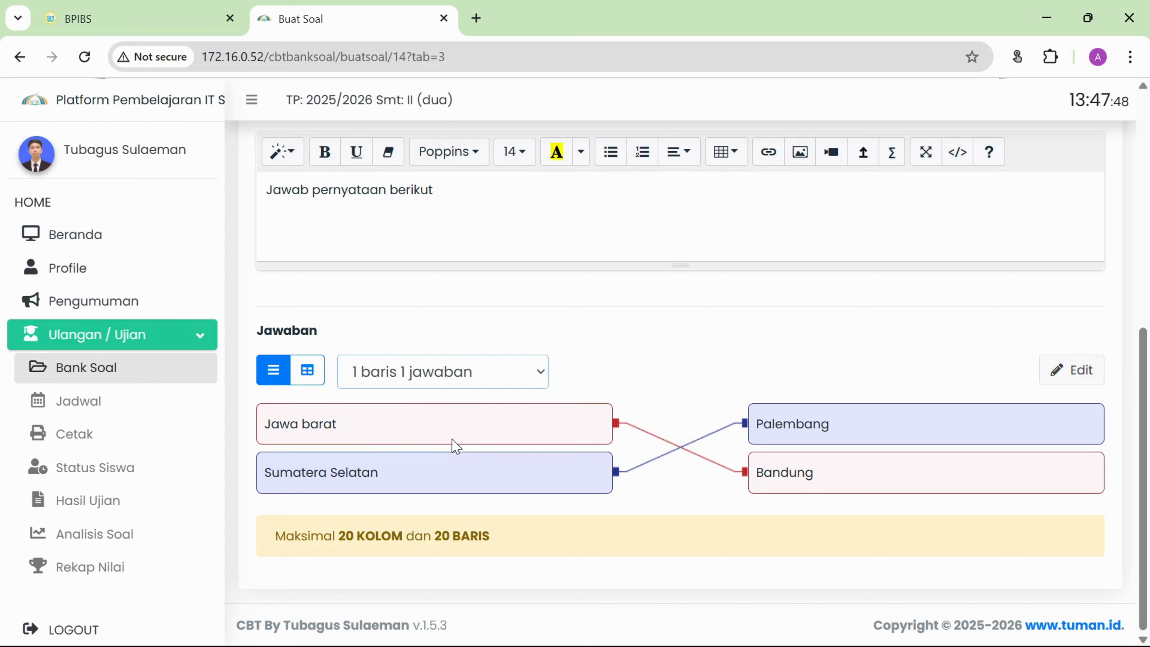
pyautogui.click(537, 320)
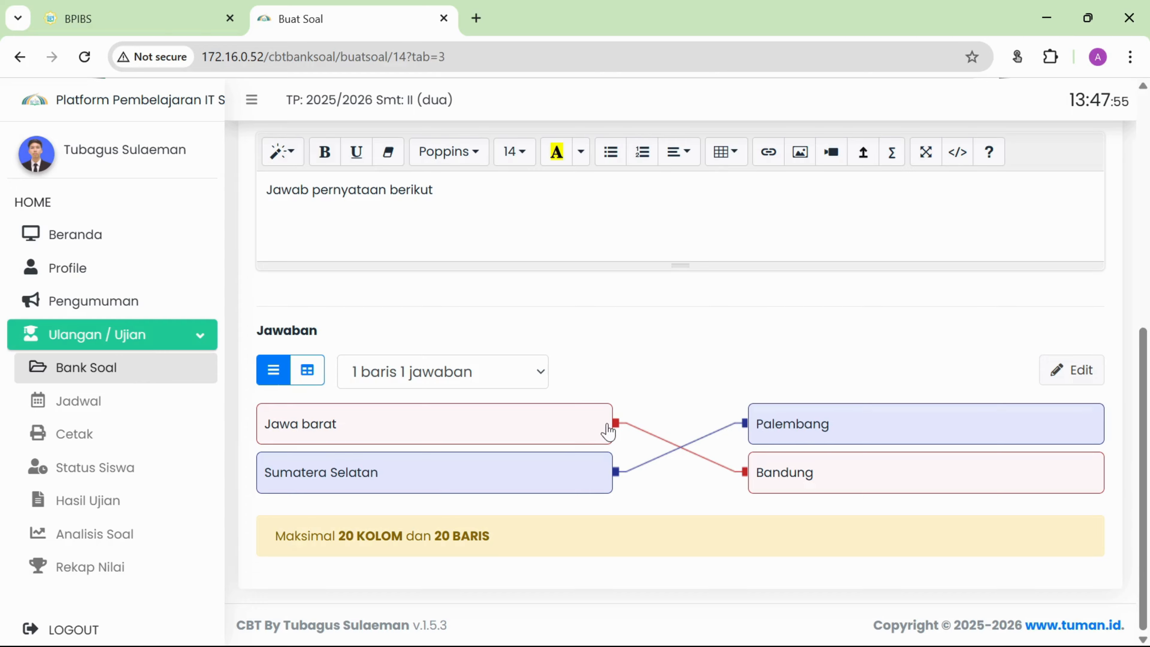
pyautogui.moveTo(607, 428); pyautogui.dragTo(774, 435)
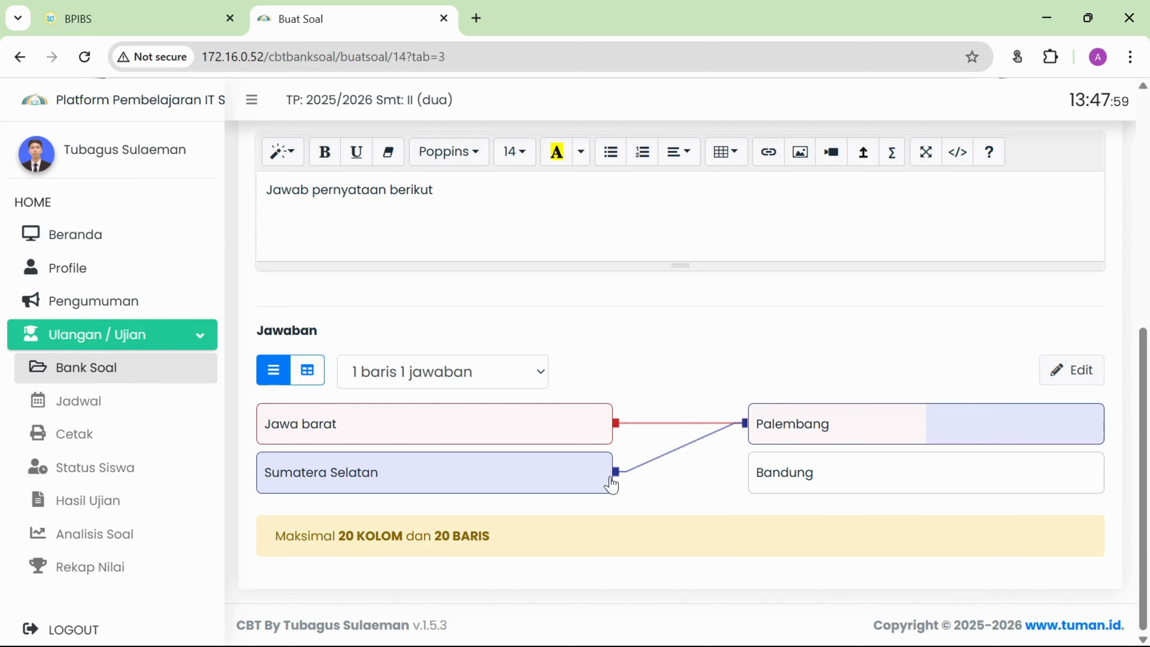
pyautogui.moveTo(610, 477); pyautogui.dragTo(777, 478)
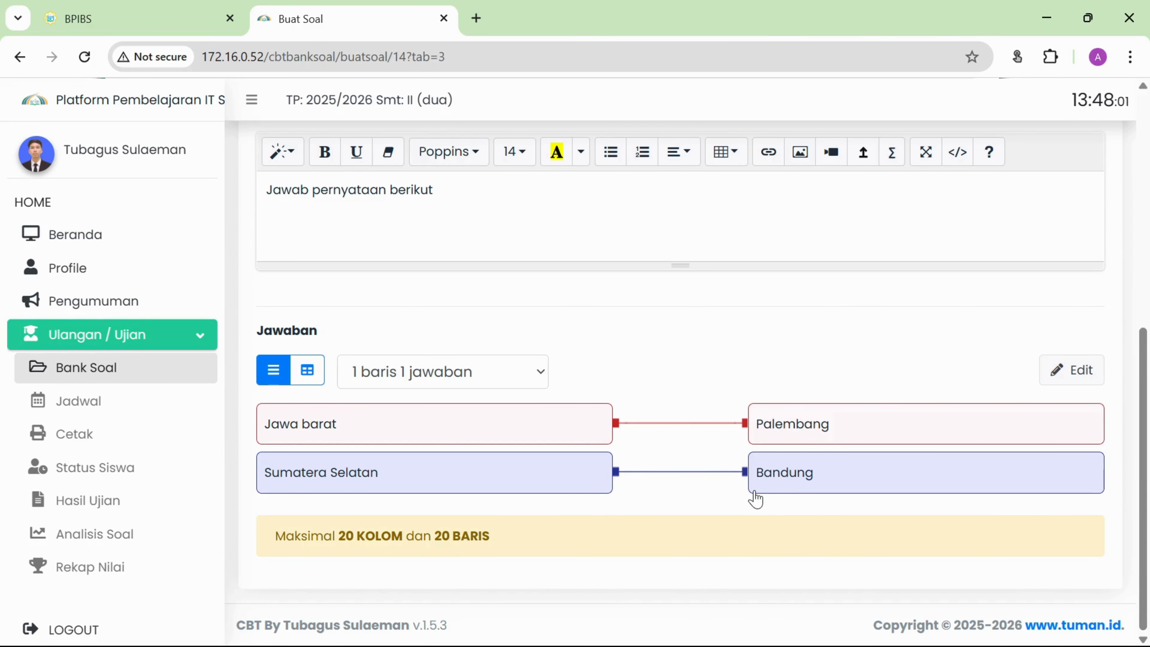
pyautogui.moveTo(614, 483); pyautogui.dragTo(762, 437)
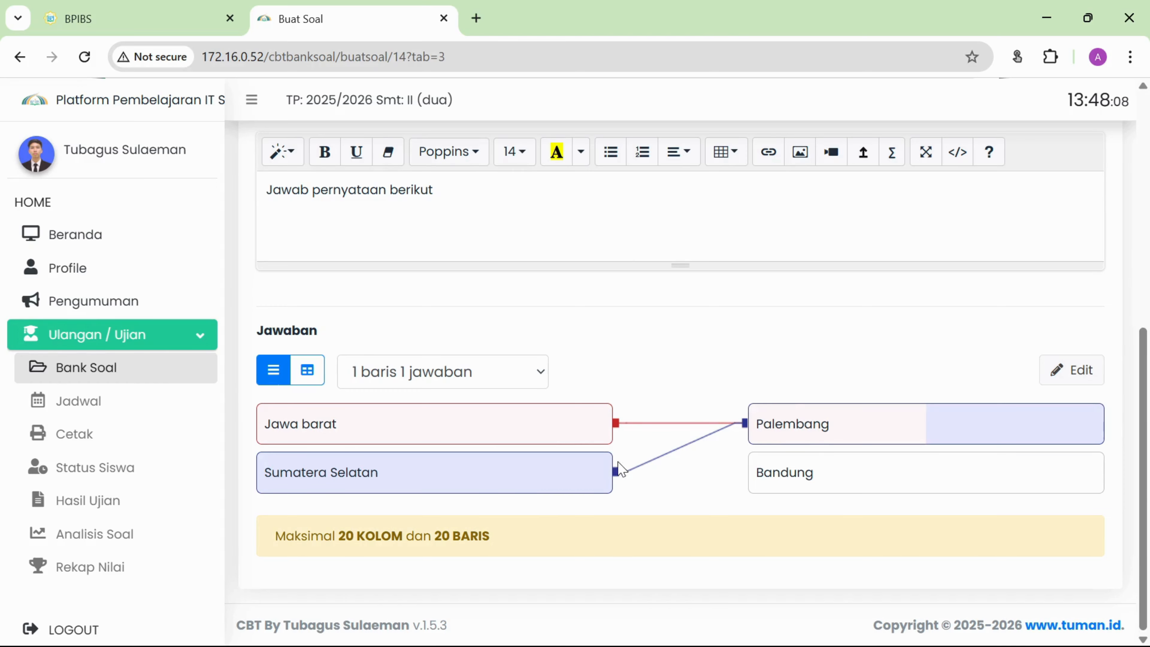
# Set the answer mode to '1 baris banyak jawaban' and make the answer boxes editable.
pyautogui.click(523, 376)
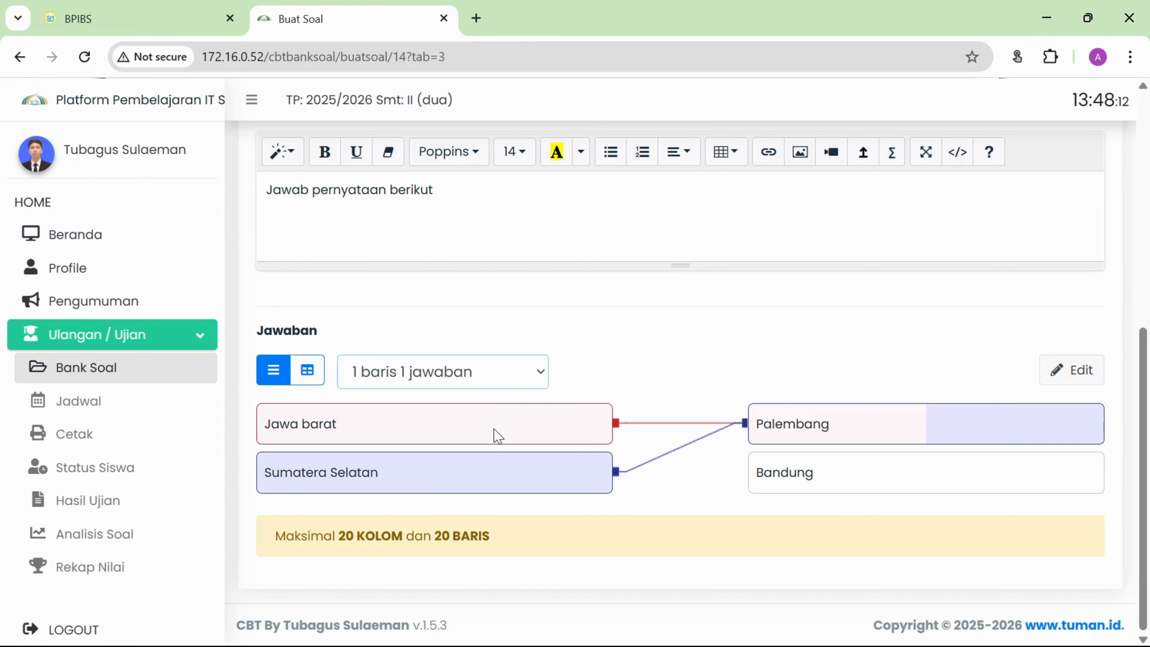
pyautogui.press('Down')
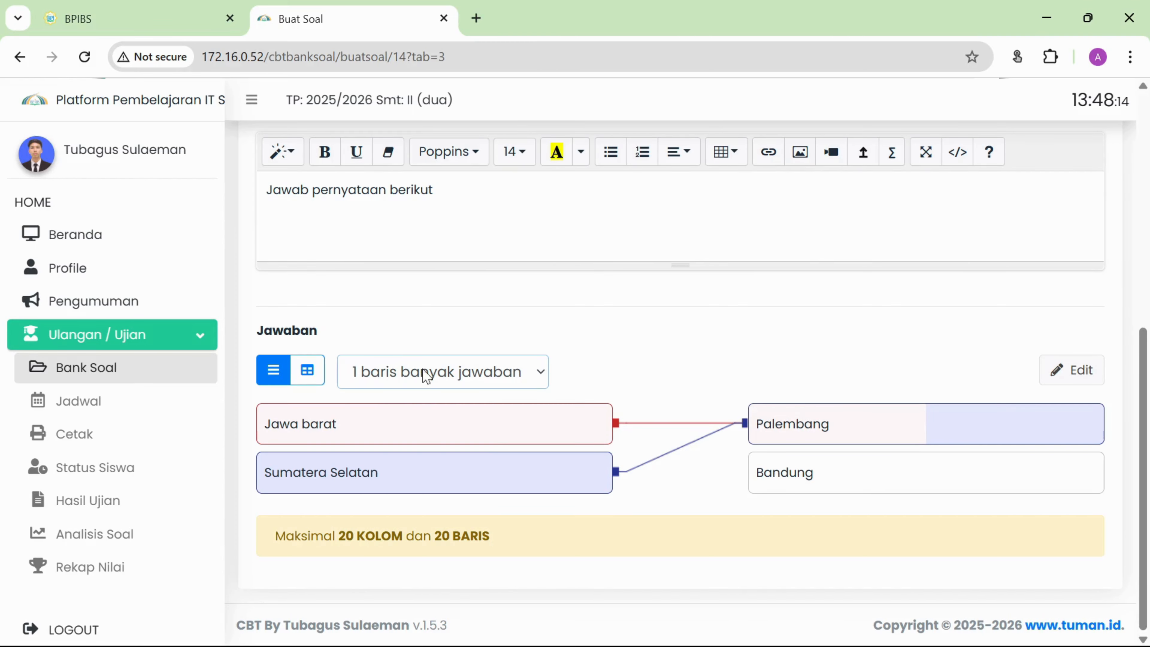
pyautogui.click(1074, 372)
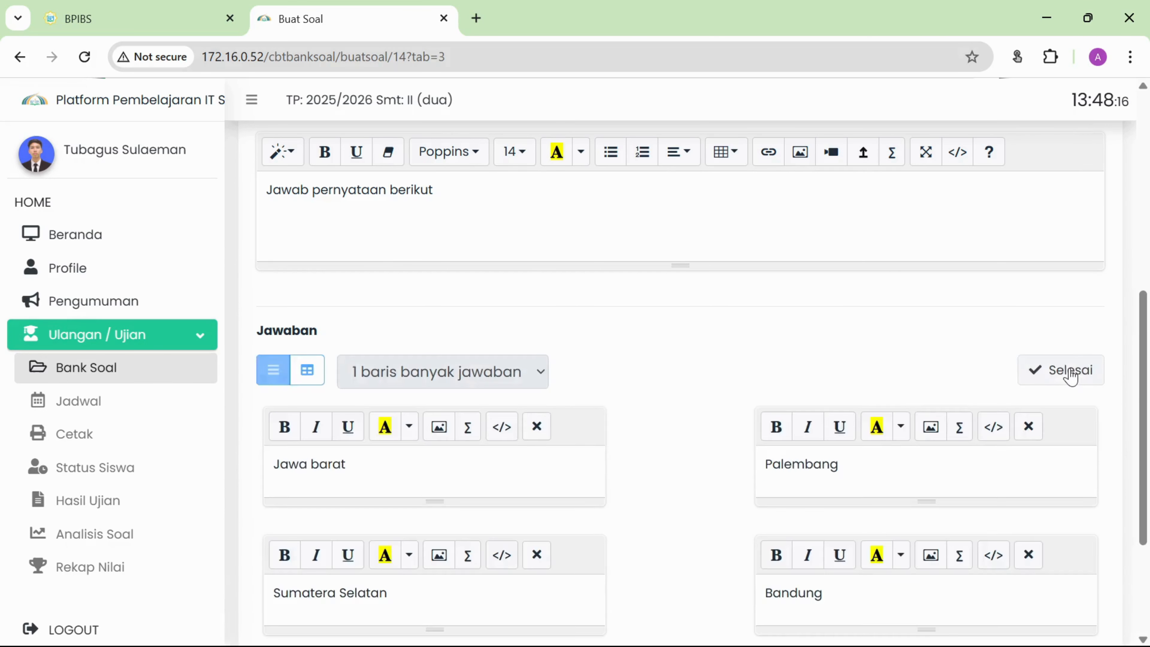
# Change the answers to Salah and Benar and write 'Ms. Word adalah aplikasi edit foto' as the first statement.
pyautogui.scroll(-4, 674, 361)
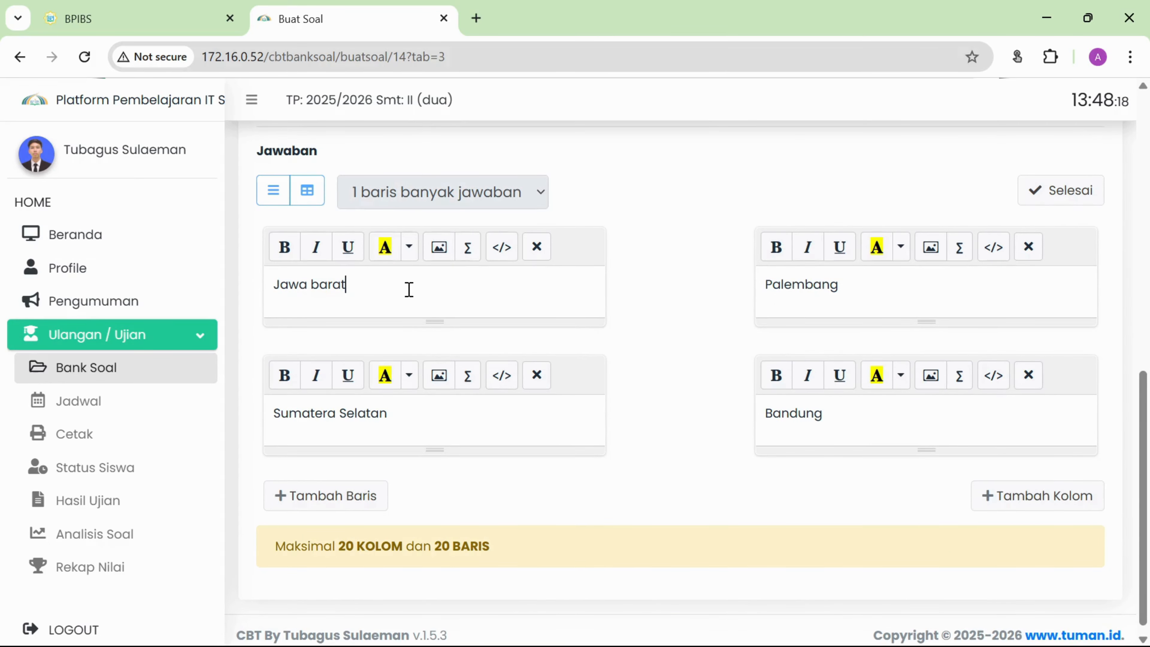
pyautogui.moveTo(350, 285); pyautogui.dragTo(269, 286)
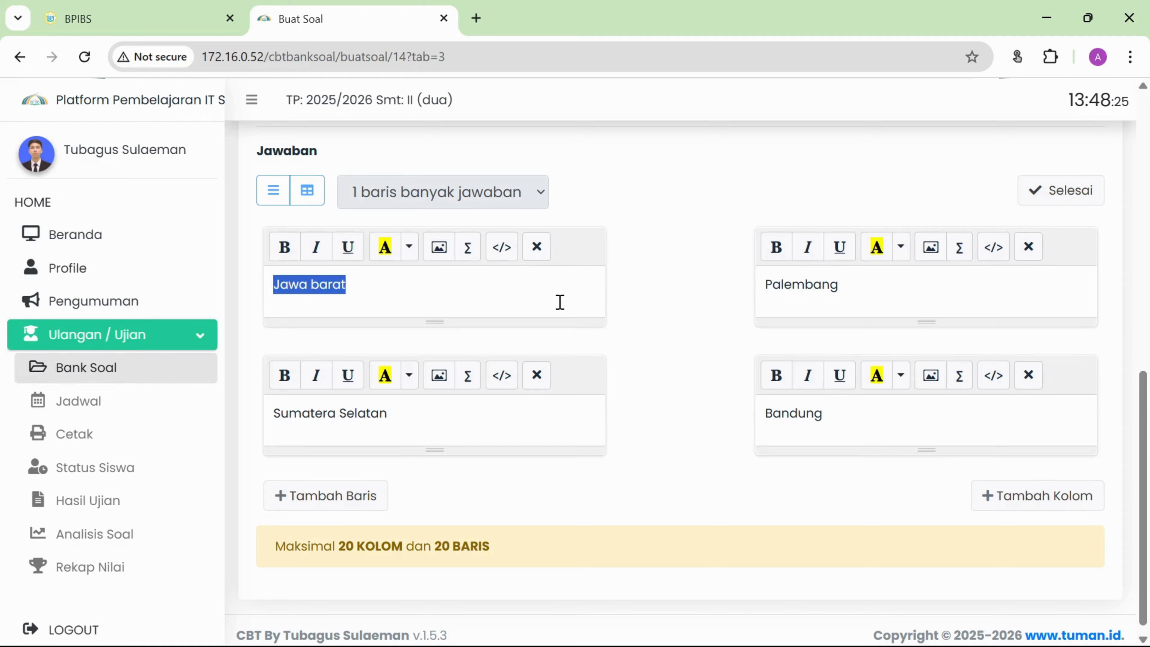
pyautogui.write('Ms.')
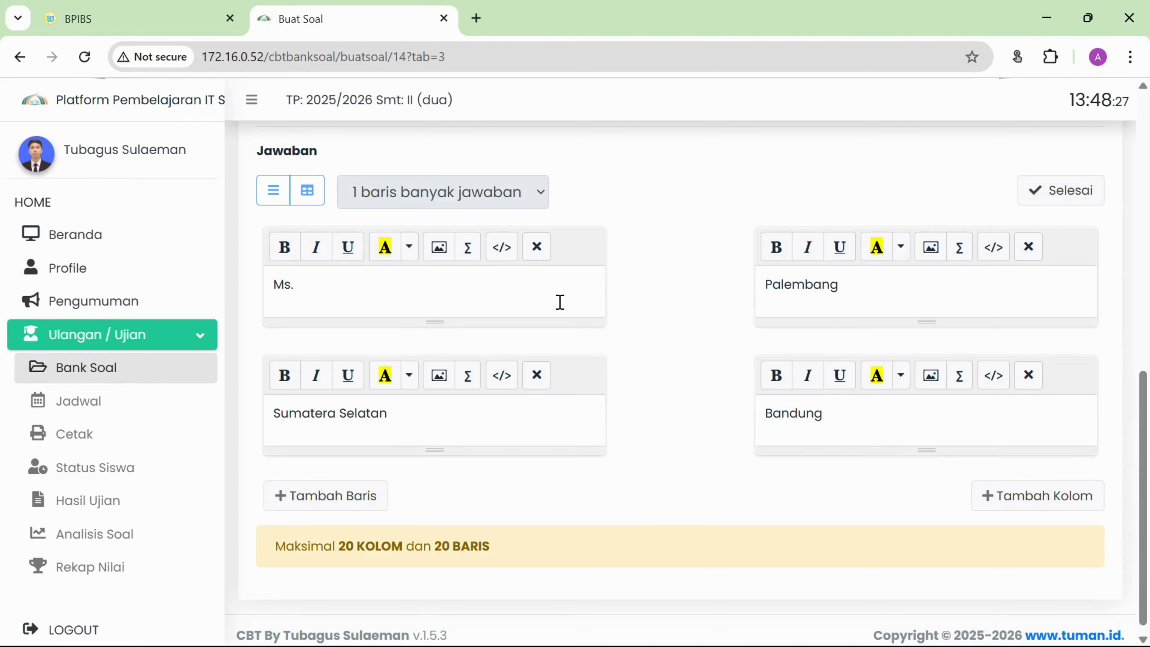
pyautogui.press('BackSpace')
pyautogui.press('BackSpace')
pyautogui.press('BackSpace')
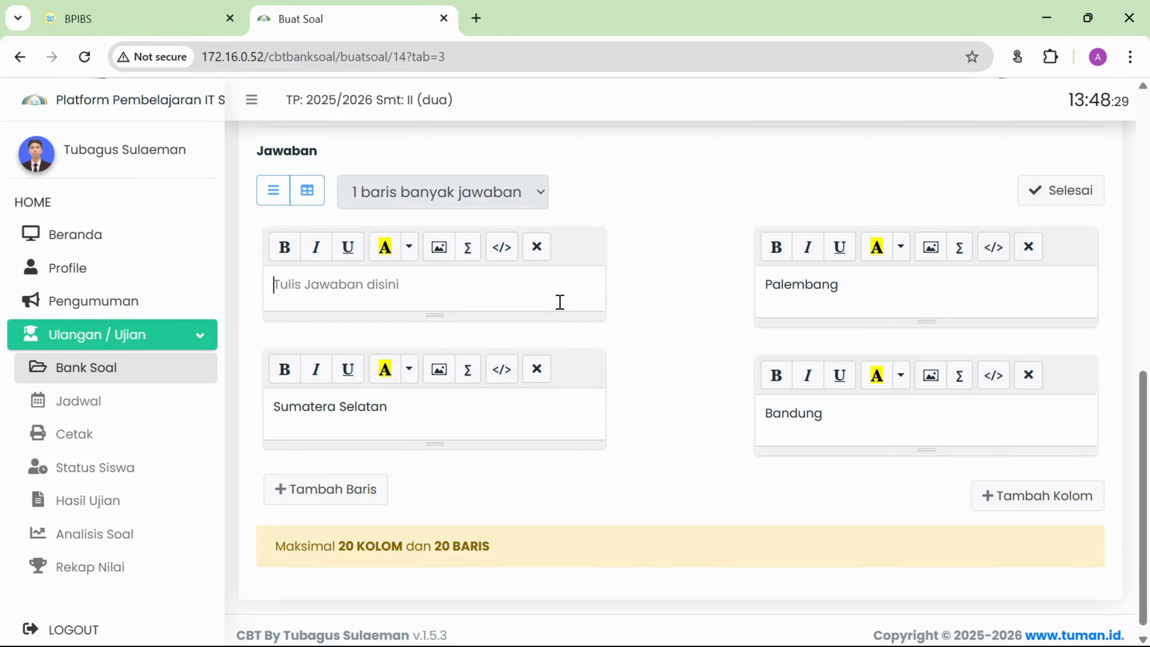
pyautogui.write('Apa itu')
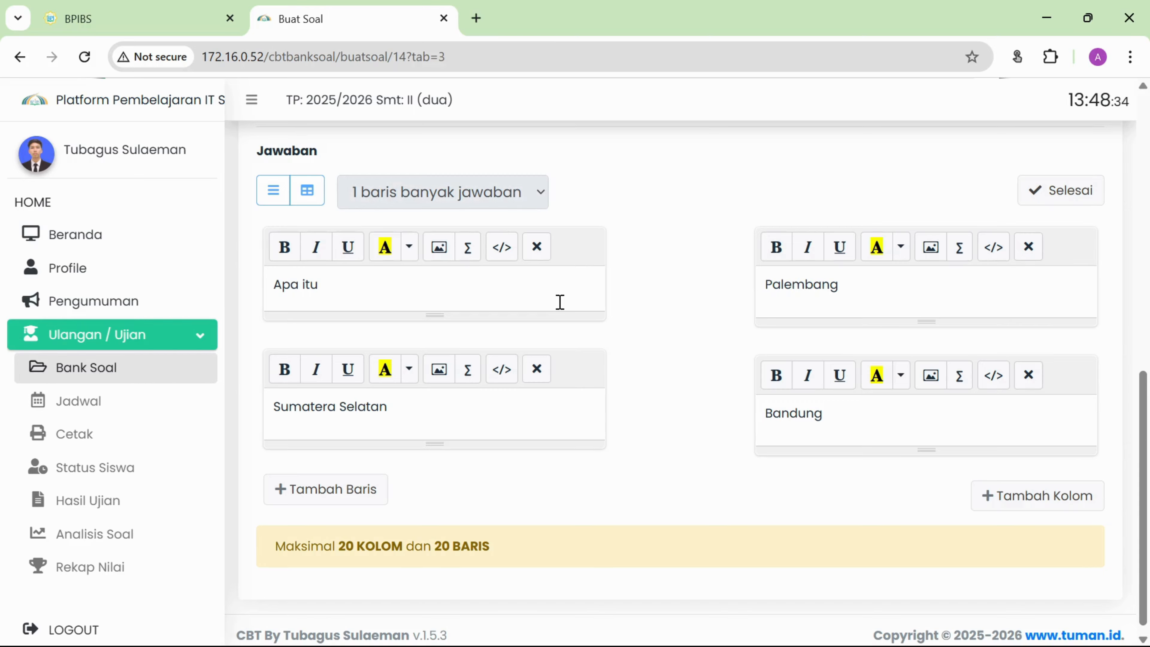
pyautogui.press('BackSpace')
pyautogui.press('BackSpace')
pyautogui.press('BackSpace')
pyautogui.press('BackSpace')
pyautogui.press('BackSpace')
pyautogui.press('BackSpace')
pyautogui.press('BackSpace')
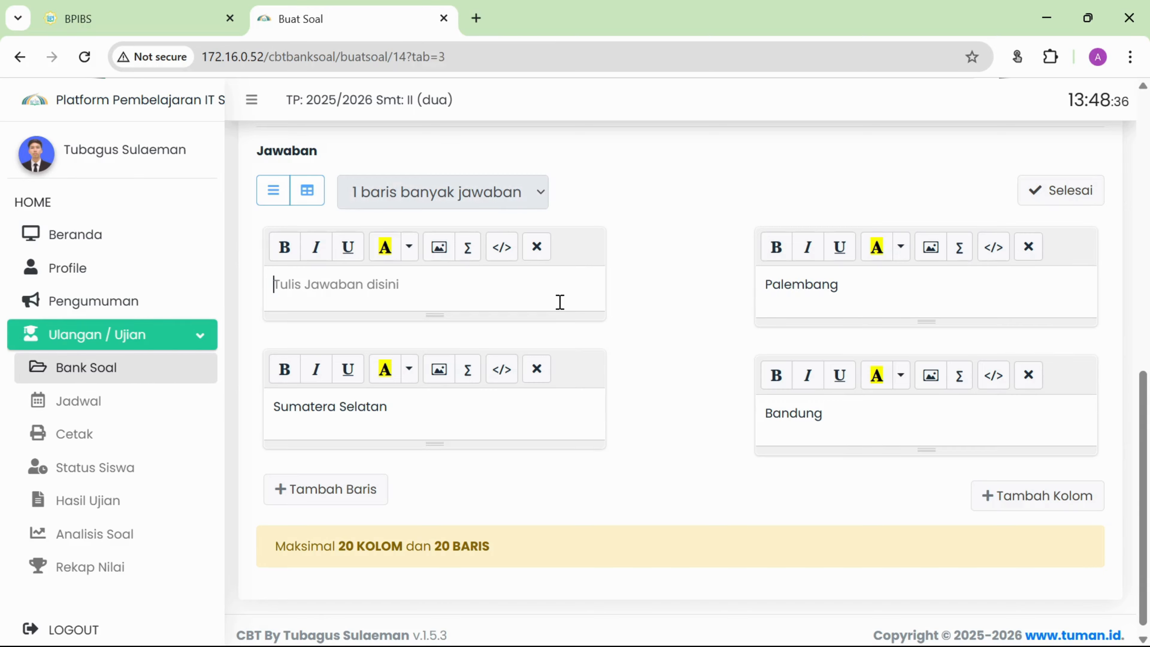
pyautogui.doubleClick(884, 283)
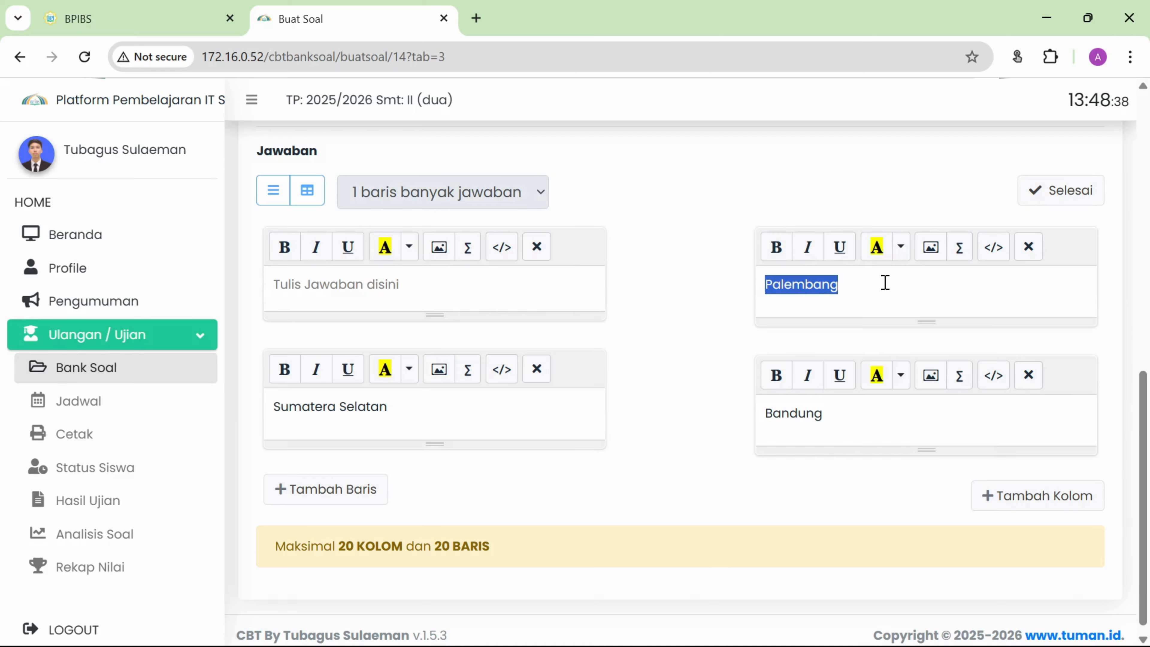
pyautogui.write('Salah')
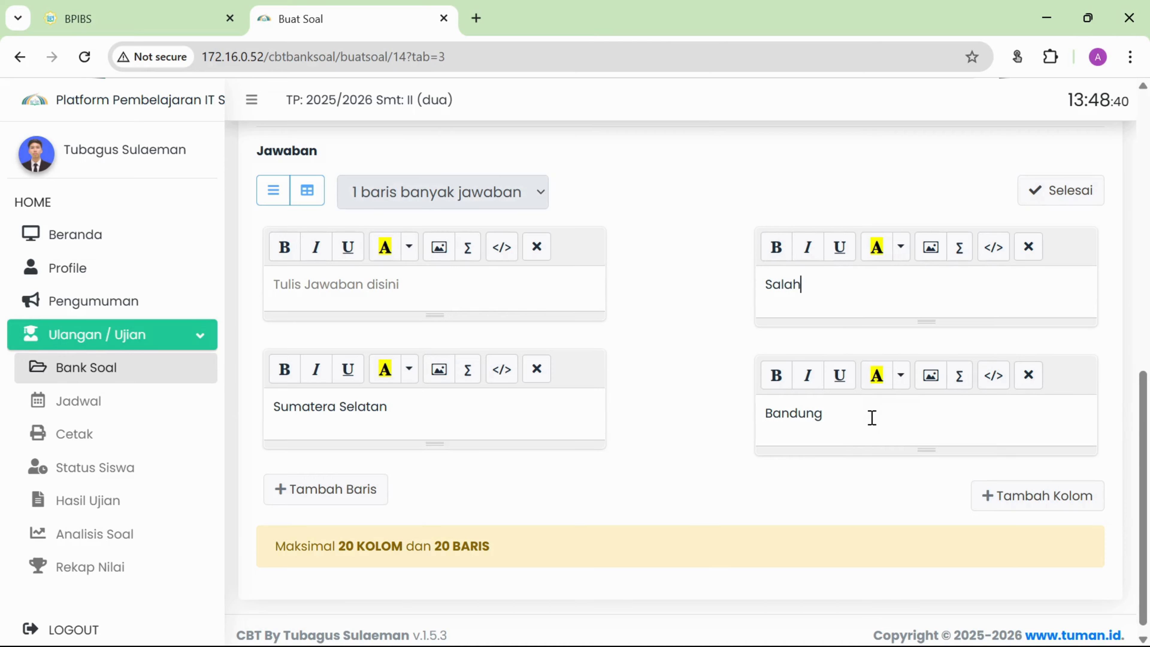
pyautogui.doubleClick(872, 418)
pyautogui.press('BackSpace')
pyautogui.write('Benar')
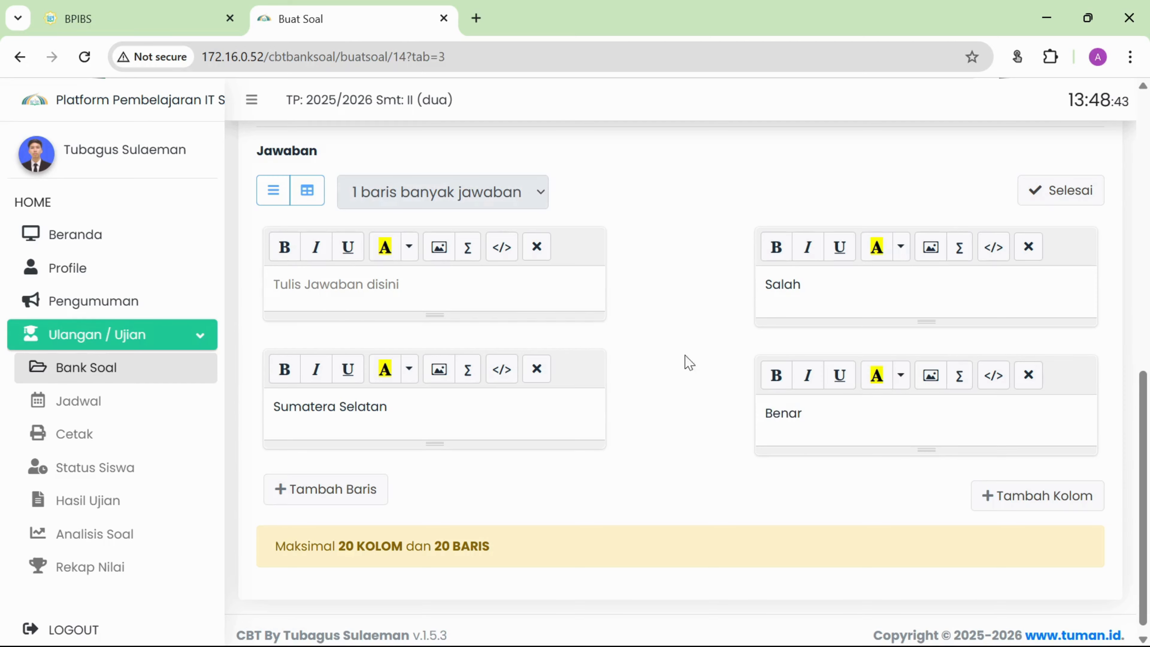
pyautogui.click(477, 284)
pyautogui.write('Ms')
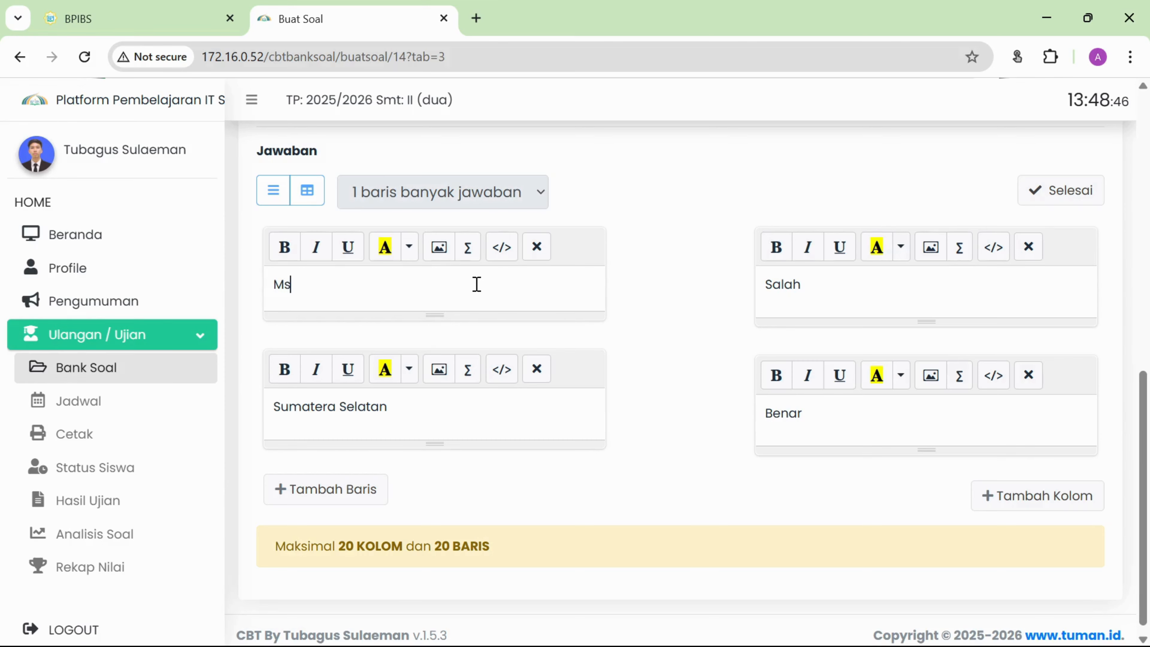
pyautogui.write('. Word adalah apli')
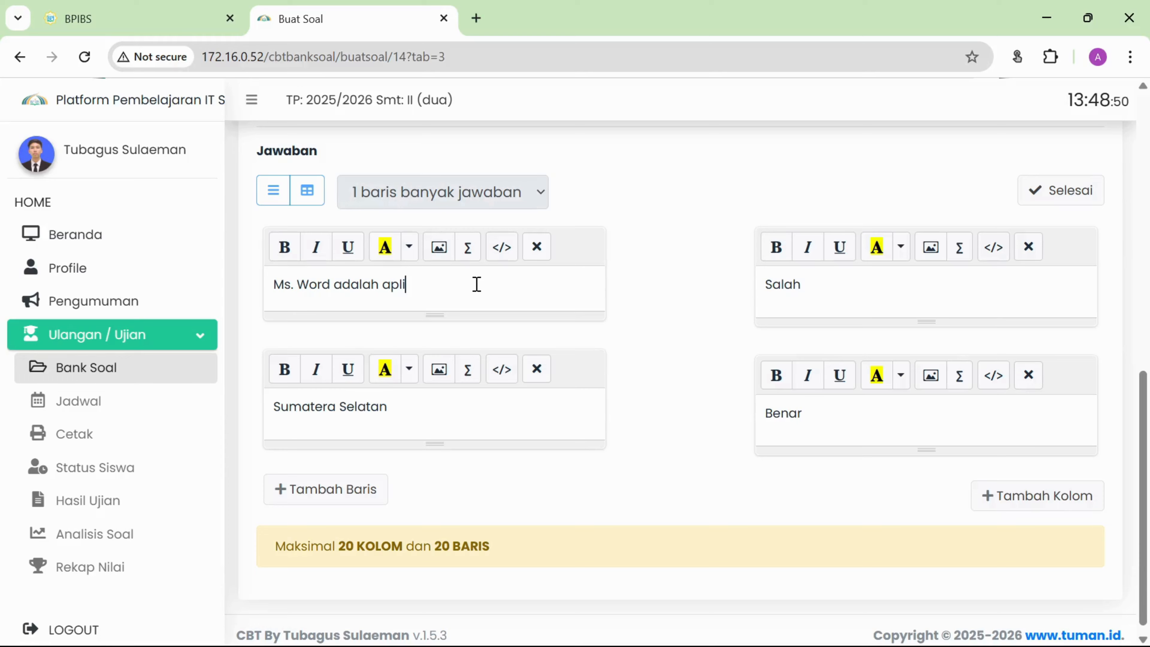
pyautogui.write('kasi ')
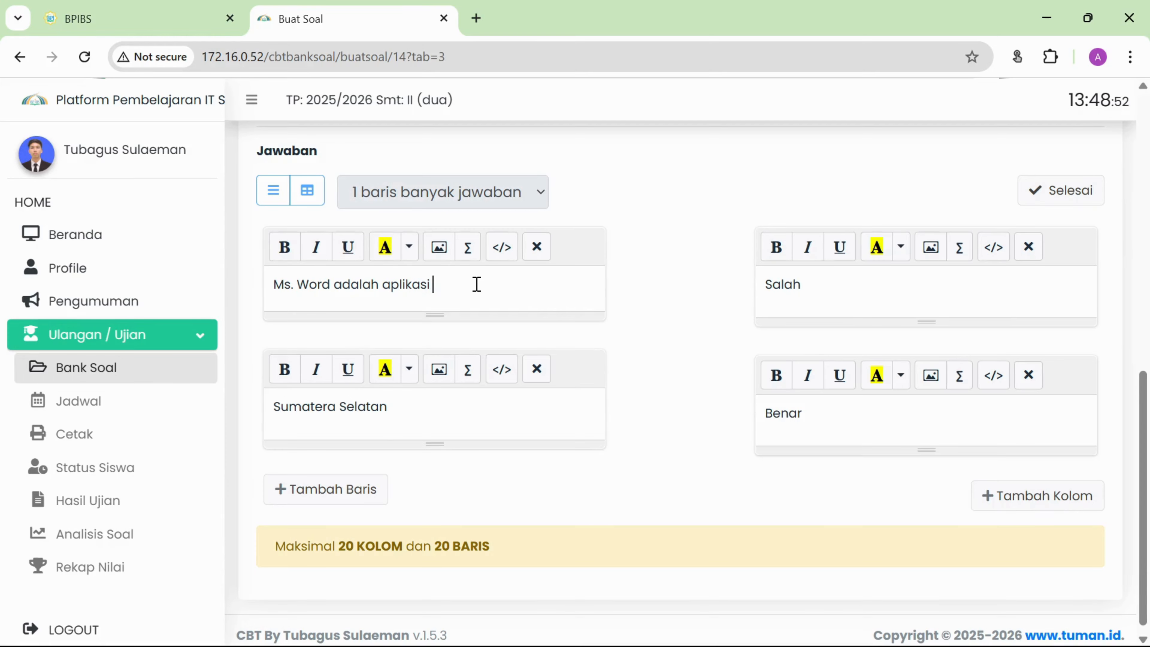
pyautogui.write('edit foto')
# Make the second statement 'Corel draw adalah untuk design' and add a third row 'Youtube platform streaming video'.
pyautogui.tripleClick(421, 401)
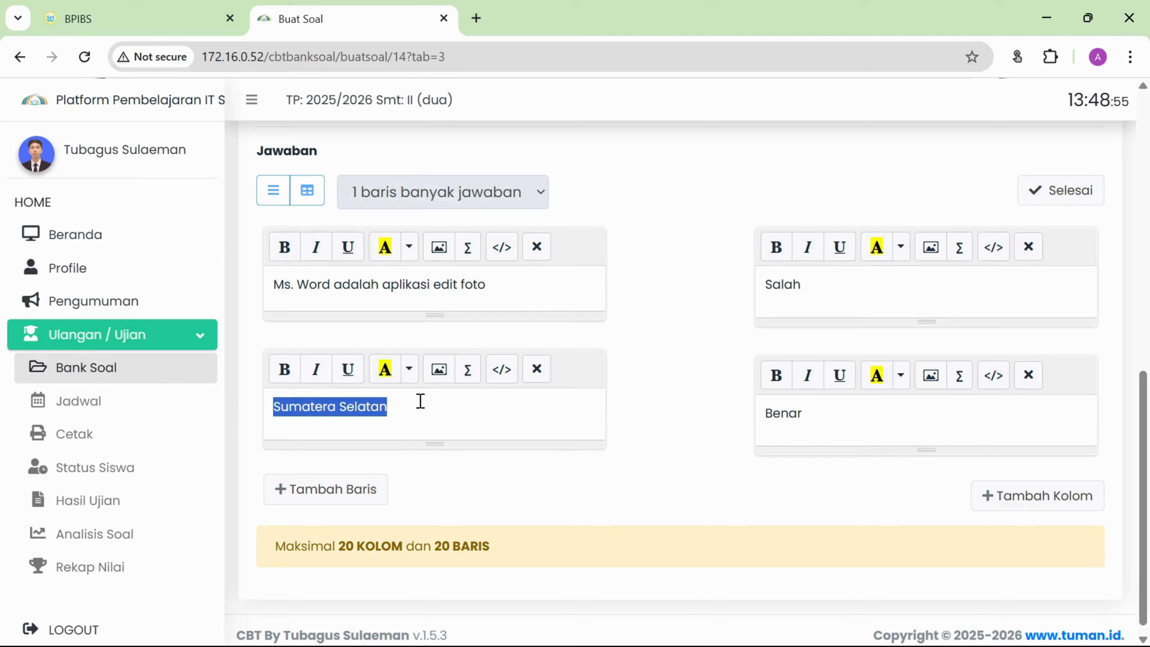
pyautogui.write('Co')
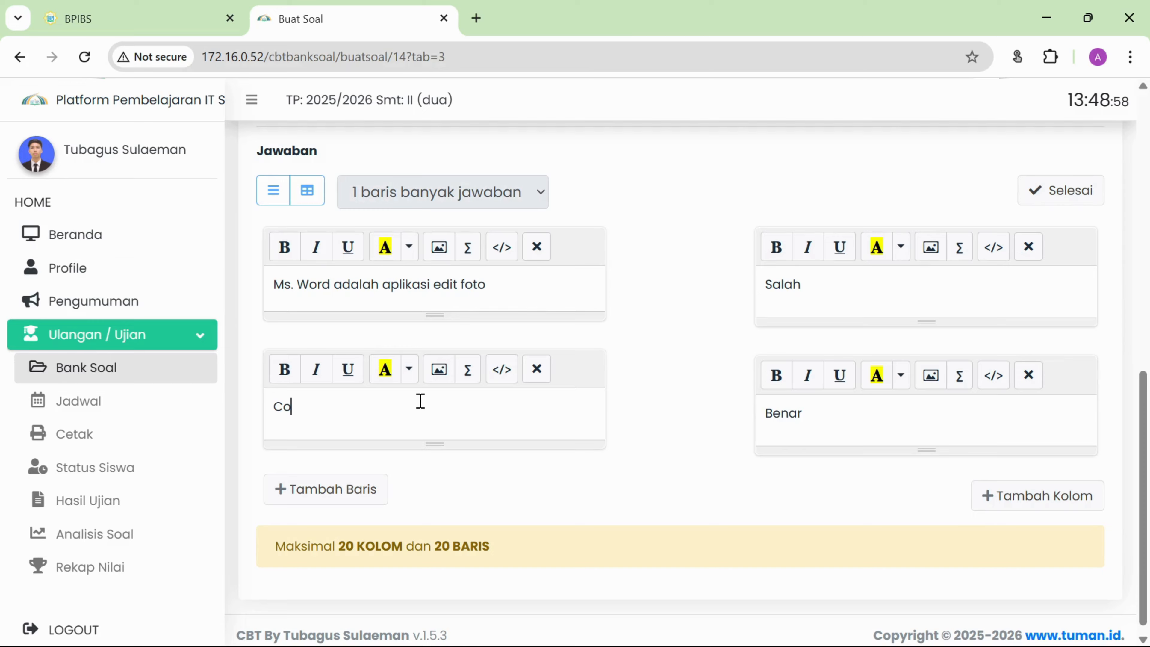
pyautogui.write('rel draw adalah ')
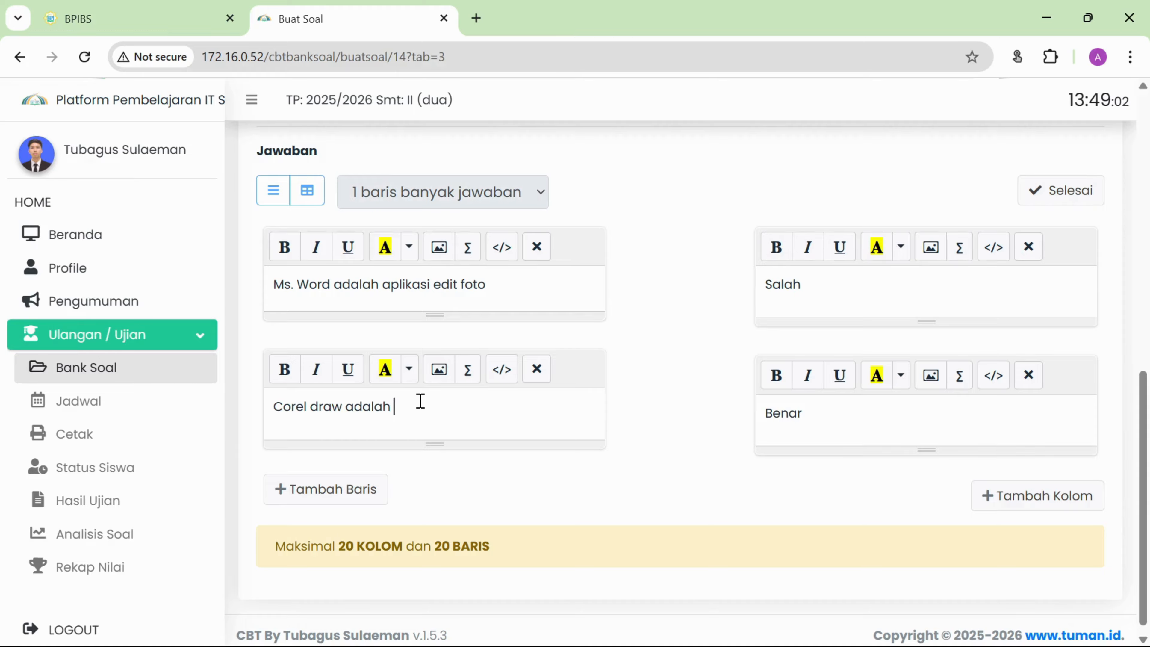
pyautogui.write('untuk design')
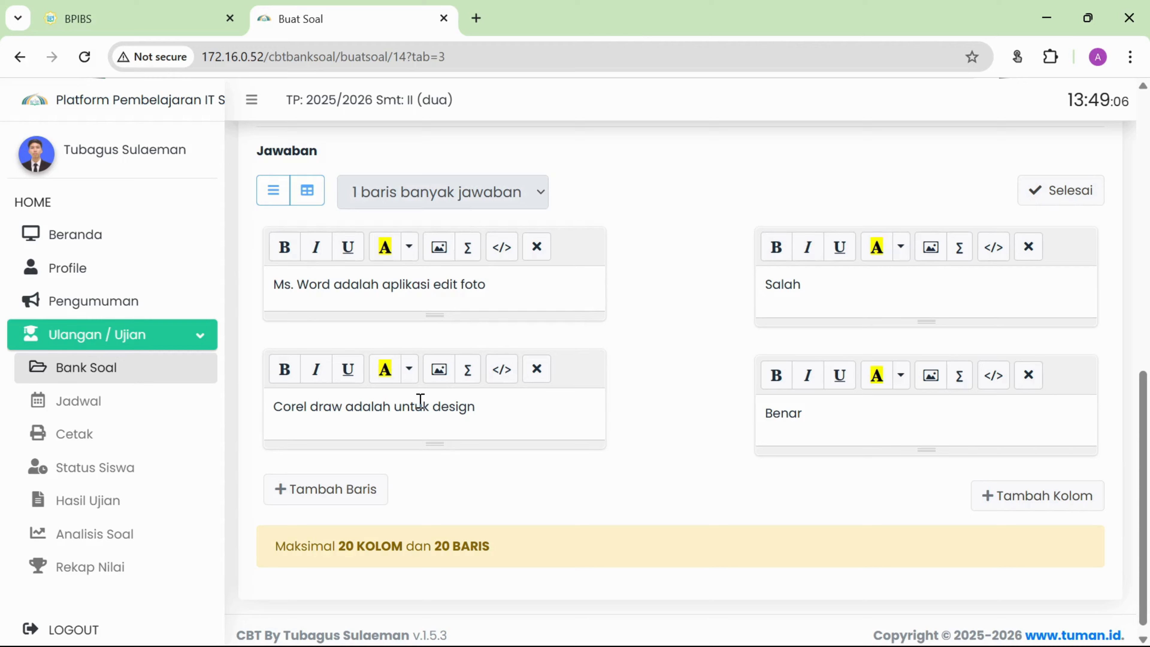
pyautogui.click(338, 503)
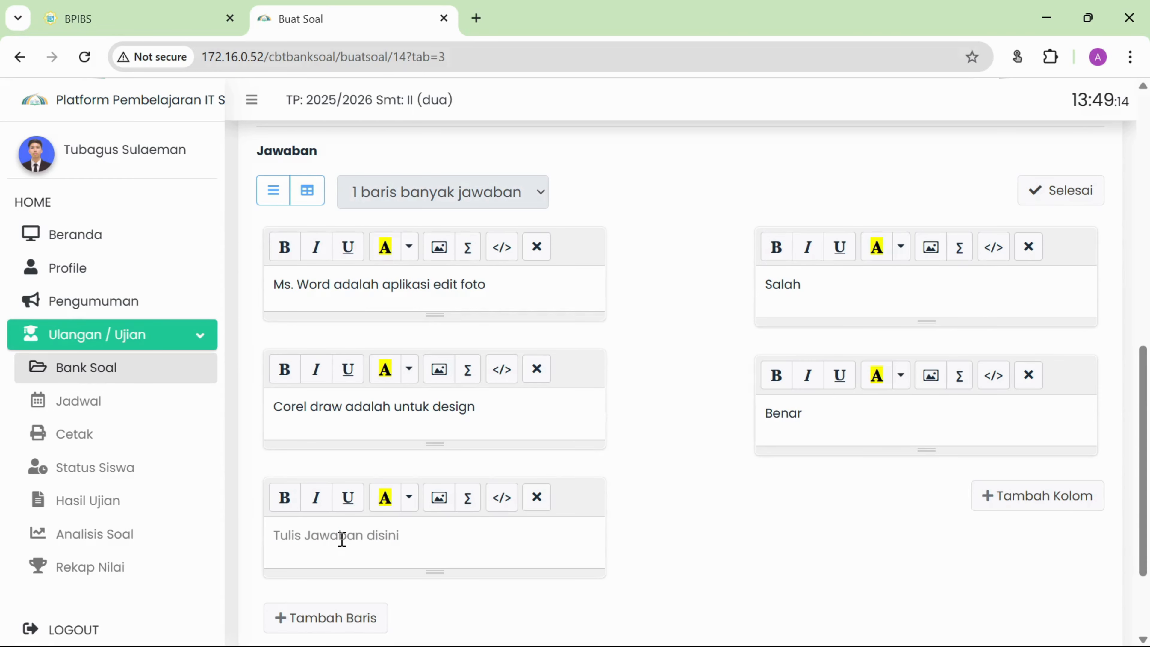
pyautogui.write('Youtube')
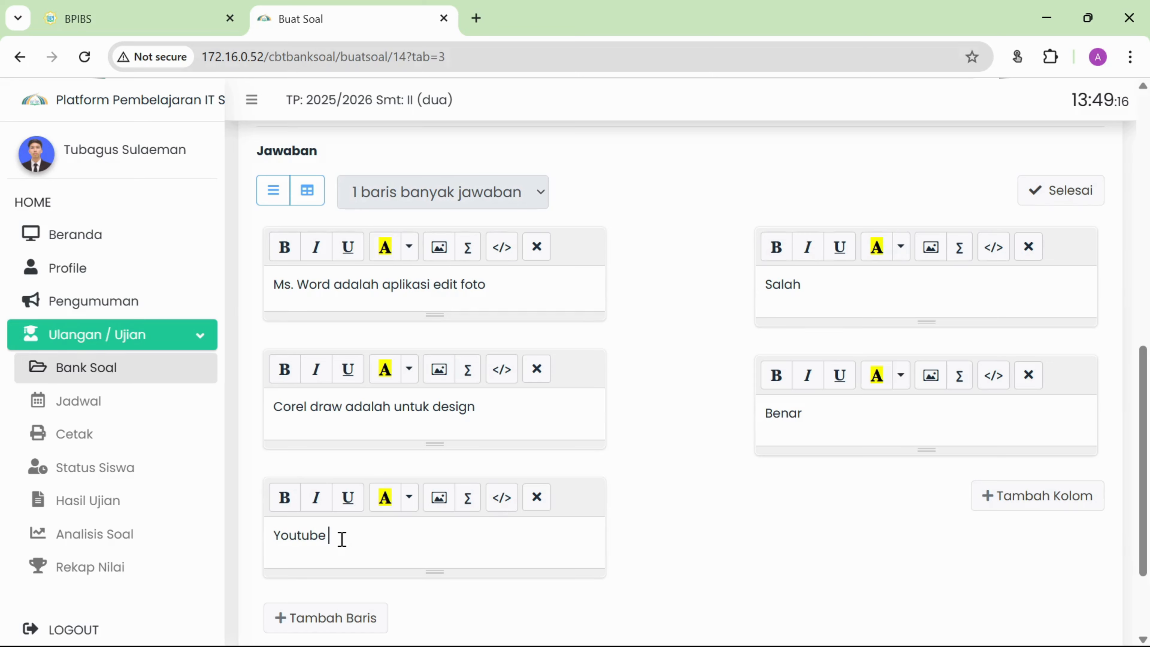
pyautogui.write(' platform streaming vi')
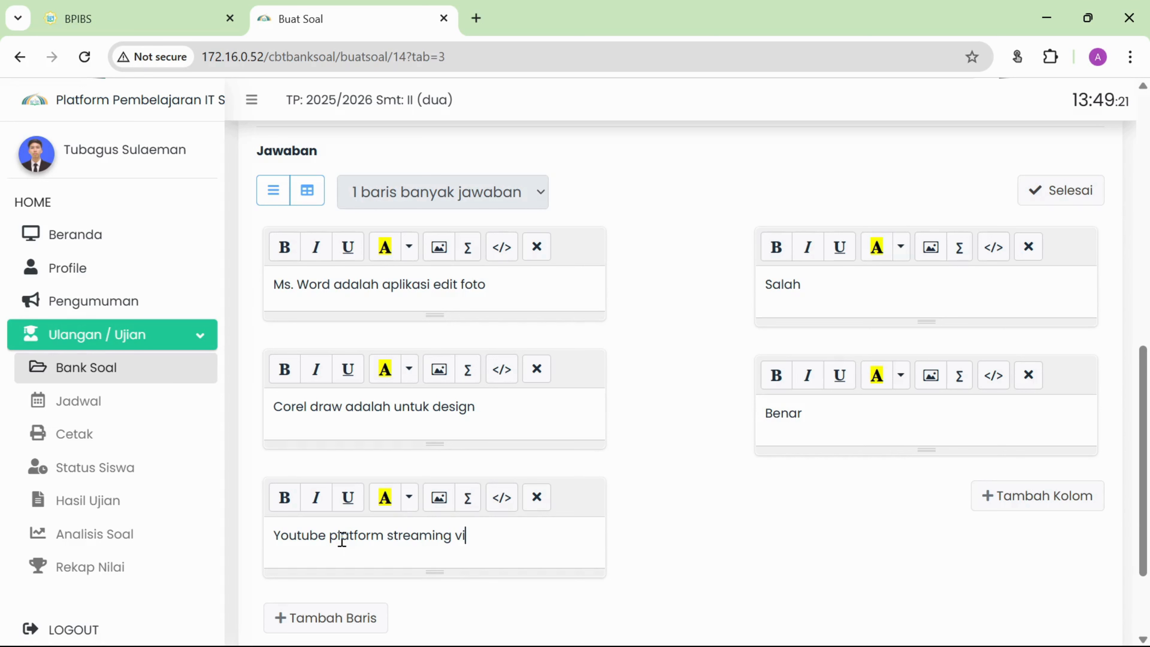
pyautogui.write('deo')
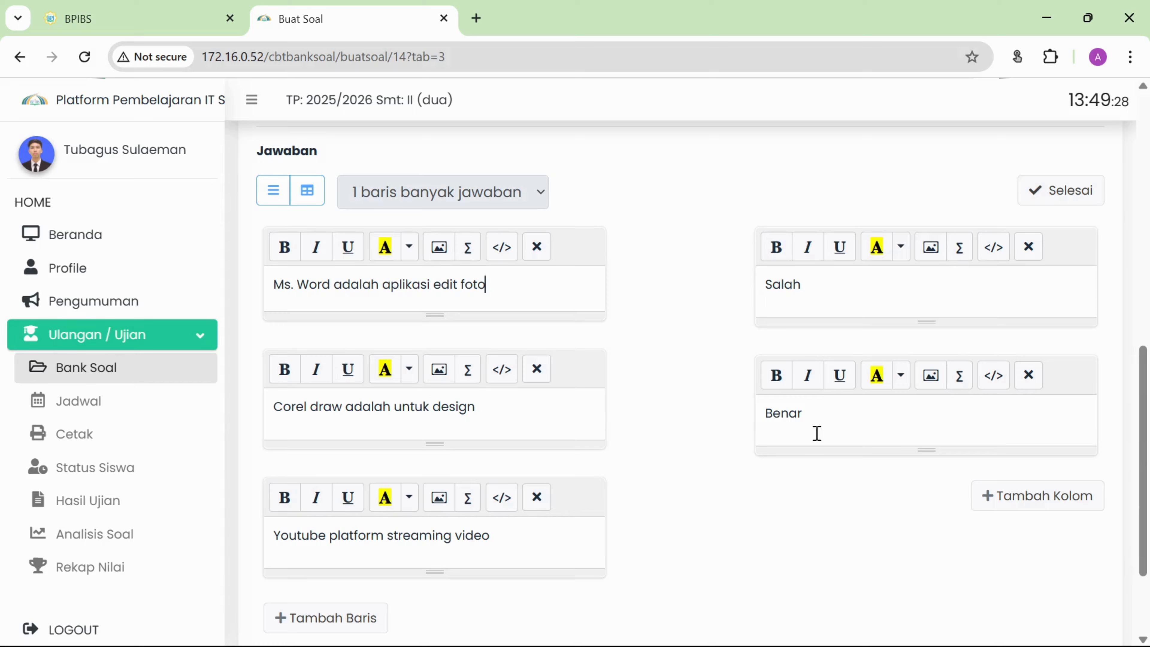
# Finish editing the rows, then match Ms. Word to Salah and both Corel draw and Youtube to Benar.
pyautogui.click(1071, 194)
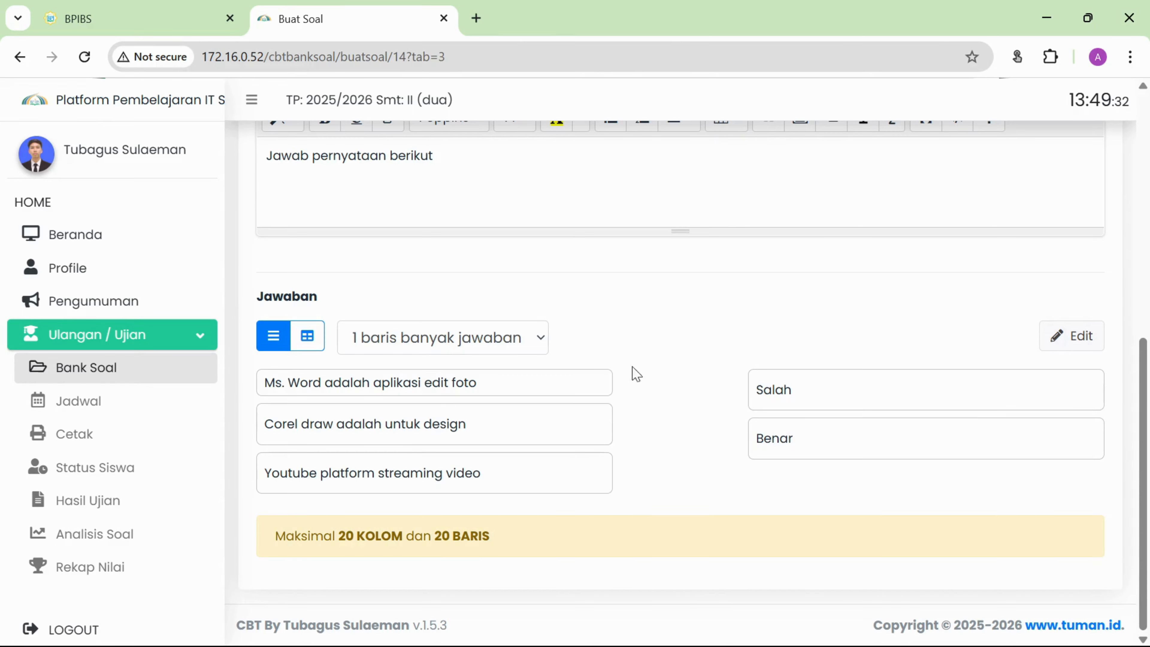
pyautogui.moveTo(600, 382)
pyautogui.mouseDown()
pyautogui.moveTo(651, 362)
pyautogui.moveTo(749, 390)
pyautogui.moveTo(727, 440)
pyautogui.moveTo(744, 388)
pyautogui.moveTo(598, 414)
pyautogui.moveTo(645, 423)
pyautogui.moveTo(693, 390)
pyautogui.moveTo(758, 398)
pyautogui.mouseUp()
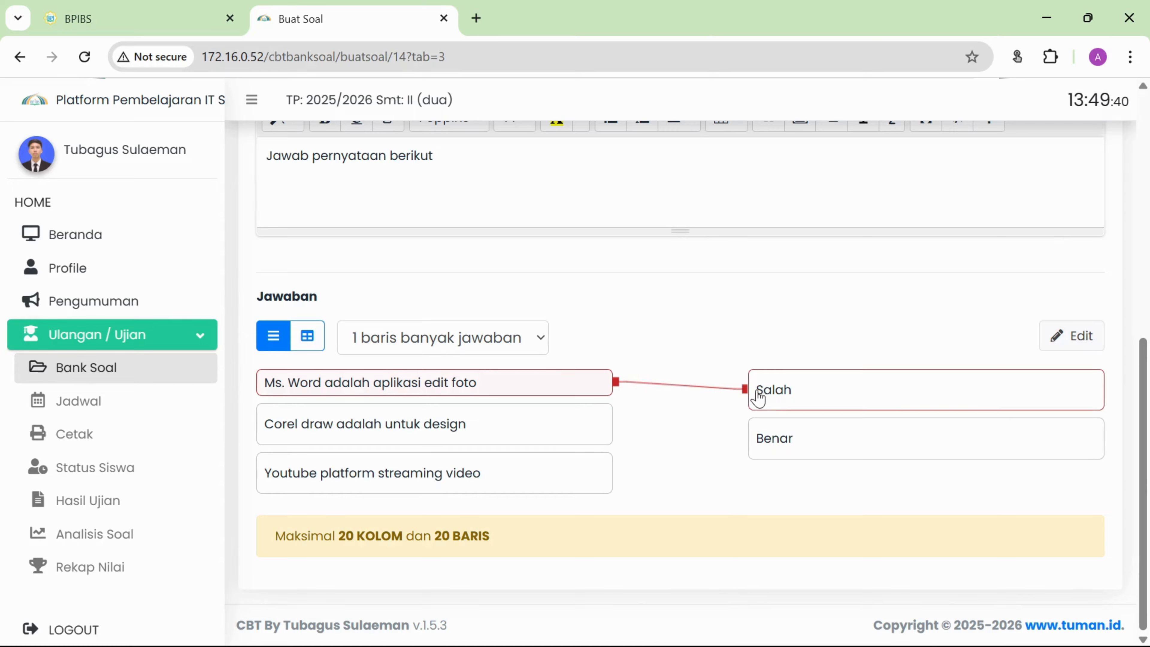
pyautogui.click(585, 435)
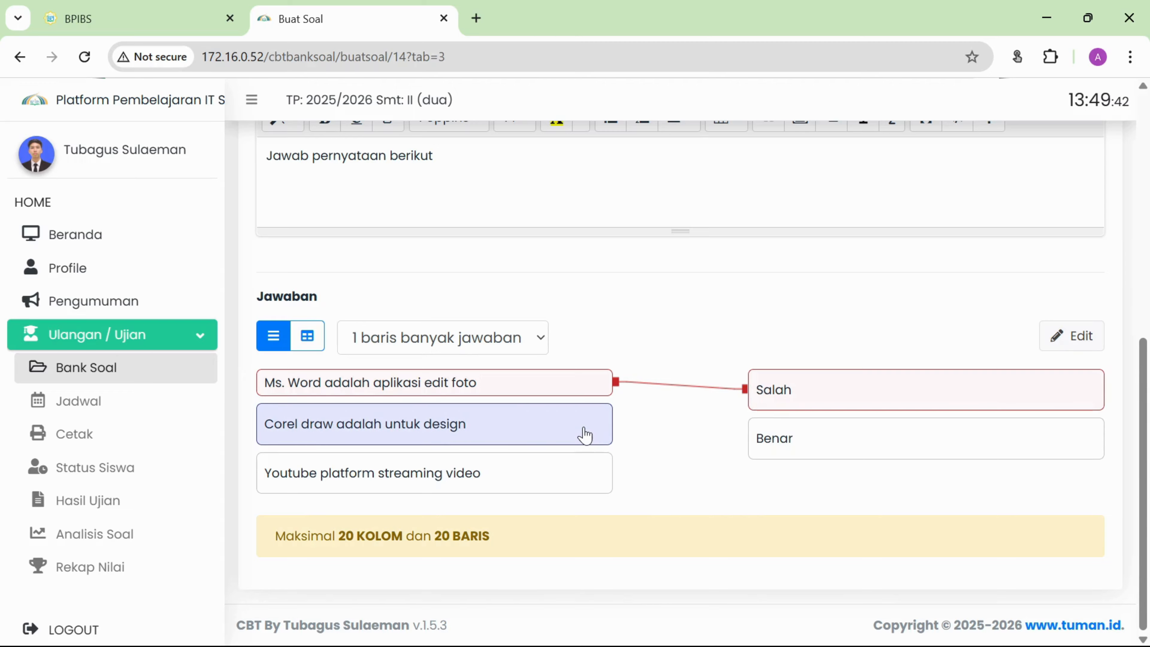
pyautogui.moveTo(616, 434); pyautogui.dragTo(764, 454)
pyautogui.click(581, 481)
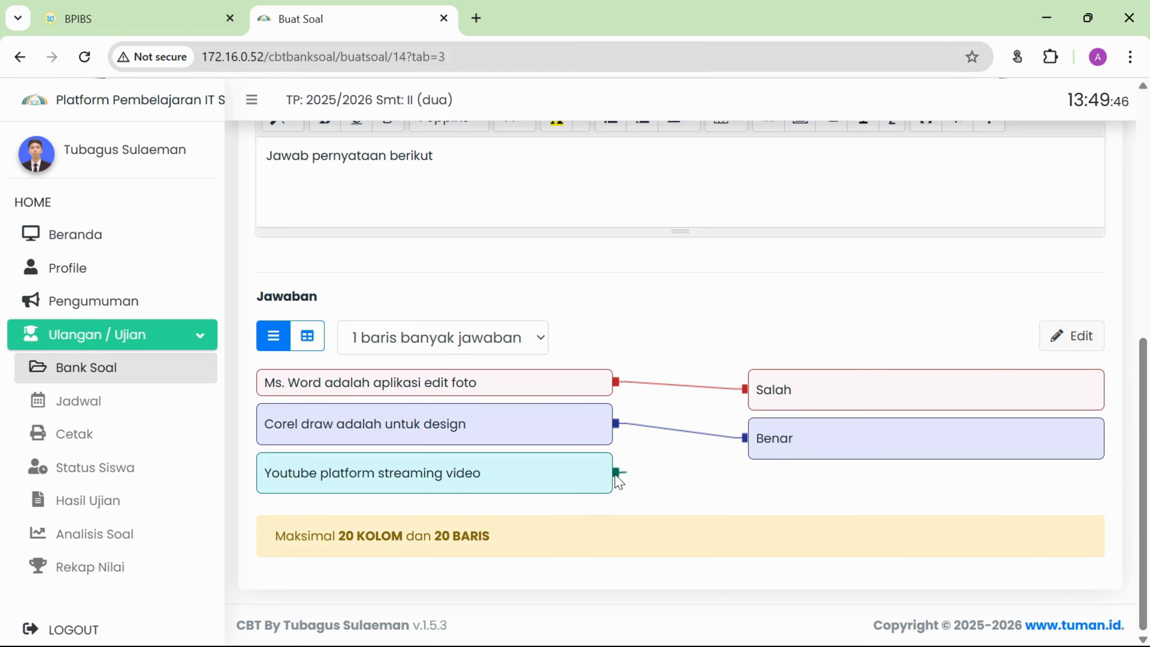
pyautogui.moveTo(617, 476); pyautogui.dragTo(756, 442)
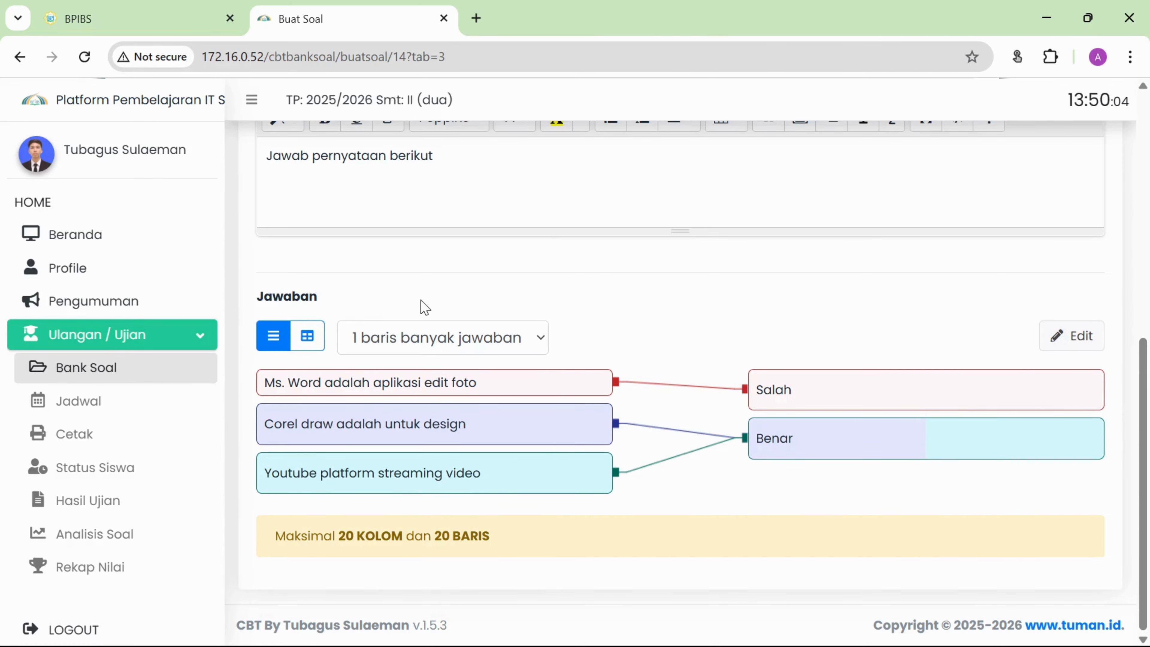
pyautogui.scroll(4, 423, 306)
# Save matching question 1.
pyautogui.scroll(-4, 400, 502)
pyautogui.scroll(4, 432, 428)
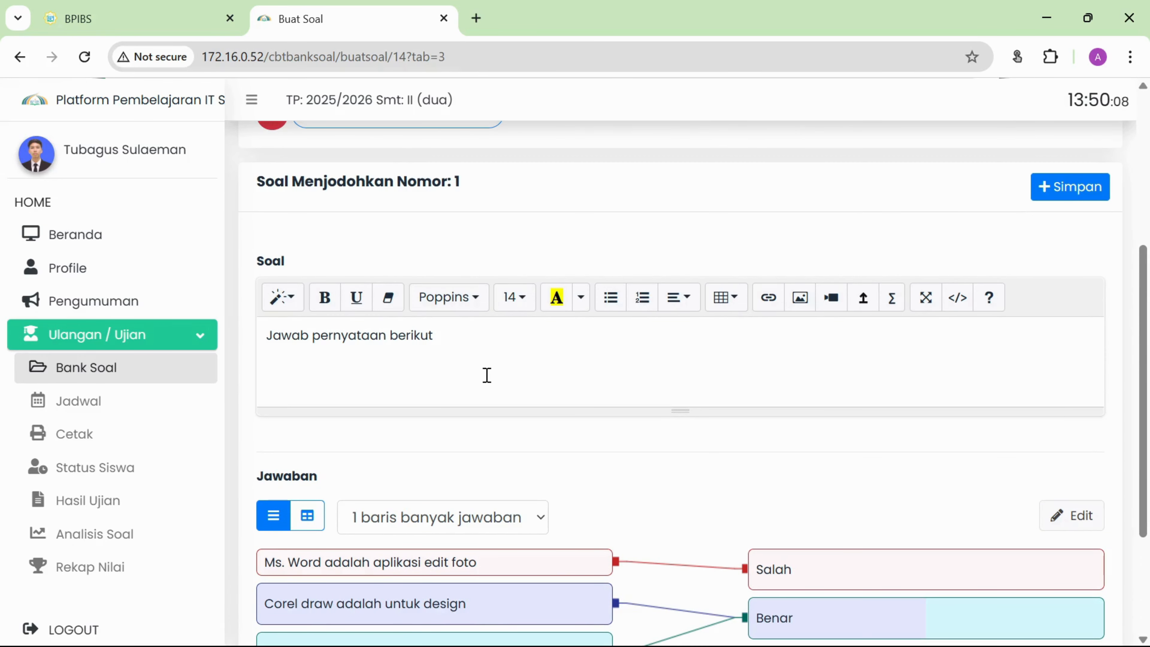
pyautogui.scroll(-4, 488, 376)
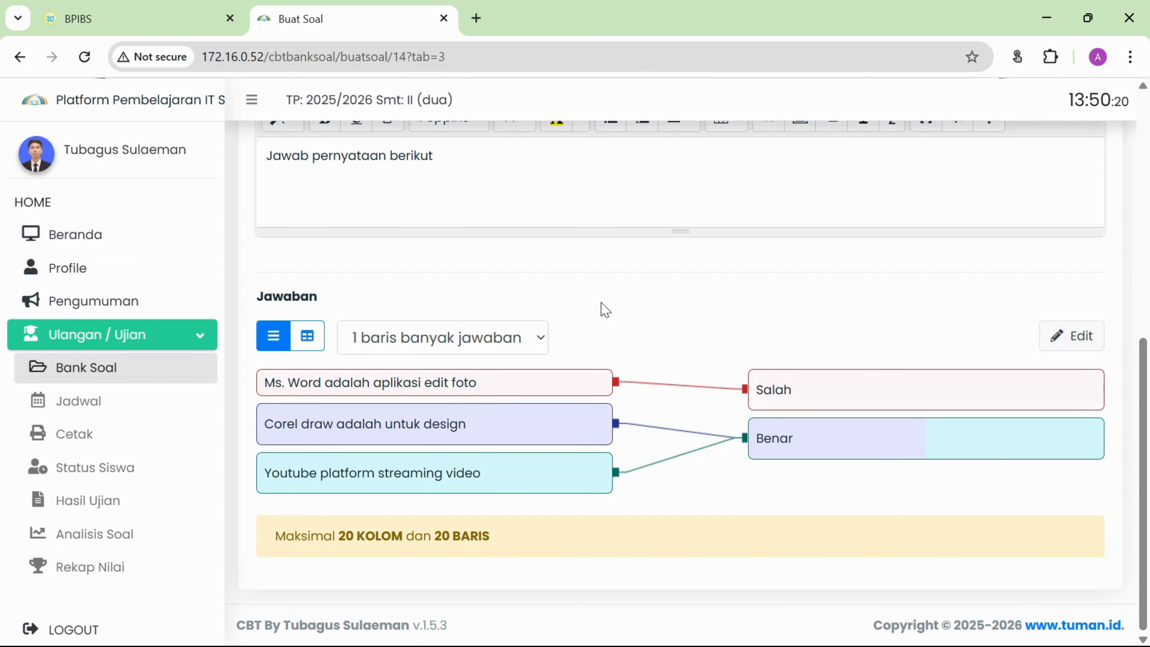
pyautogui.scroll(4, 603, 308)
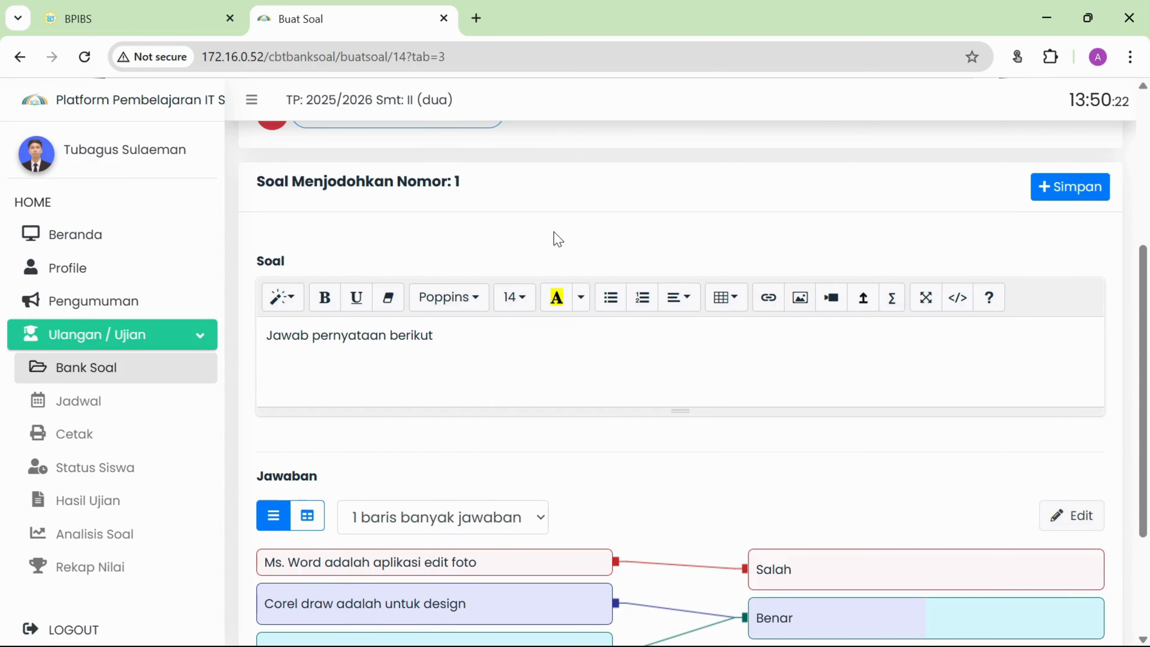
pyautogui.scroll(4, 558, 239)
pyautogui.scroll(-2, 558, 238)
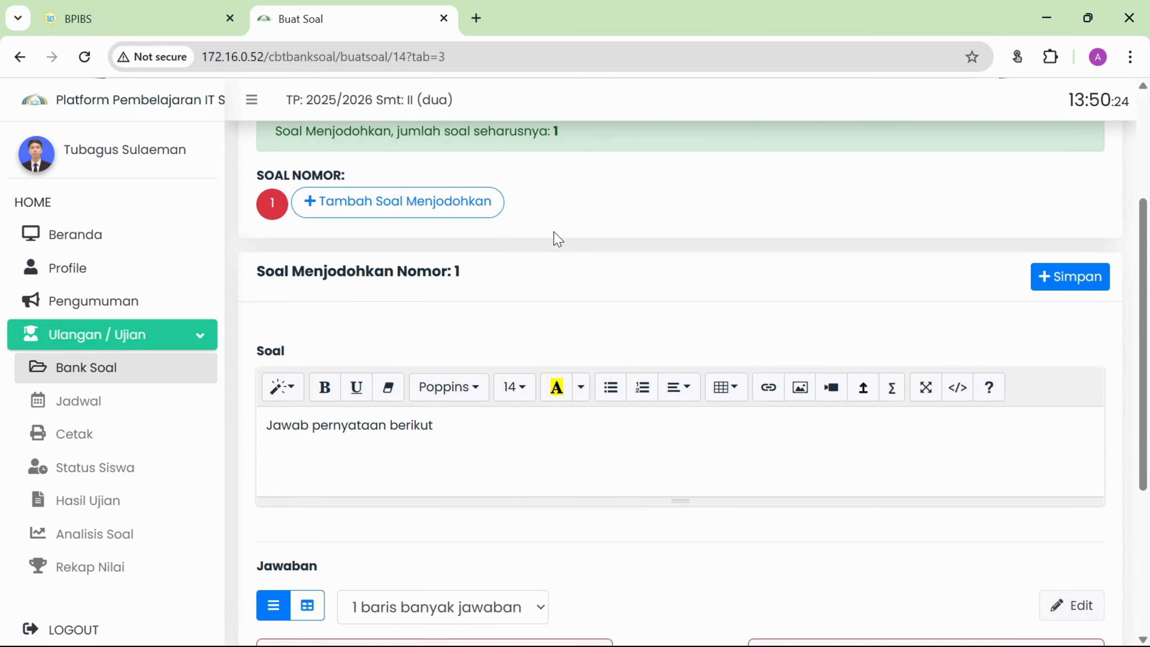
pyautogui.scroll(-6, 555, 239)
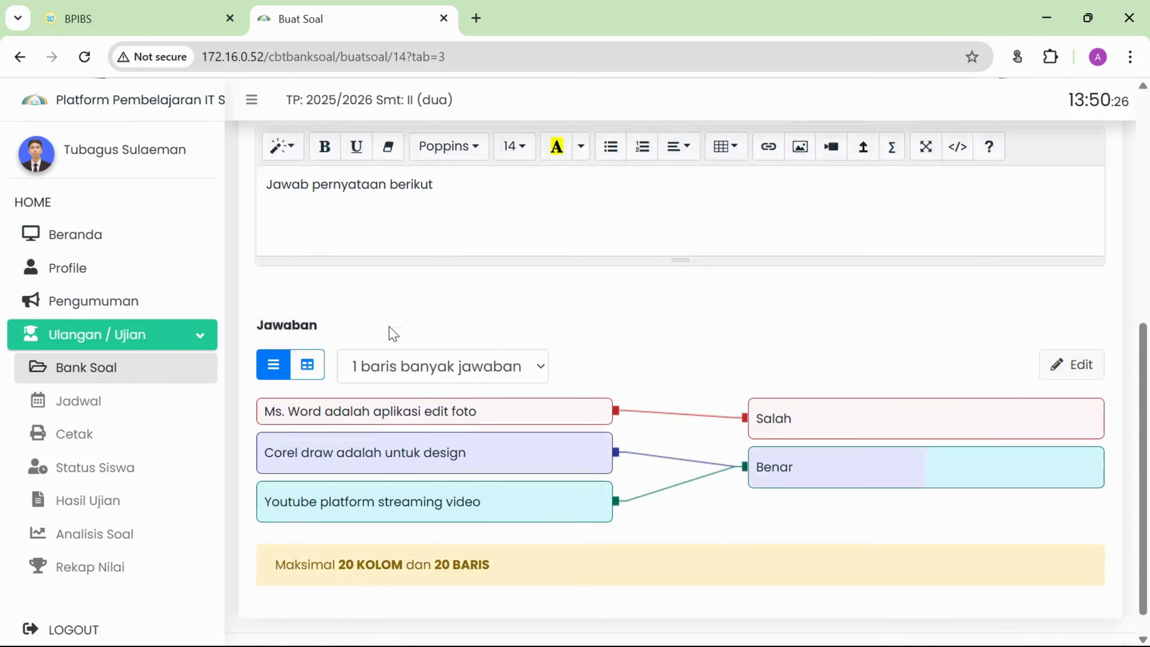
pyautogui.scroll(6, 813, 292)
pyautogui.click(1065, 282)
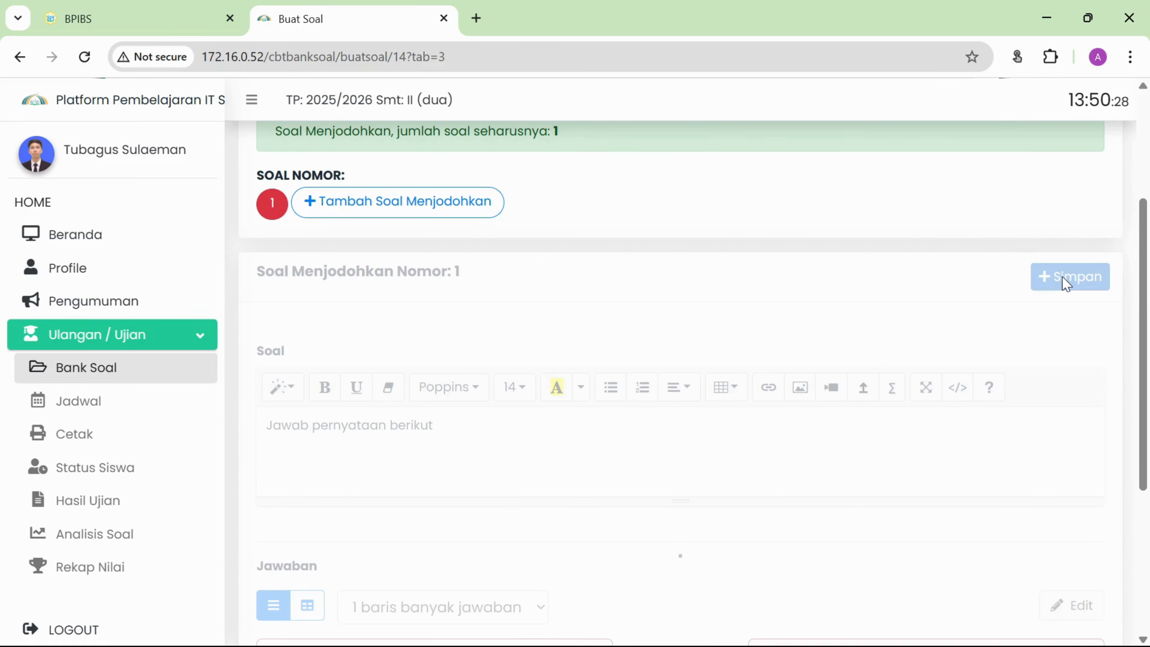
# View Pilihan Ganda Kompleks questions 1 and 2.
pyautogui.scroll(-6, 783, 288)
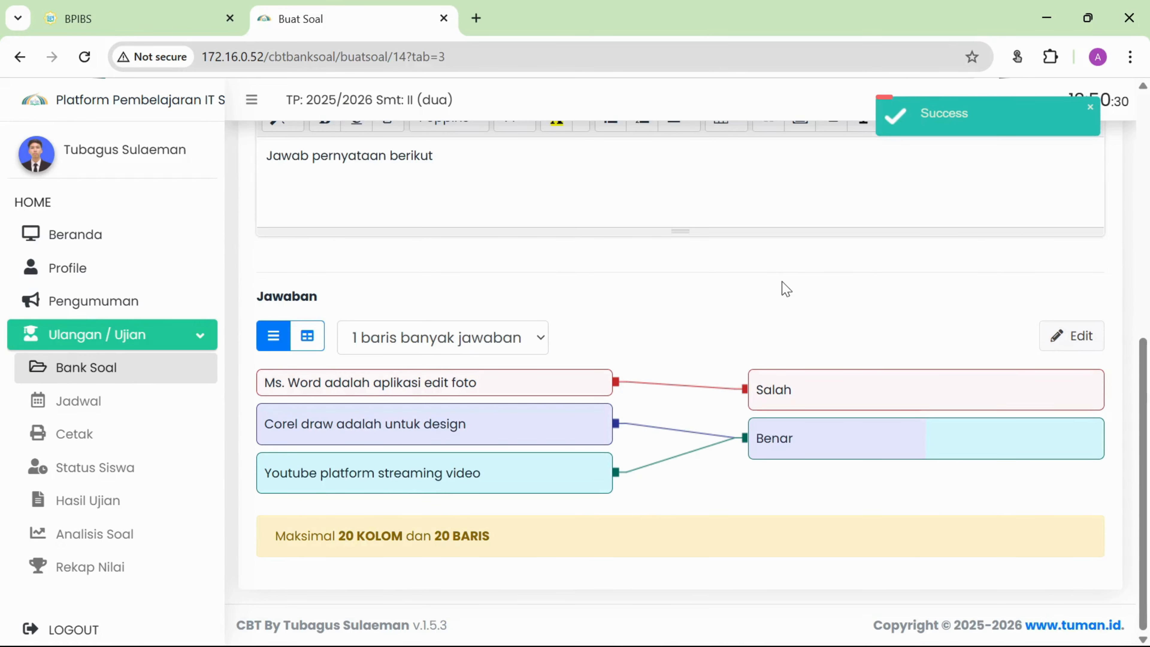
pyautogui.scroll(8, 706, 430)
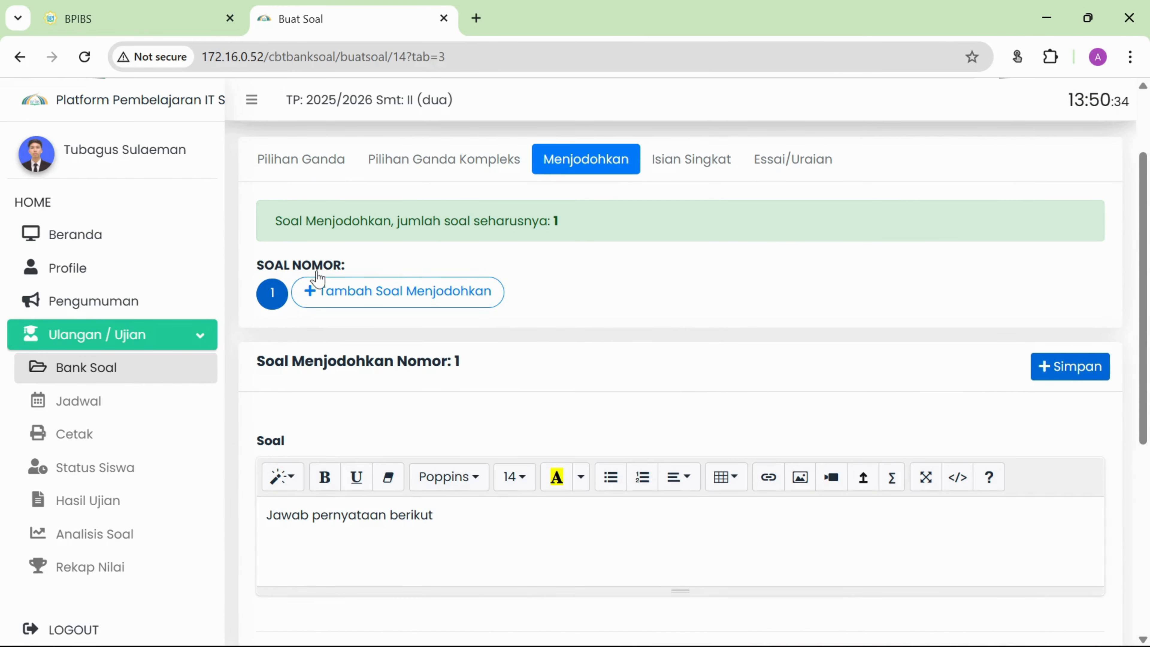
pyautogui.click(482, 167)
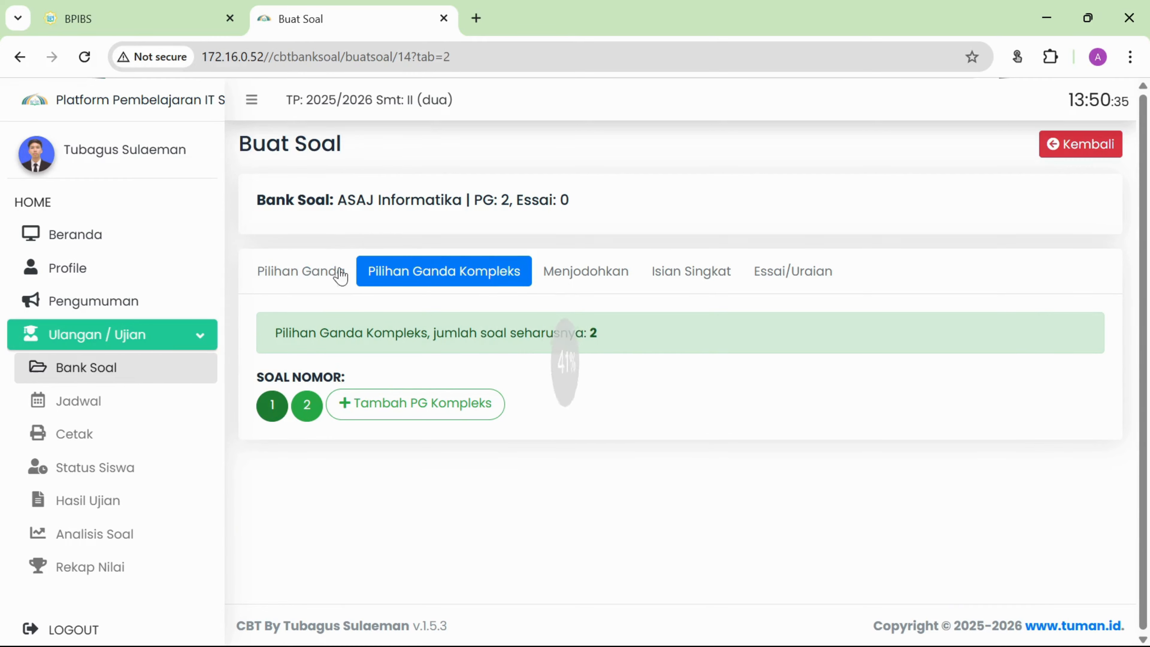
# Return to the bank's Detail Soal page and check its Belum Selesai status.
pyautogui.click(308, 277)
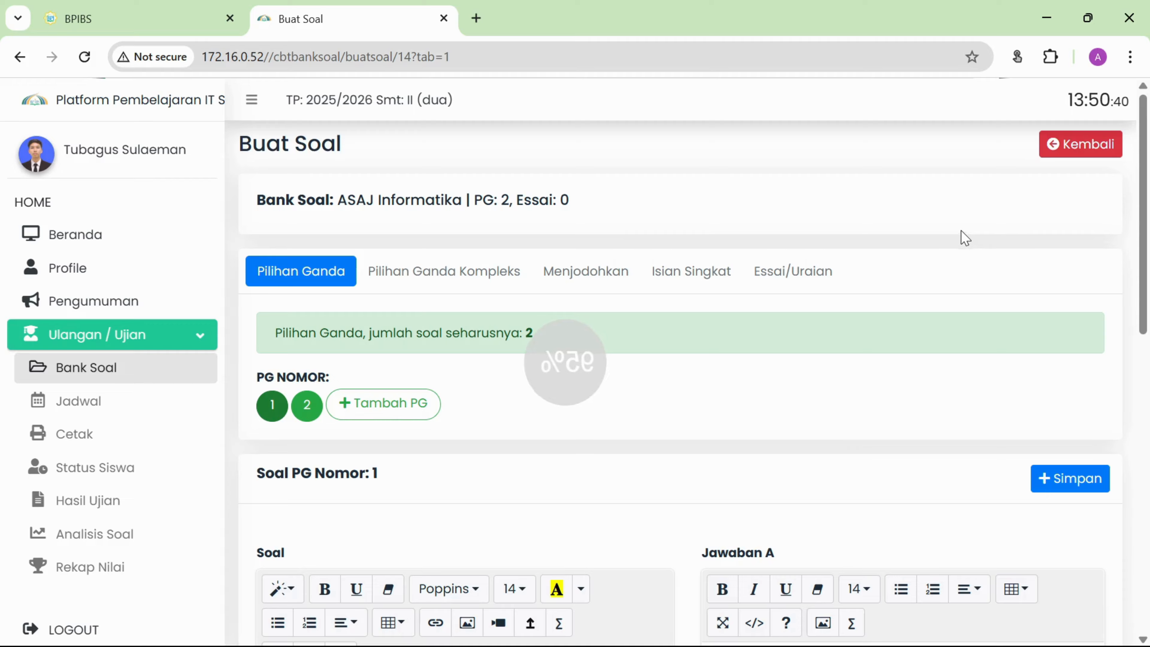
pyautogui.scroll(-3, 567, 280)
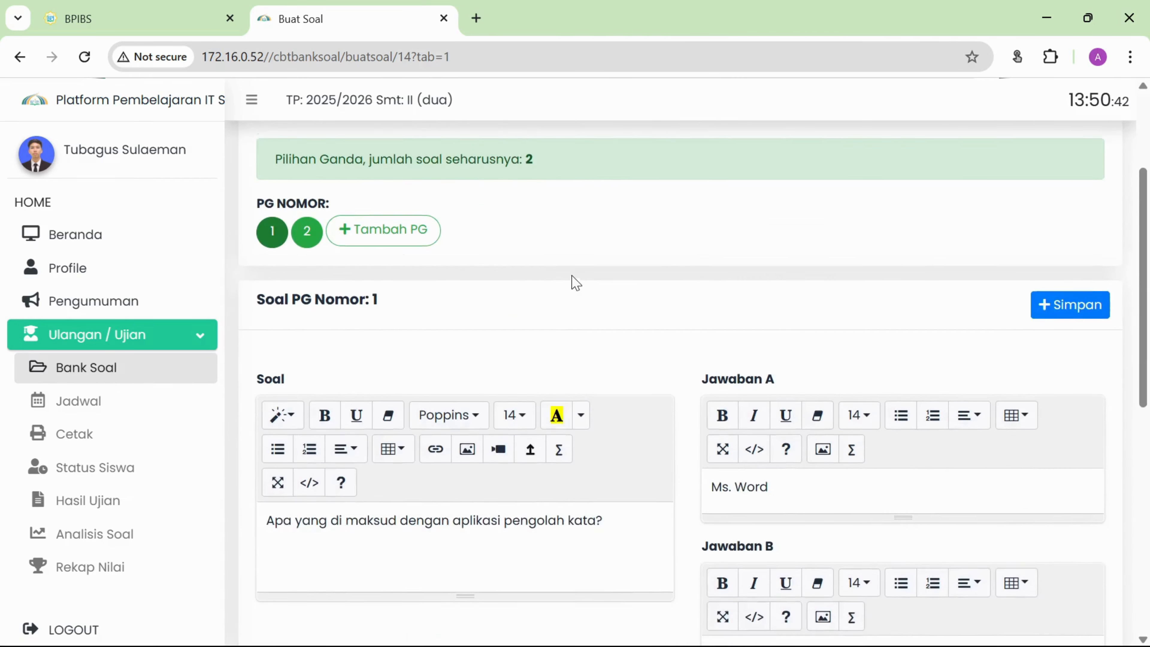
pyautogui.scroll(3, 573, 281)
pyautogui.click(1060, 155)
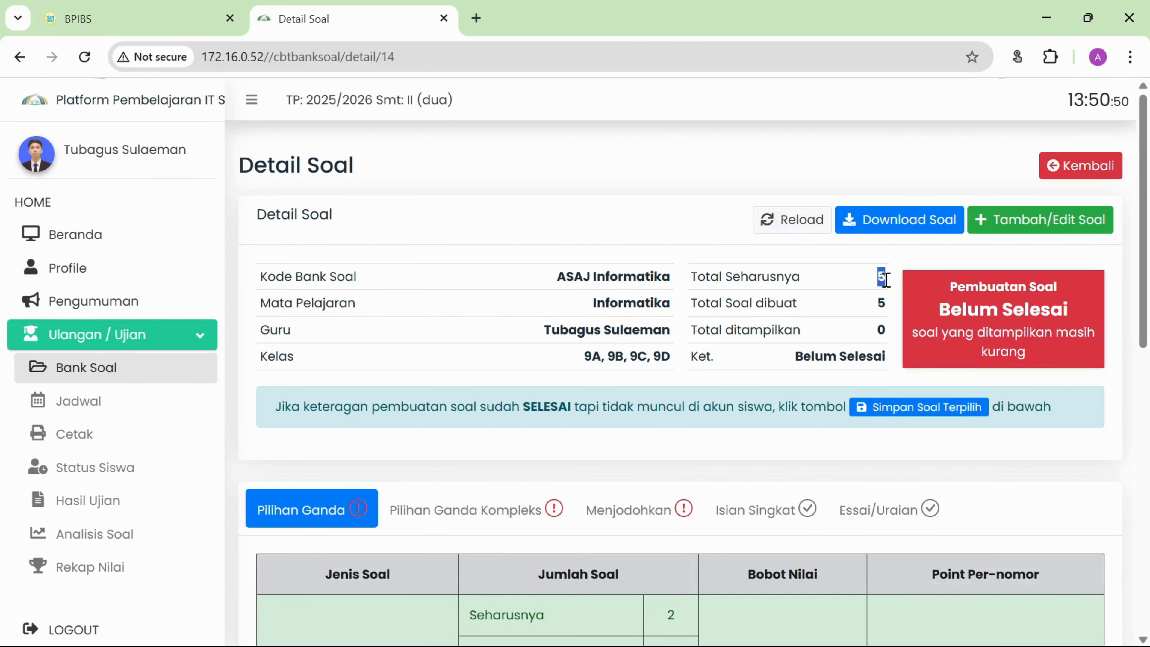
pyautogui.click(879, 311)
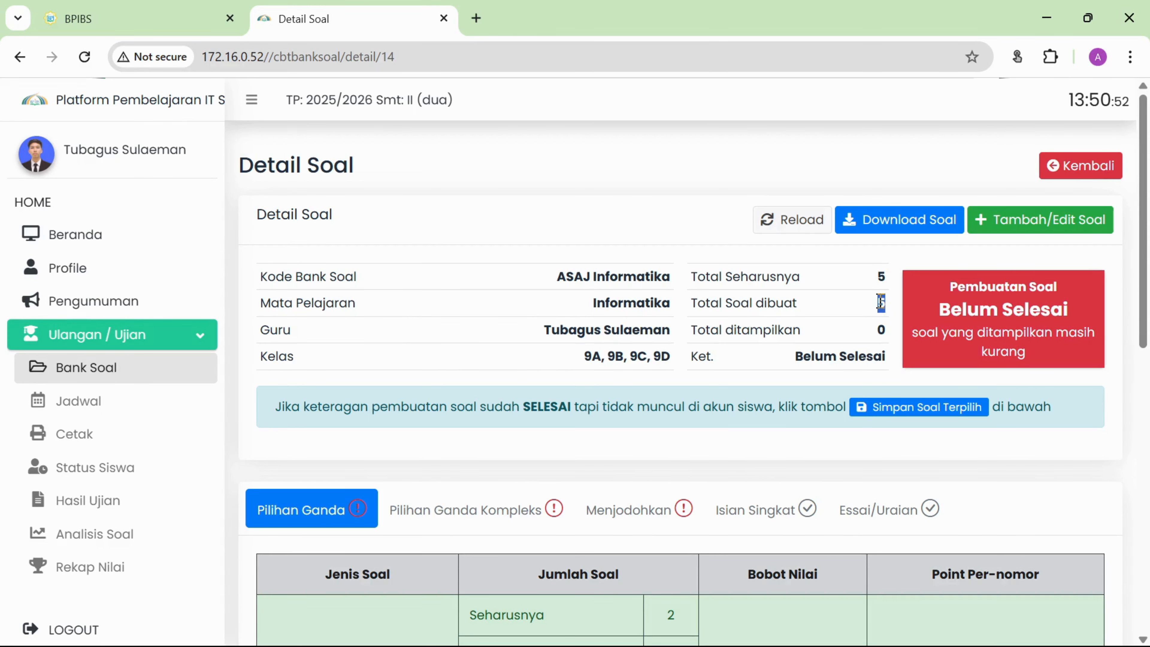
pyautogui.moveTo(943, 296); pyautogui.dragTo(1060, 362)
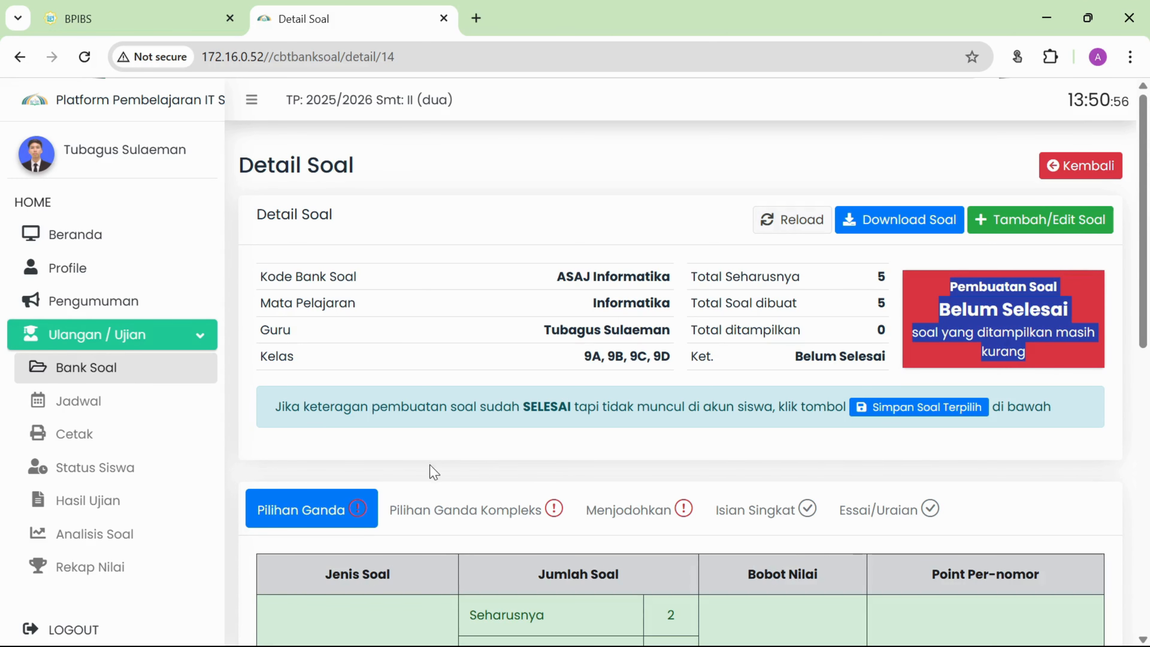
# Scroll down to the question summary and view the Pilihan Ganda Kompleks counts.
pyautogui.scroll(-2, 676, 345)
pyautogui.scroll(-10, 676, 345)
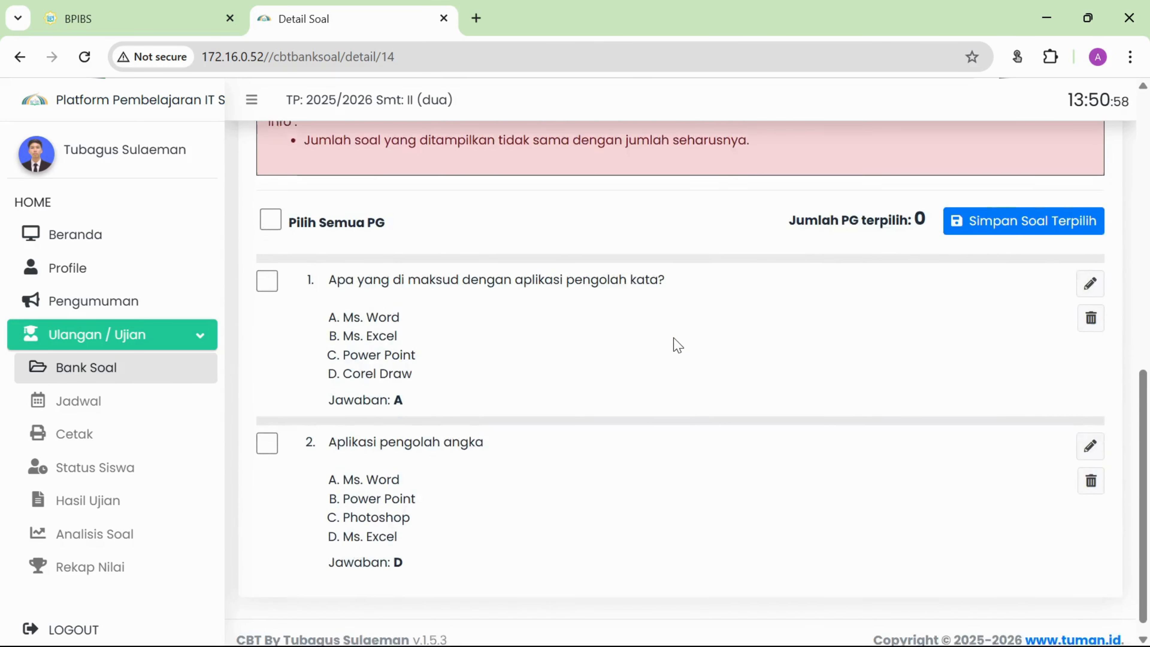
pyautogui.scroll(5, 676, 345)
pyautogui.scroll(-4, 679, 351)
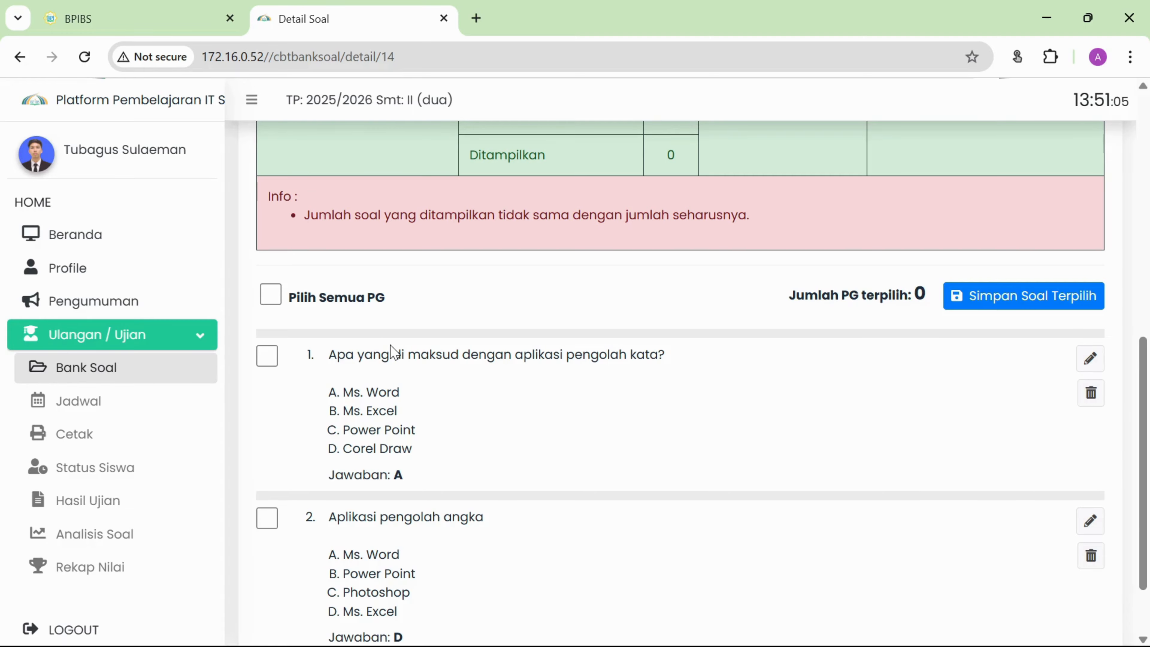
pyautogui.scroll(-2, 390, 353)
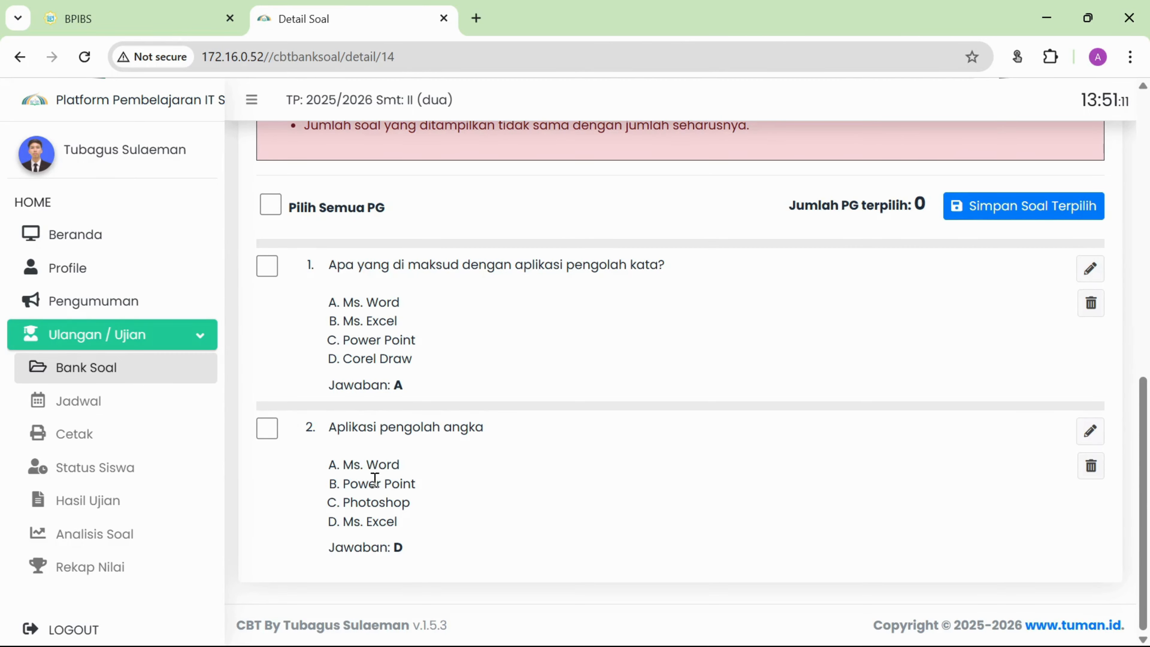
pyautogui.scroll(10, 375, 479)
pyautogui.scroll(-2, 400, 481)
pyautogui.click(478, 416)
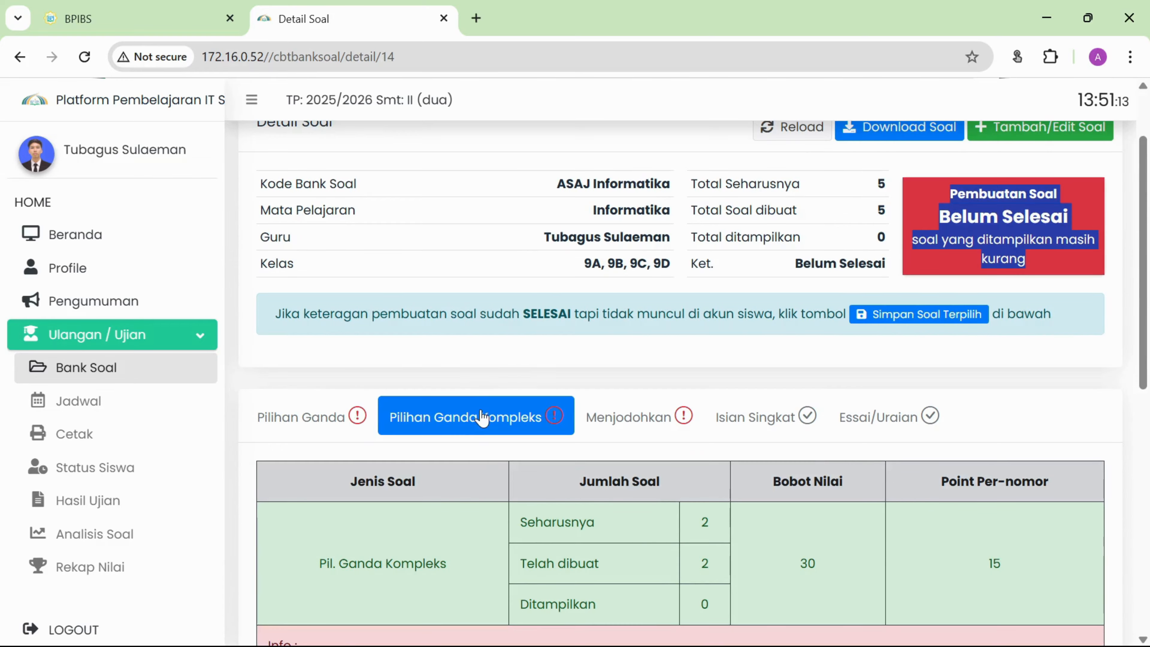
pyautogui.scroll(-7, 516, 352)
pyautogui.scroll(-3, 505, 346)
pyautogui.scroll(10, 506, 481)
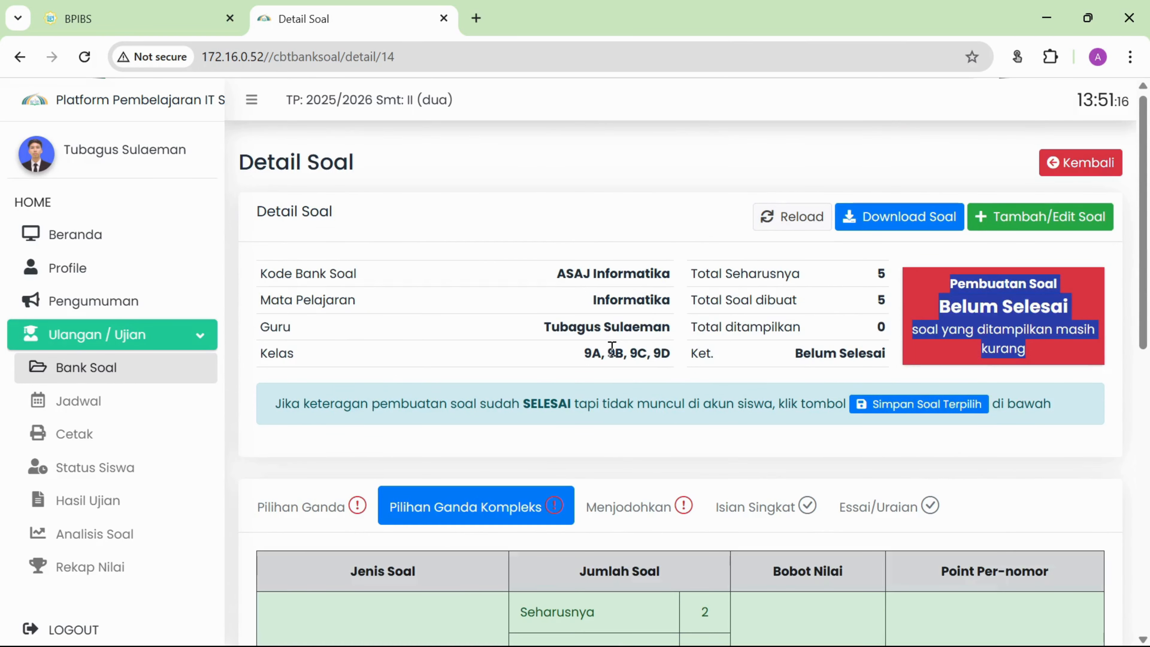
# Check the Menjodohkan tab, then list Pilihan Ganda questions 1 and 2, none displayed yet.
pyautogui.click(651, 511)
pyautogui.scroll(-10, 598, 436)
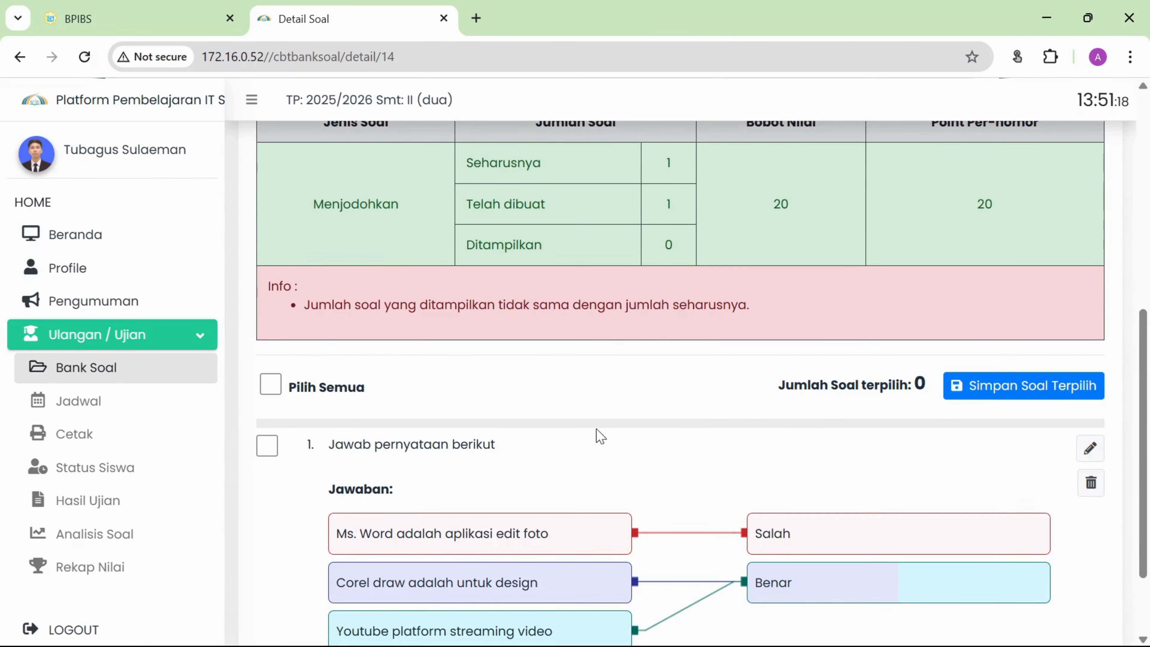
pyautogui.scroll(10, 595, 507)
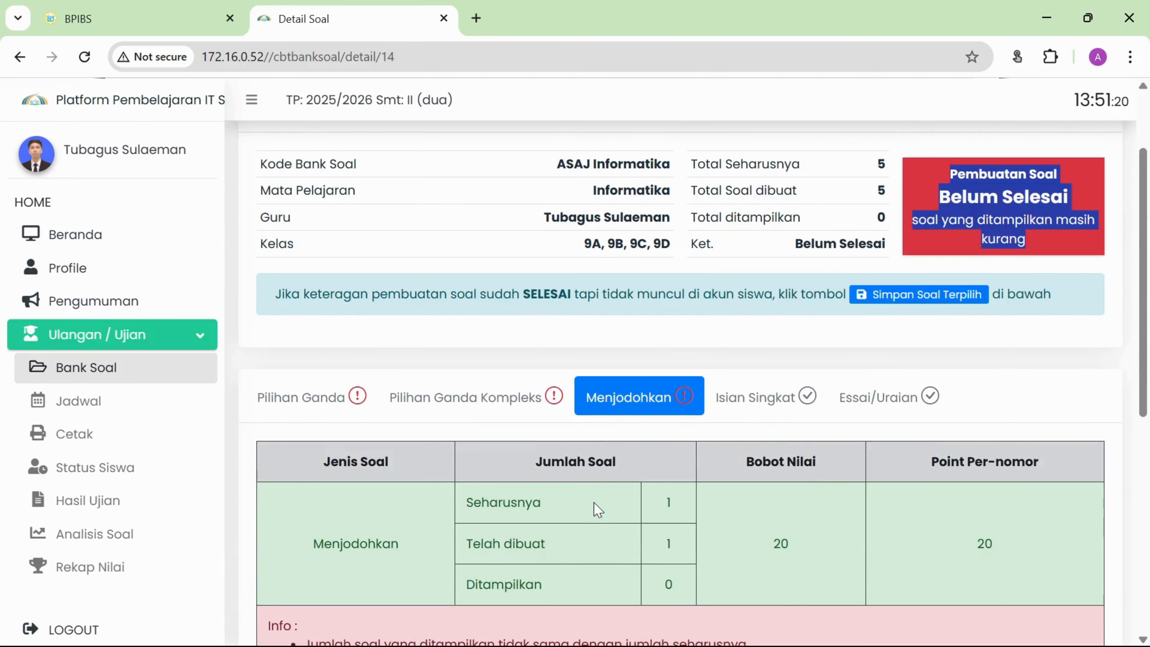
pyautogui.click(299, 491)
pyautogui.scroll(-10, 359, 392)
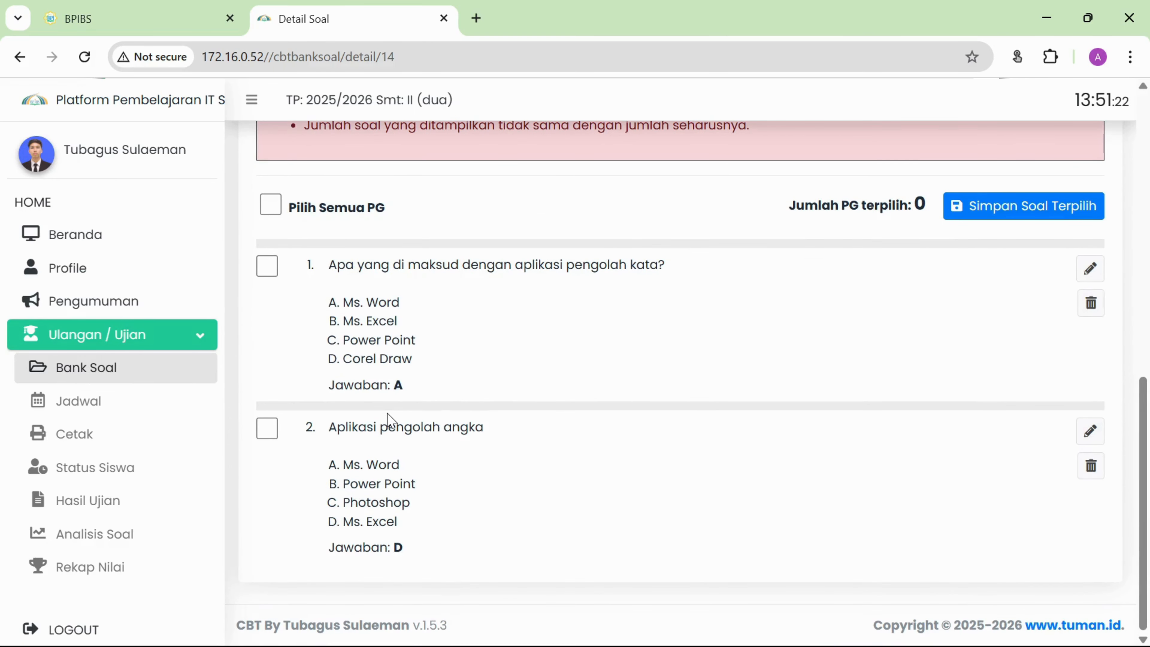
pyautogui.scroll(8, 465, 375)
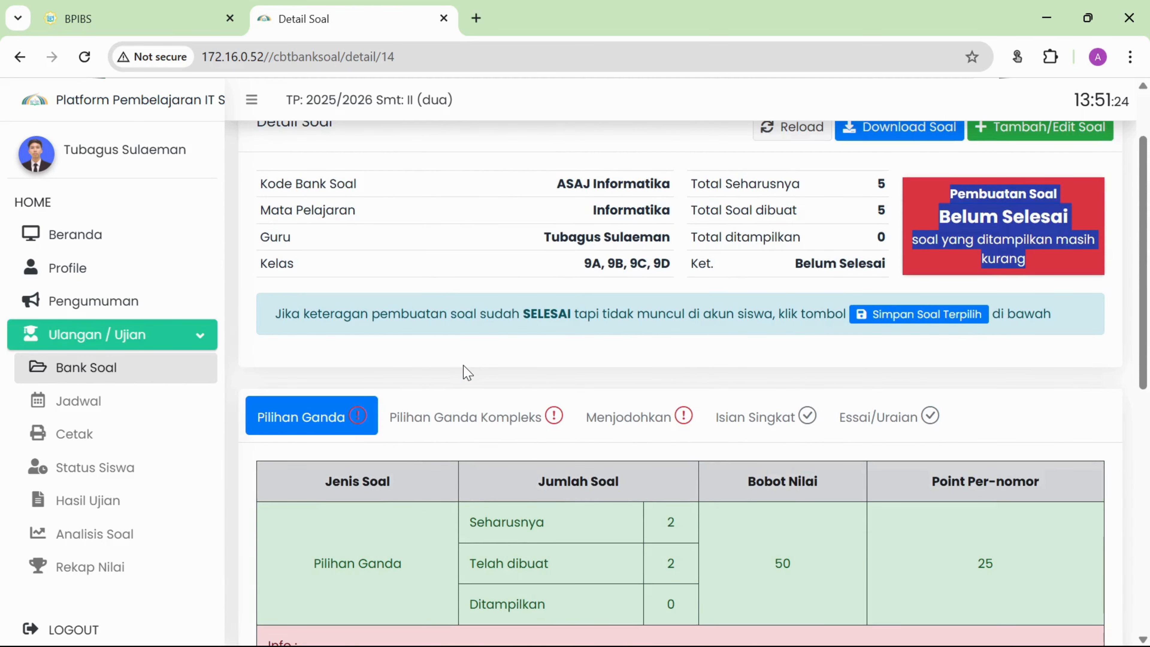
pyautogui.scroll(-8, 442, 439)
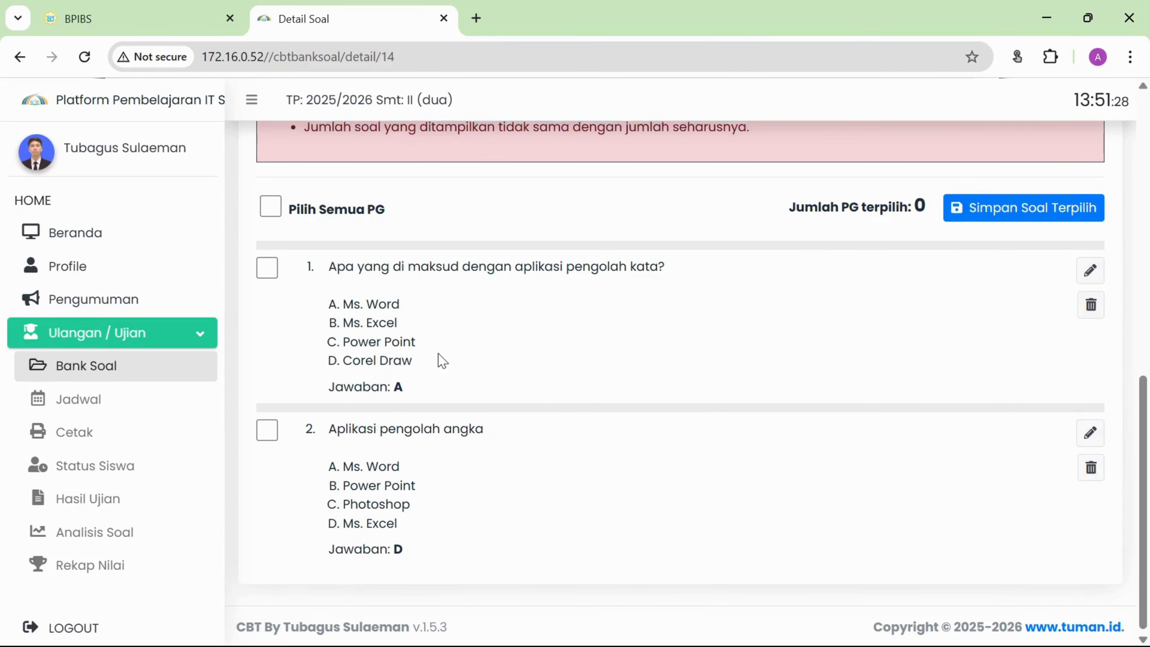
pyautogui.scroll(4, 442, 360)
pyautogui.scroll(-3, 439, 354)
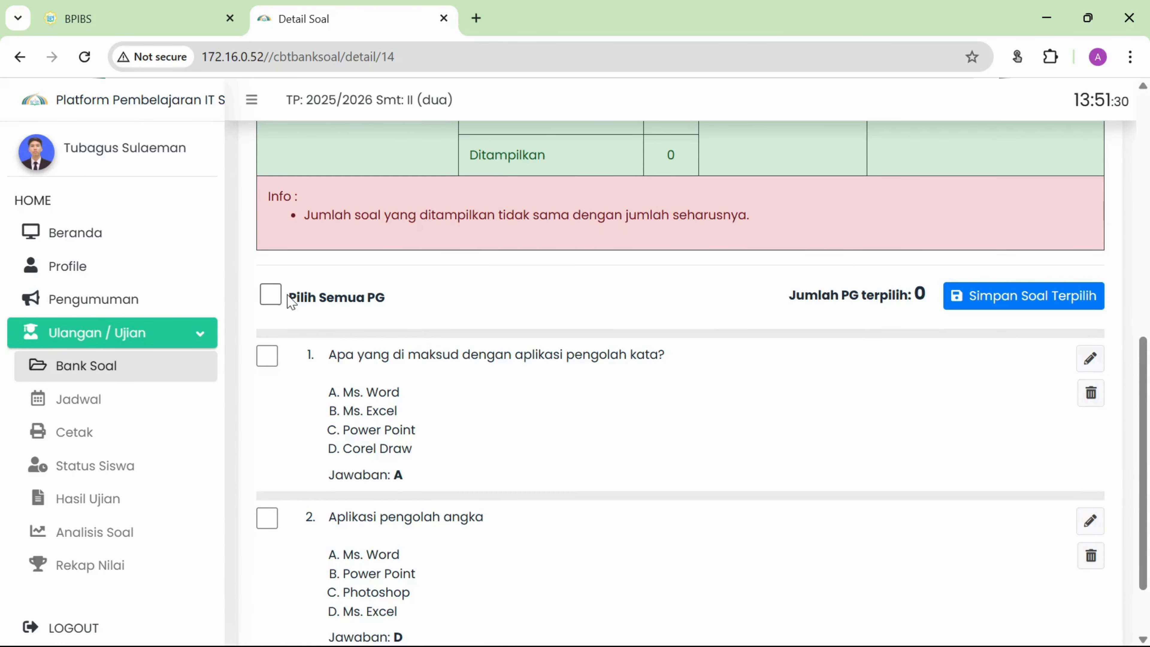
# Select all Pilihan Ganda questions with Pilih Semua PG, save them as displayed, and confirm the Sukses message.
pyautogui.click(271, 296)
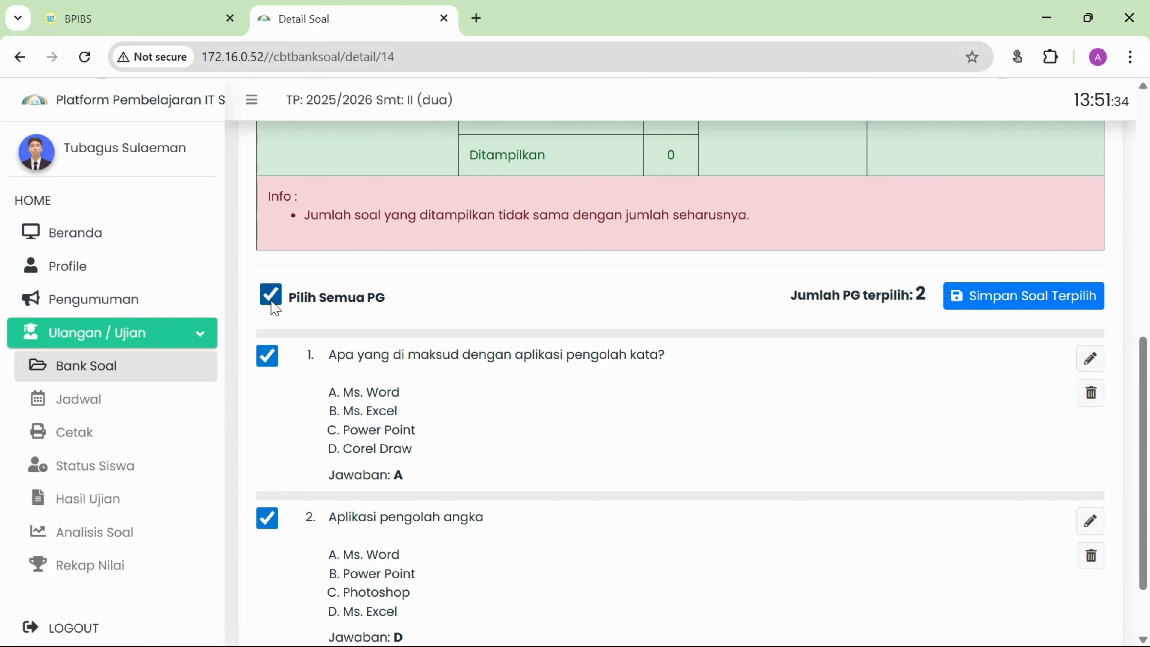
pyautogui.click(1054, 303)
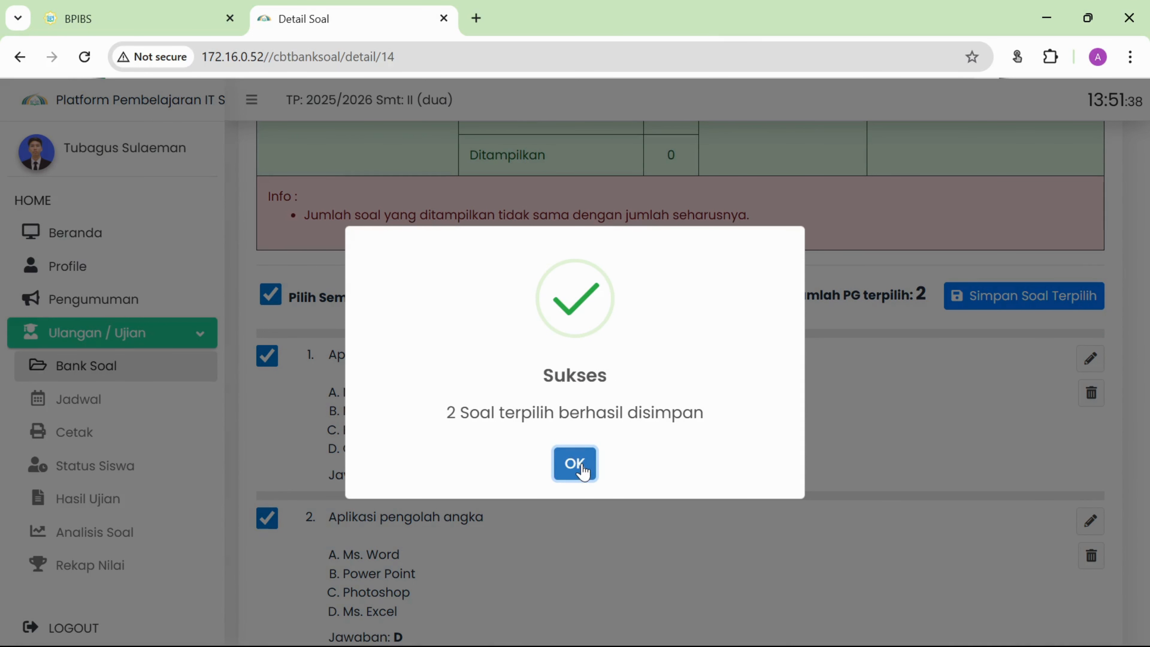
pyautogui.click(584, 467)
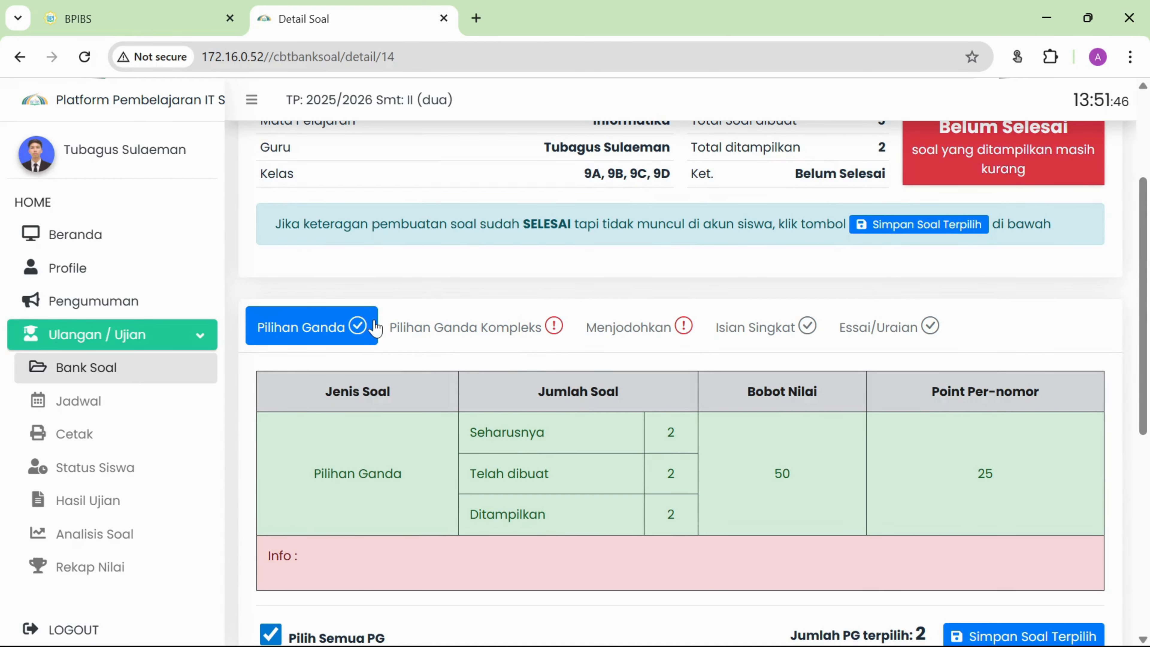
# Select both Pilihan Ganda Kompleks questions and save them as displayed.
pyautogui.click(519, 328)
pyautogui.scroll(-8, 515, 332)
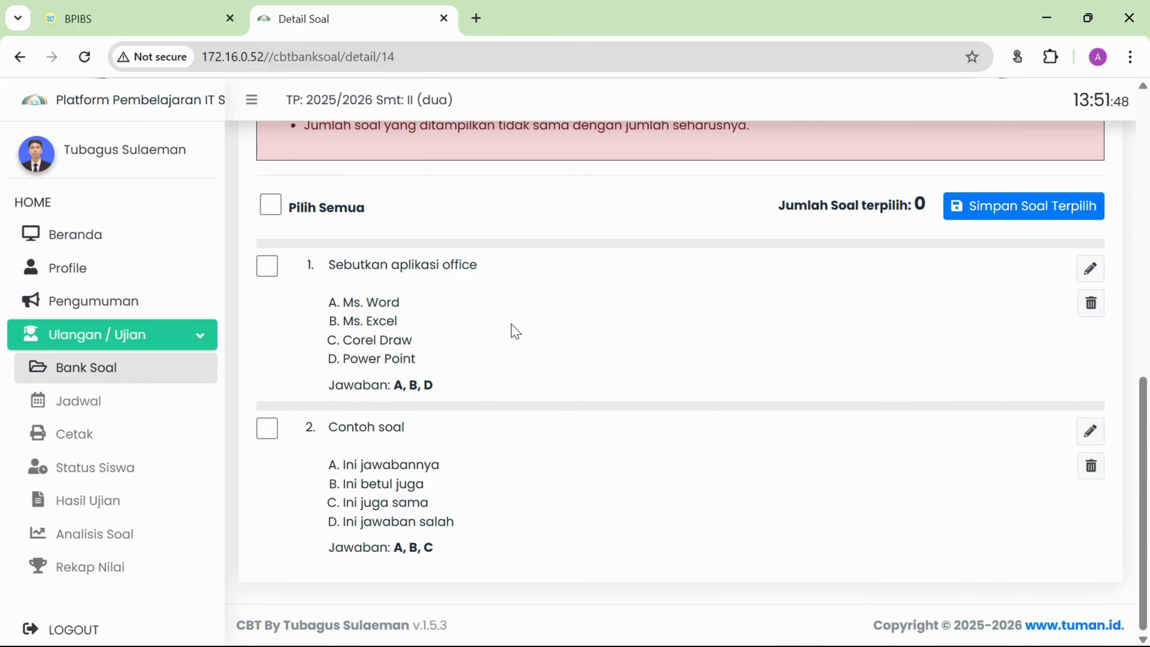
pyautogui.click(270, 205)
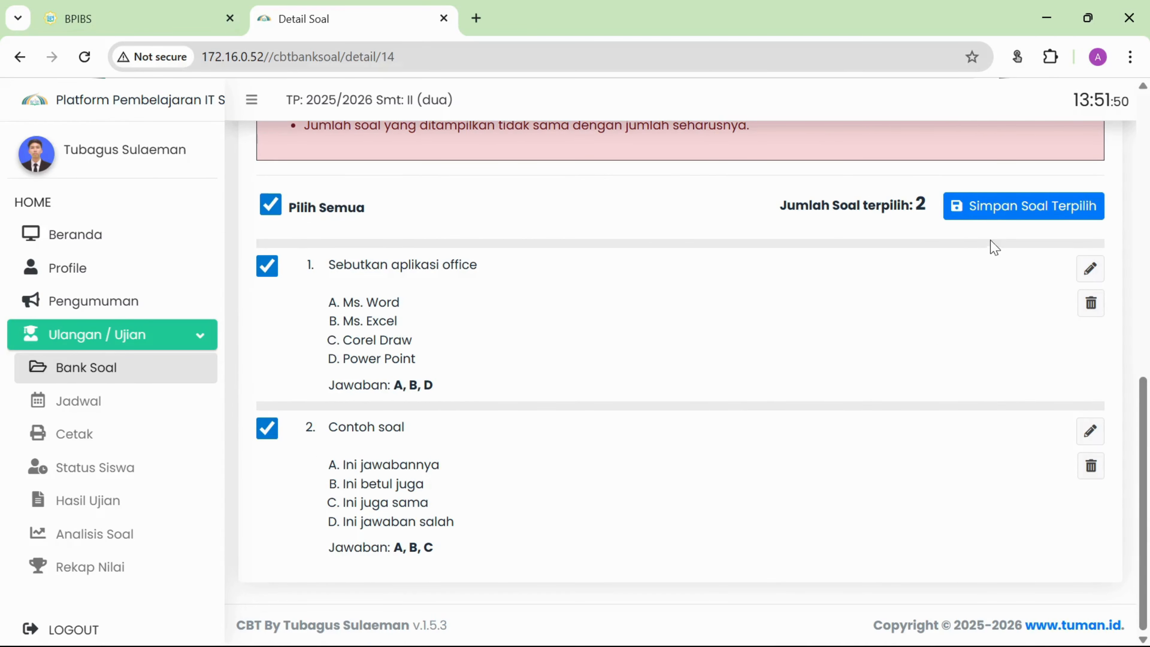
pyautogui.click(997, 207)
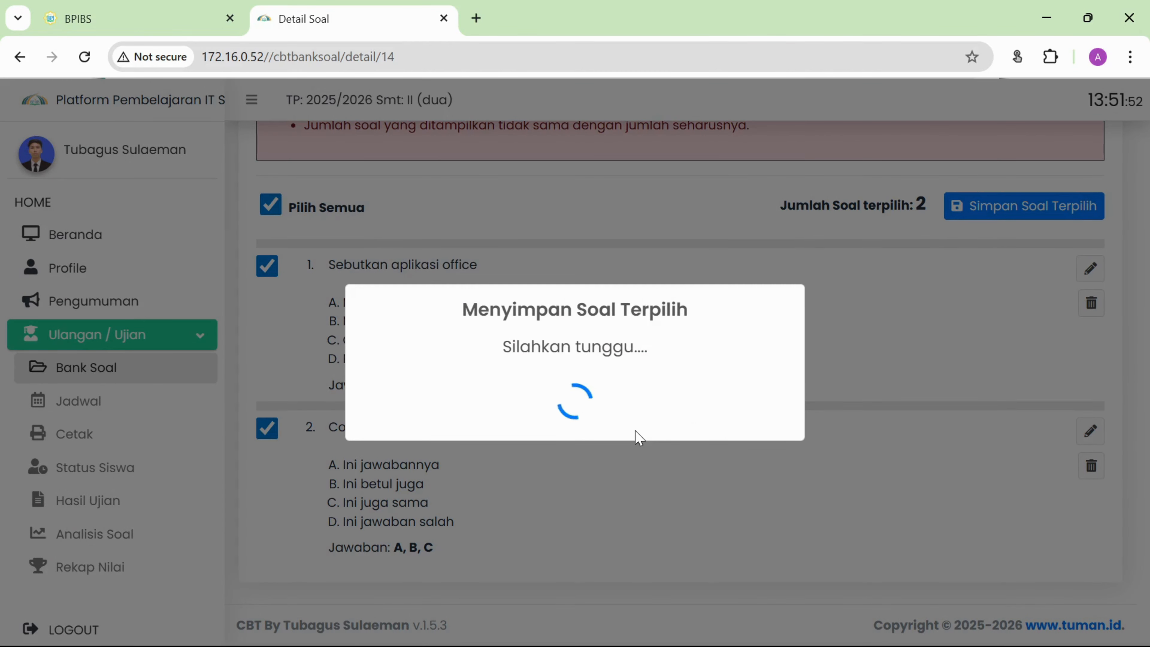
pyautogui.click(582, 467)
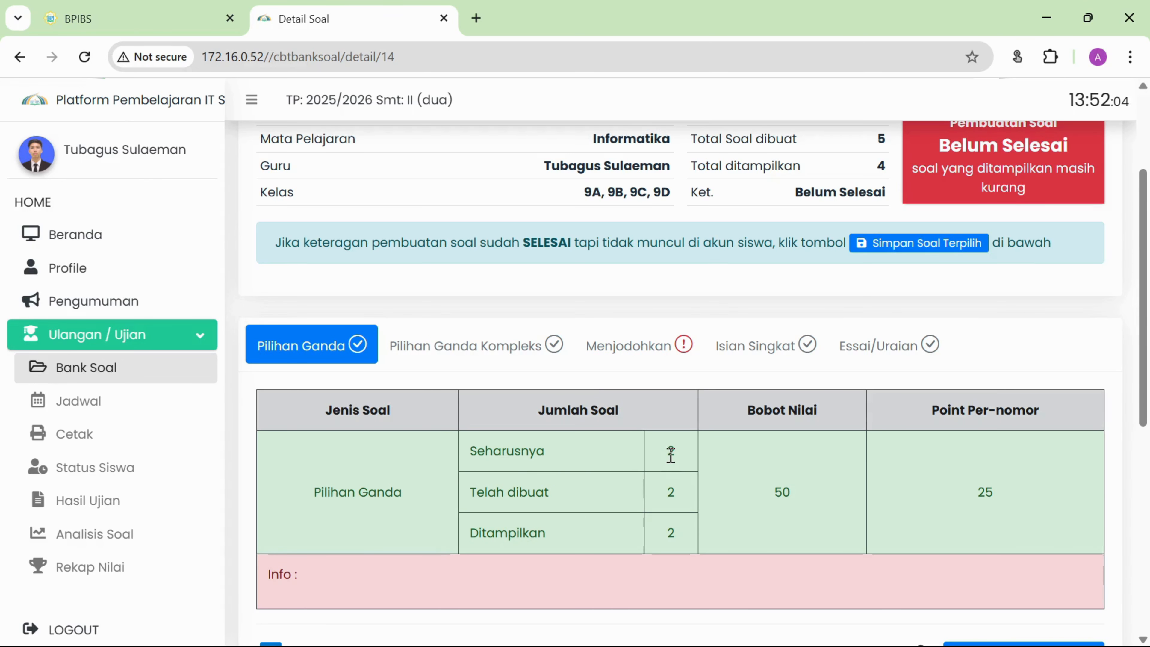
# Compare the expected and created Pilihan Ganda counts in the summary.
pyautogui.moveTo(666, 456); pyautogui.dragTo(676, 453)
pyautogui.moveTo(665, 495); pyautogui.dragTo(677, 492)
pyautogui.click(672, 547)
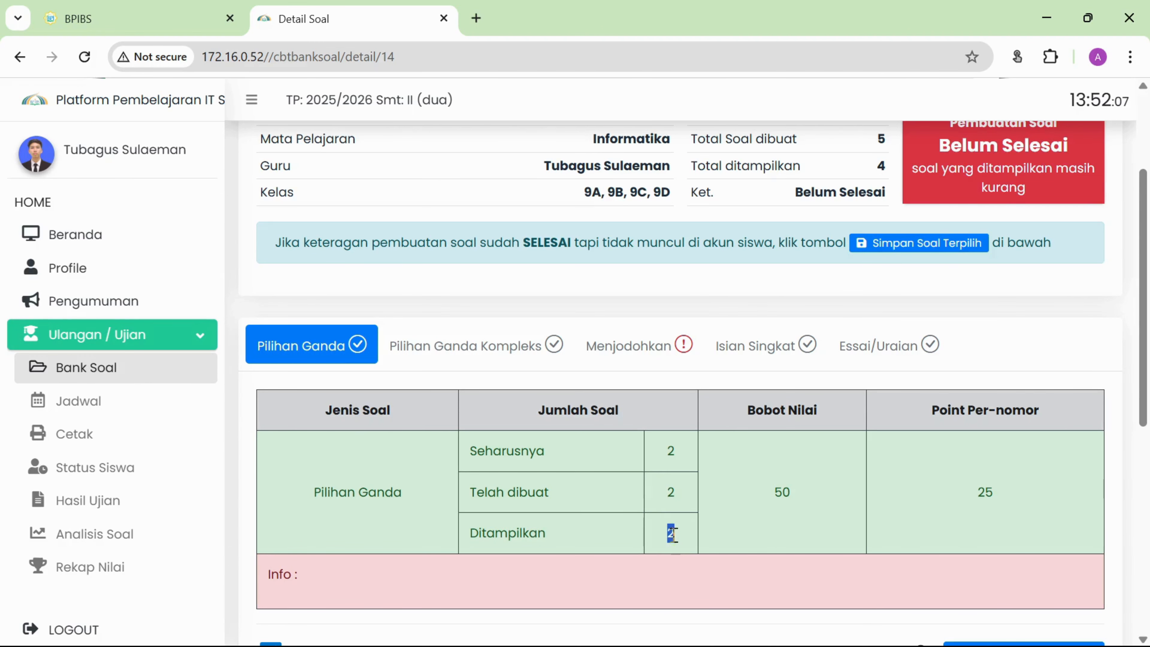
pyautogui.scroll(-5, 673, 534)
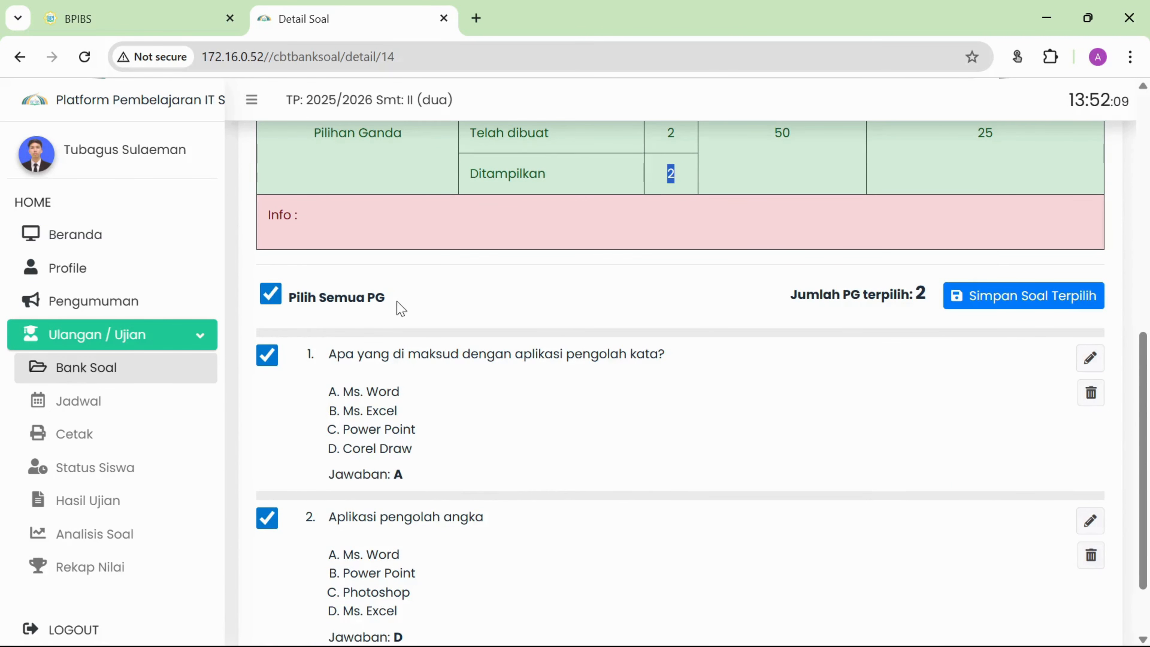
pyautogui.scroll(5, 797, 385)
pyautogui.scroll(-1, 774, 386)
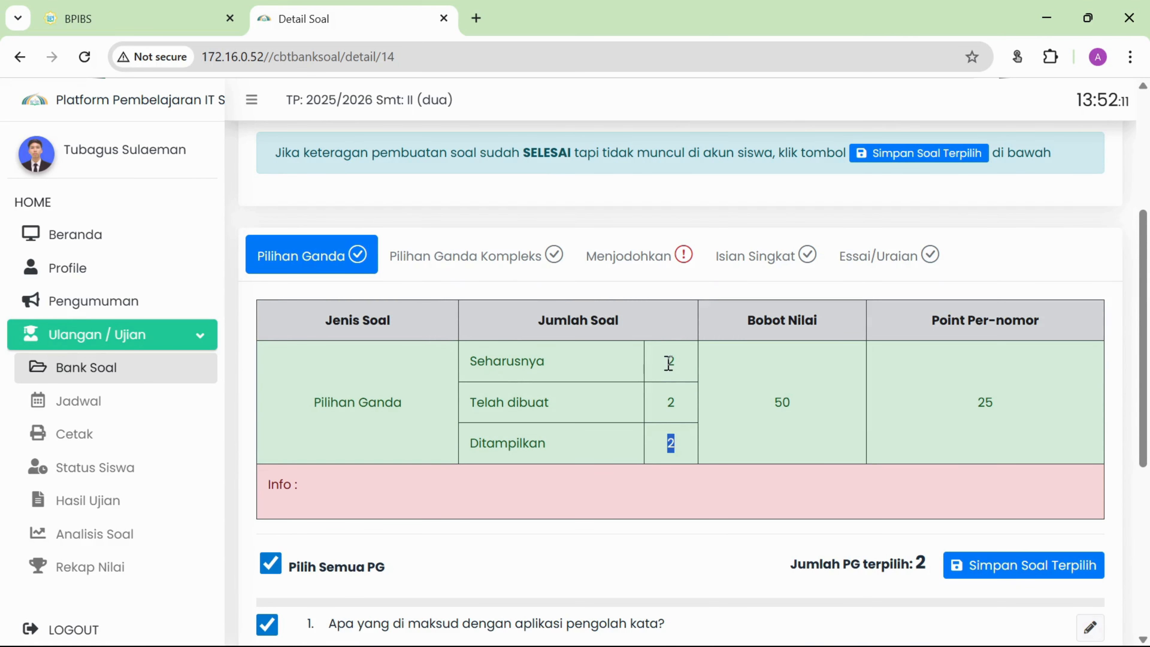
pyautogui.moveTo(669, 363); pyautogui.dragTo(682, 368)
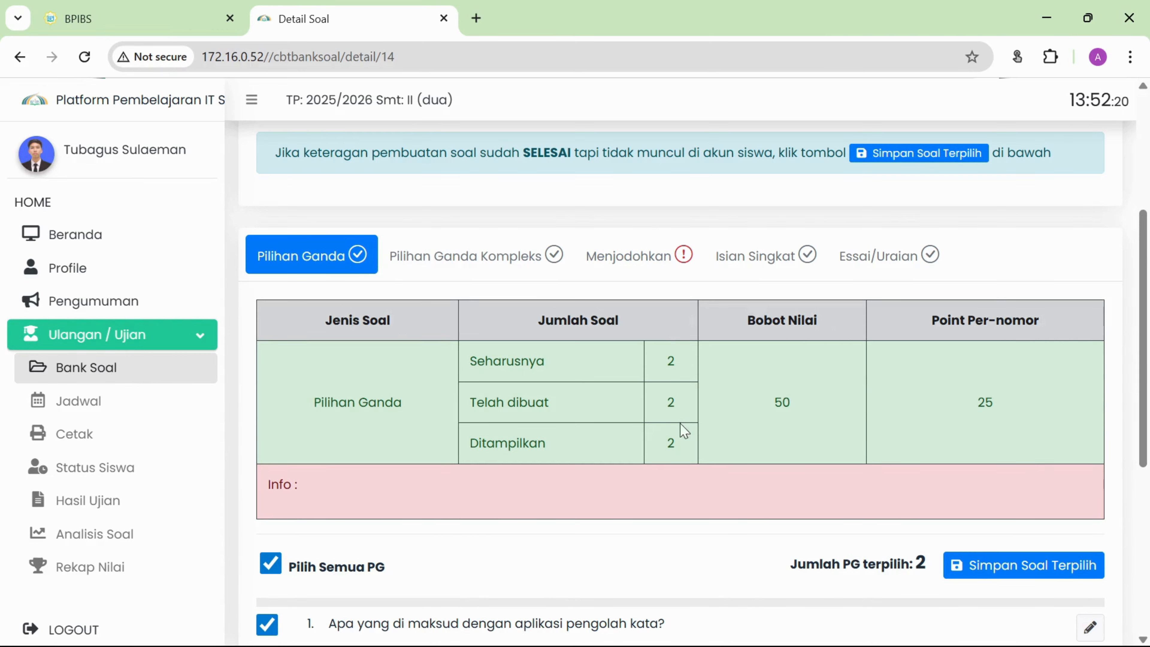
# Select the single Menjodohkan question and save it as displayed.
pyautogui.click(662, 267)
pyautogui.scroll(-5, 649, 275)
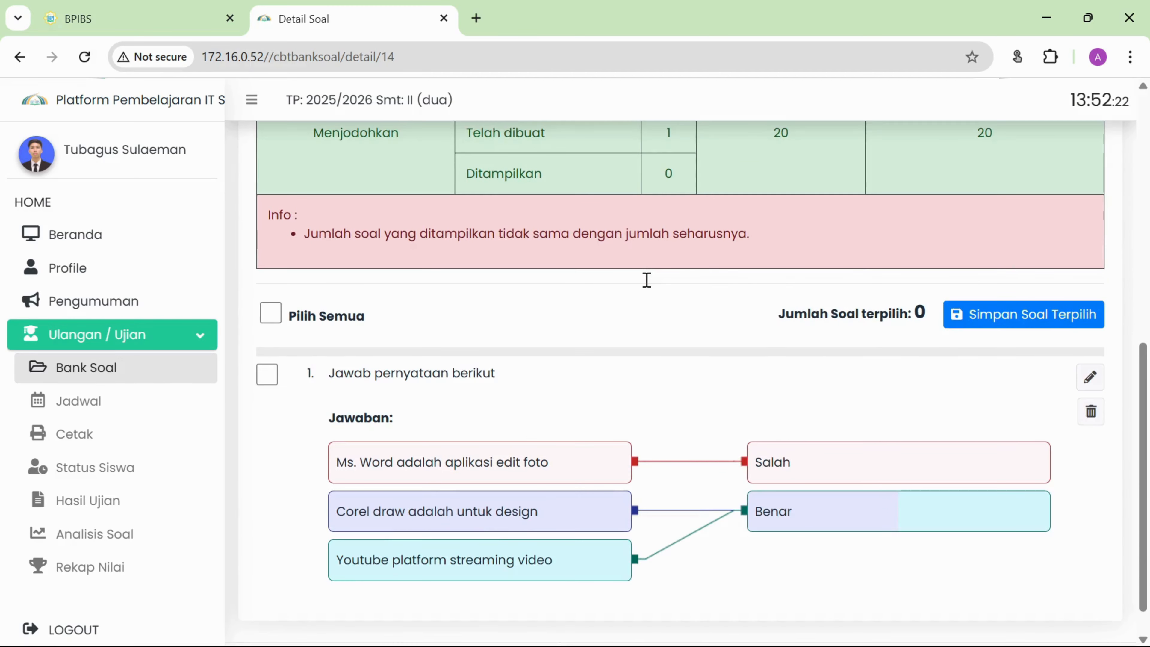
pyautogui.click(272, 279)
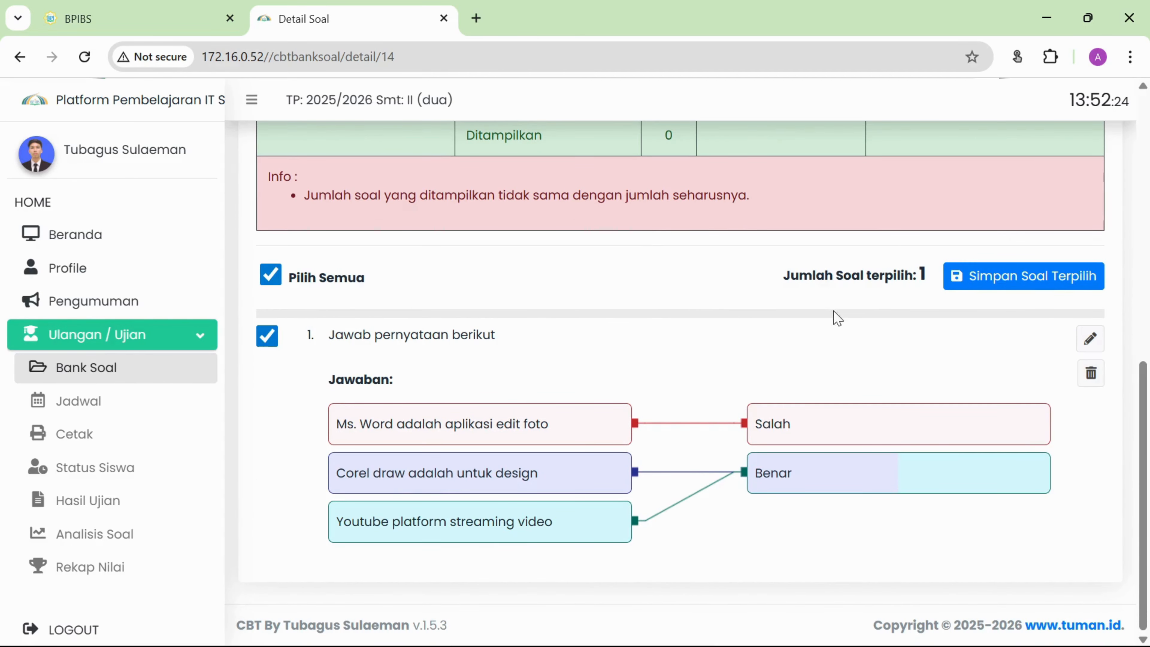
pyautogui.click(978, 282)
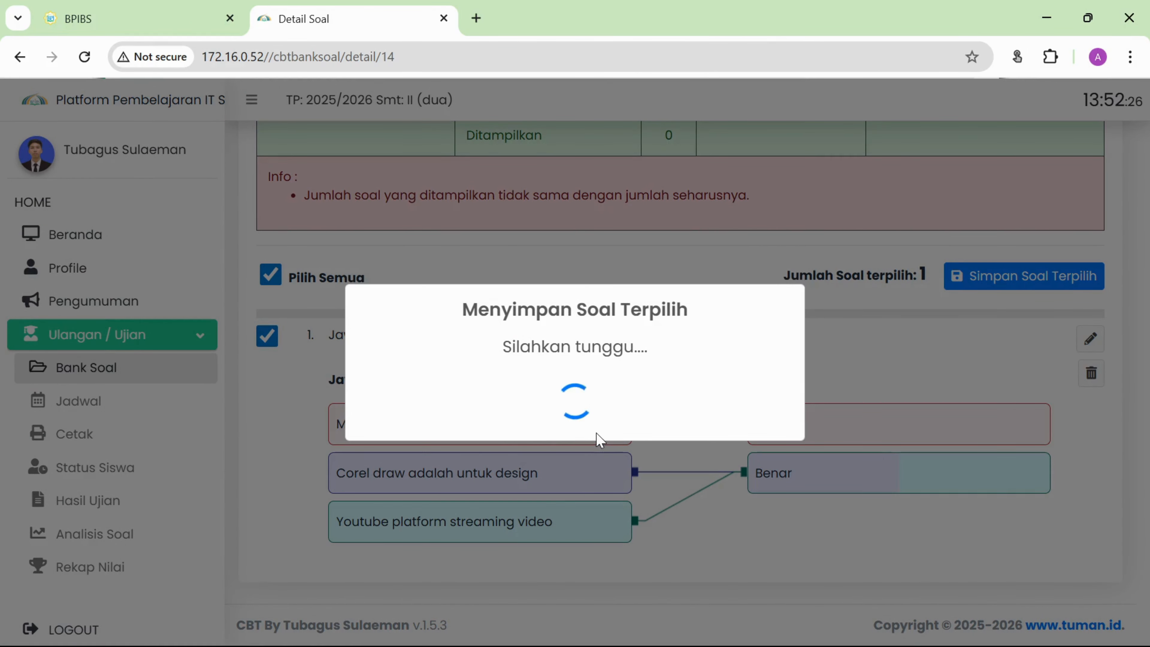
pyautogui.click(578, 462)
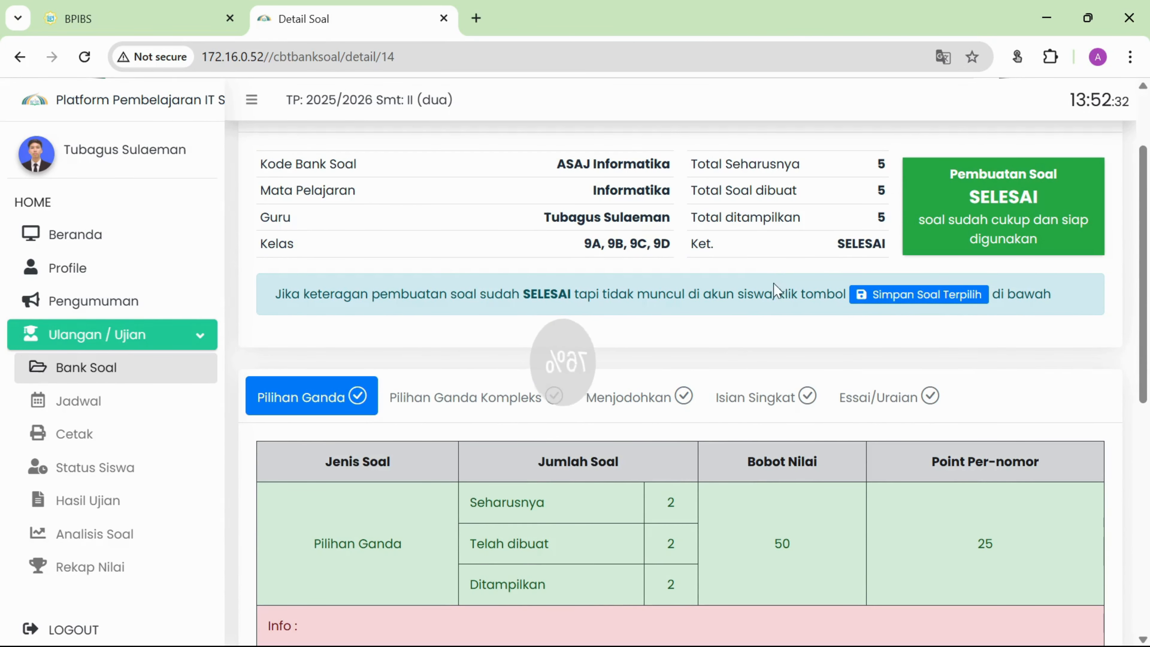
# Compare the Pilihan Ganda expected count of 2 with its displayed count.
pyautogui.scroll(-3, 605, 467)
pyautogui.scroll(-1, 607, 472)
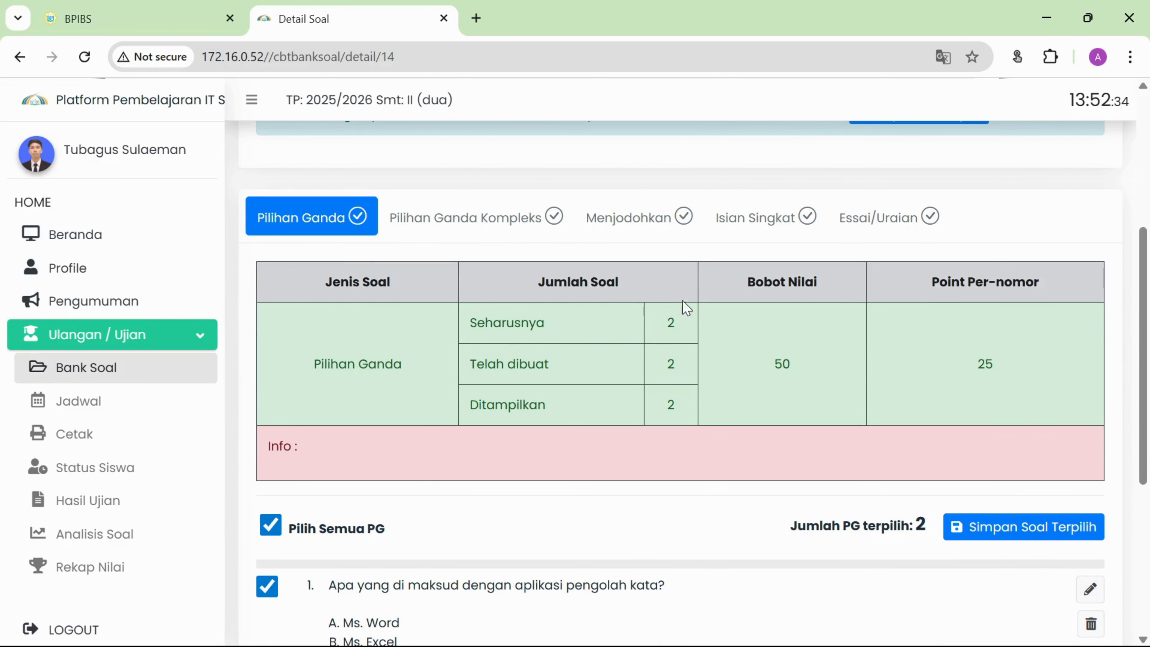
pyautogui.doubleClick(671, 323)
pyautogui.click(670, 358)
pyautogui.doubleClick(670, 405)
pyautogui.click(671, 323)
# Check the Pilihan Ganda Kompleks and Menjodohkan question counts.
pyautogui.click(513, 224)
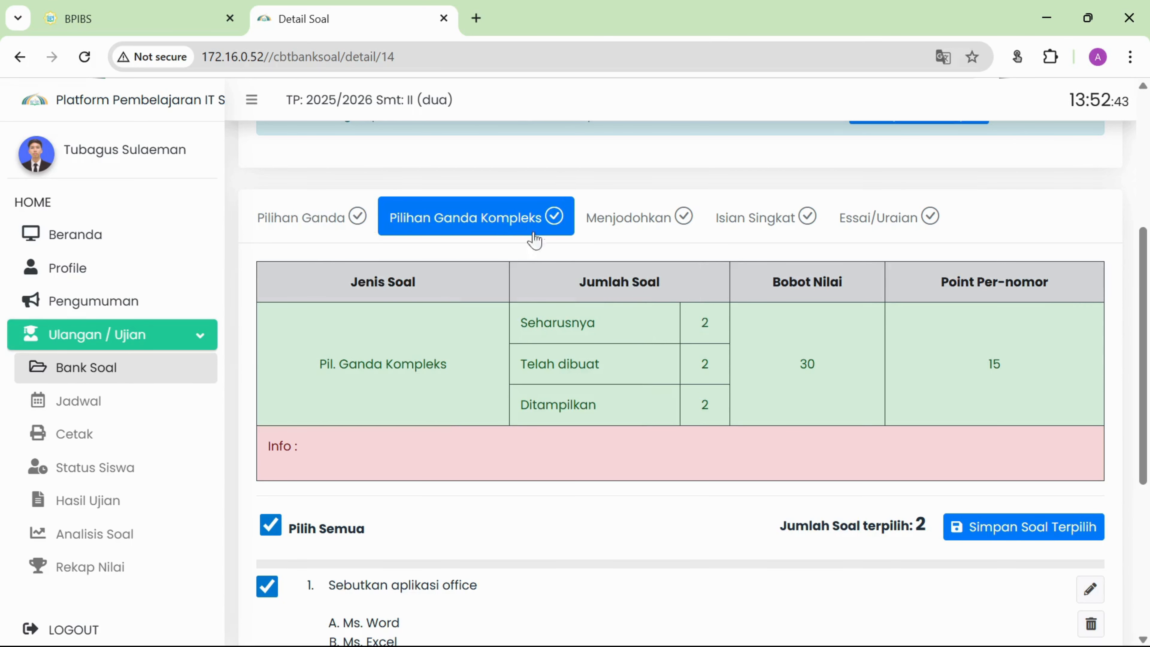
pyautogui.click(668, 229)
pyautogui.doubleClick(672, 326)
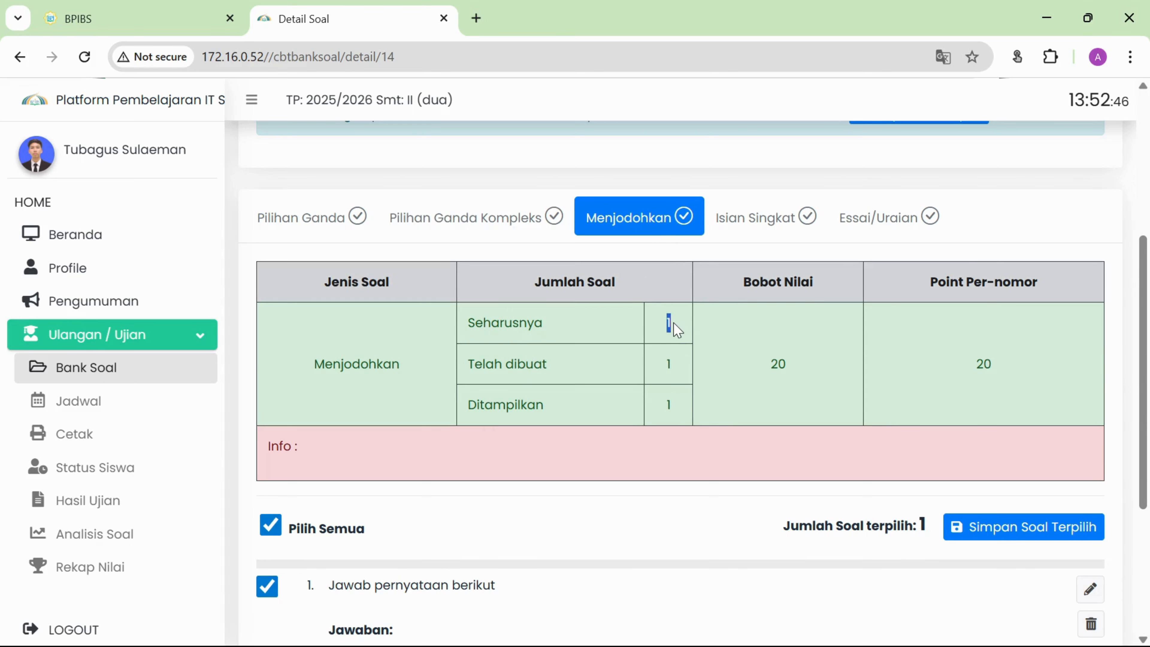
pyautogui.click(668, 324)
# Scroll to the top and confirm the status reads Pembuatan Soal SELESAI.
pyautogui.scroll(6, 927, 302)
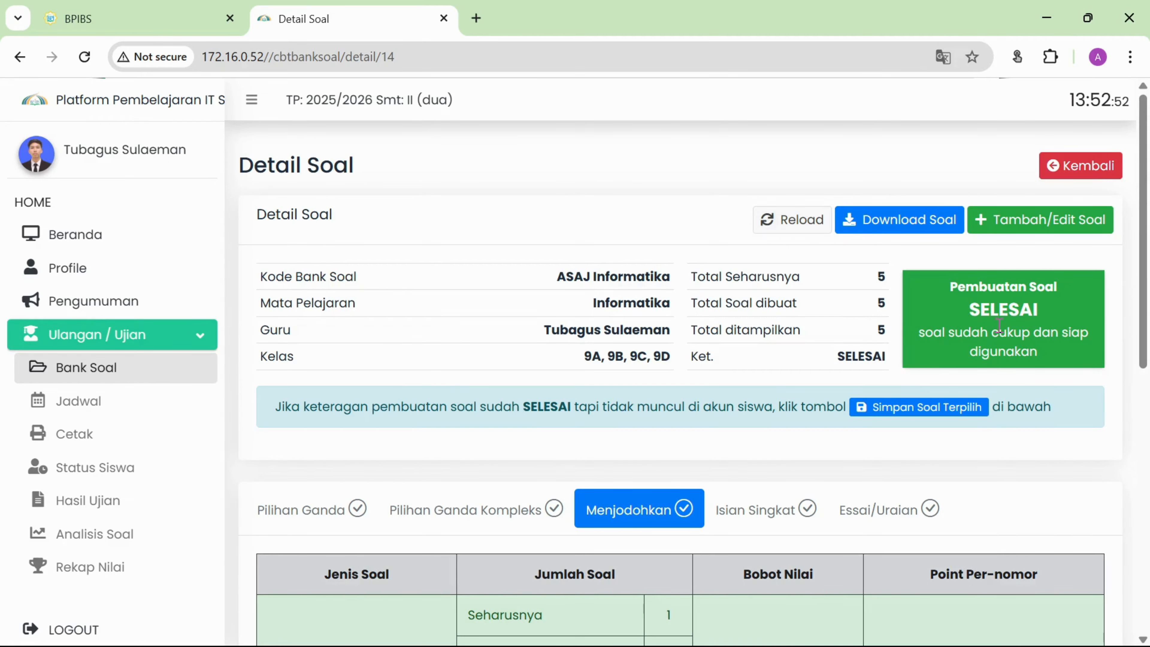
pyautogui.scroll(-7, 992, 313)
pyautogui.scroll(6, 995, 305)
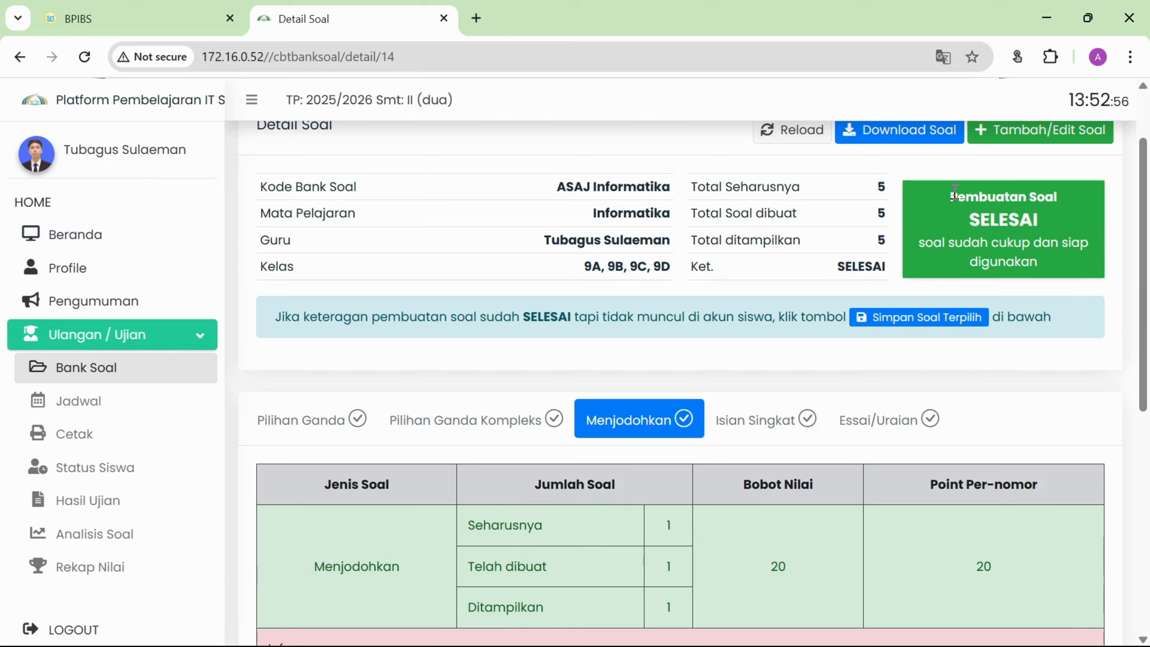
pyautogui.moveTo(955, 192); pyautogui.dragTo(1050, 268)
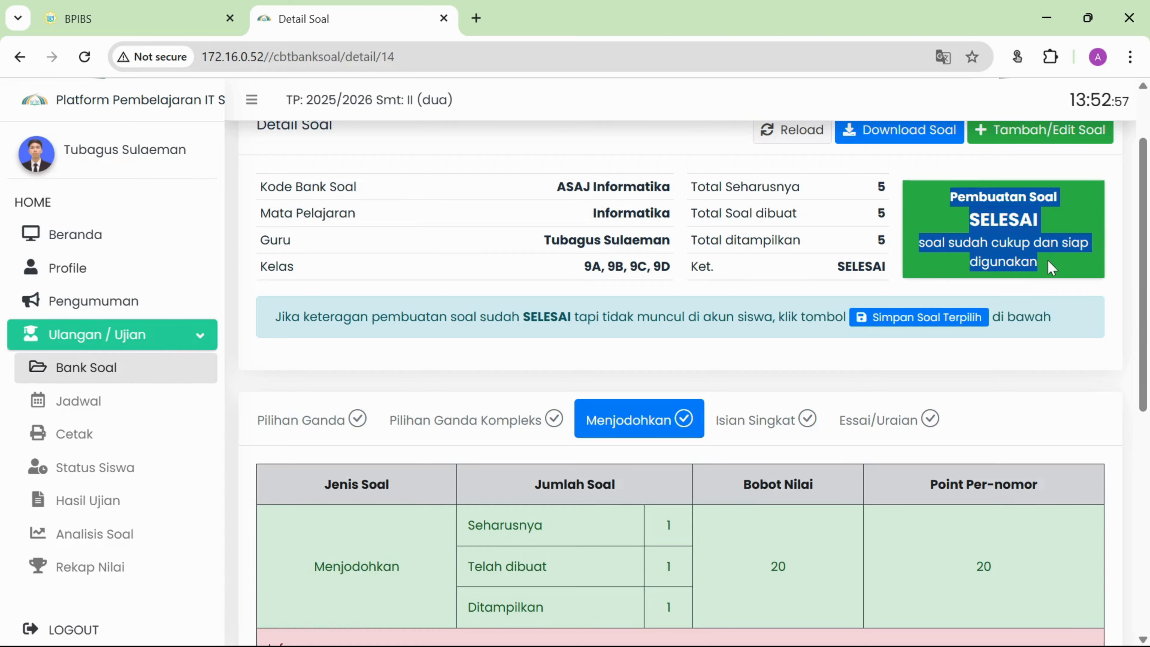
pyautogui.click(1006, 198)
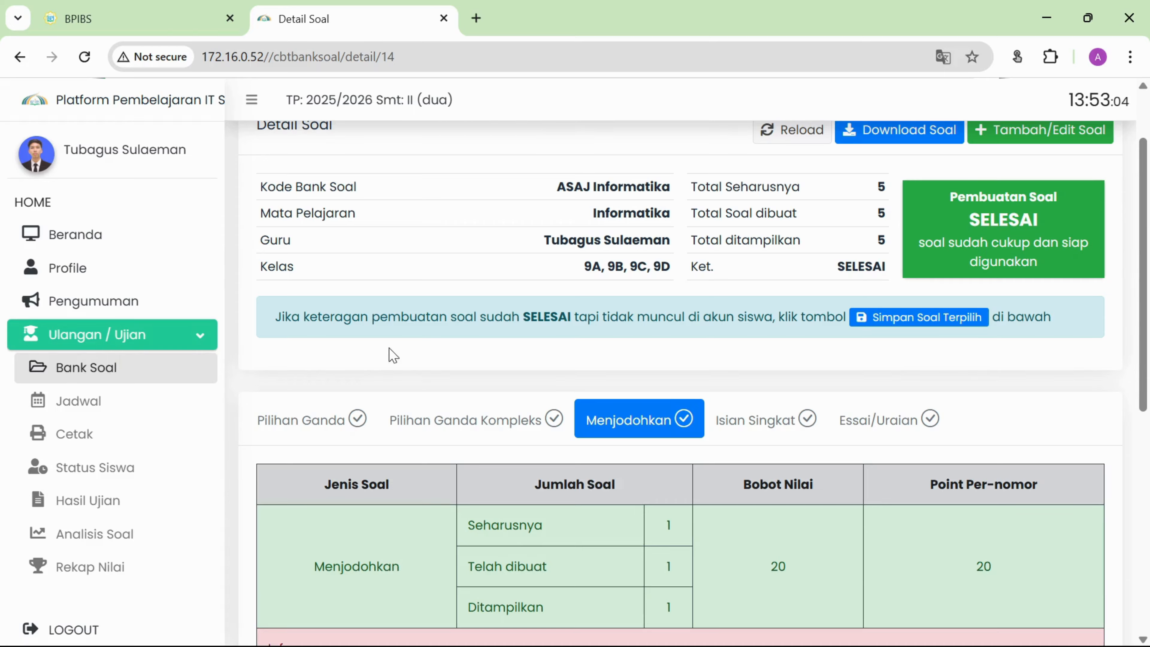
pyautogui.scroll(2, 401, 353)
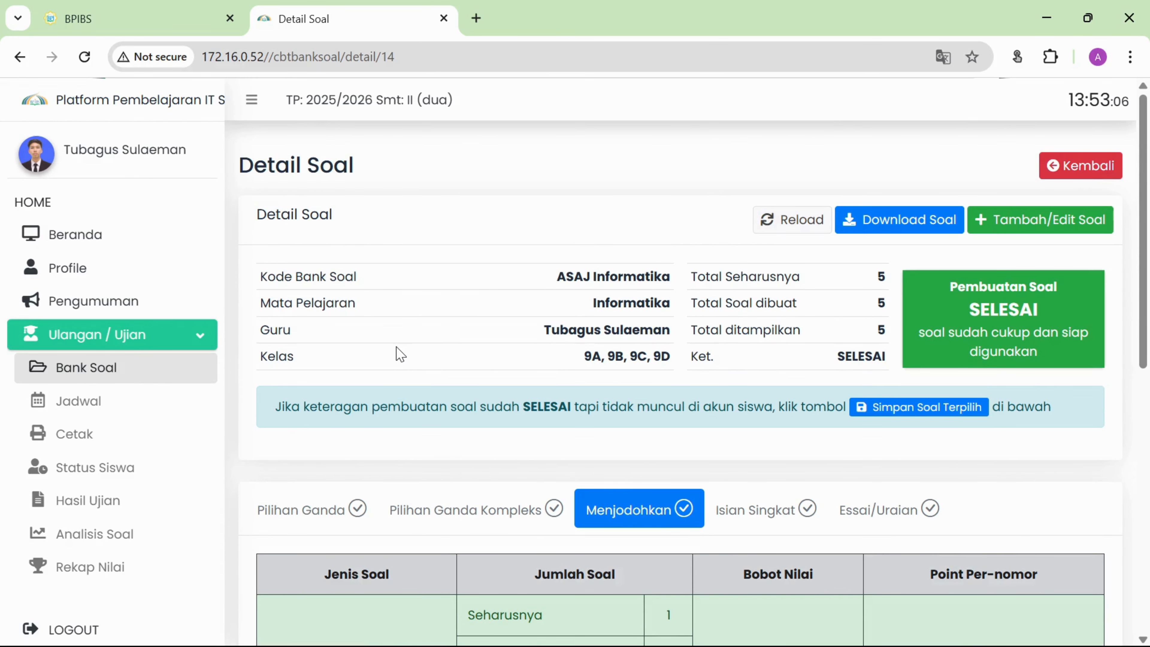